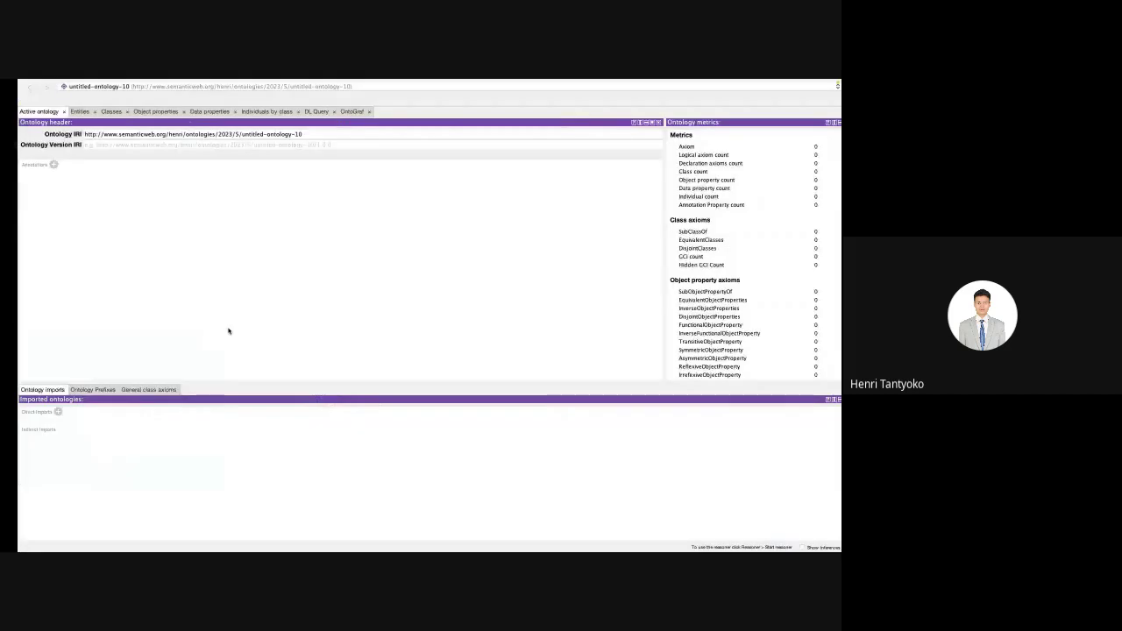
Step: Replace untitled-ontology-10 at the end of the ontology IRI with coba_protege and save with Cmd+S
key("ctrl+Left")
key("ctrl+Left")
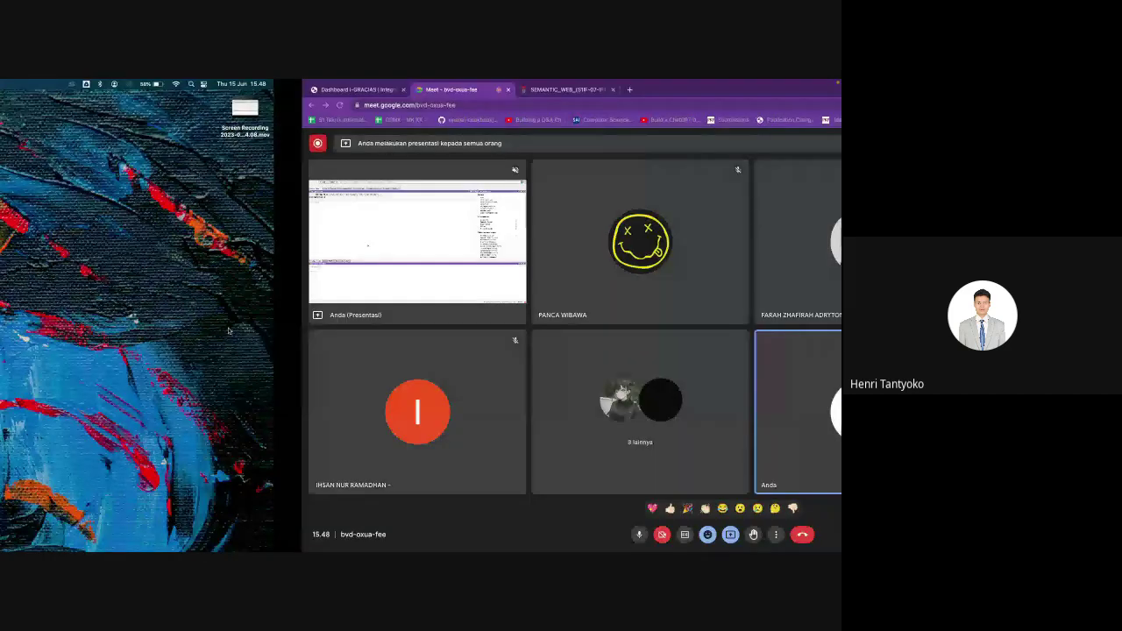
key("ctrl+Right")
key("ctrl+Right")
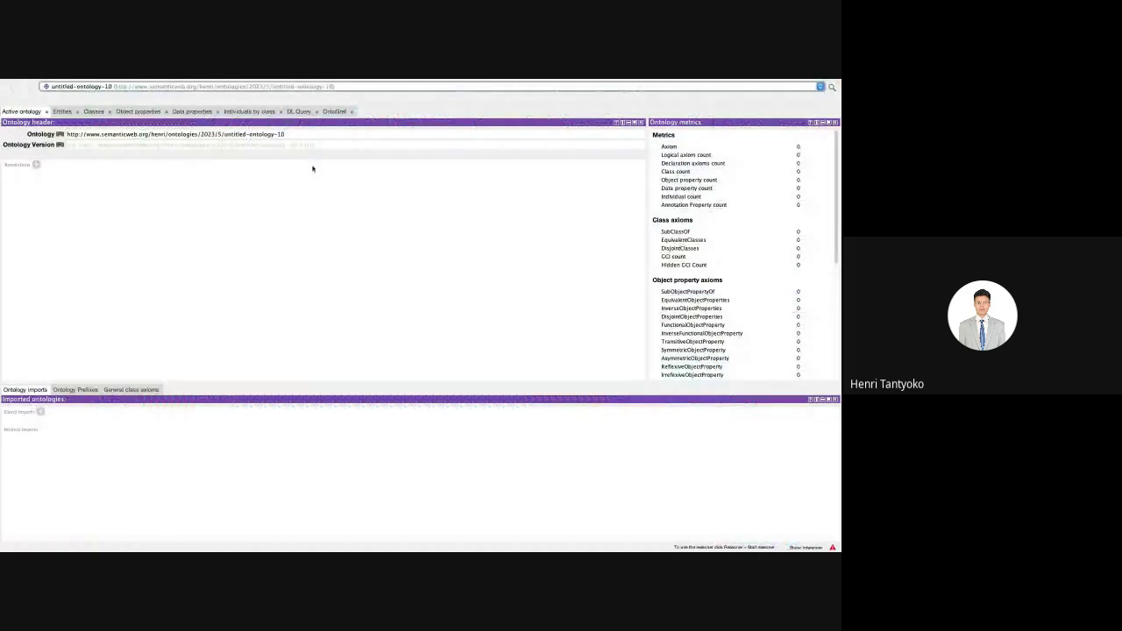
left_click(291, 132)
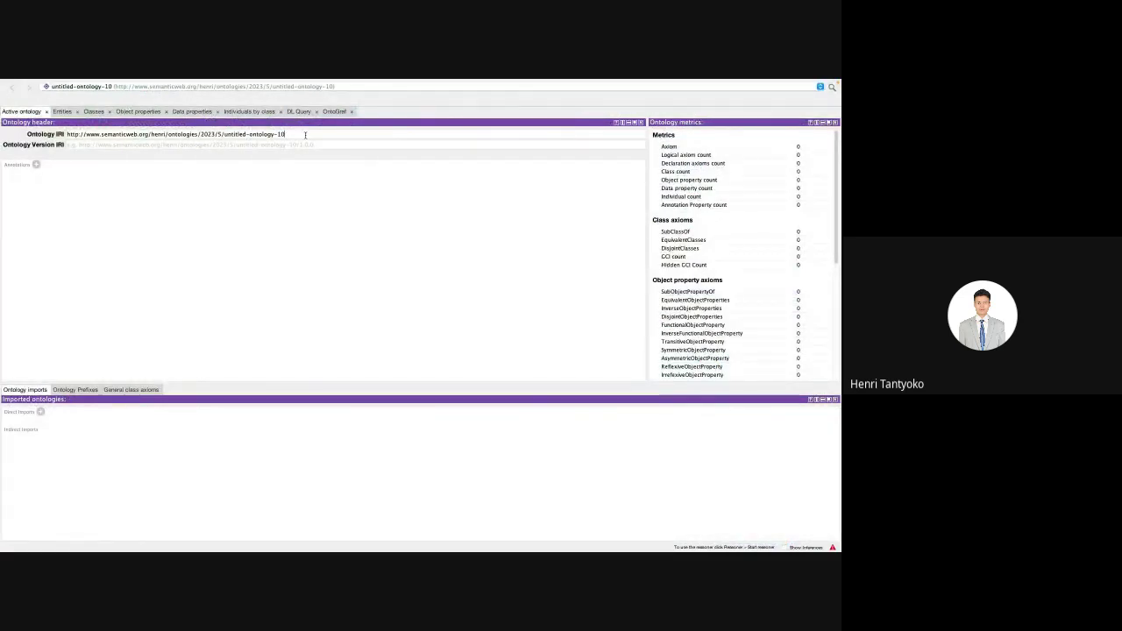
double_click(305, 135)
key("shift+alt+Left")
key("shift+alt+Left")
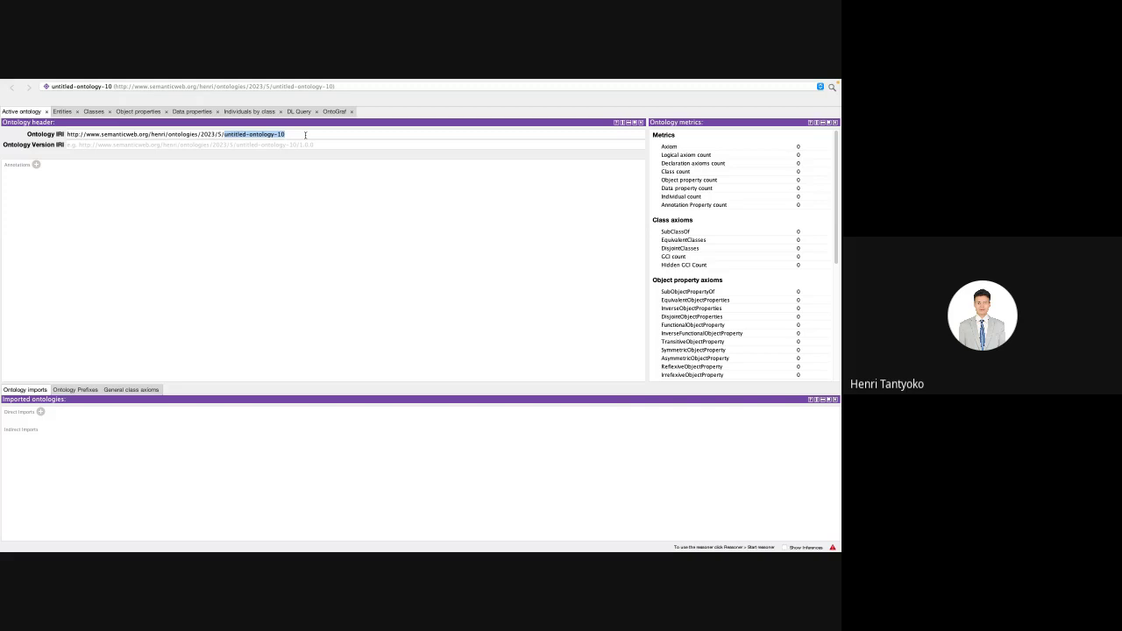
type("coba")
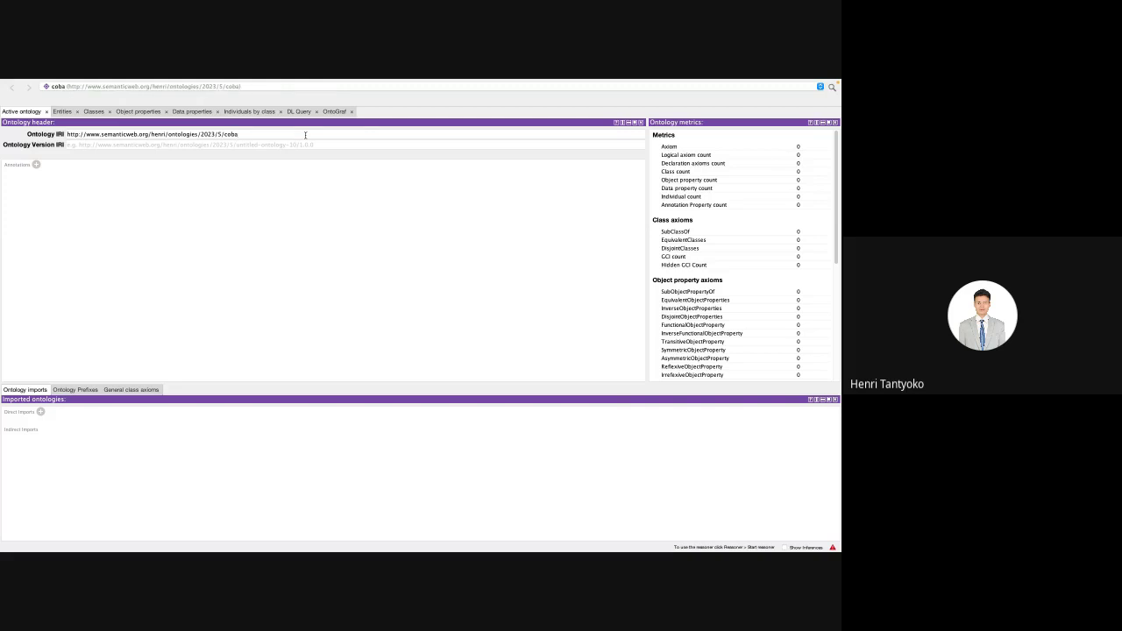
type("_protege")
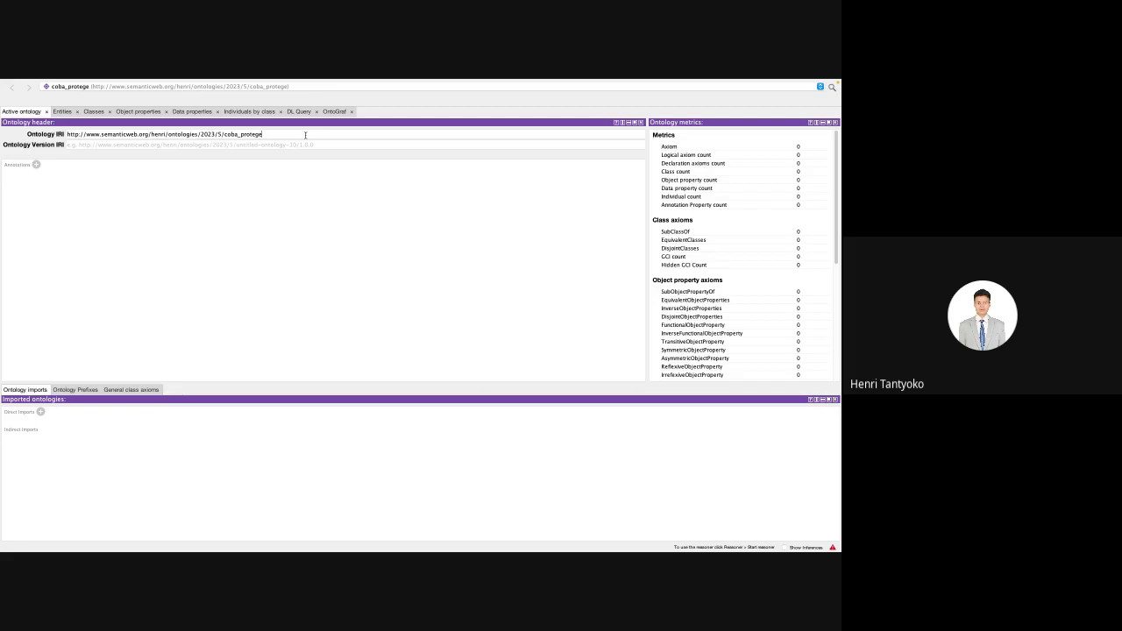
key("super+s")
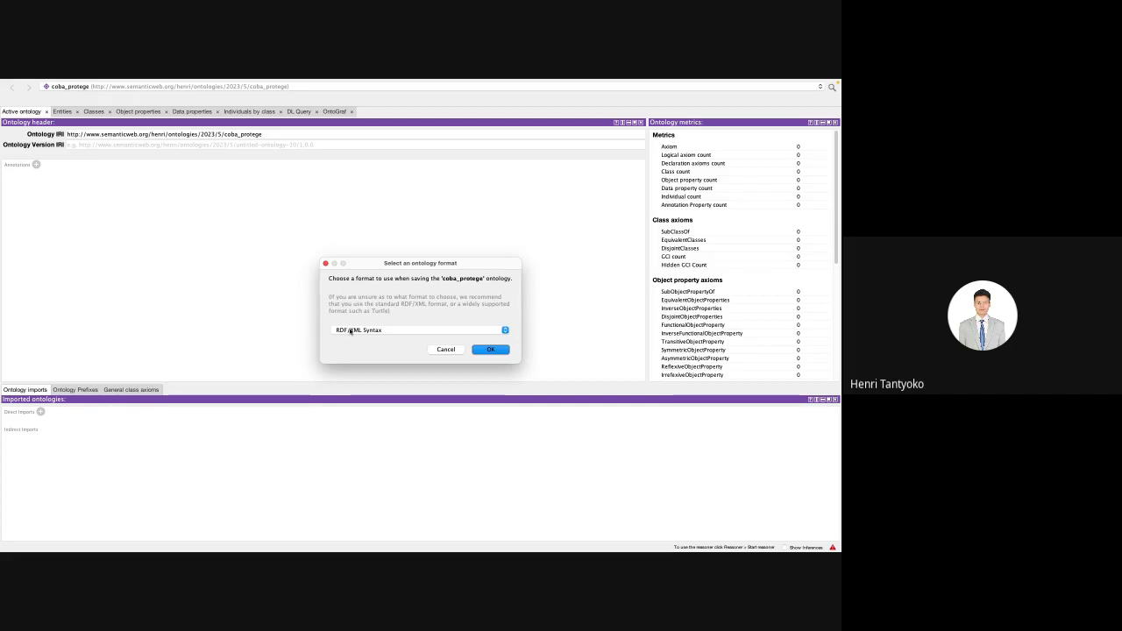
Step: Choose Turtle Syntax as the ontology save format and confirm it
left_click(350, 330)
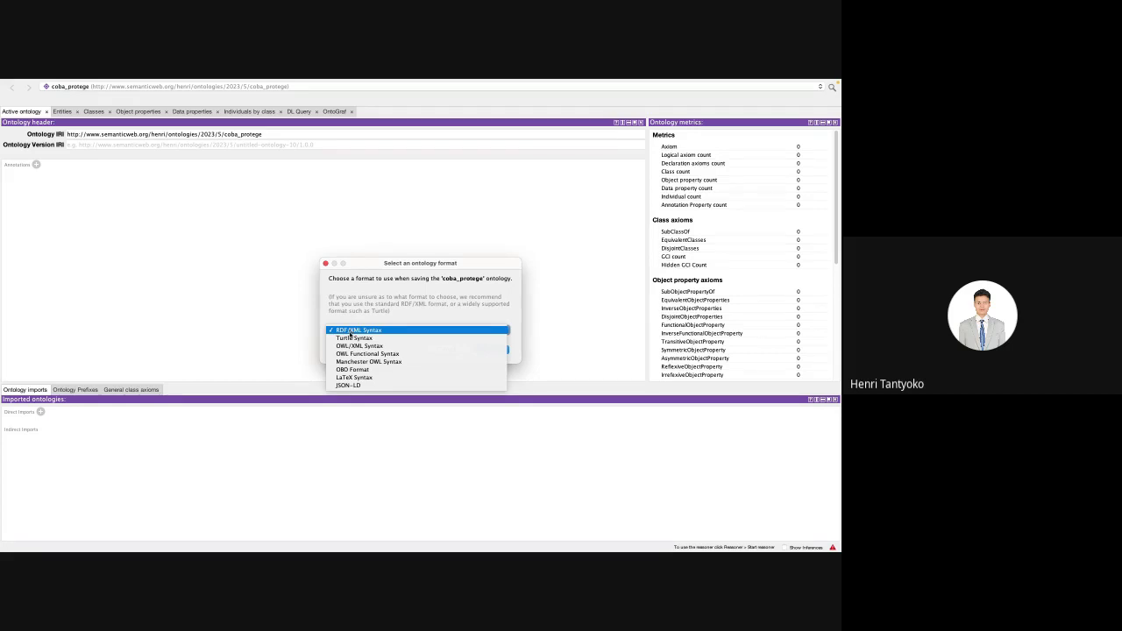
left_click(360, 338)
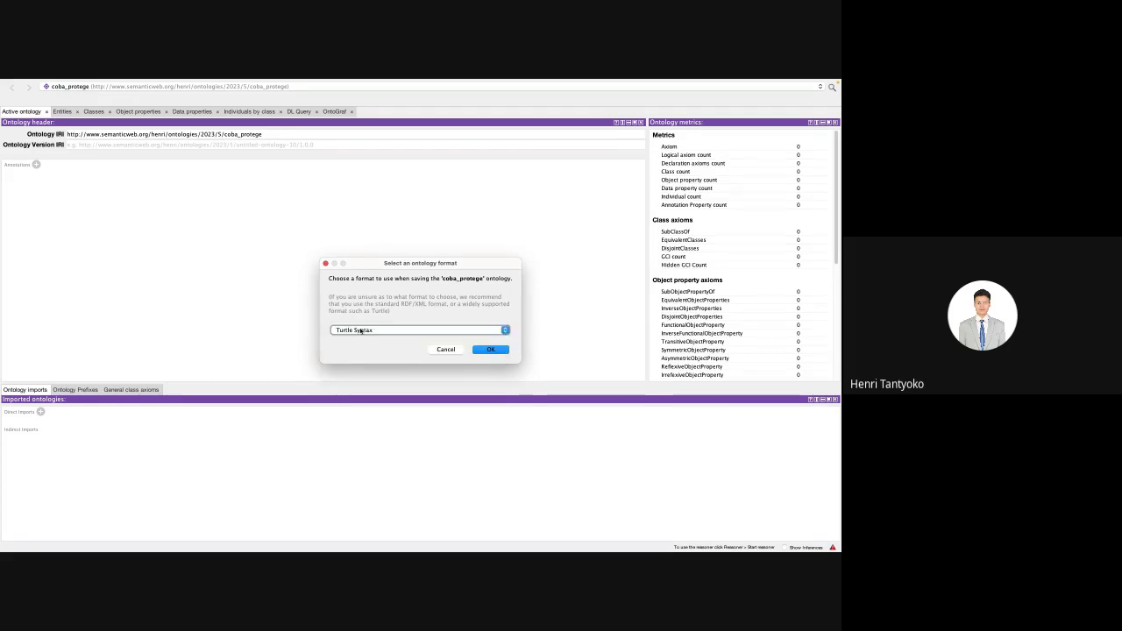
left_click(360, 331)
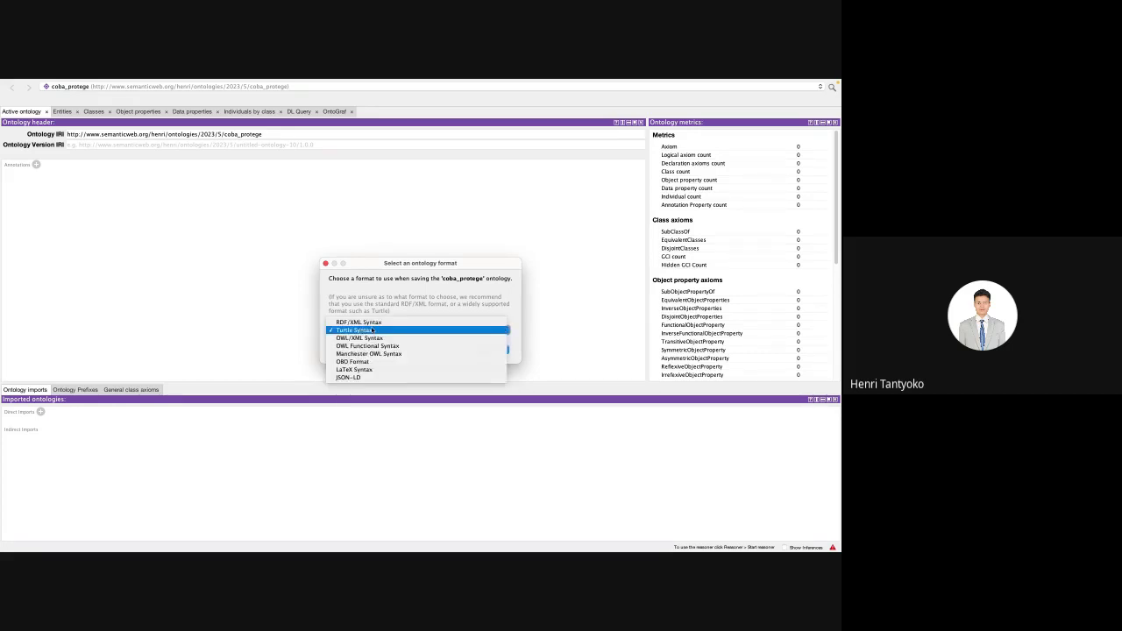
left_click(372, 330)
left_click(377, 328)
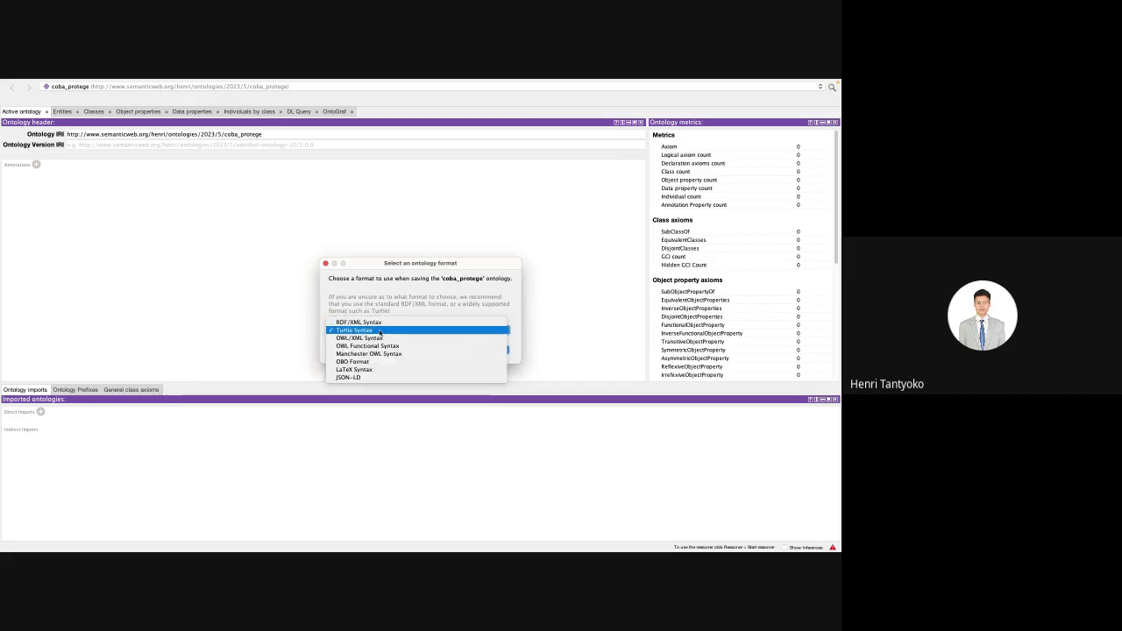
left_click(380, 331)
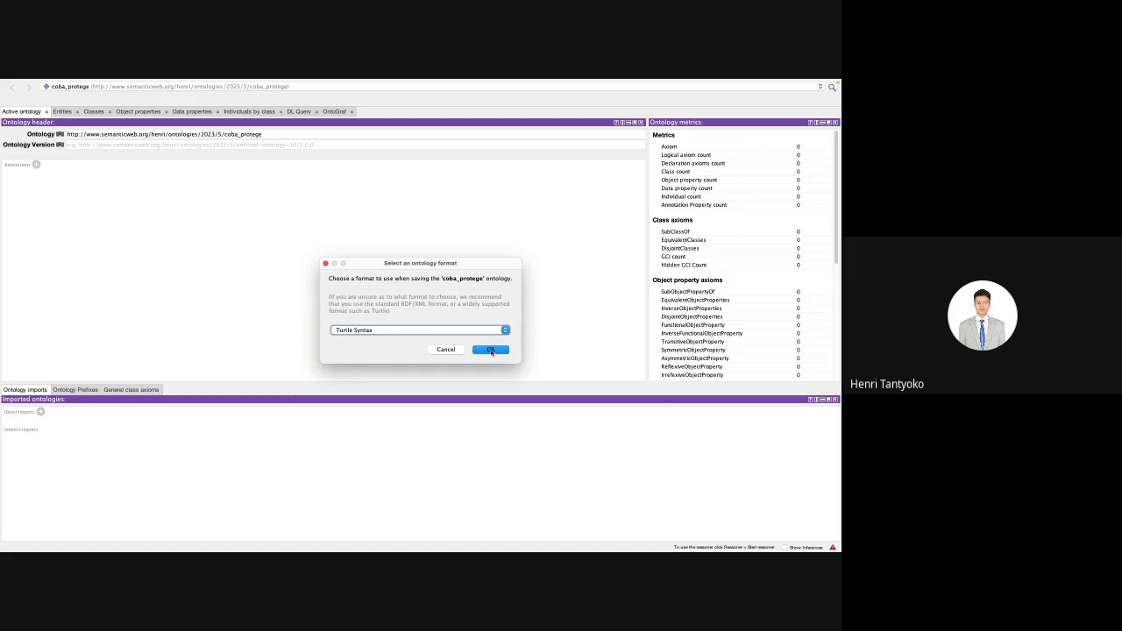
left_click(491, 350)
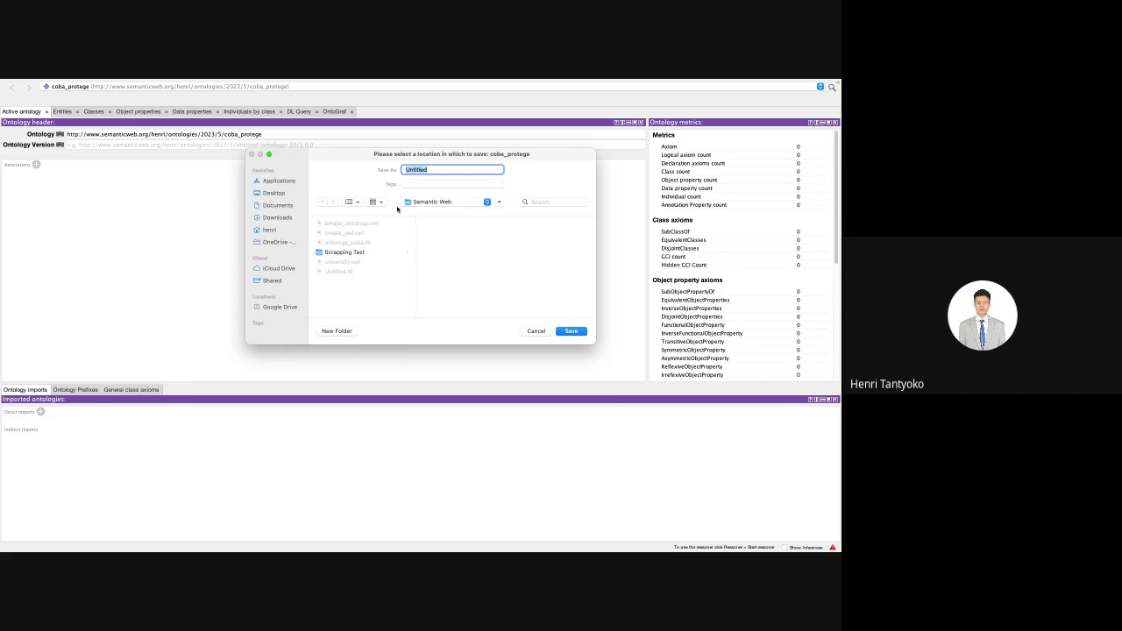
Step: Enter University_student as the file name, then replace University with lecturer
type("Univer")
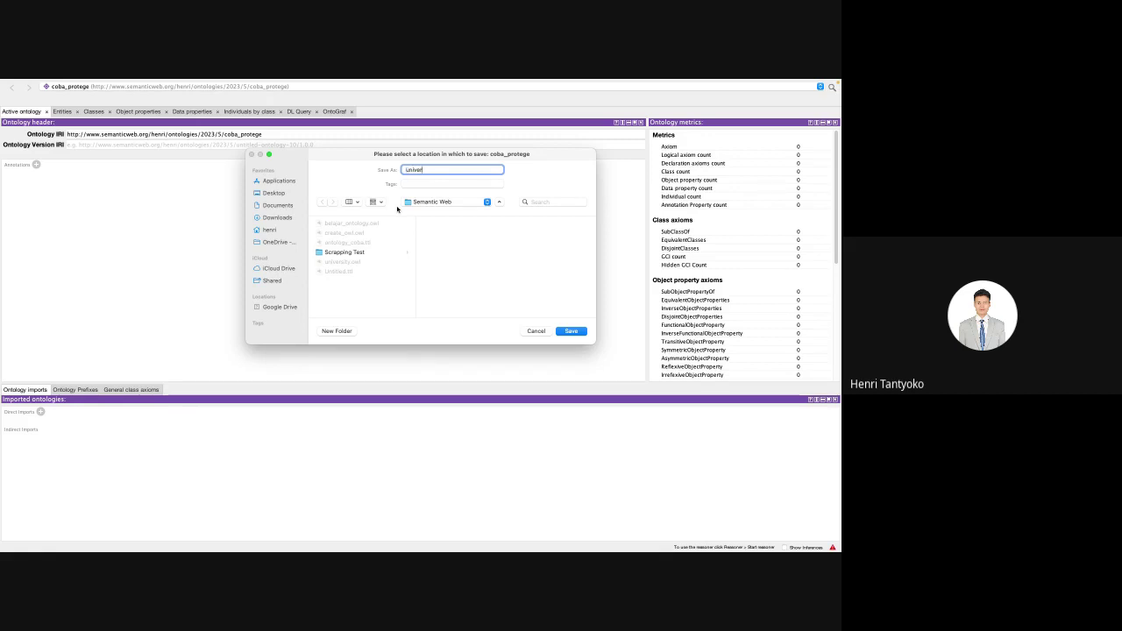
type("sity")
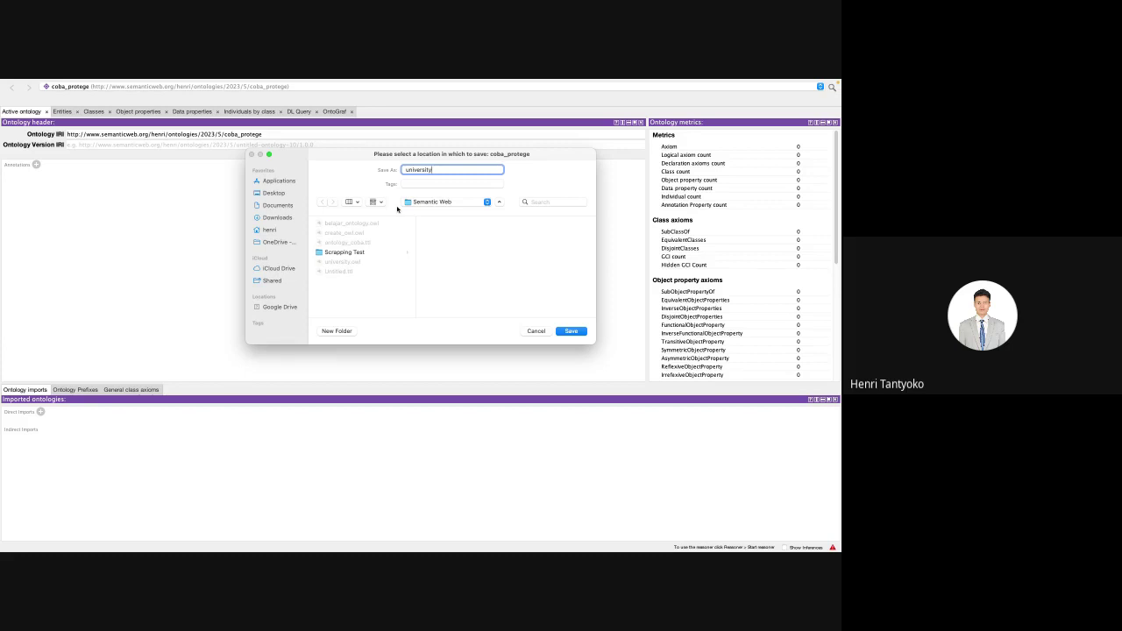
type("_students")
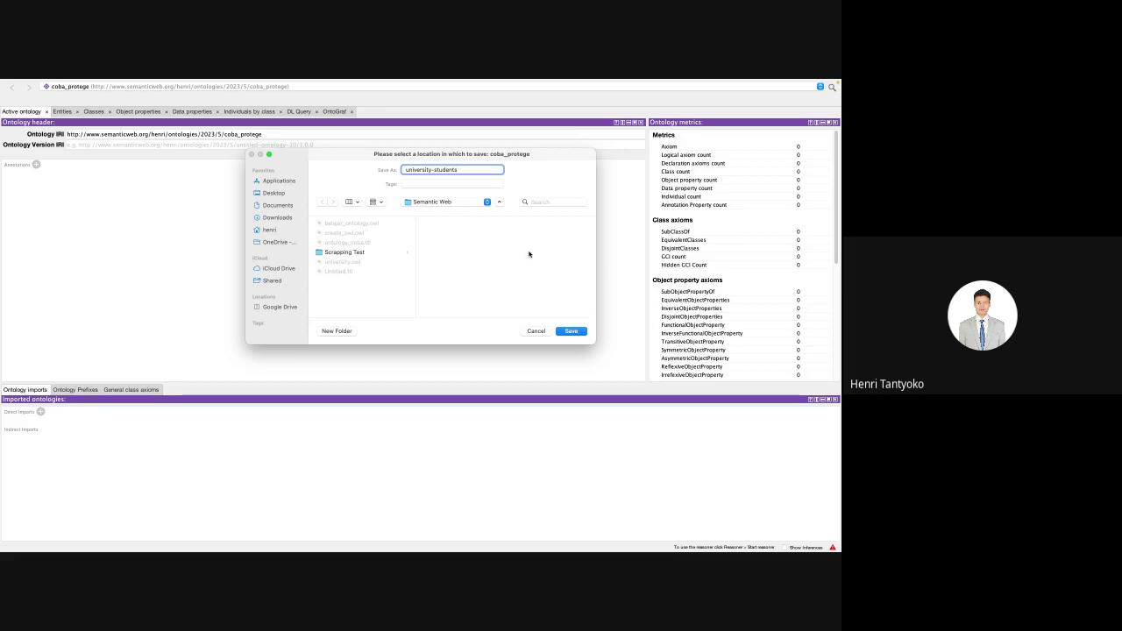
double_click(416, 170)
type("lecturer")
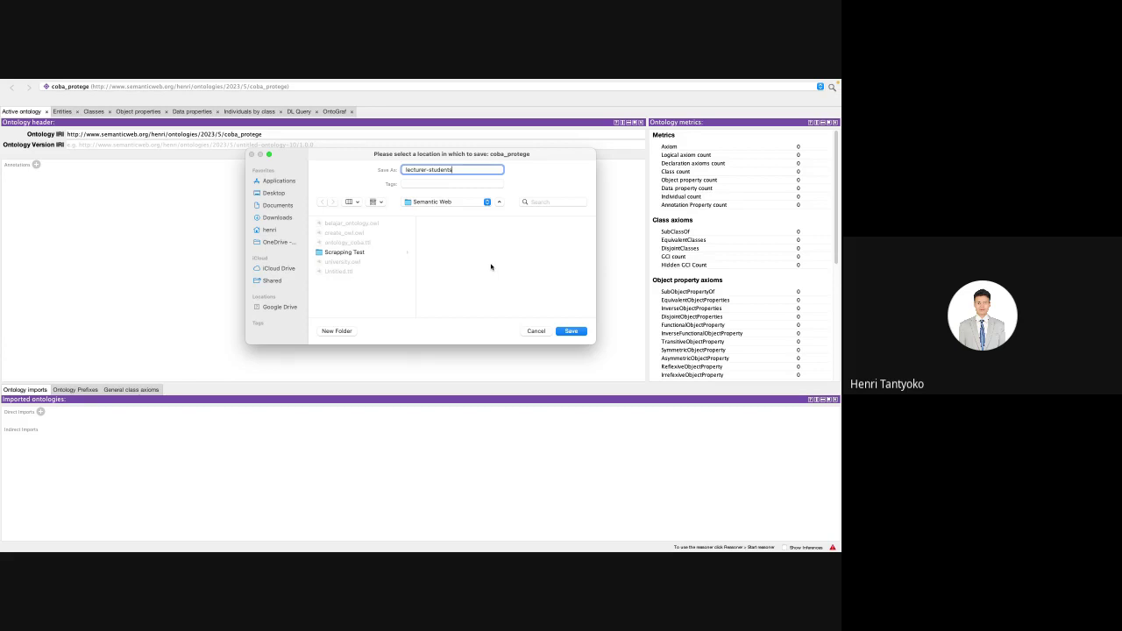
Step: Replace the file name with dosen-mahasiswa.owl and save the ontology file
type("ose")
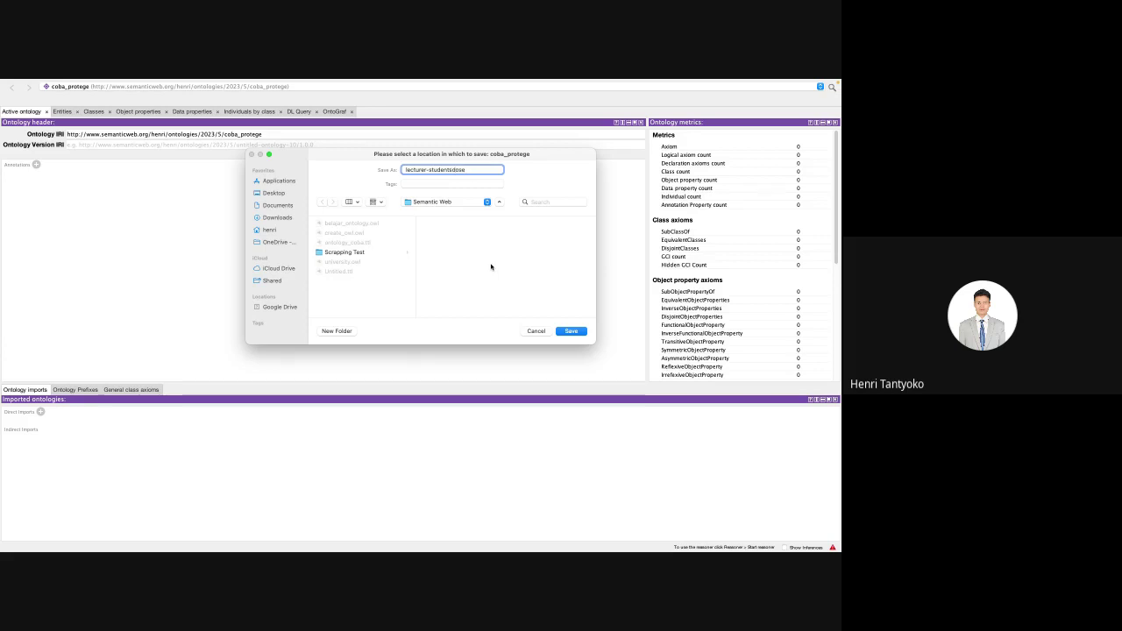
key("BackSpace")
key("BackSpace")
key("BackSpace")
key("BackSpace")
key("BackSpace")
key("BackSpace")
key("BackSpace")
key("BackSpace")
key("BackSpace")
key("BackSpace")
key("BackSpace")
key("BackSpace")
key("BackSpace")
key("BackSpace")
key("BackSpace")
key("BackSpace")
key("BackSpace")
key("BackSpace")
key("BackSpace")
key("BackSpace")
key("BackSpace")
type("dosen-m")
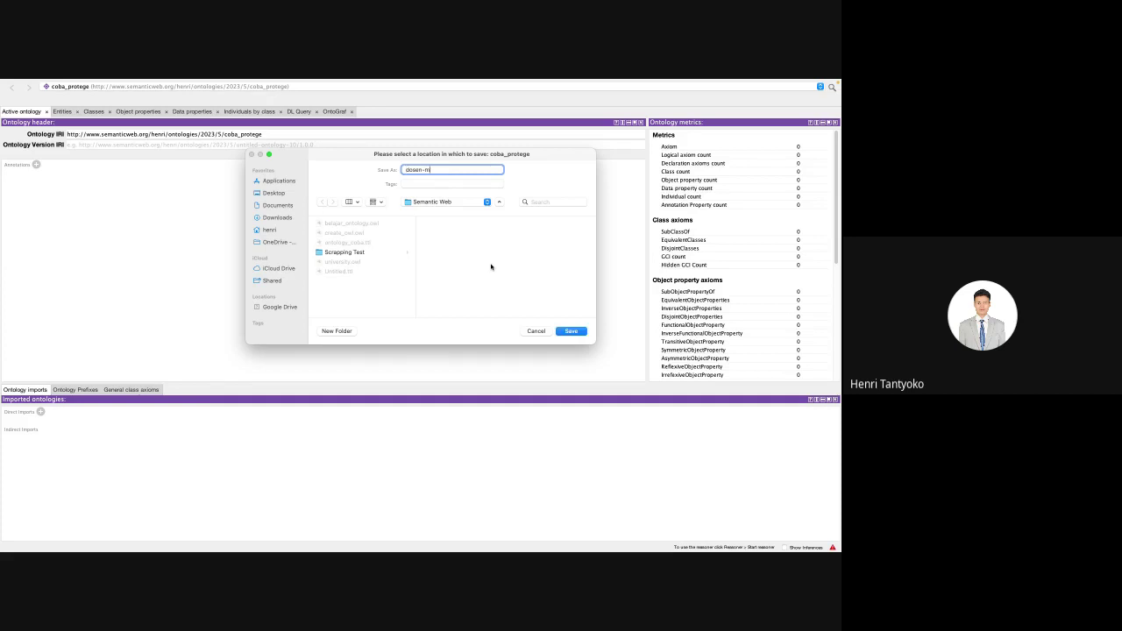
type("ahasiswa.owl")
left_click(571, 331)
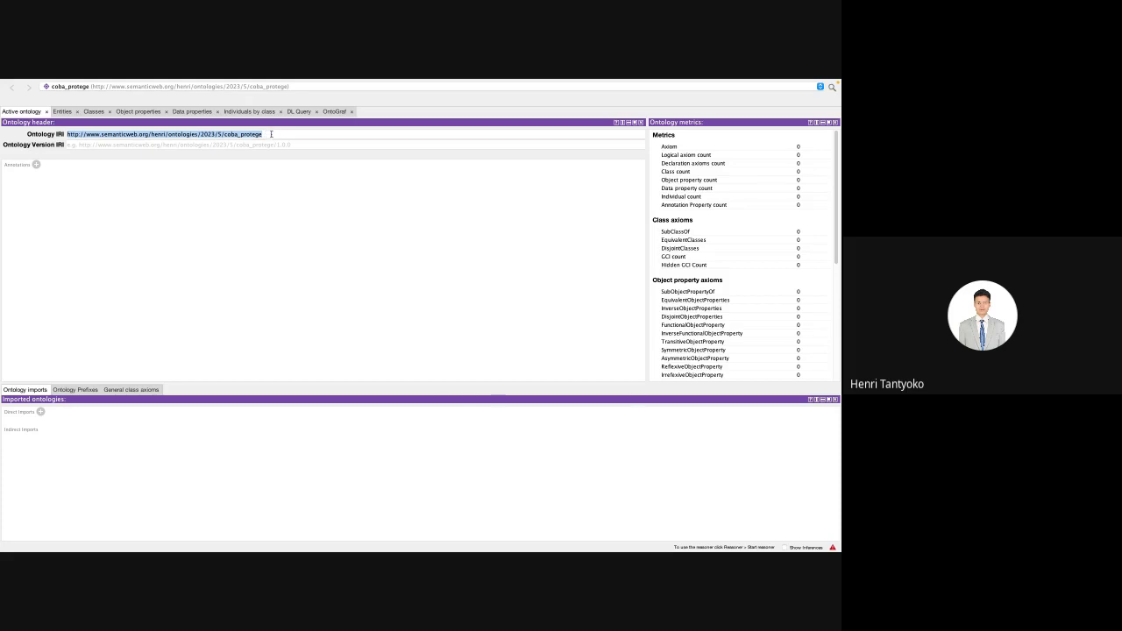
left_click(270, 133)
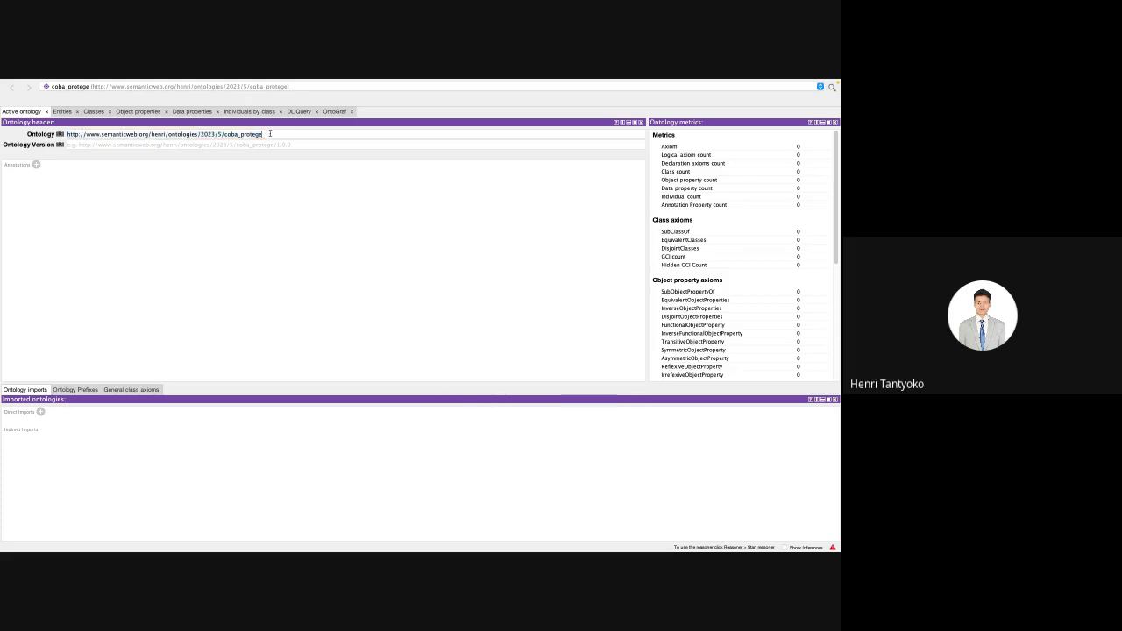
double_click(270, 133)
left_click(272, 258)
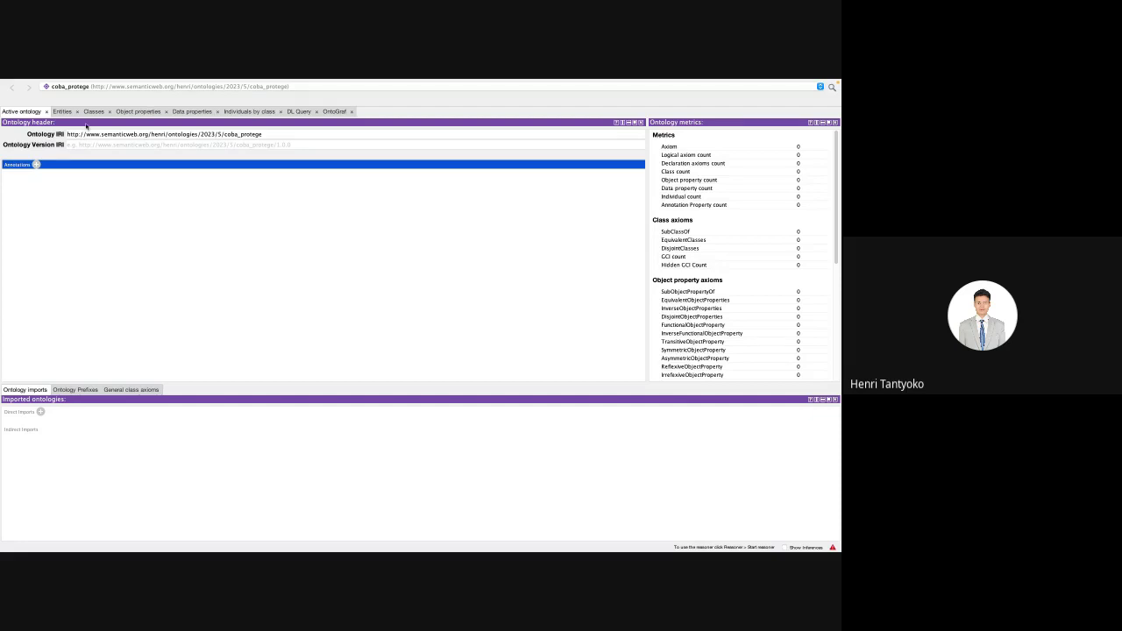
mouse_move(191, 79)
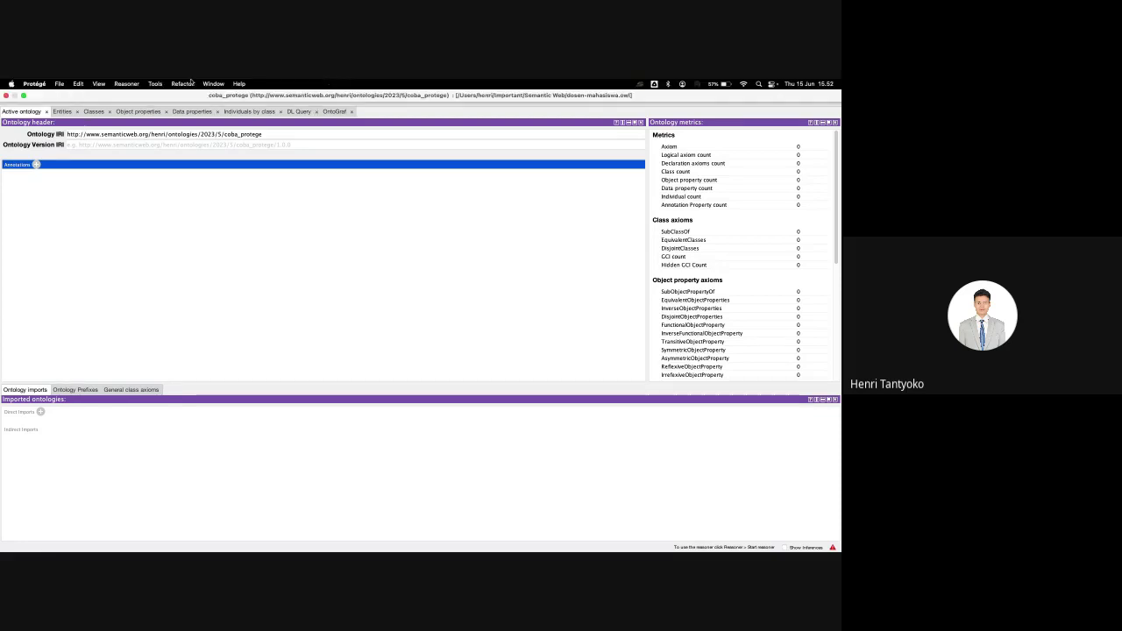
left_click(127, 84)
mouse_move(99, 84)
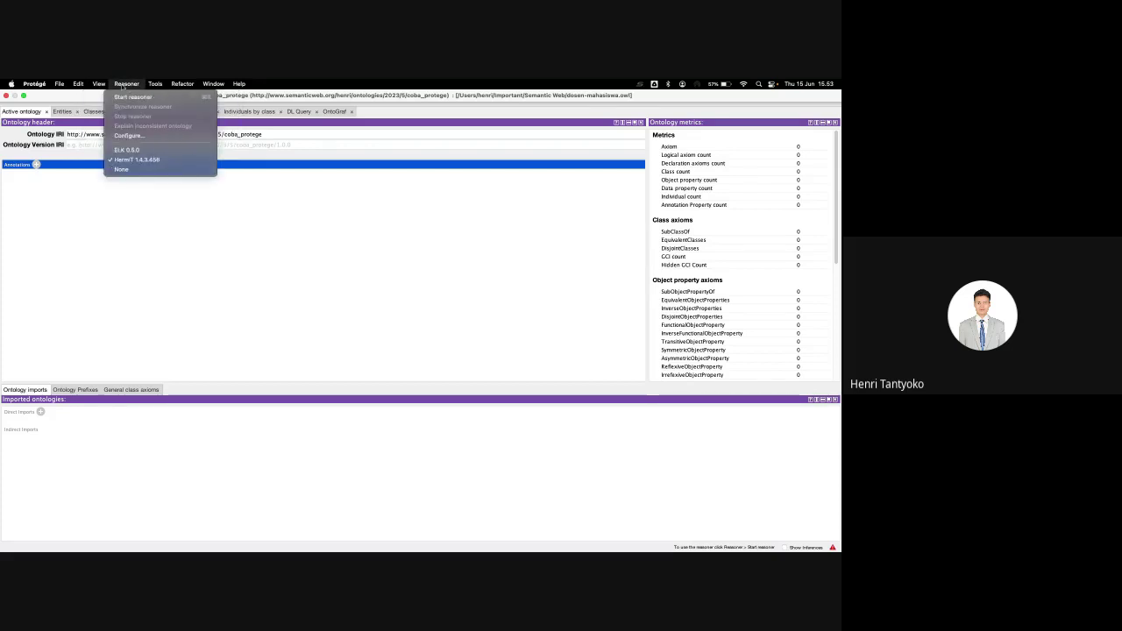
left_click(271, 225)
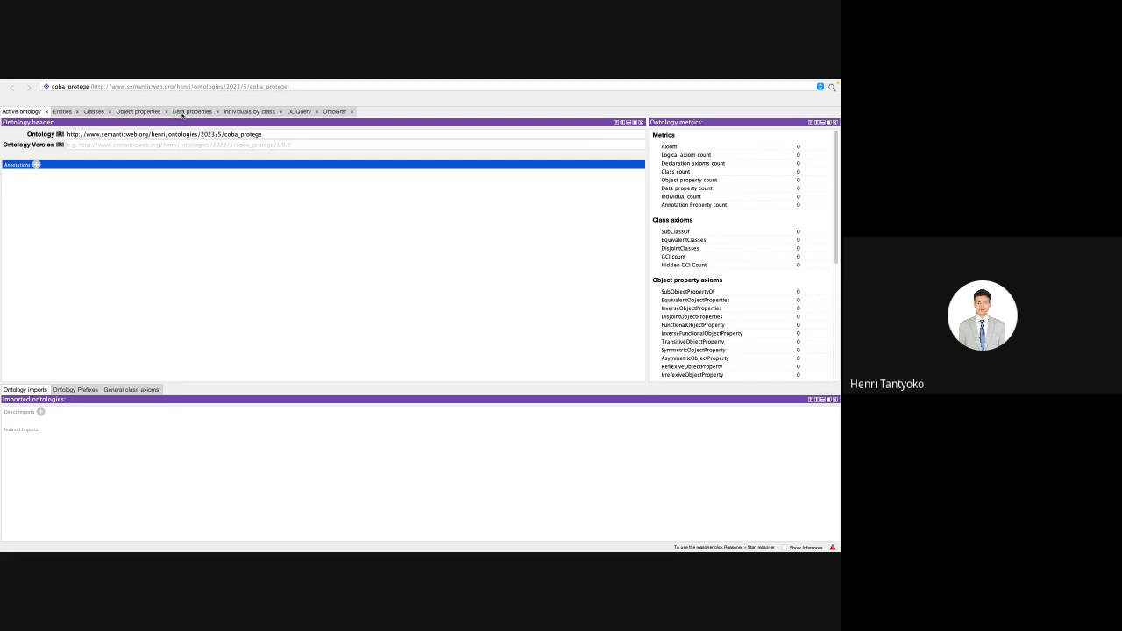
Step: Start a new subclass of owl:Thing in the class hierarchy, then cancel it
left_click(89, 111)
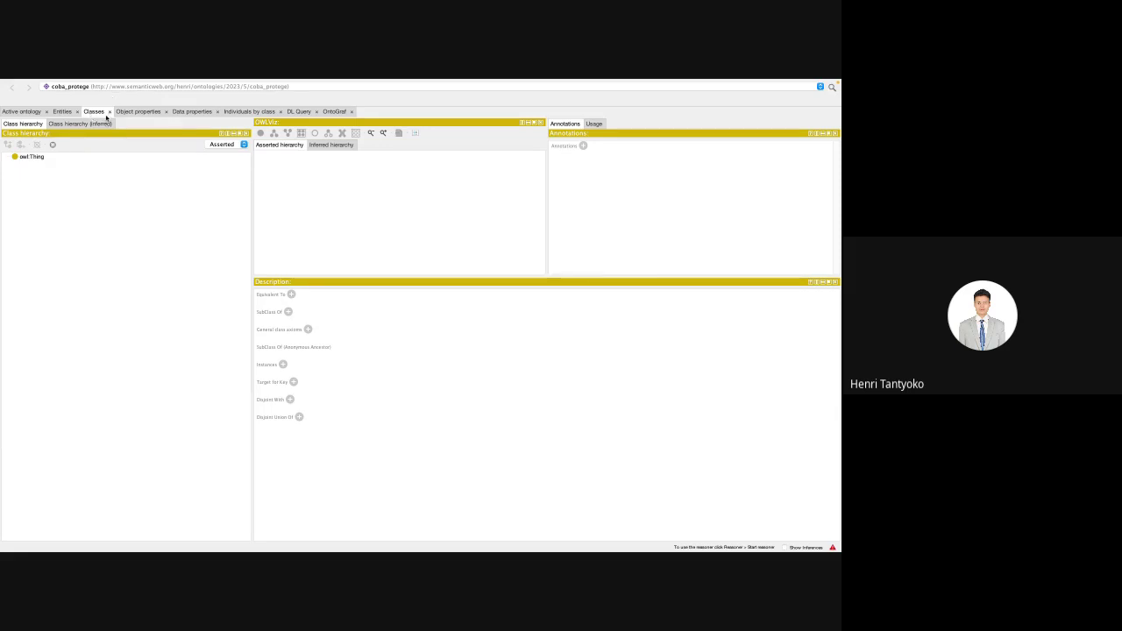
left_click(33, 157)
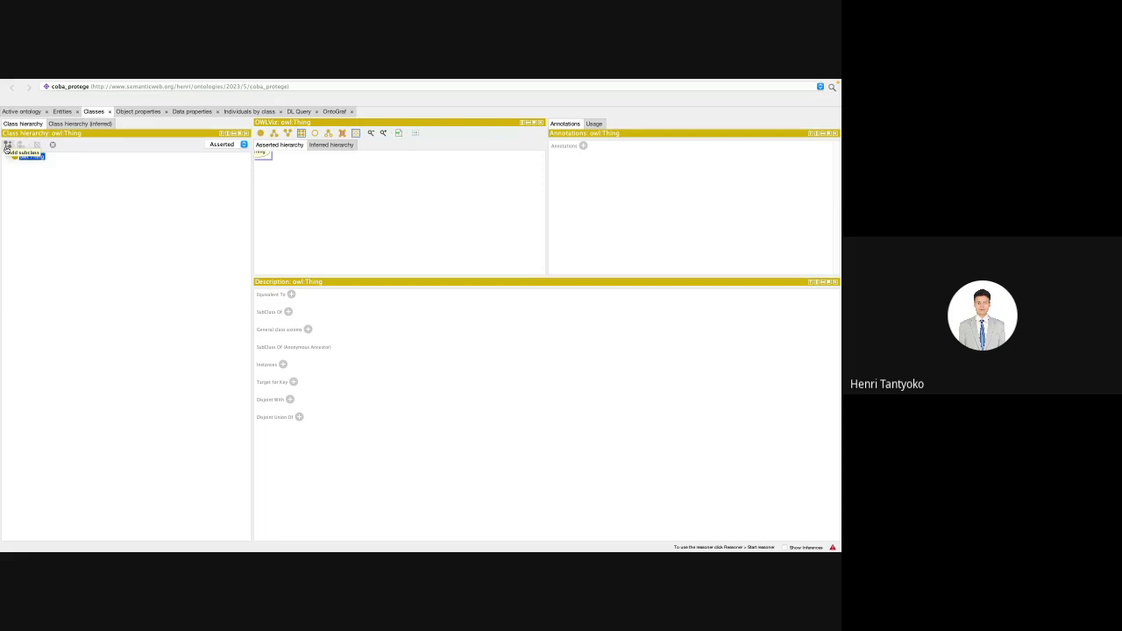
left_click(7, 145)
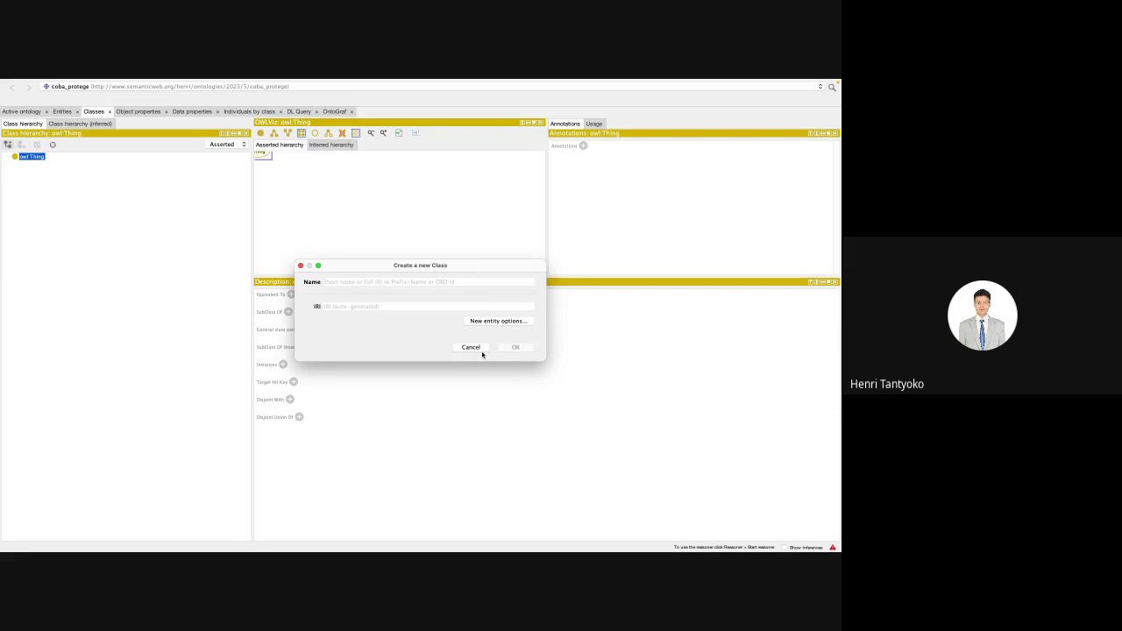
left_click(470, 347)
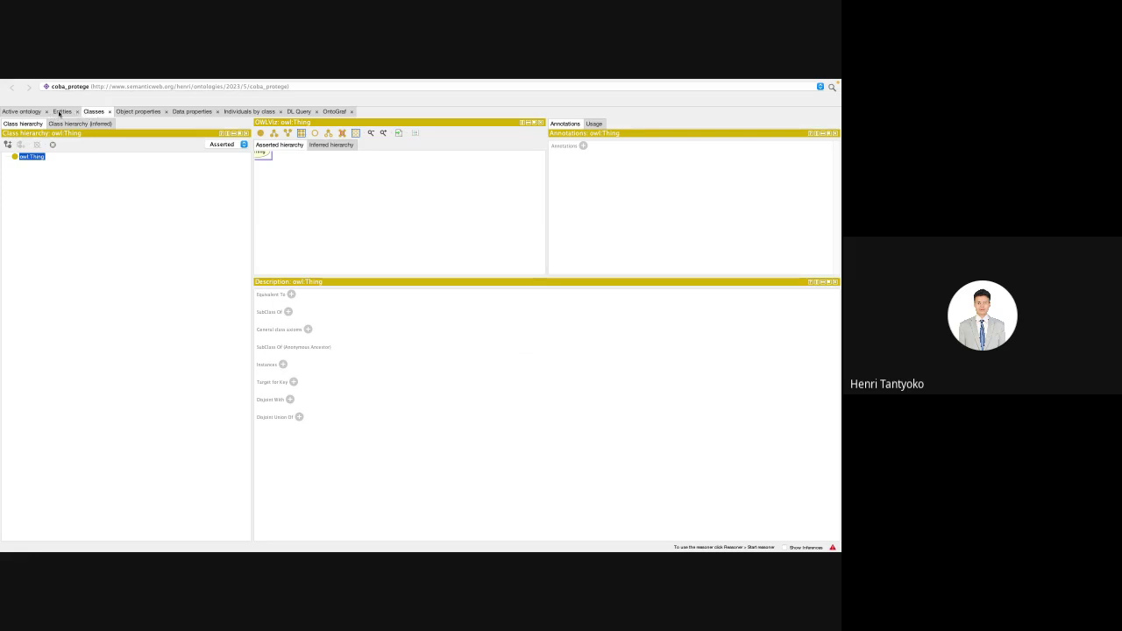
Step: Back on the Classes tab, add the mahasiswa subclass under owl:Thing (typed 'maaasiswa')
left_click(59, 112)
left_click(30, 112)
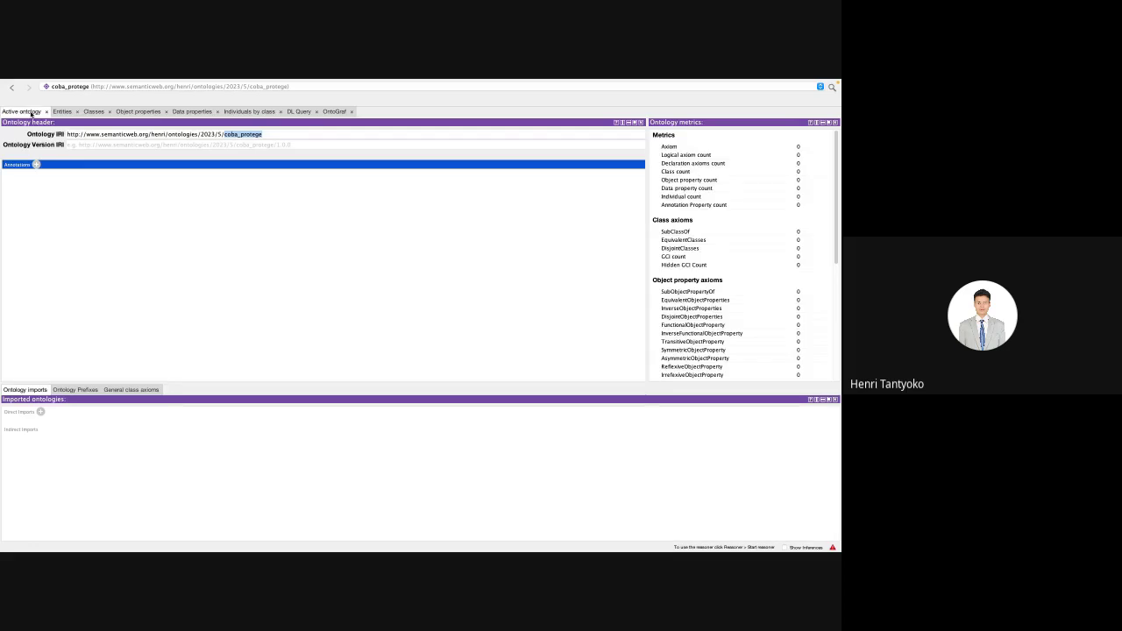
left_click(60, 111)
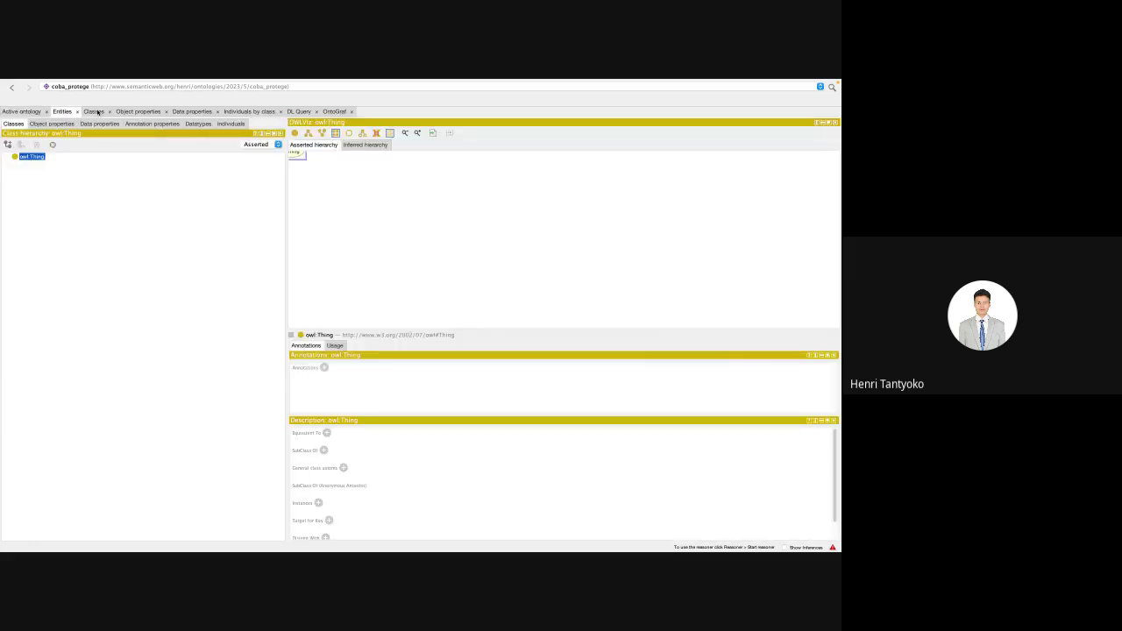
left_click(91, 112)
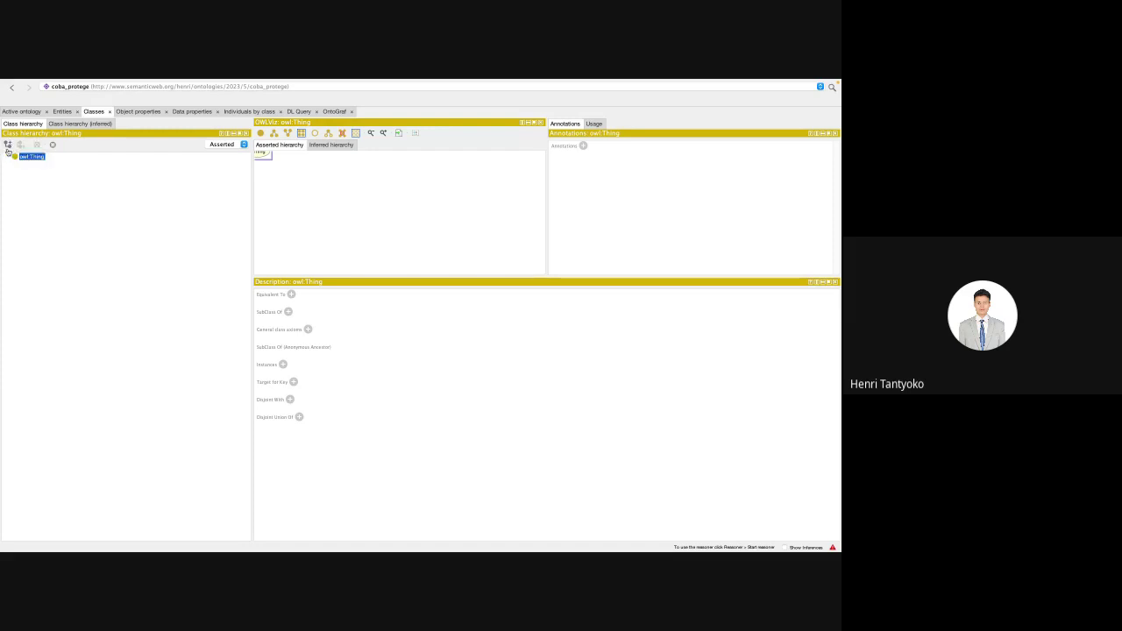
left_click(7, 146)
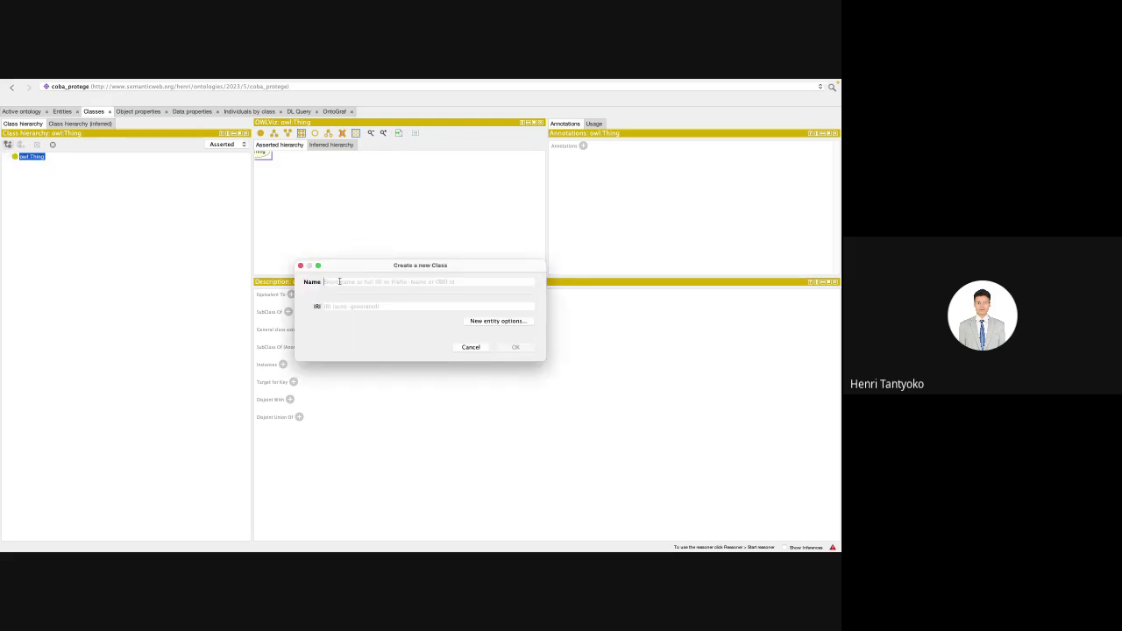
type("maa")
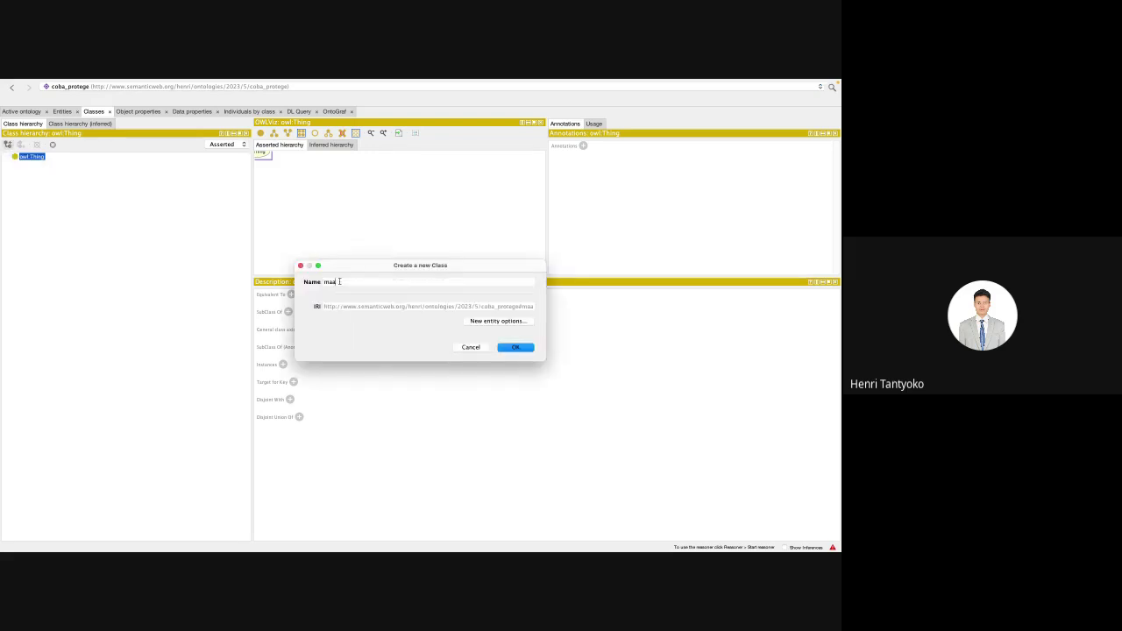
type("asiswa")
left_click(514, 349)
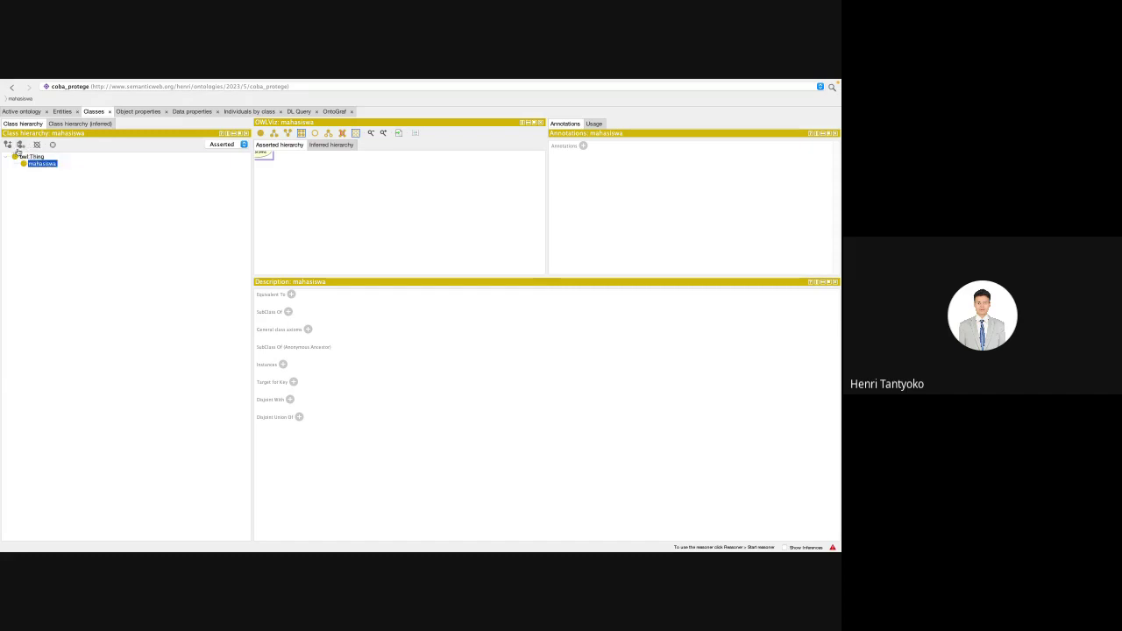
Step: Add dosen as a sibling class of mahasiswa
left_click(20, 145)
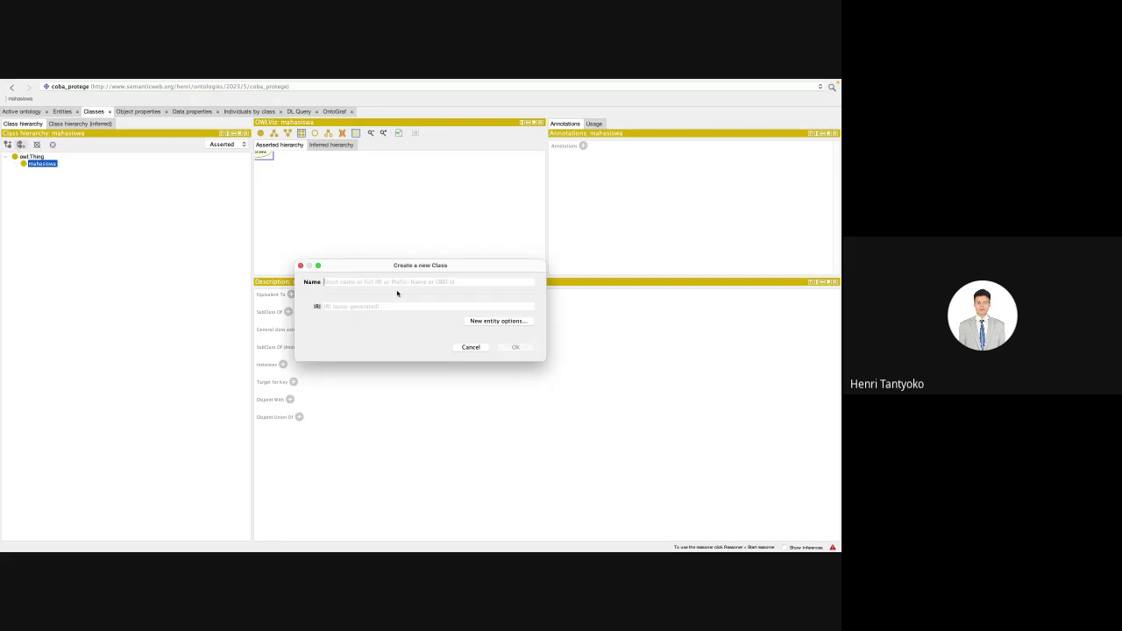
type("dosen")
key("Return")
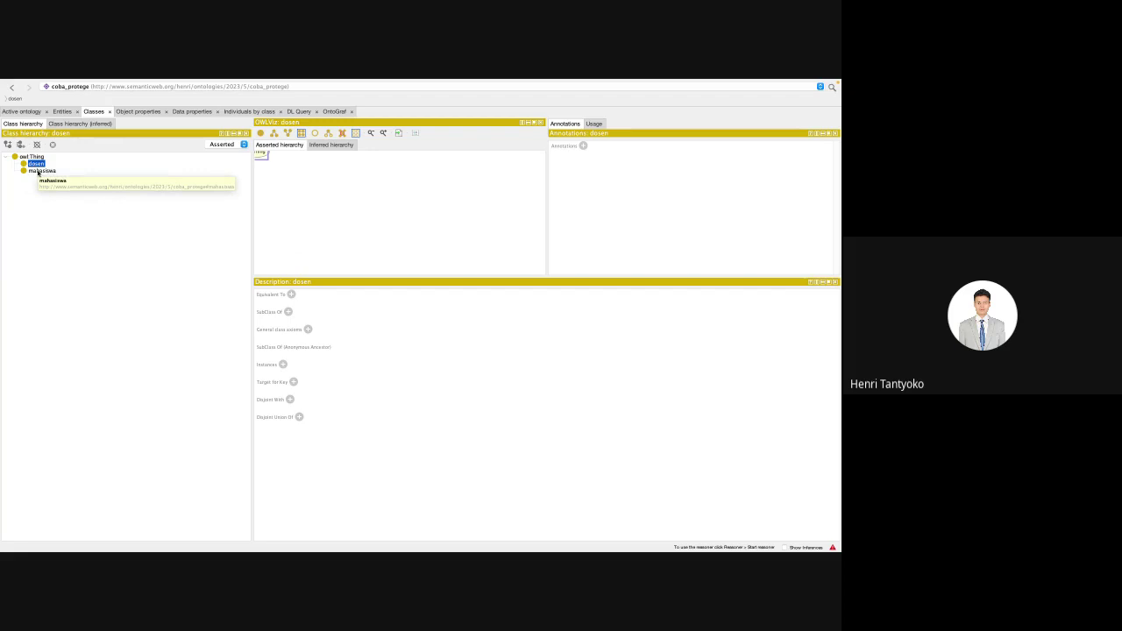
left_click(37, 171)
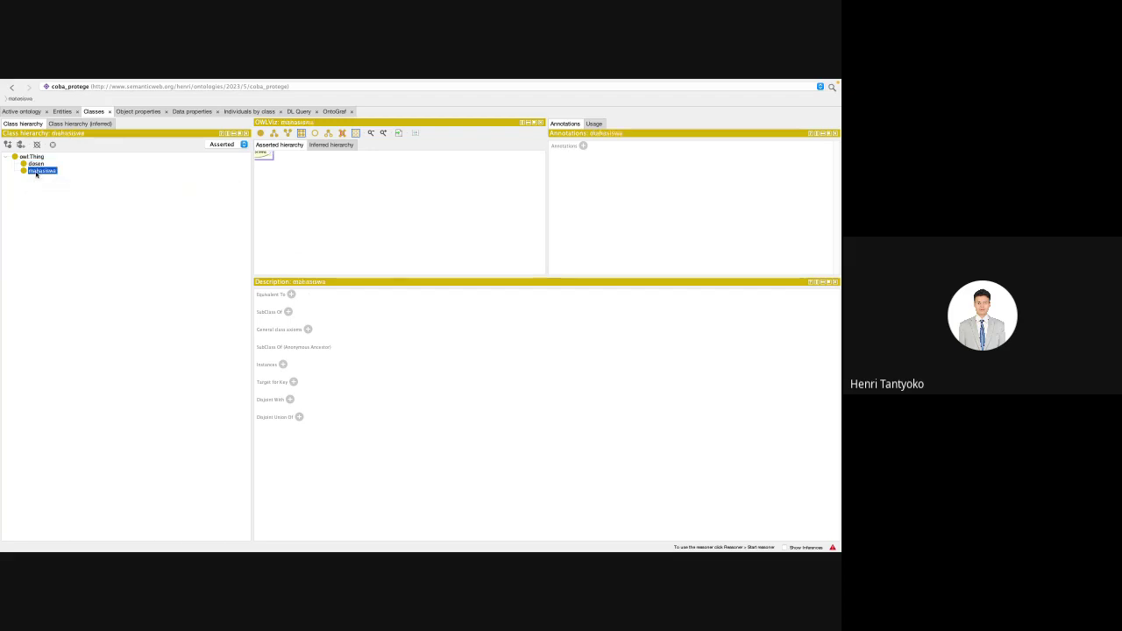
key("Up")
left_click(36, 172)
key("Up")
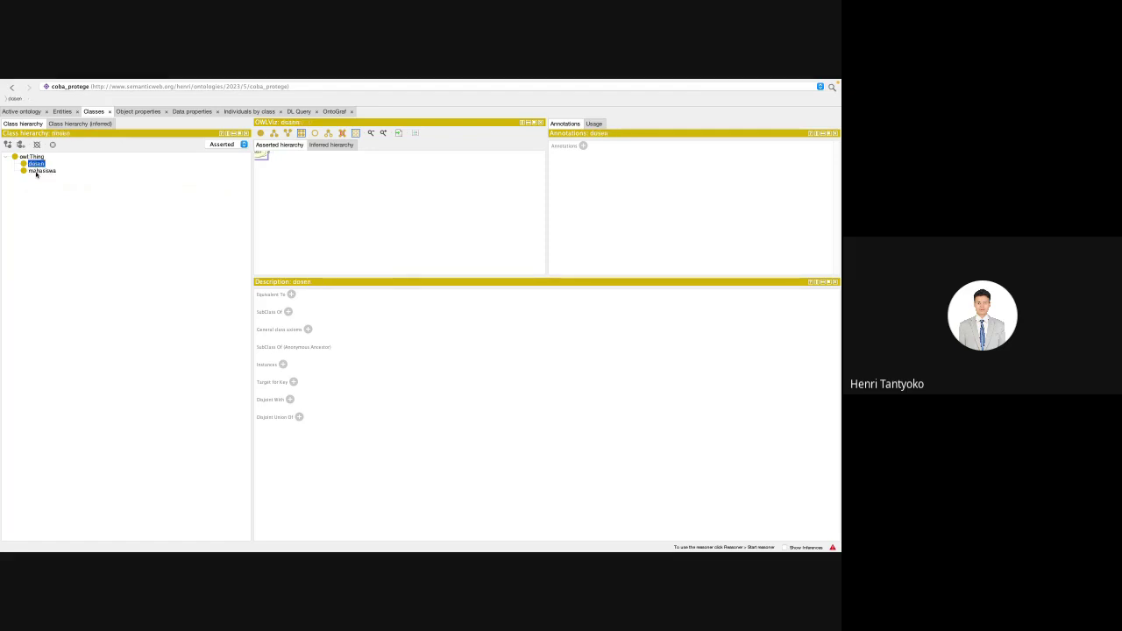
left_click(35, 172)
key("Up")
left_click(36, 172)
key("Up")
mouse_move(175, 81)
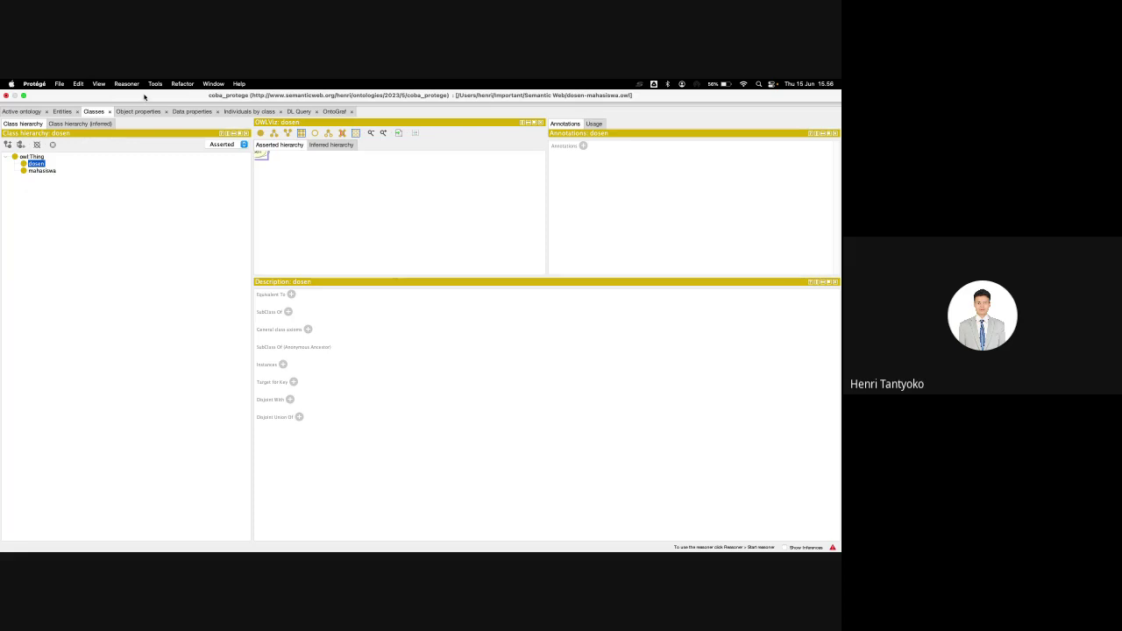
Step: Add a Class hierarchy view through Window > Views > Class views
left_click(211, 83)
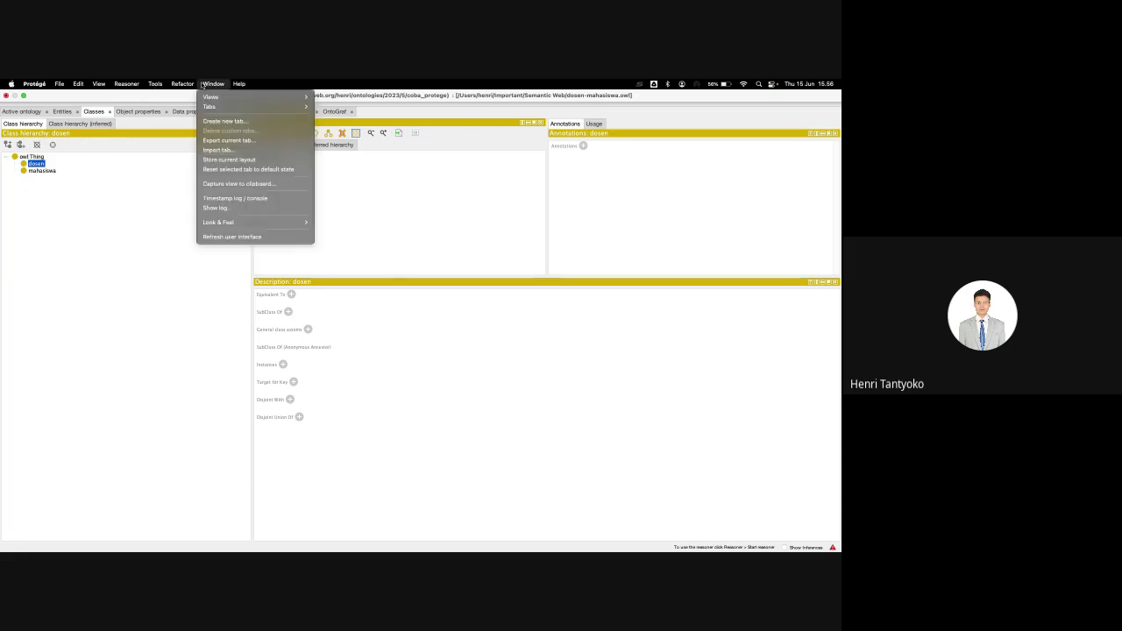
mouse_move(212, 97)
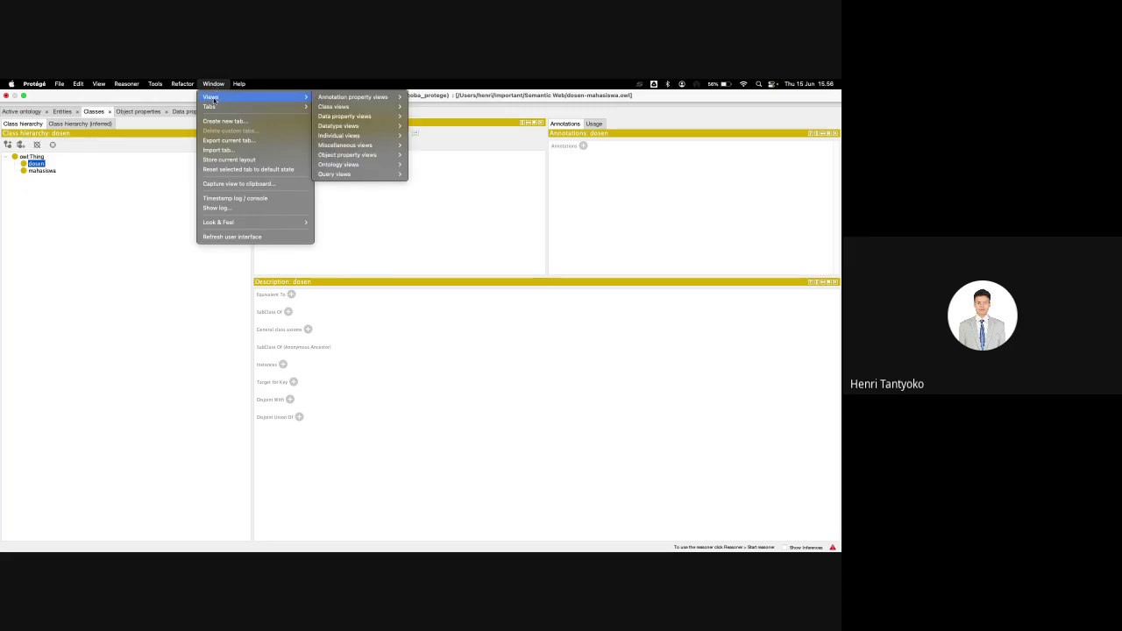
mouse_move(99, 84)
mouse_move(364, 105)
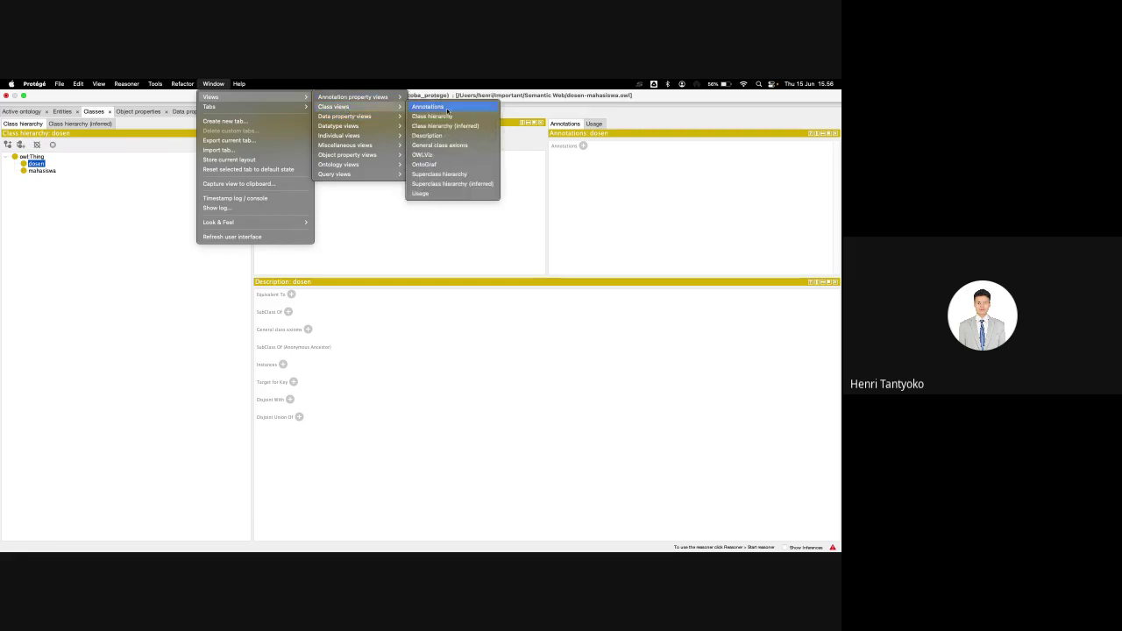
left_click(443, 119)
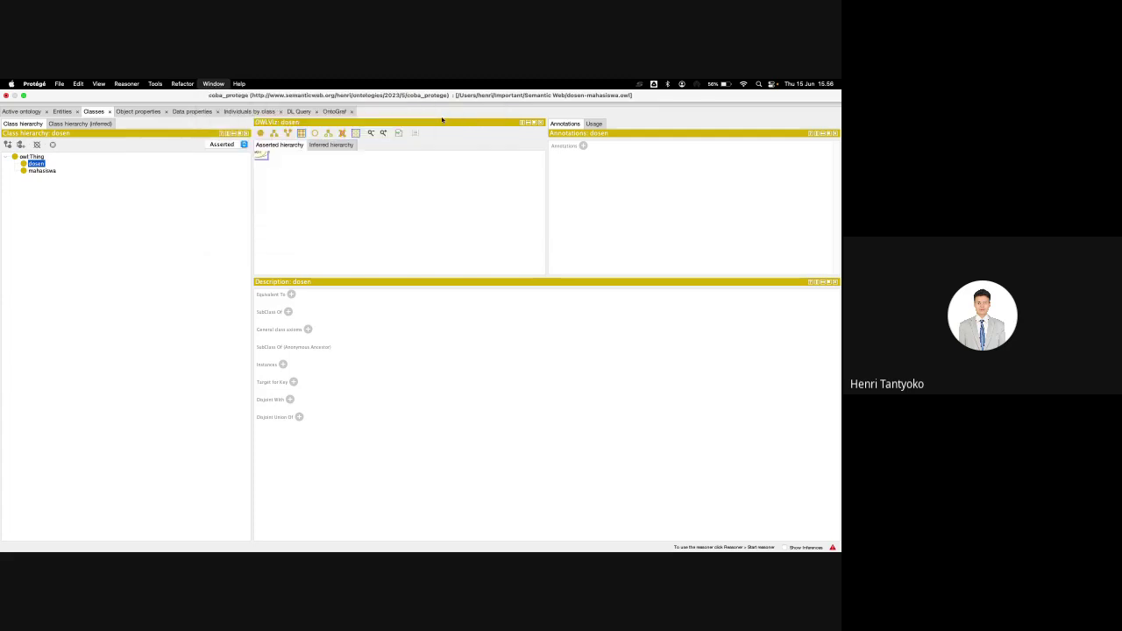
Step: Place the extra Class hierarchy view, remove it again, and select dosen
left_click(540, 118)
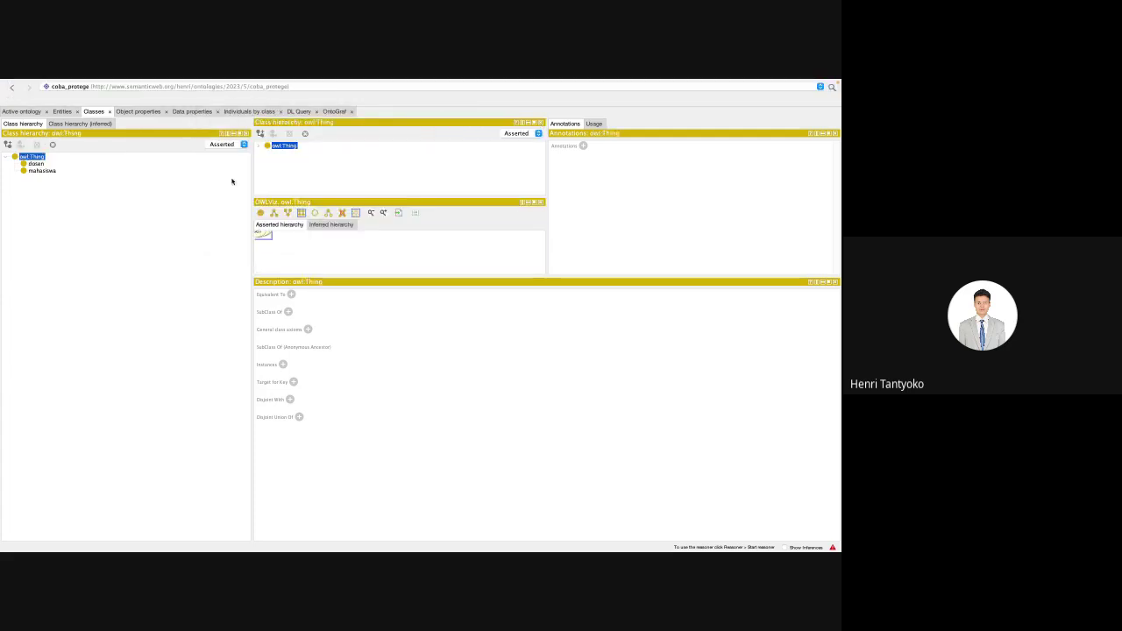
left_click(540, 123)
left_click(30, 164)
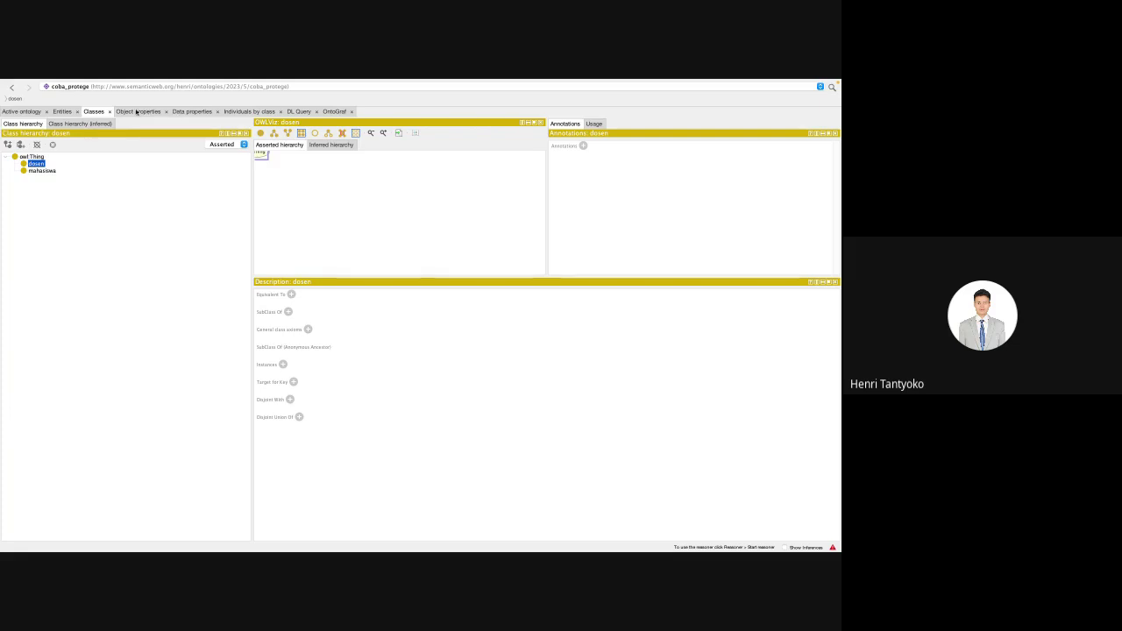
Step: Check Object properties, return to Classes, and start a new class from mahasiswa
left_click(137, 112)
left_click(101, 112)
left_click(42, 171)
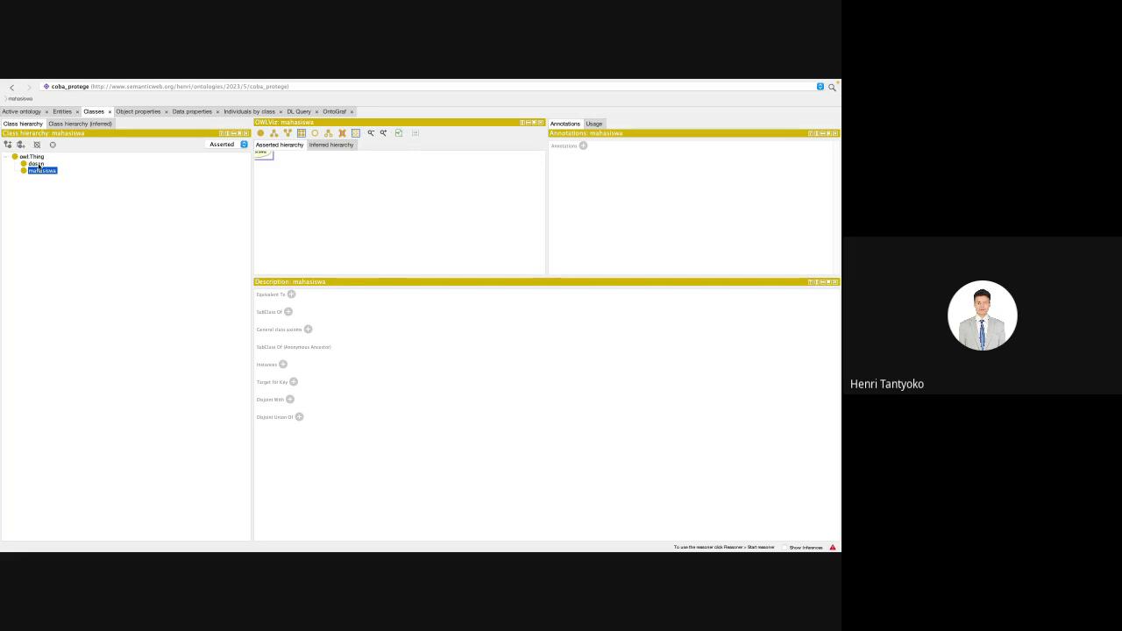
left_click(37, 163)
left_click(38, 171)
left_click(9, 145)
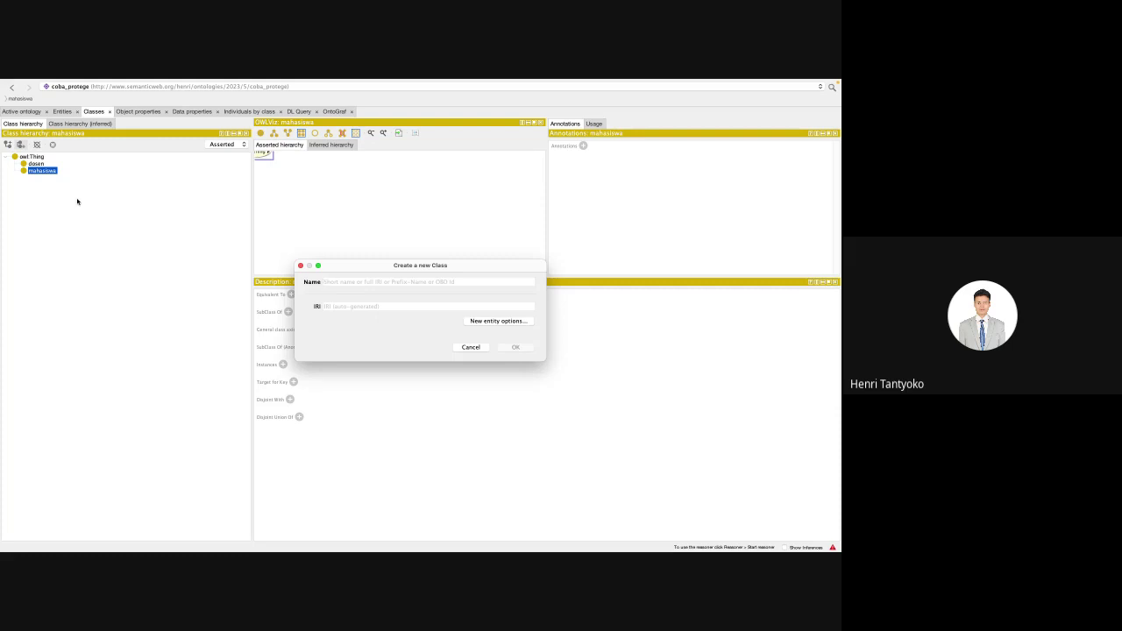
Step: Create a staff class at the top level
type("staff")
key("Return")
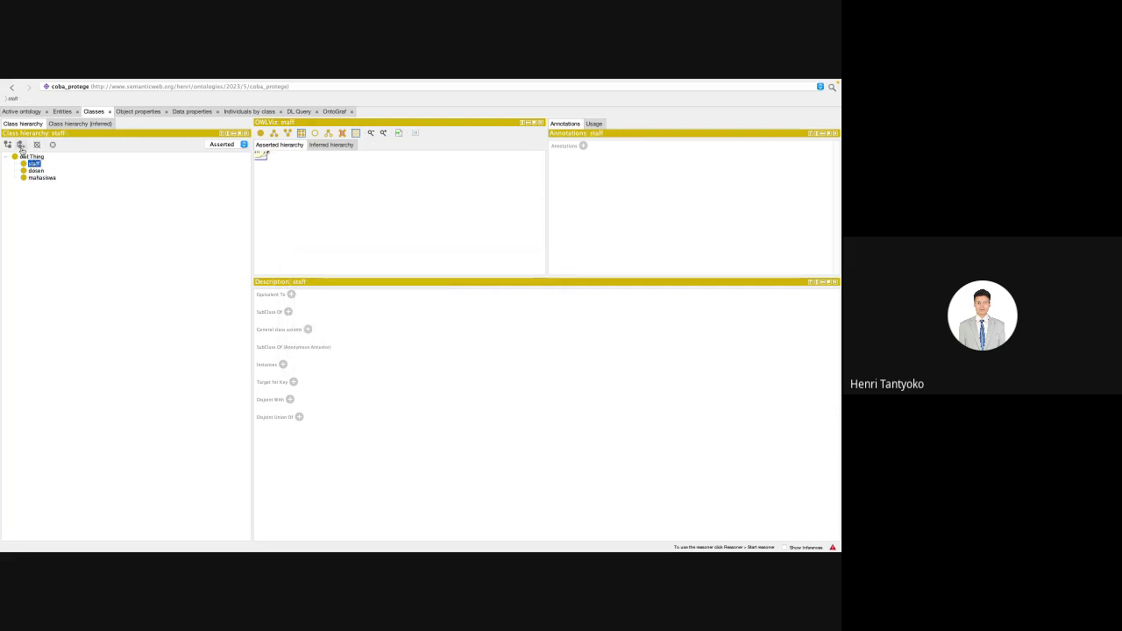
left_click(22, 145)
key("Escape")
Step: Add admin, dosens and ob as subclasses of staff
left_click(9, 146)
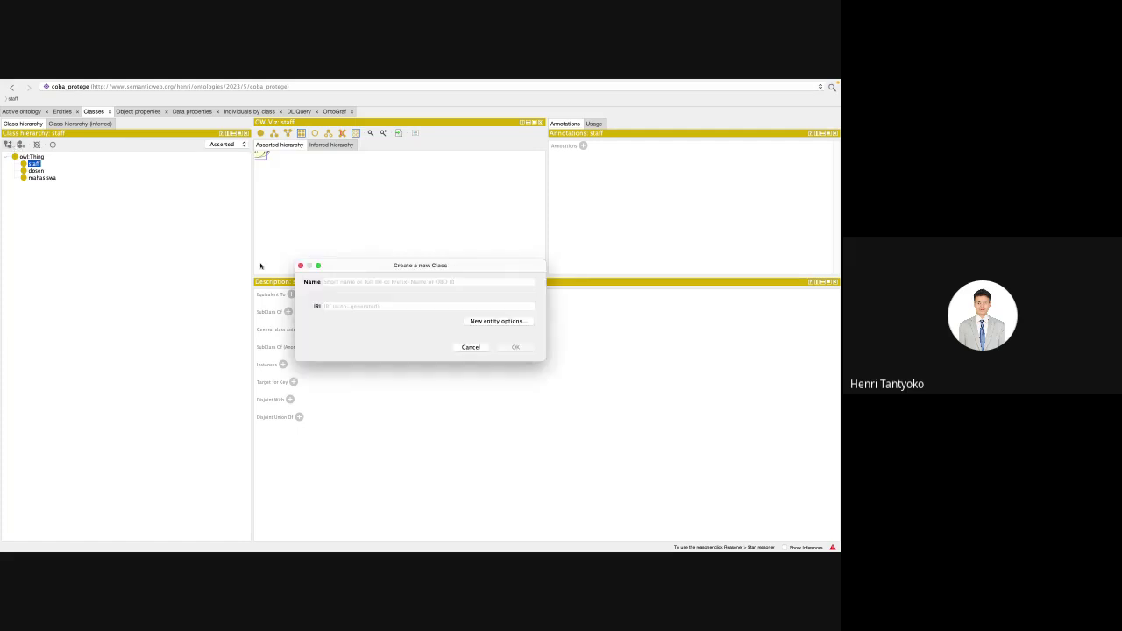
type("admin")
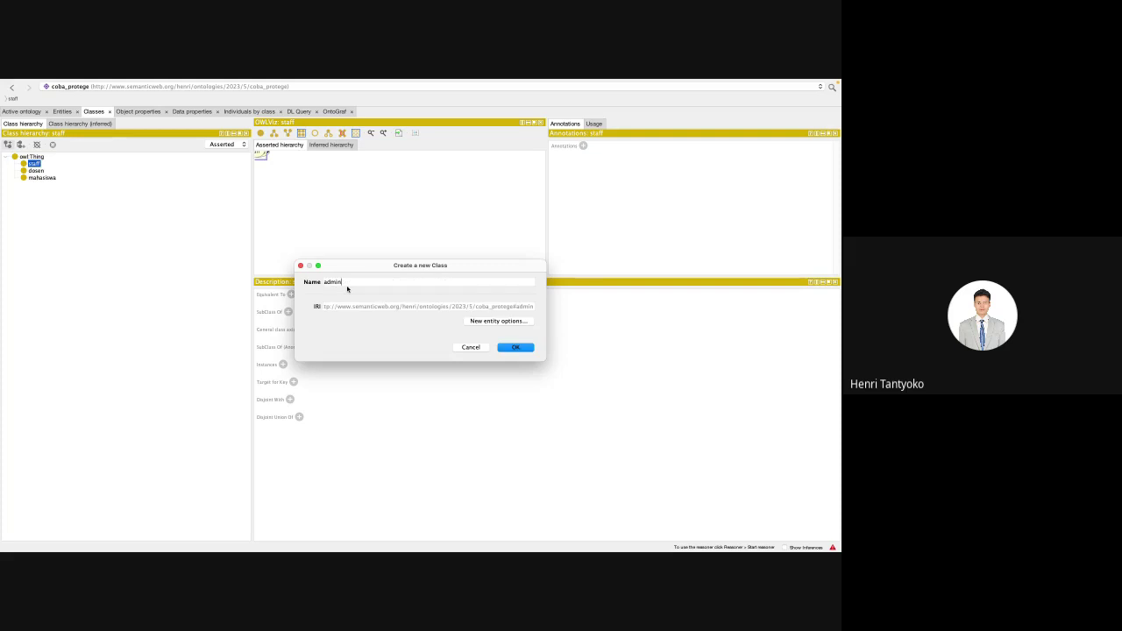
key("Return")
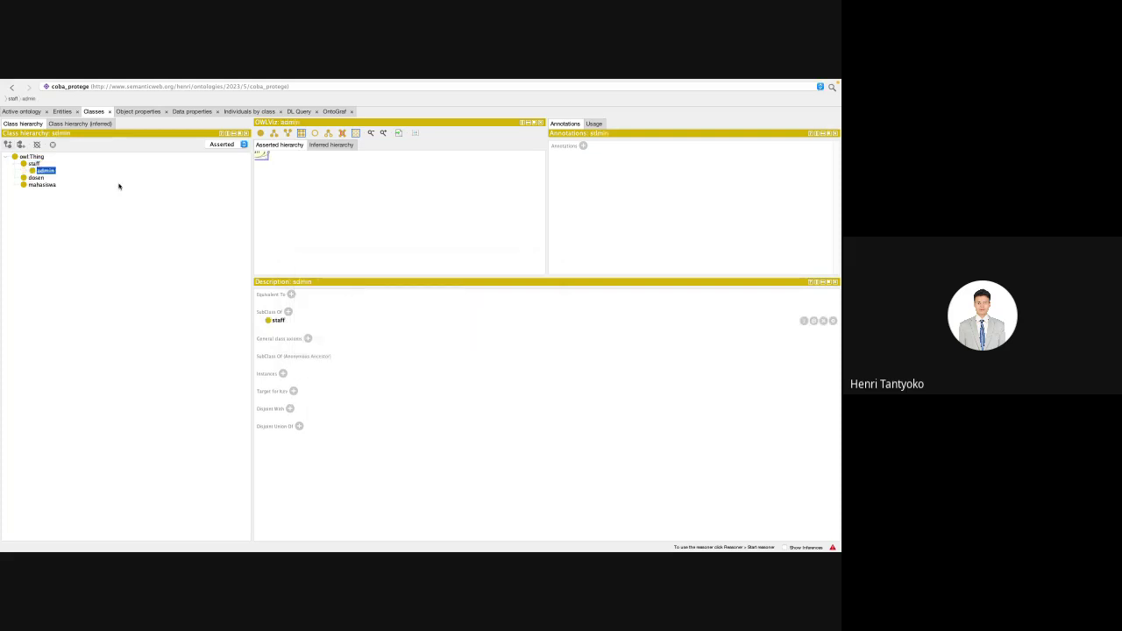
left_click(21, 146)
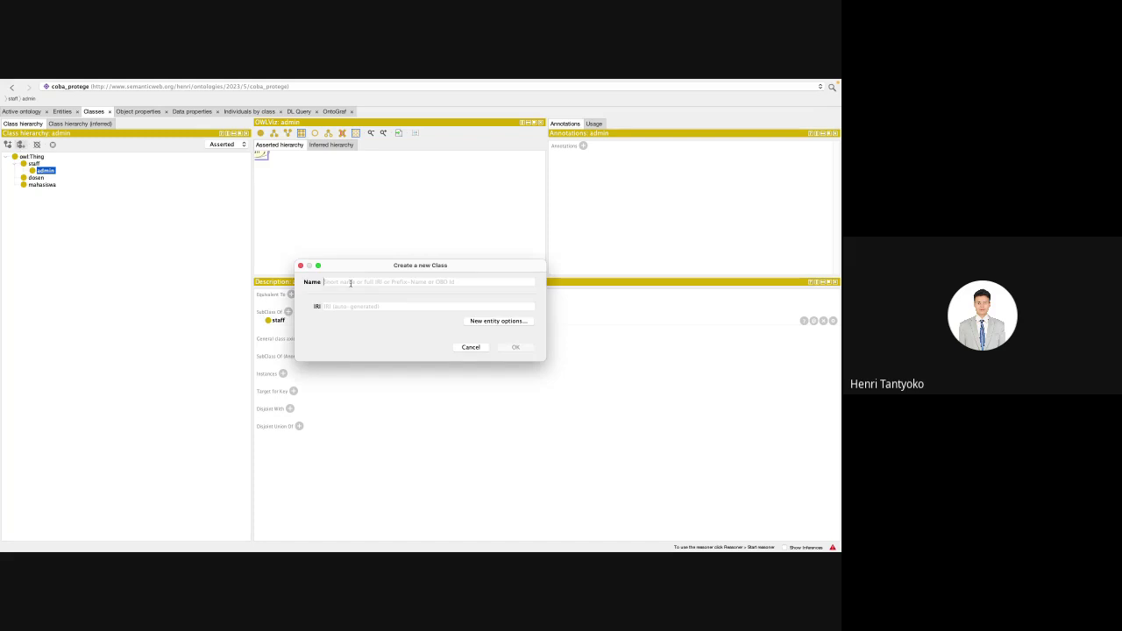
type("dosen")
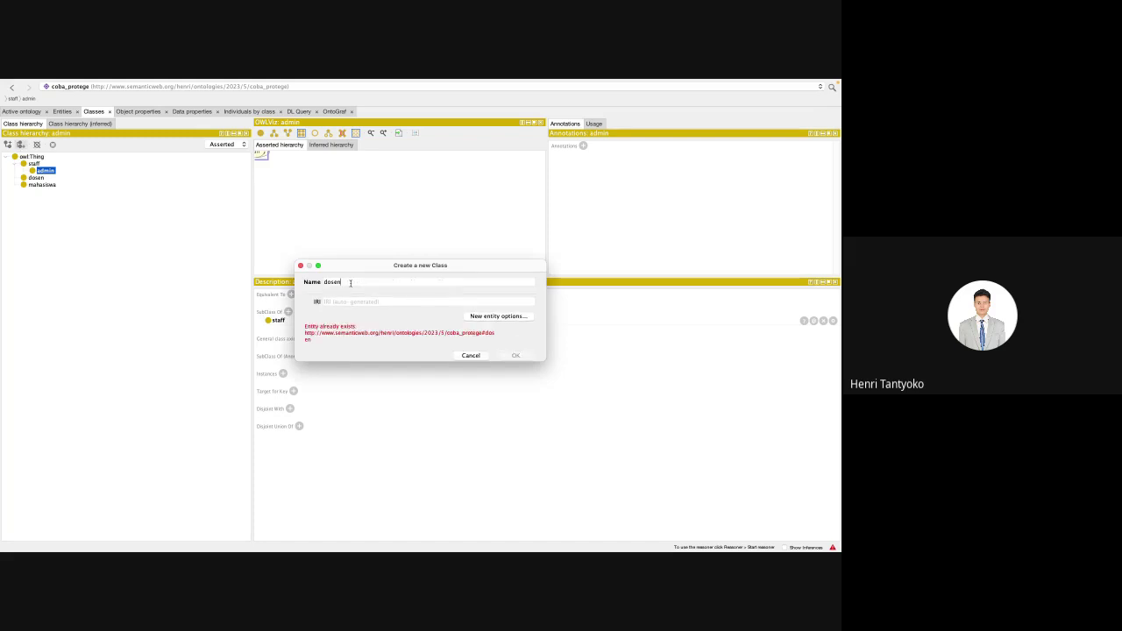
type("s")
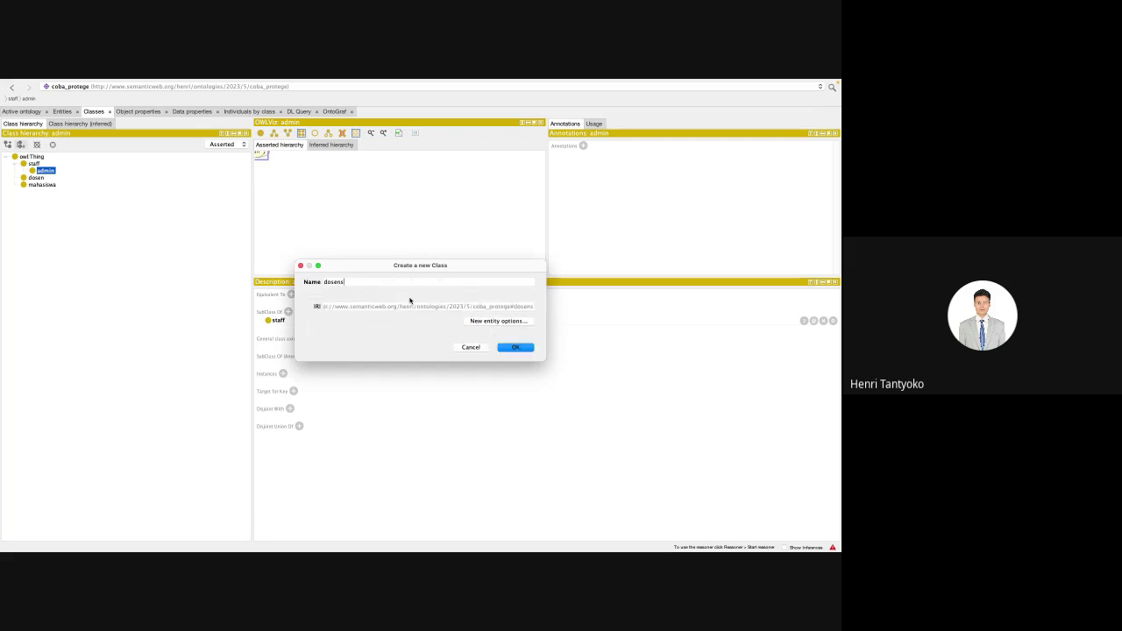
key("Return")
left_click(32, 164)
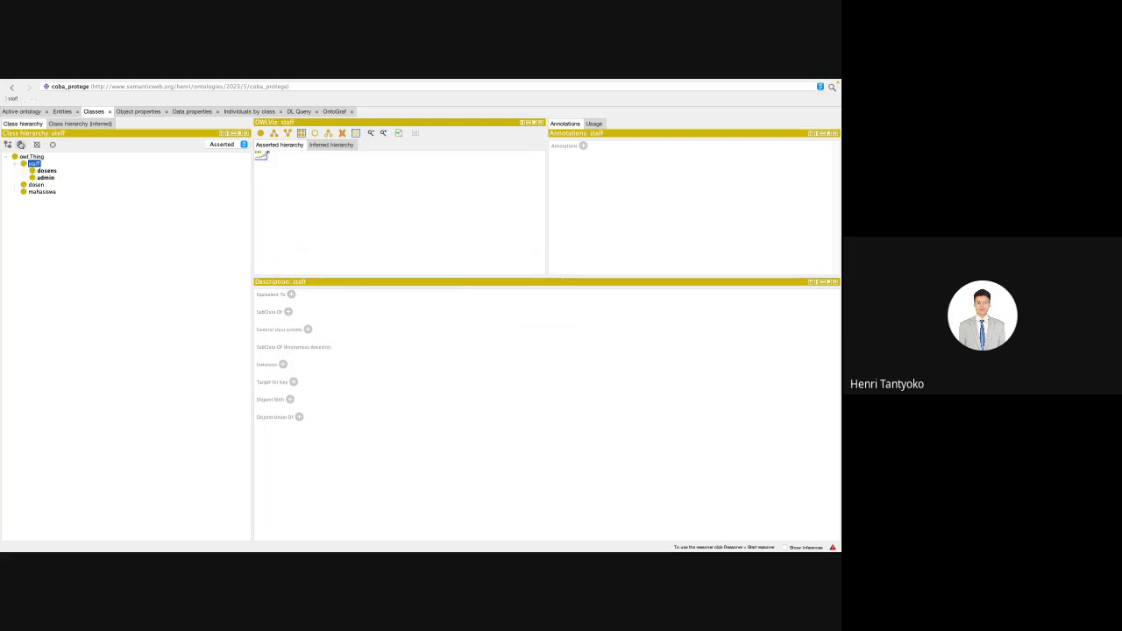
left_click(8, 145)
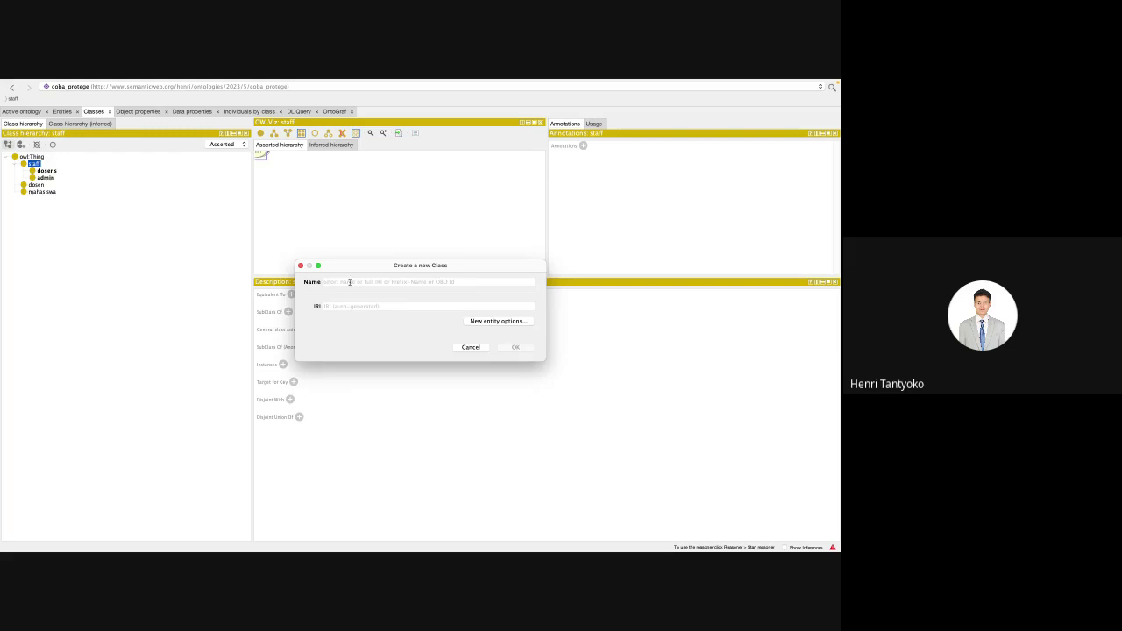
type("ob")
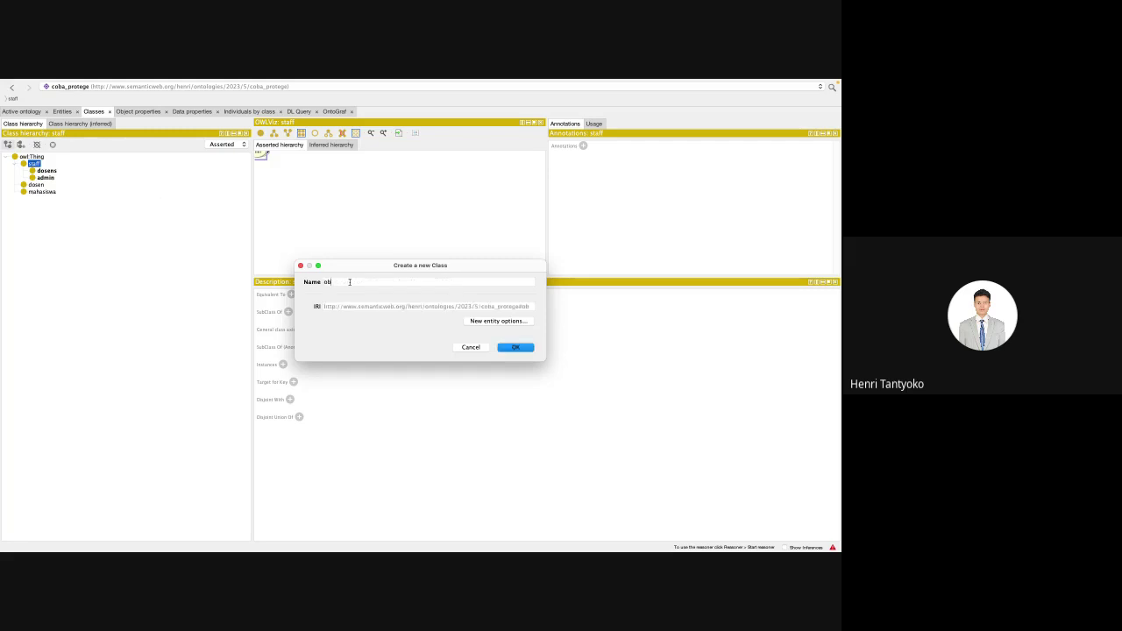
key("Return")
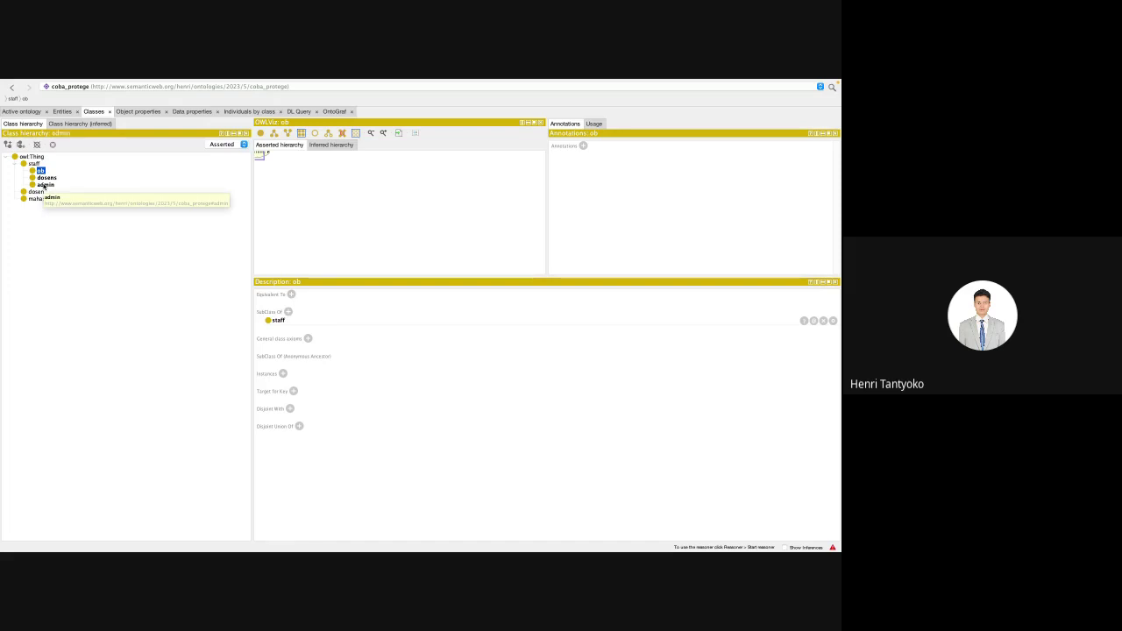
Step: Delete staff together with all its descendants, then select mahasiswa
left_click(45, 185)
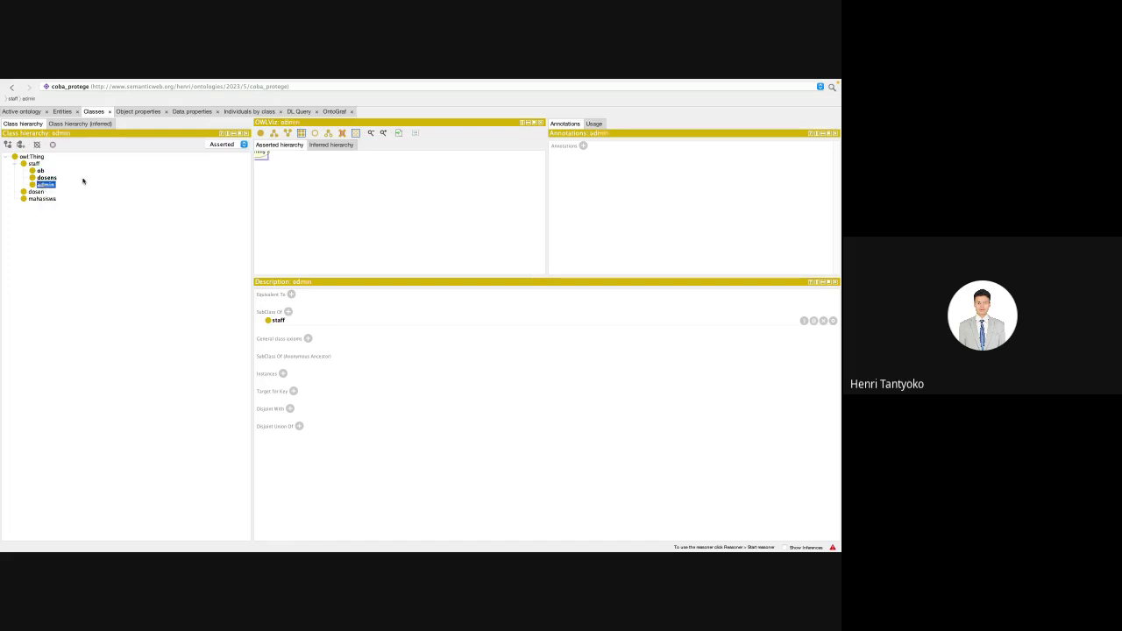
key("shift+Up")
key("shift+Up")
key("shift+Up")
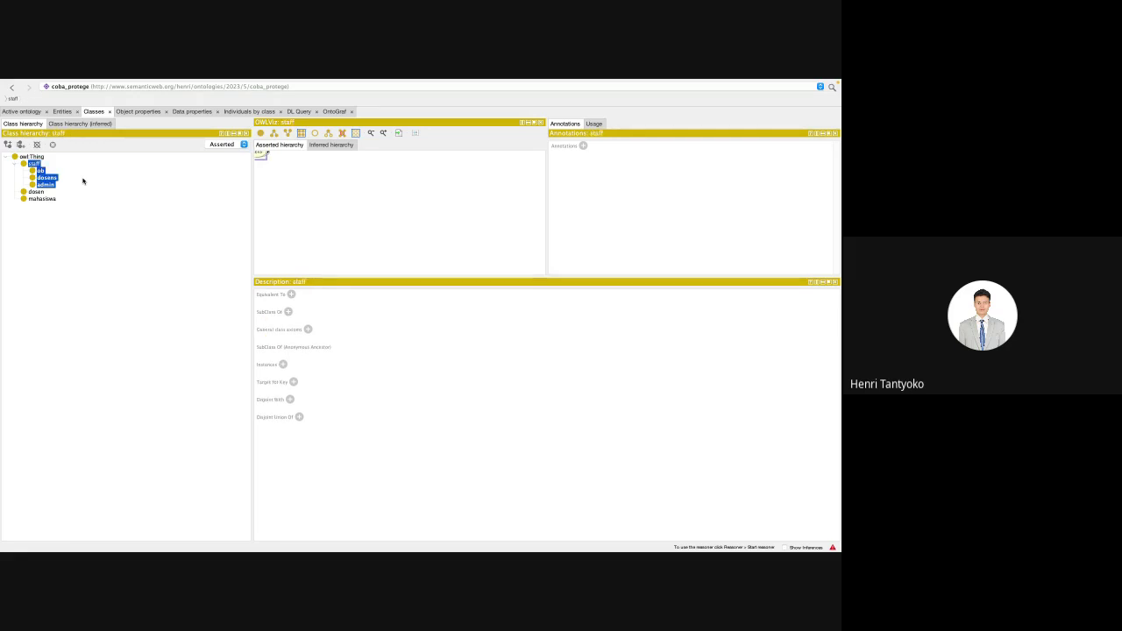
key("Delete")
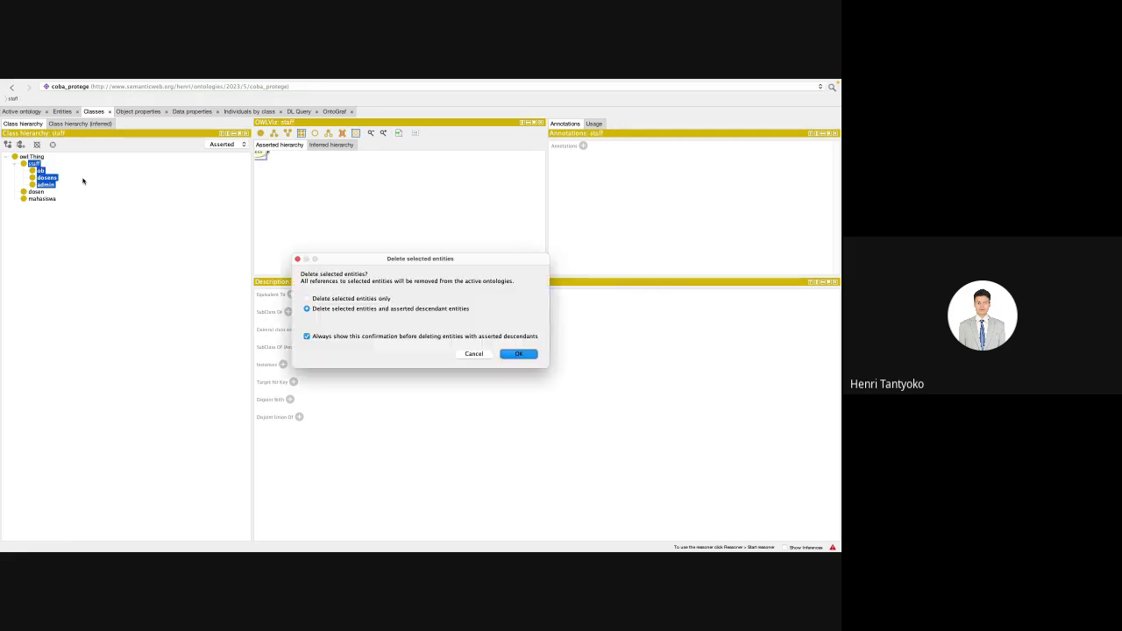
key("Return")
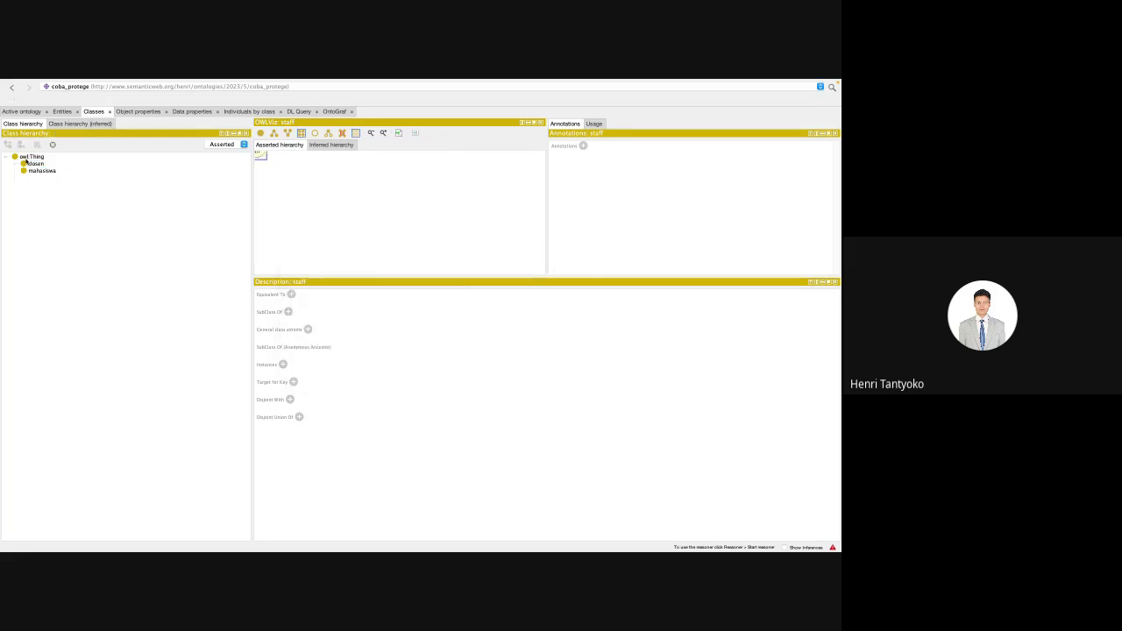
left_click(35, 164)
key("Down")
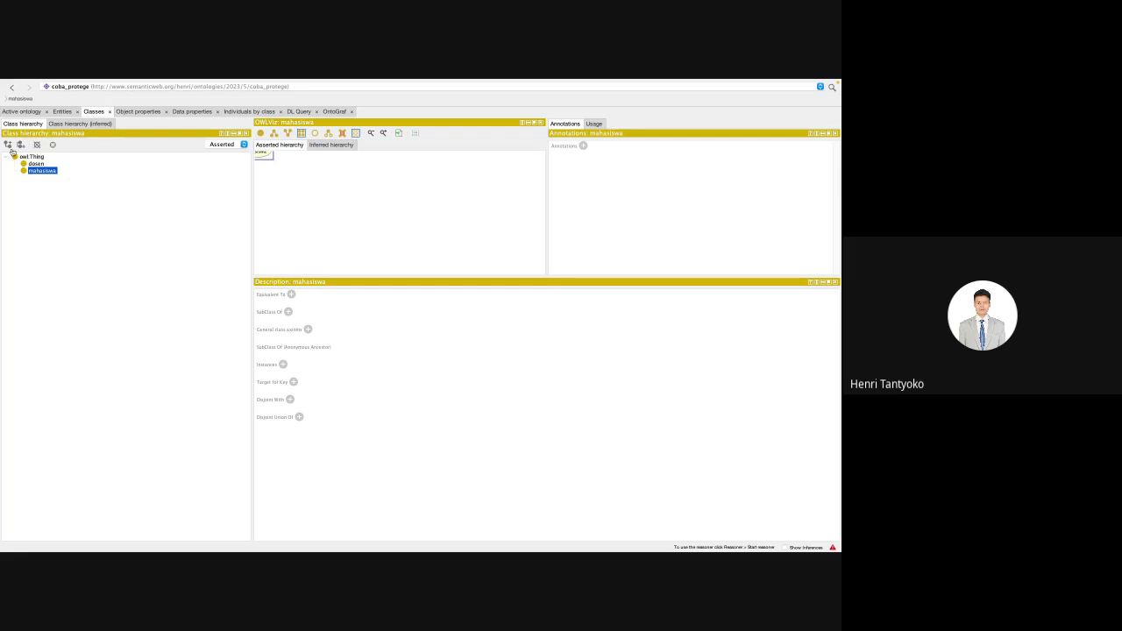
Step: Name a new sibling class mataKuliah, then move to the object property hierarchy
left_click(21, 144)
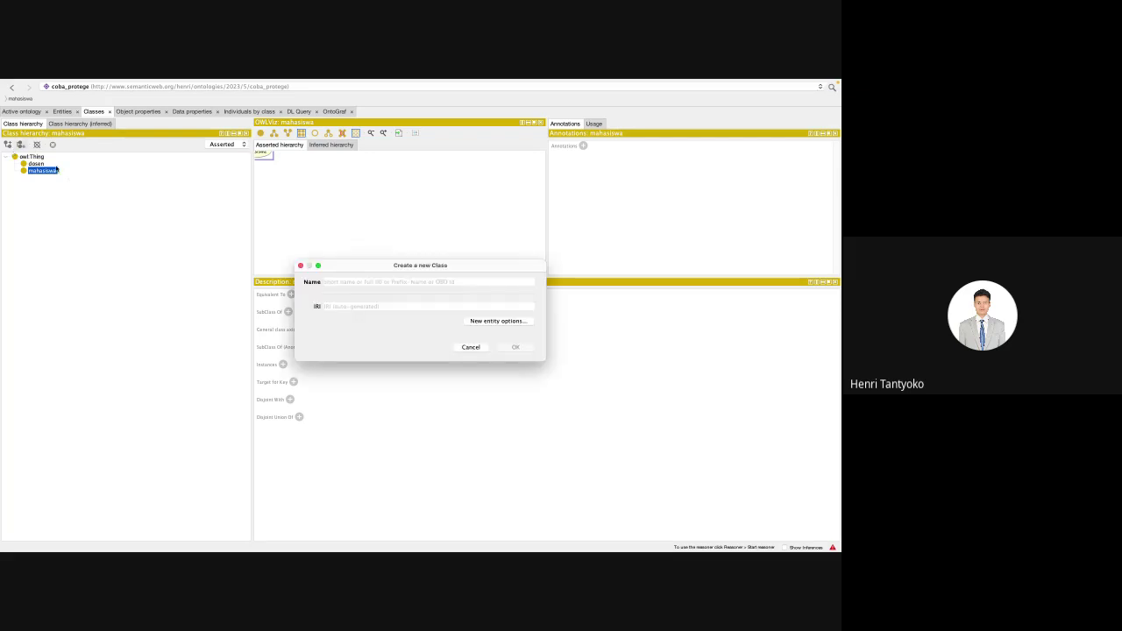
type("mataKu")
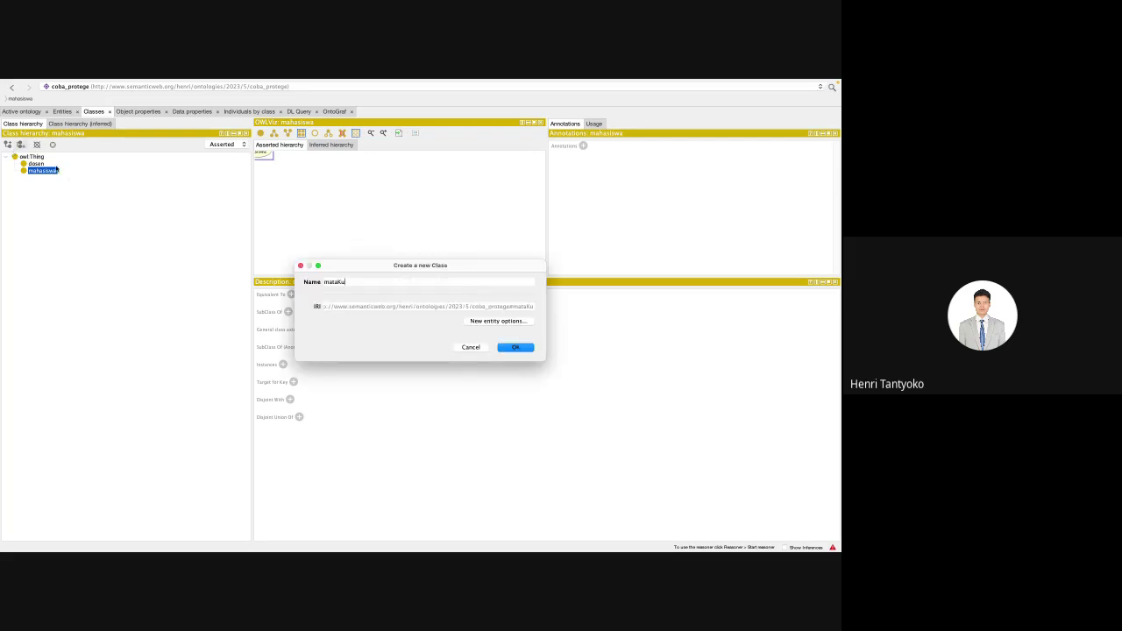
key("BackSpace")
key("BackSpace")
type("Kulia")
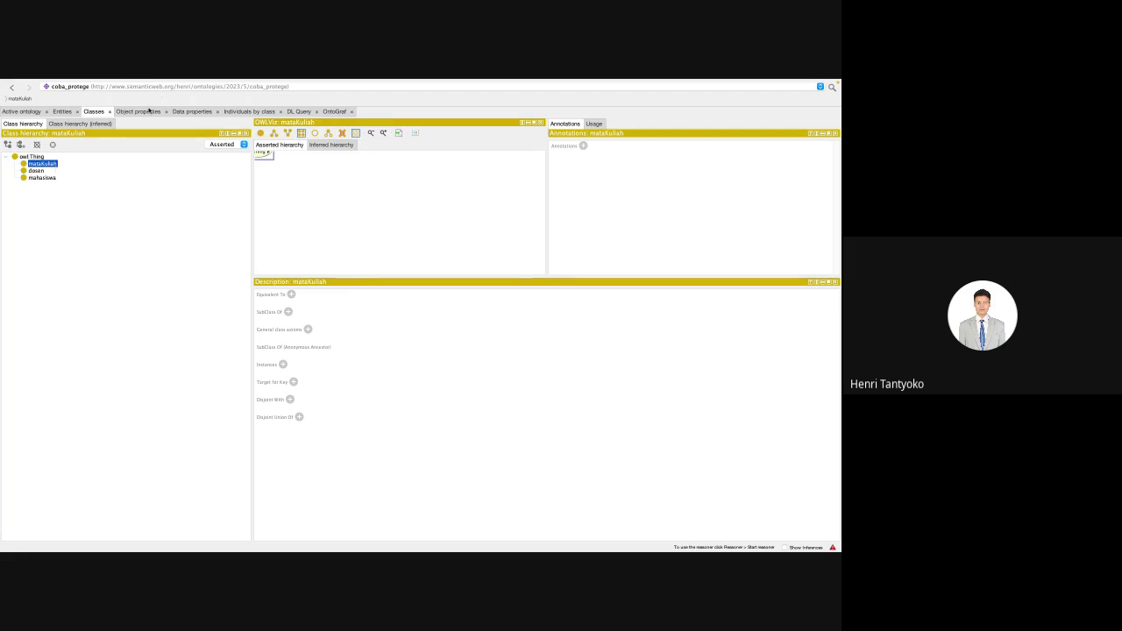
left_click(149, 111)
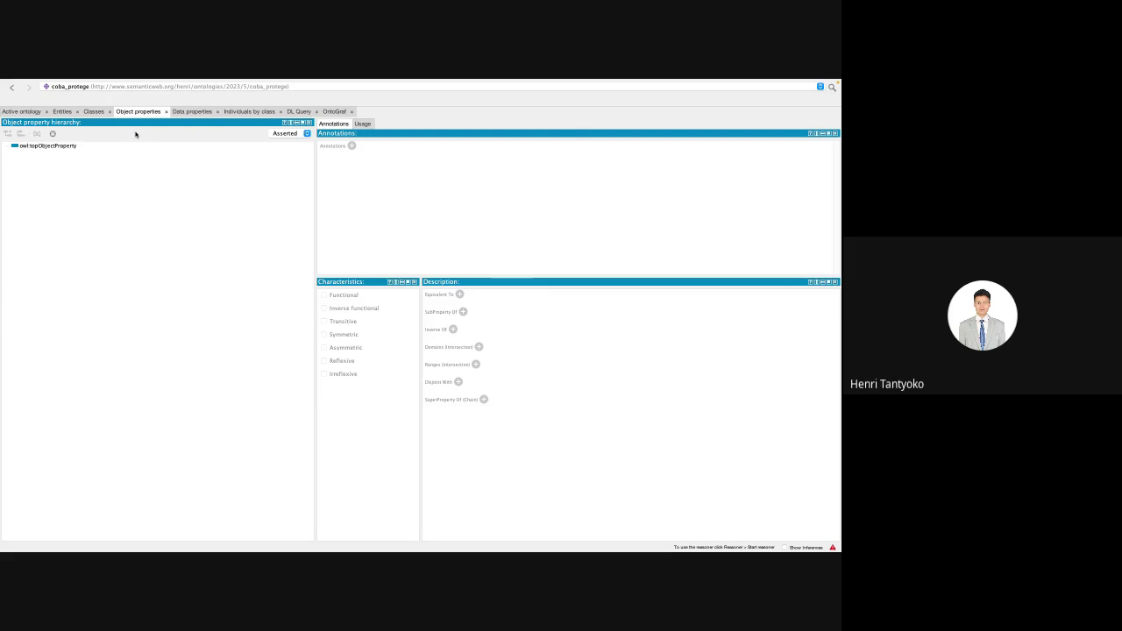
left_click(94, 113)
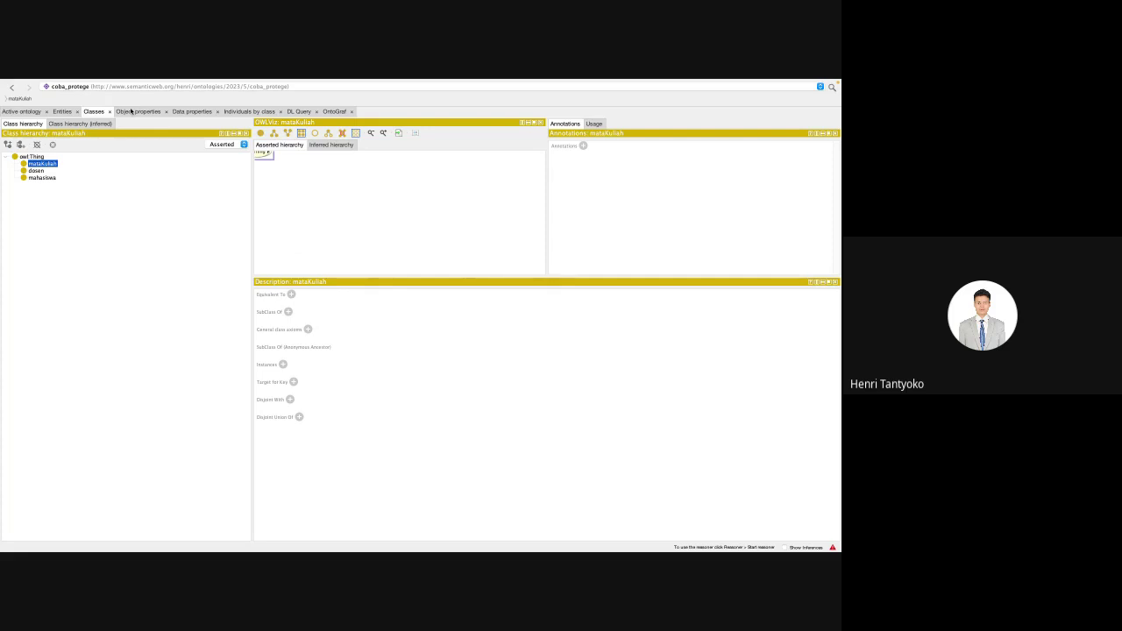
left_click(131, 111)
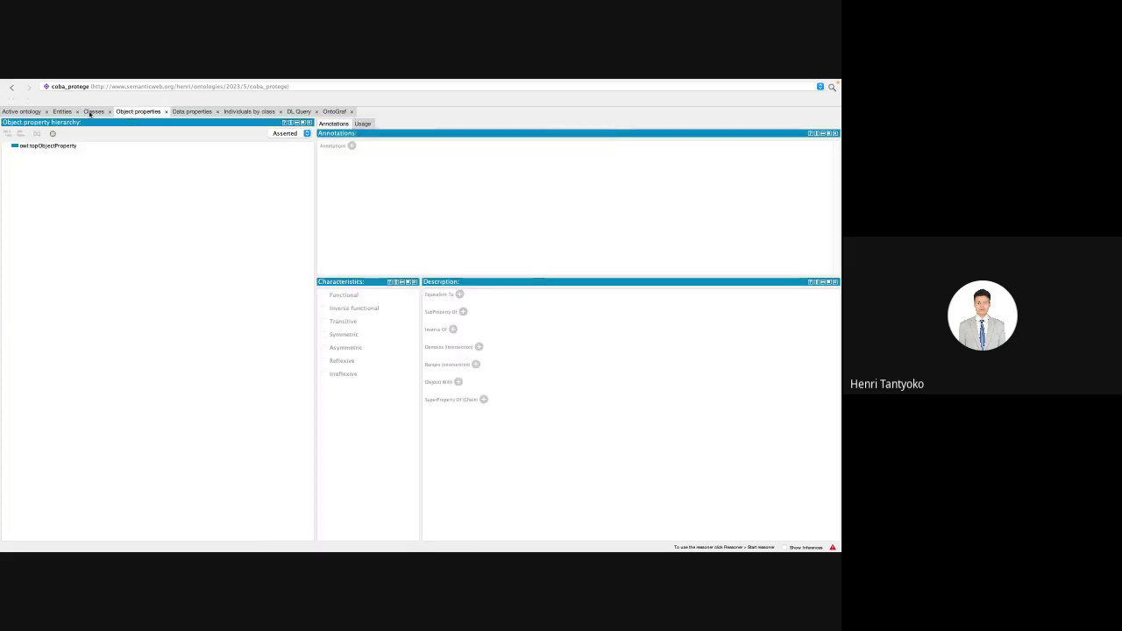
left_click(92, 111)
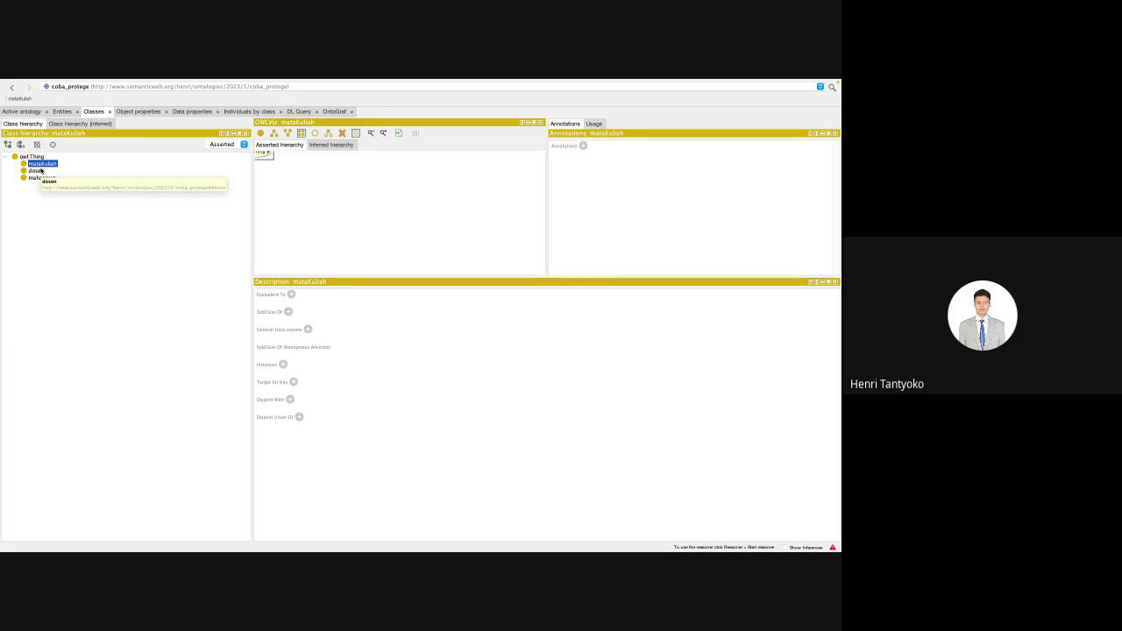
left_click(37, 171)
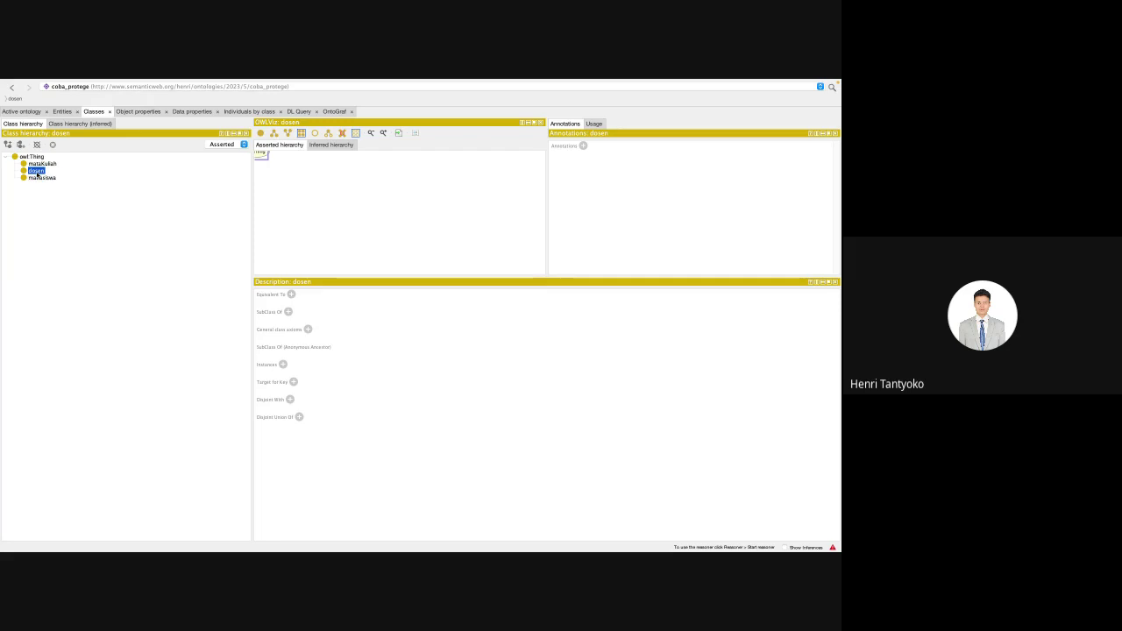
left_click(128, 112)
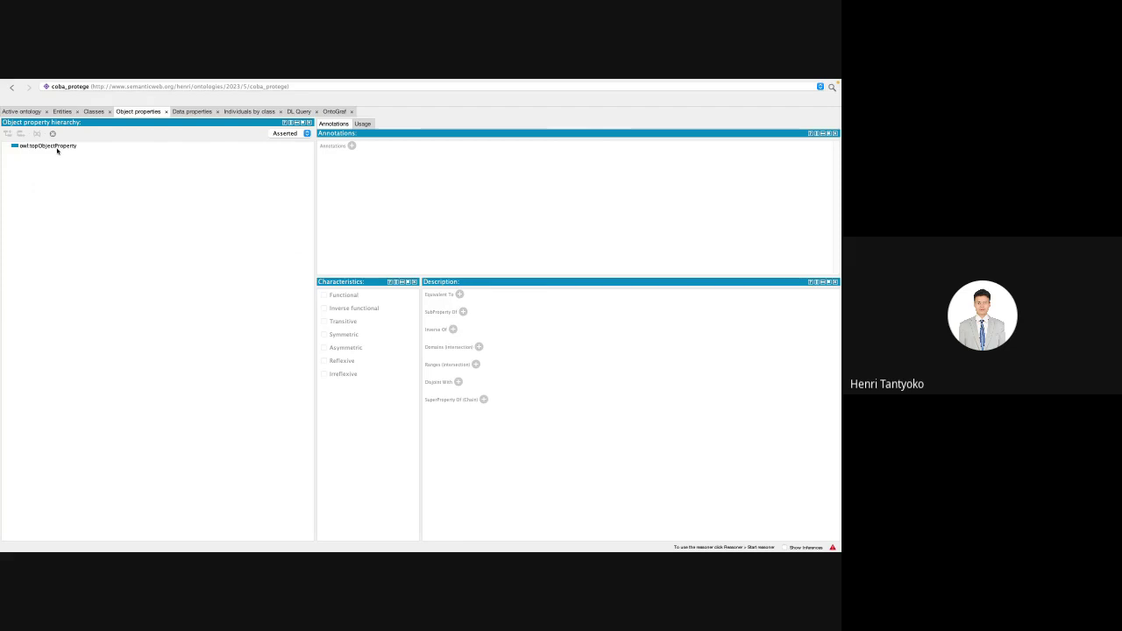
left_click(54, 146)
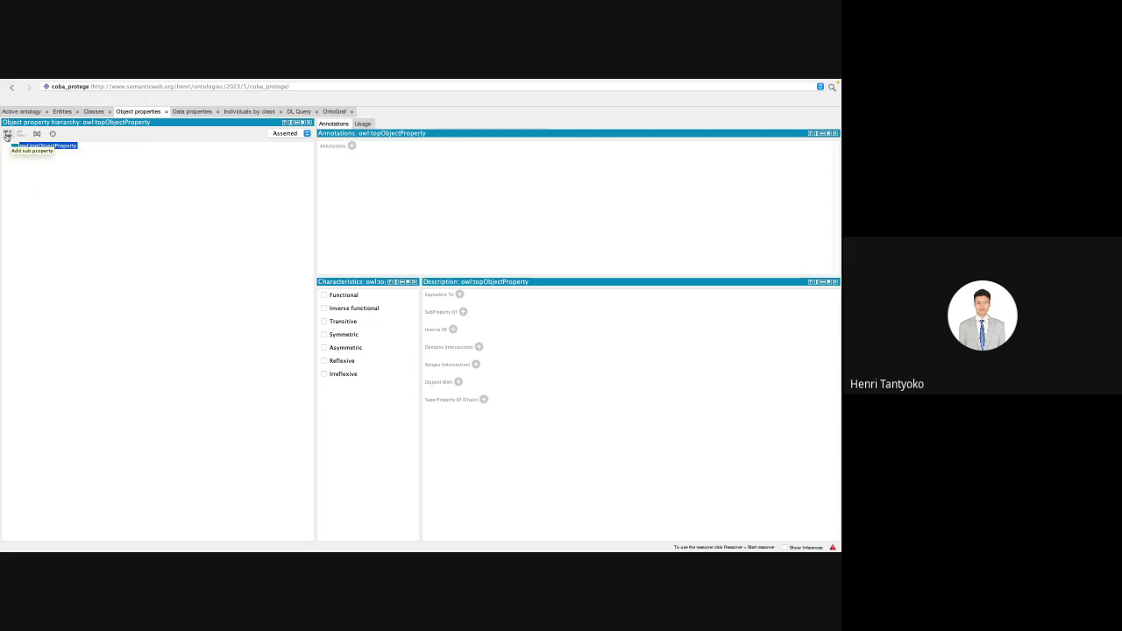
Step: Create the object property mengajar under owl:topObjectProperty, then cancel an empty second property
left_click(7, 136)
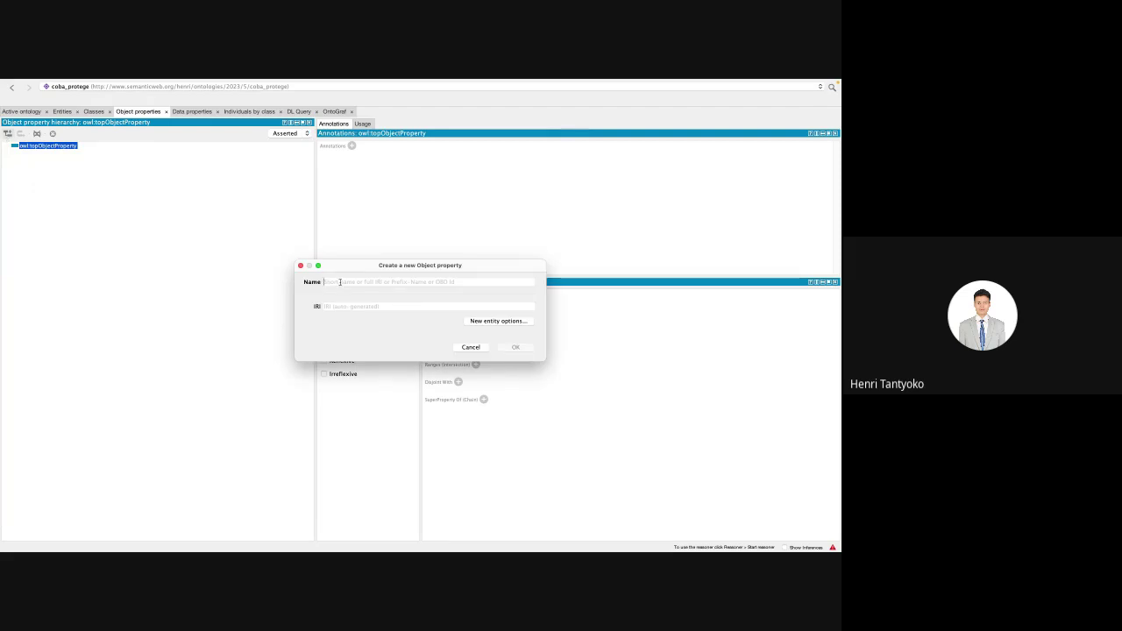
type("mengajar")
key("Return")
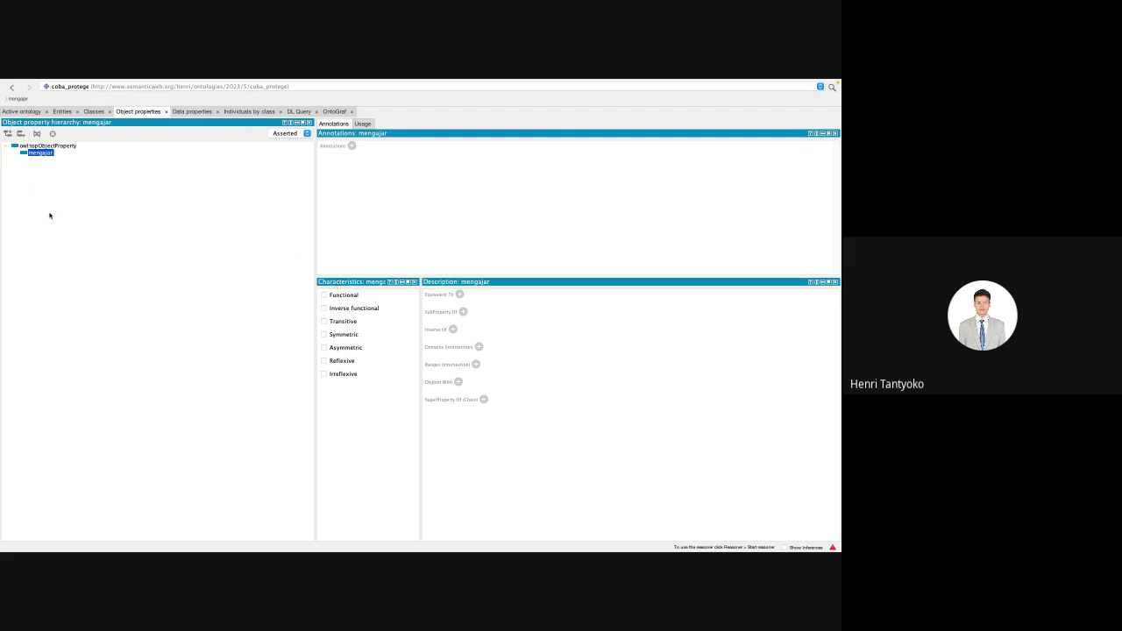
left_click(7, 133)
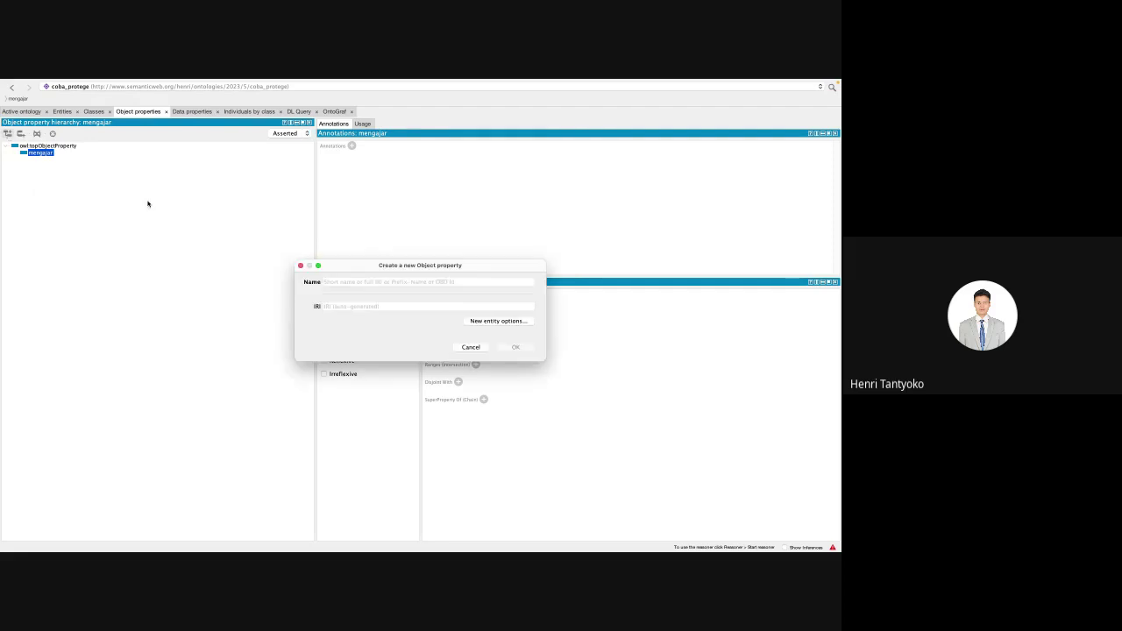
key("Escape")
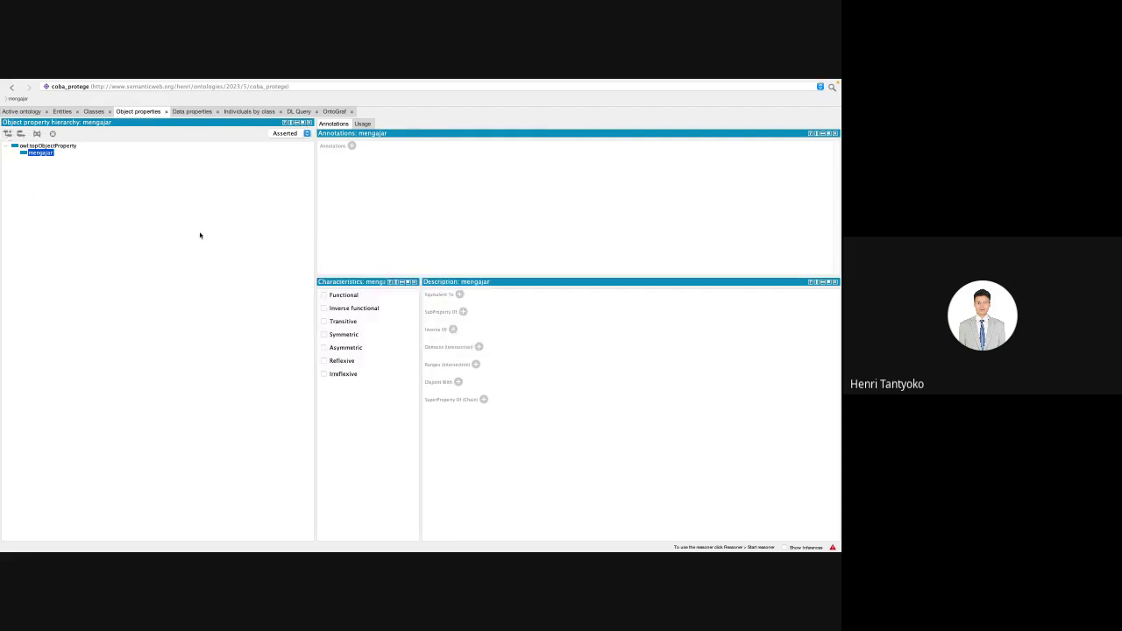
Step: Begin a sub-property of mengajar, then abandon it
right_click(29, 155)
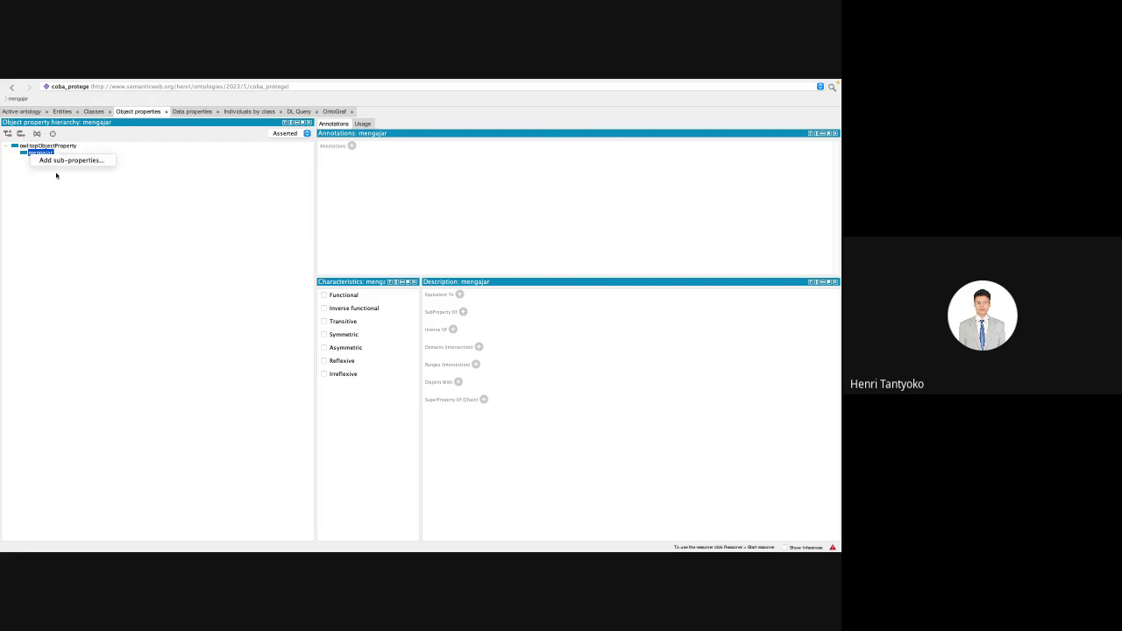
left_click(64, 161)
type("dia")
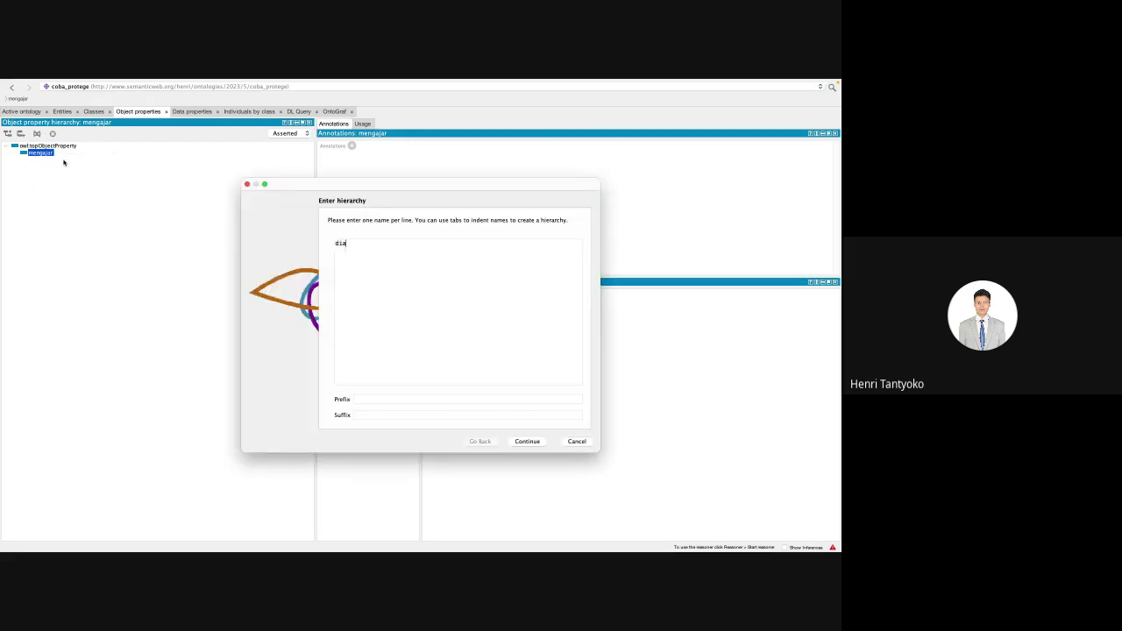
key("Escape")
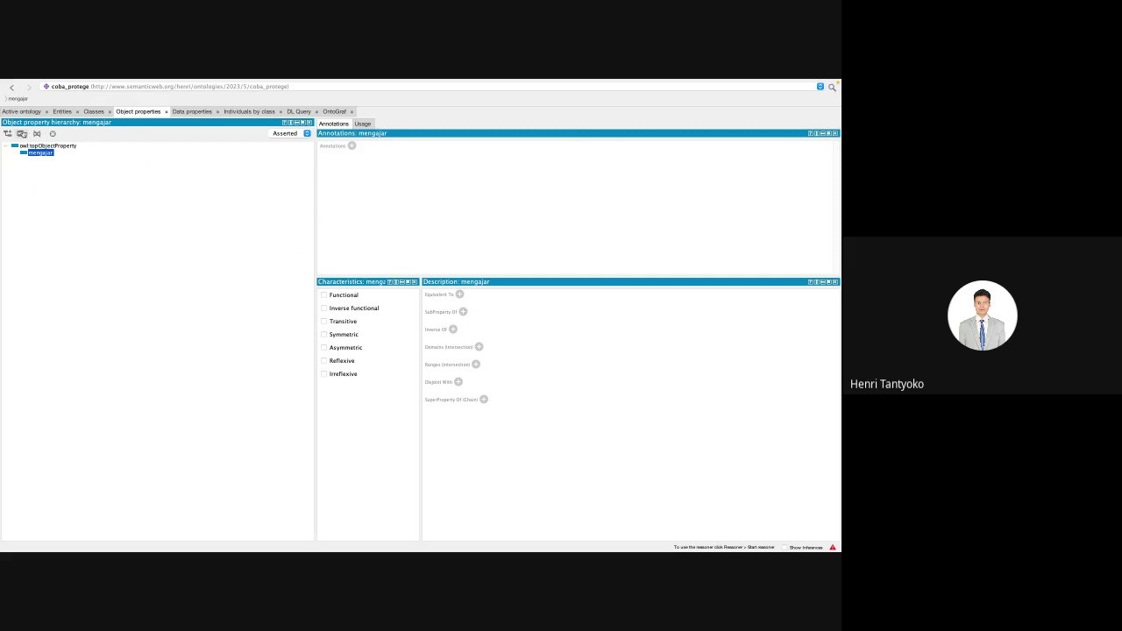
Step: Add diajar as a sibling of mengajar and return to the class hierarchy
left_click(22, 135)
type("diajar")
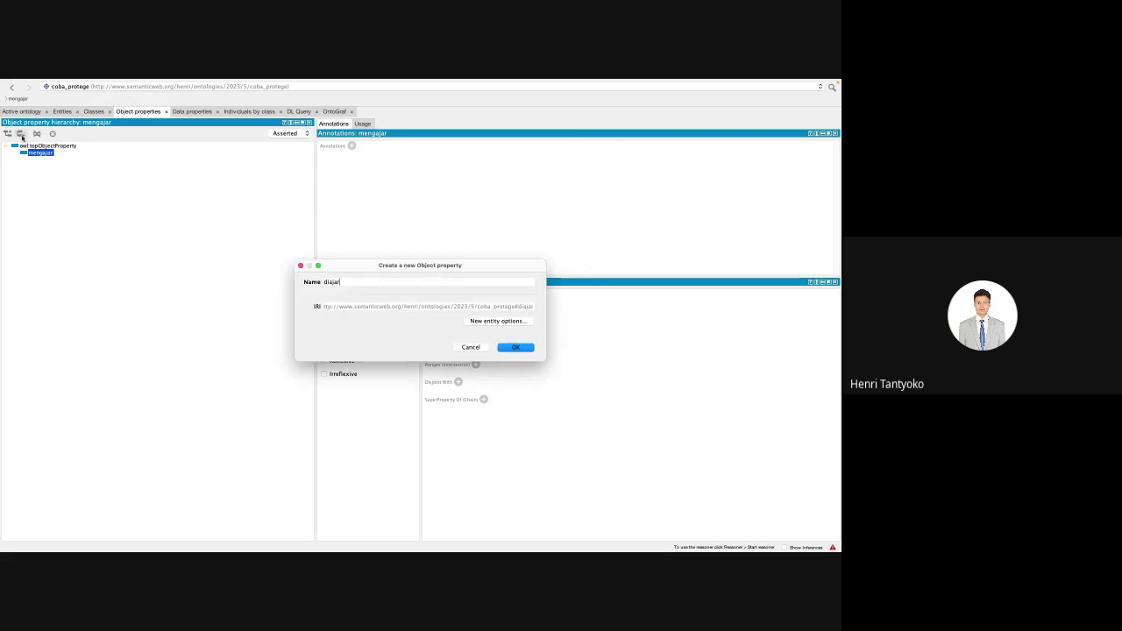
key("Return")
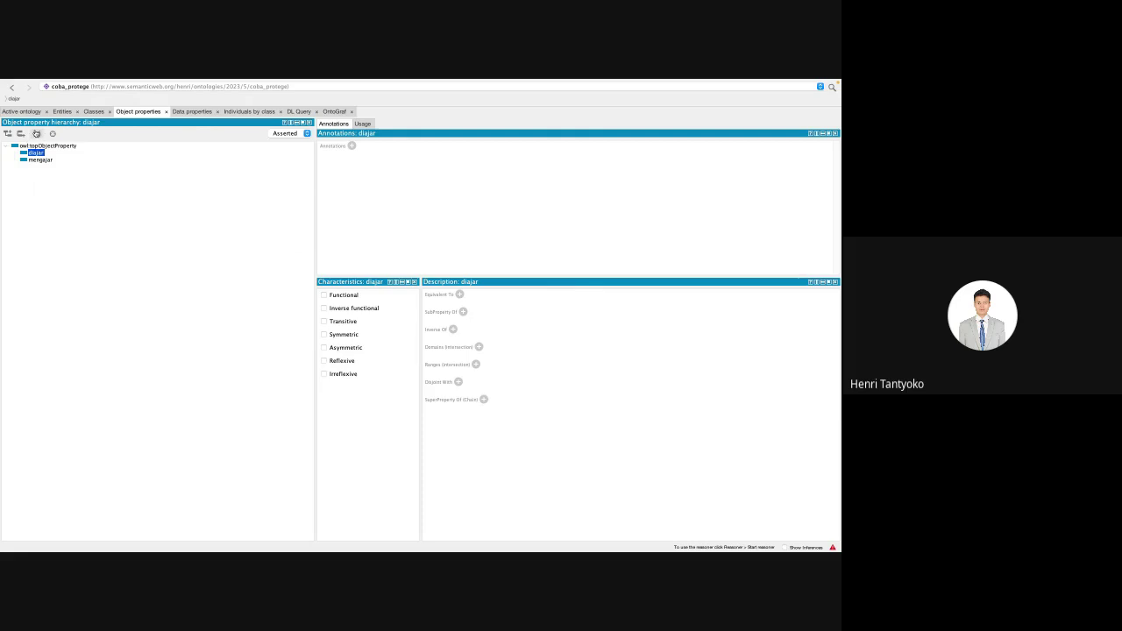
left_click(94, 112)
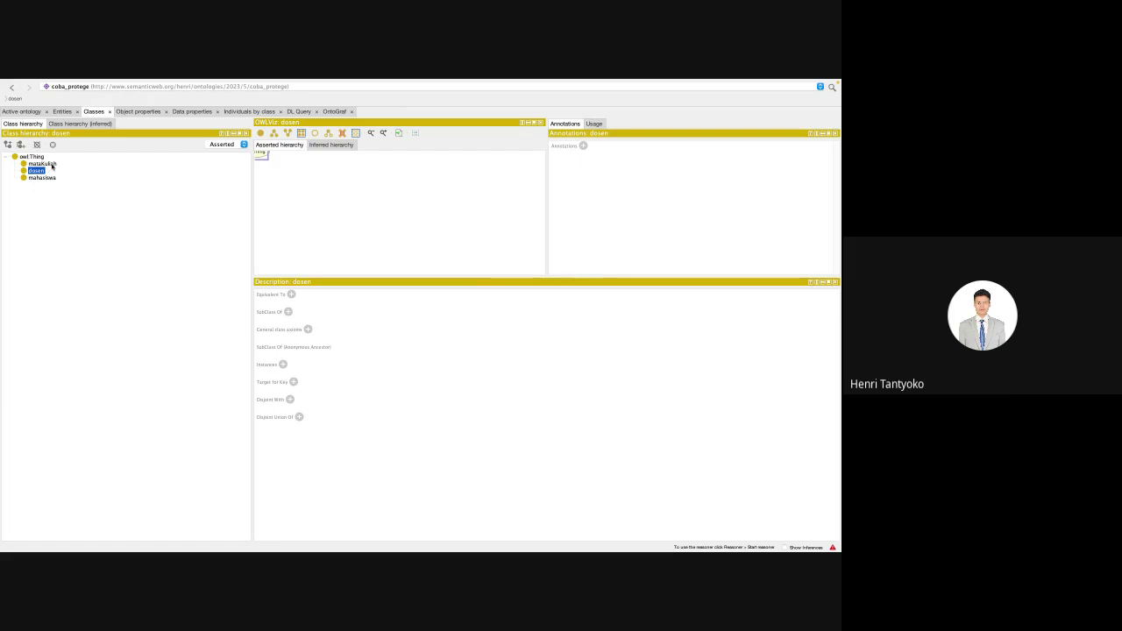
Step: Browse the classes mataKuliah, dosen and mahasiswa, then return to the object property hierarchy
left_click(44, 164)
key("Down")
key("Down")
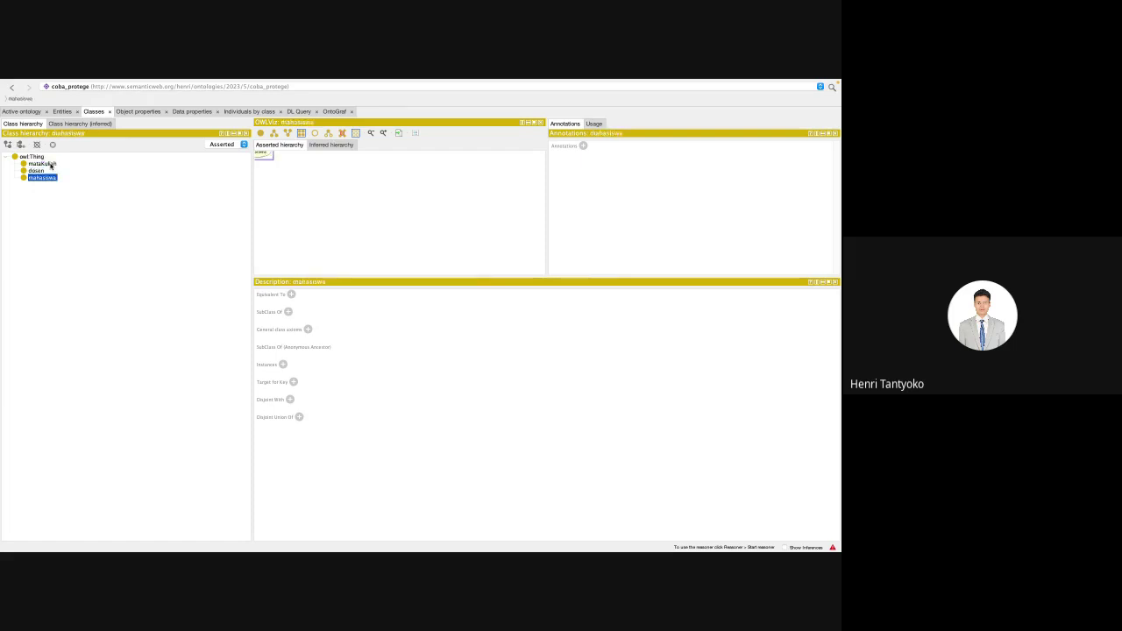
key("Up")
key("Down")
key("Up")
key("Up")
key("Down")
key("Up")
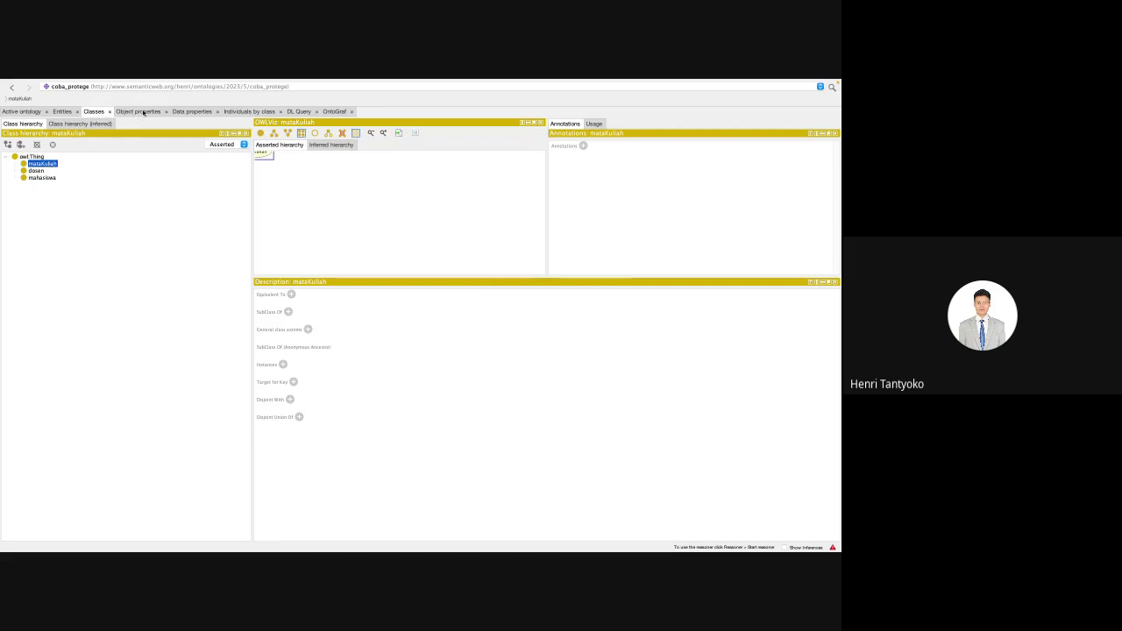
left_click(141, 111)
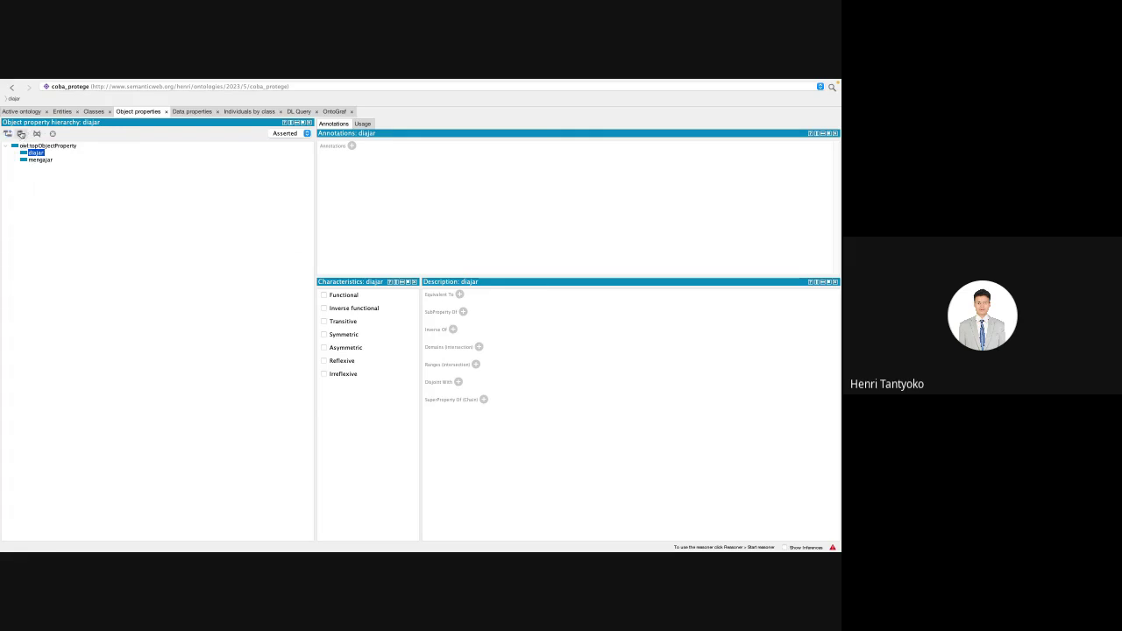
Step: Add the sibling object properties mengampu and diampu
left_click(21, 133)
type("mengamp")
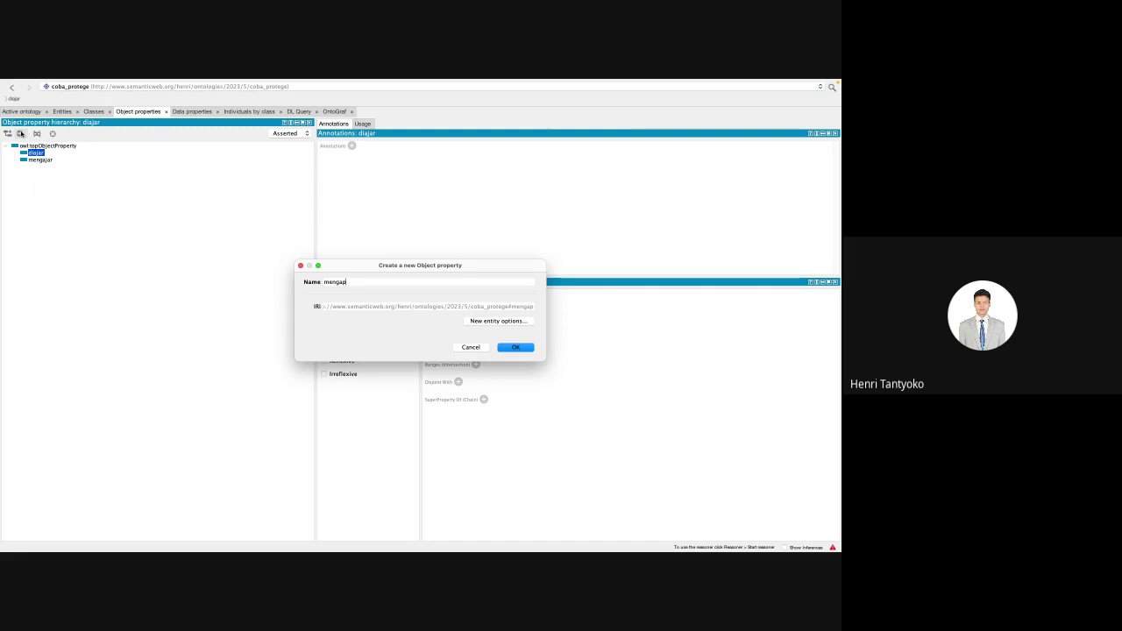
type("u")
key("Return")
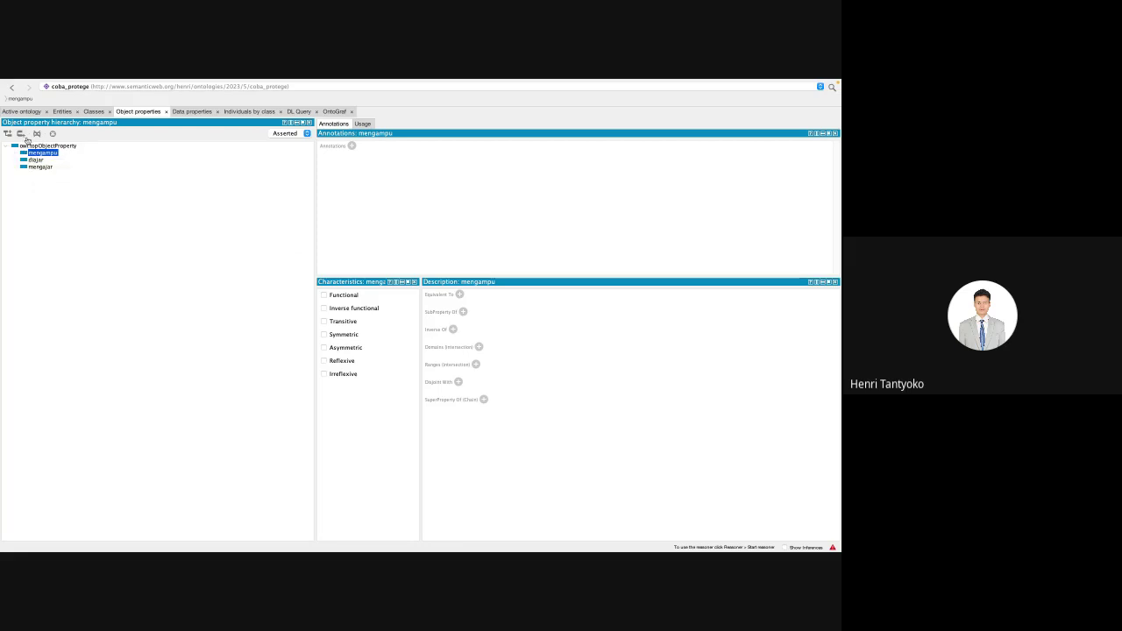
left_click(21, 133)
type("d")
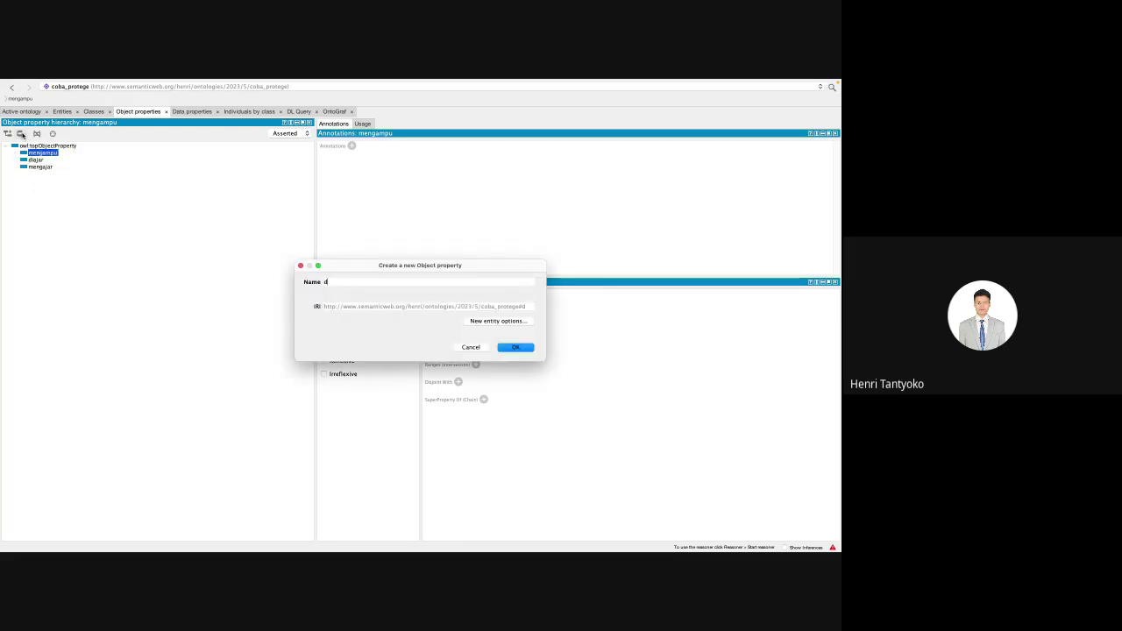
type("iampu")
key("Return")
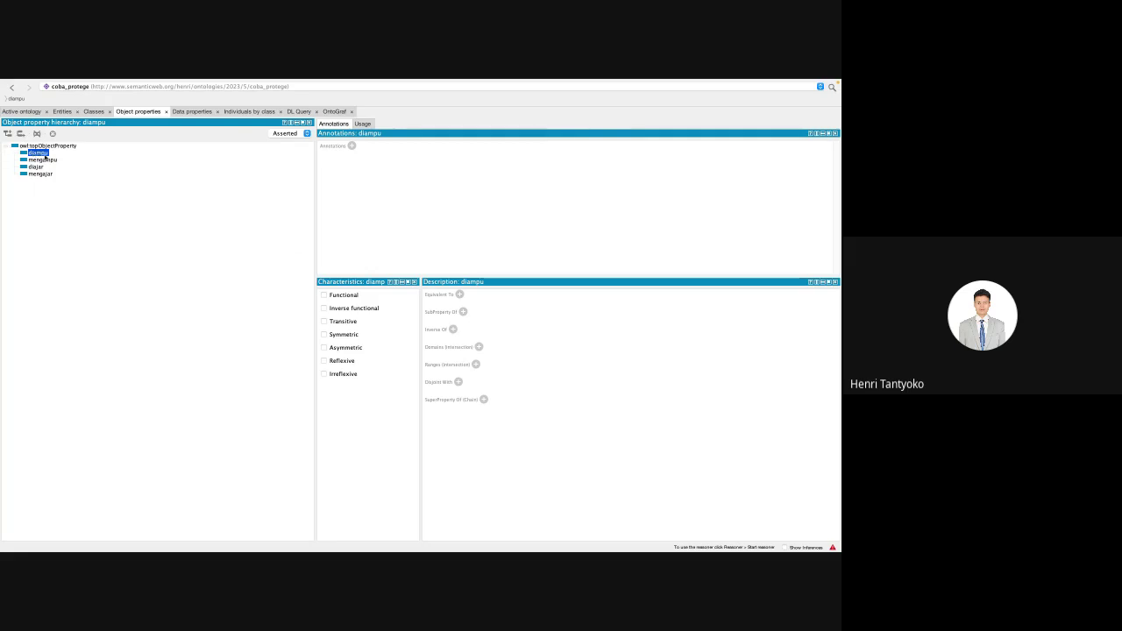
Step: Add the object properties mempelajari and diambil, then select mempelajari
left_click(21, 134)
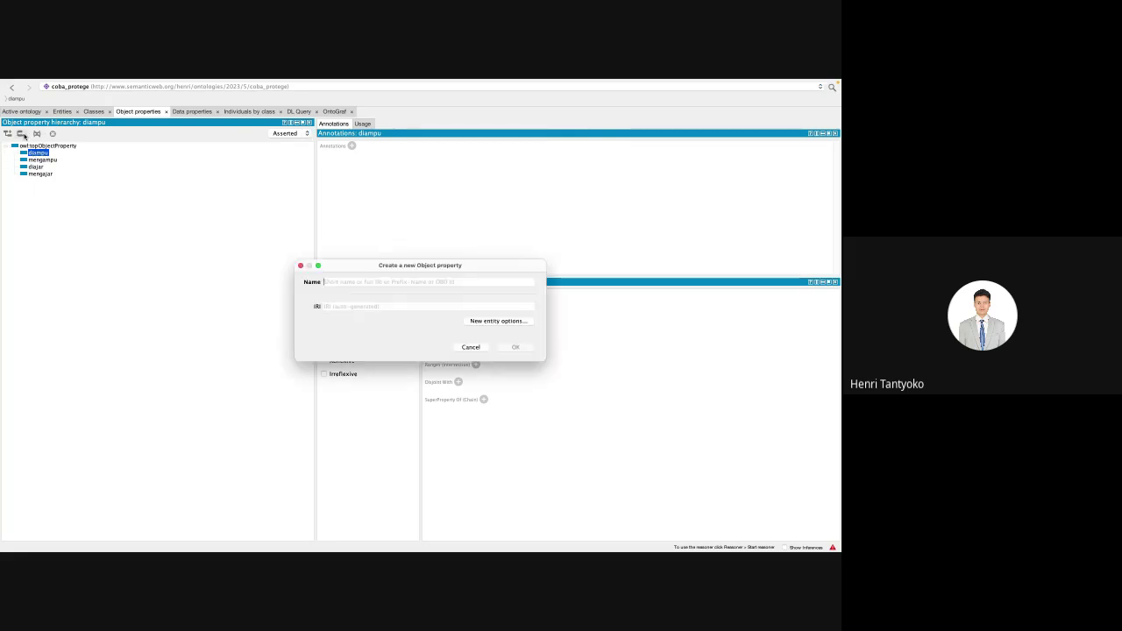
type("mempeleja")
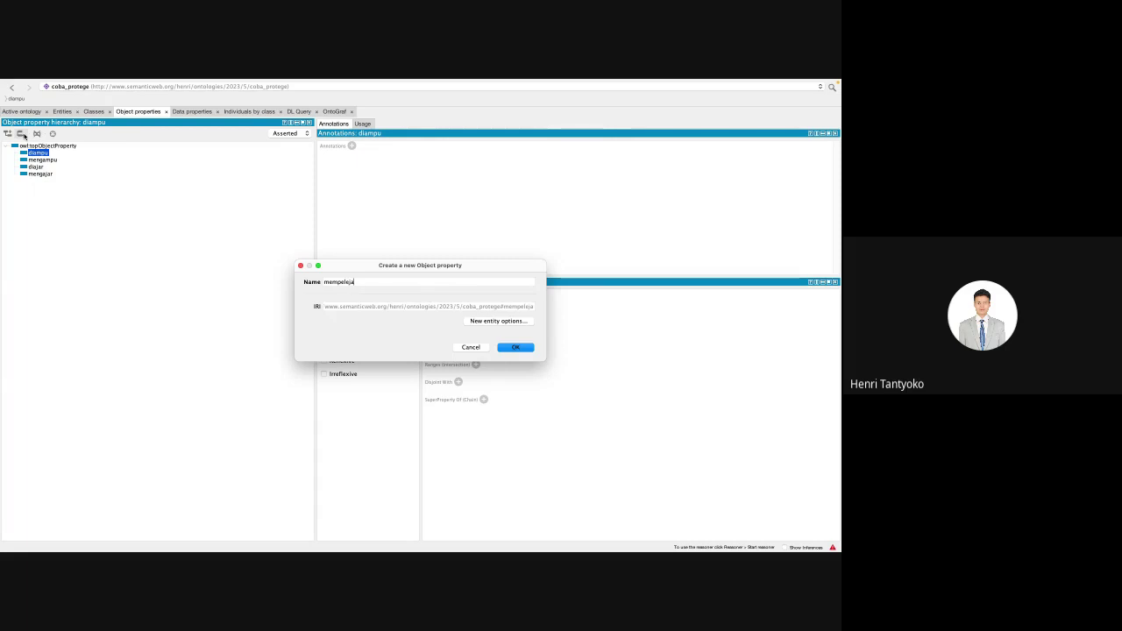
type("i")
key("BackSpace")
key("BackSpace")
key("BackSpace")
key("BackSpace")
type("ajari")
key("Return")
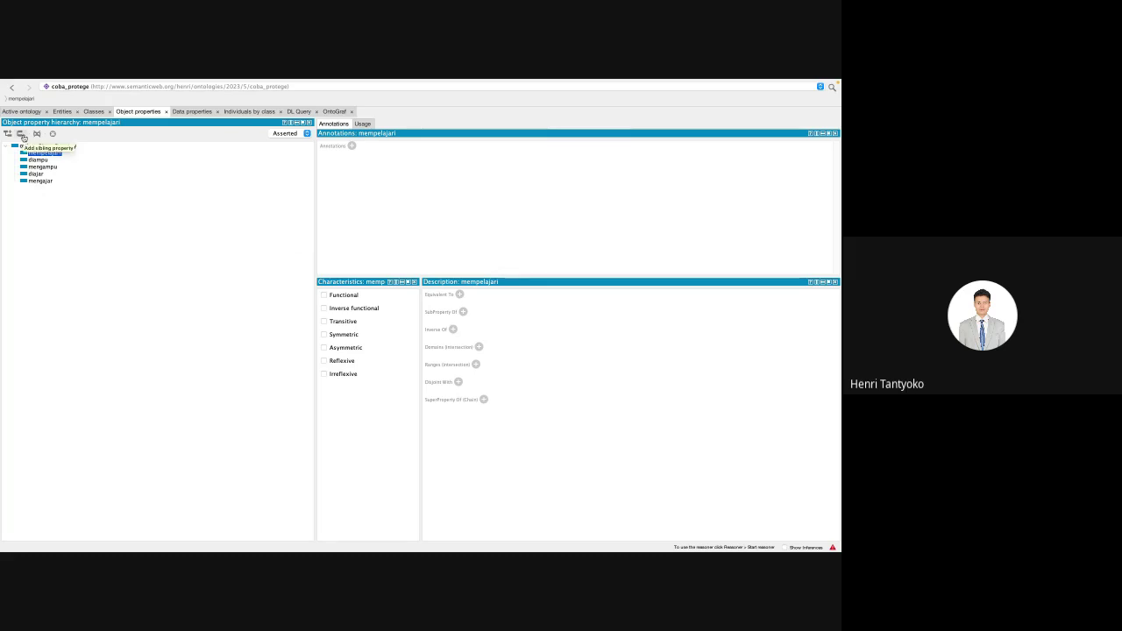
left_click(21, 134)
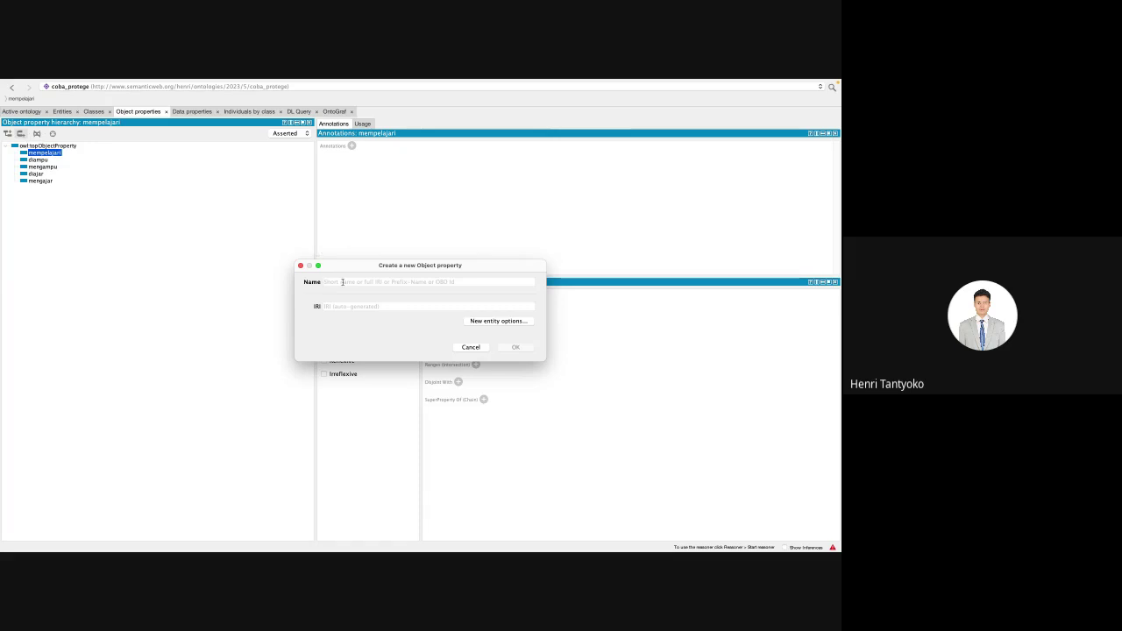
type("dia")
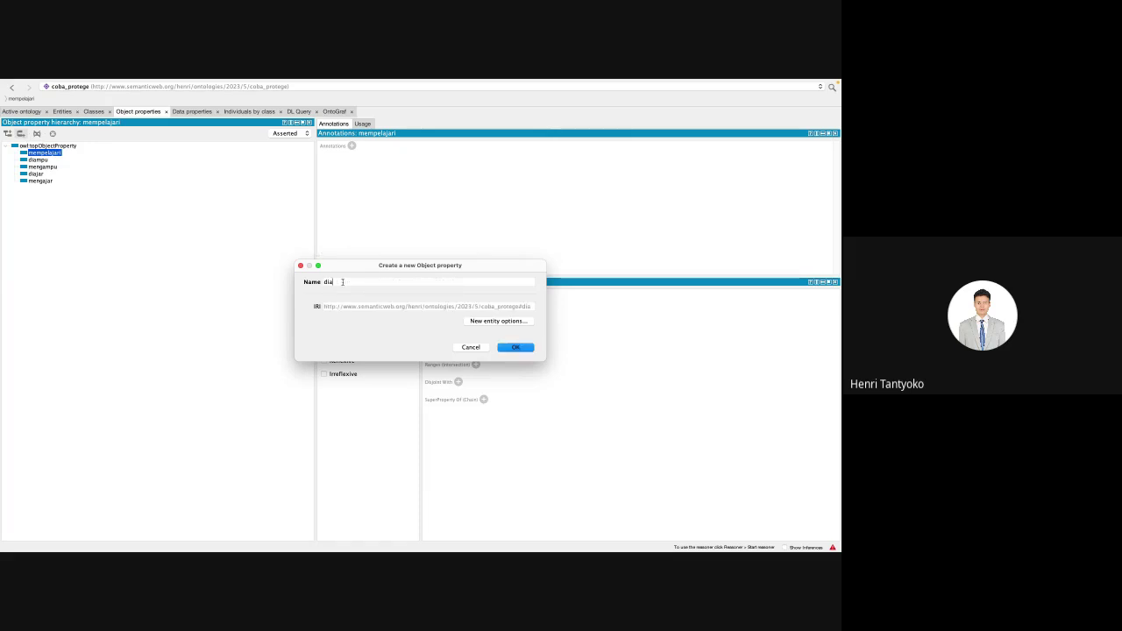
type("mbil")
key("Return")
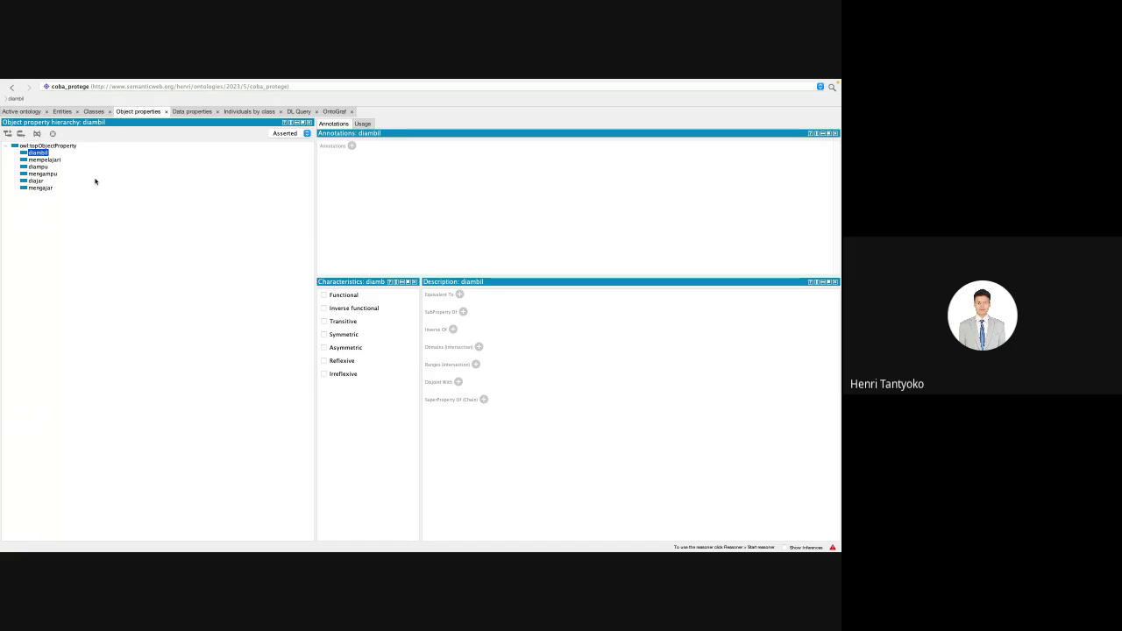
left_click(43, 160)
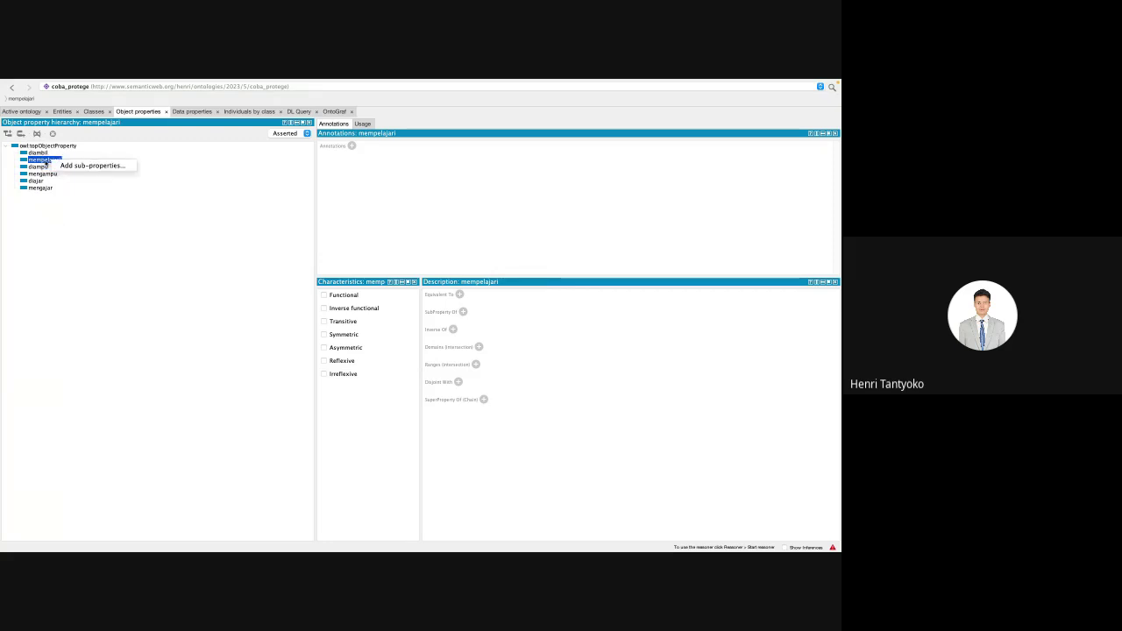
Step: Delete the mempelajari object property
left_click(47, 164)
key("super+BackSpace")
key("Return")
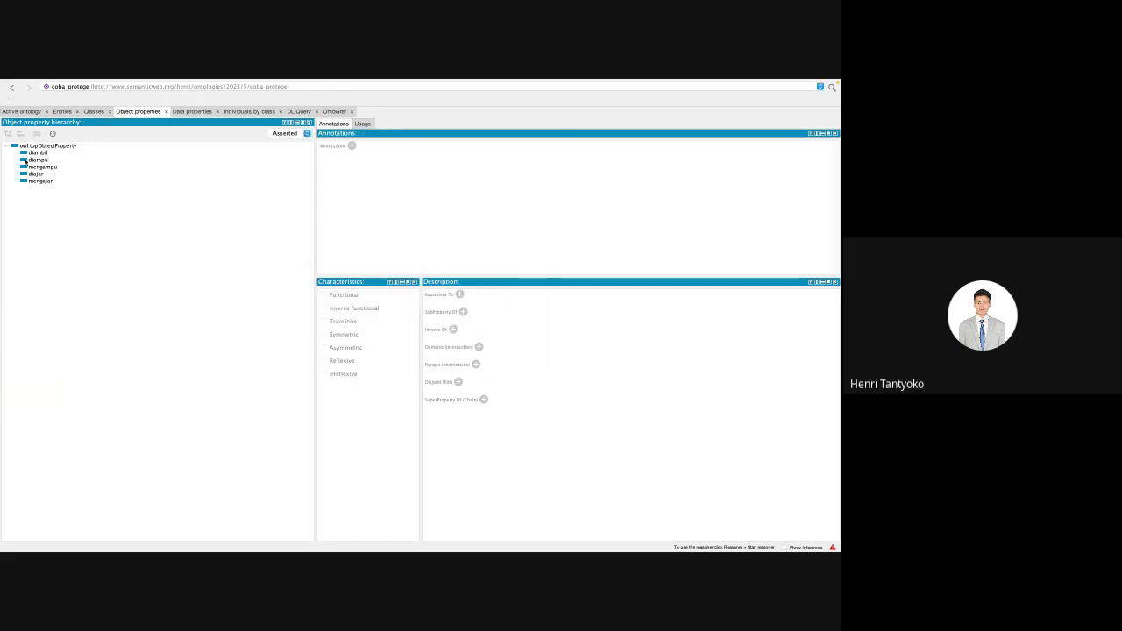
Step: Add the object property mengambil next to diambil, then go to the data property hierarchy
left_click(26, 152)
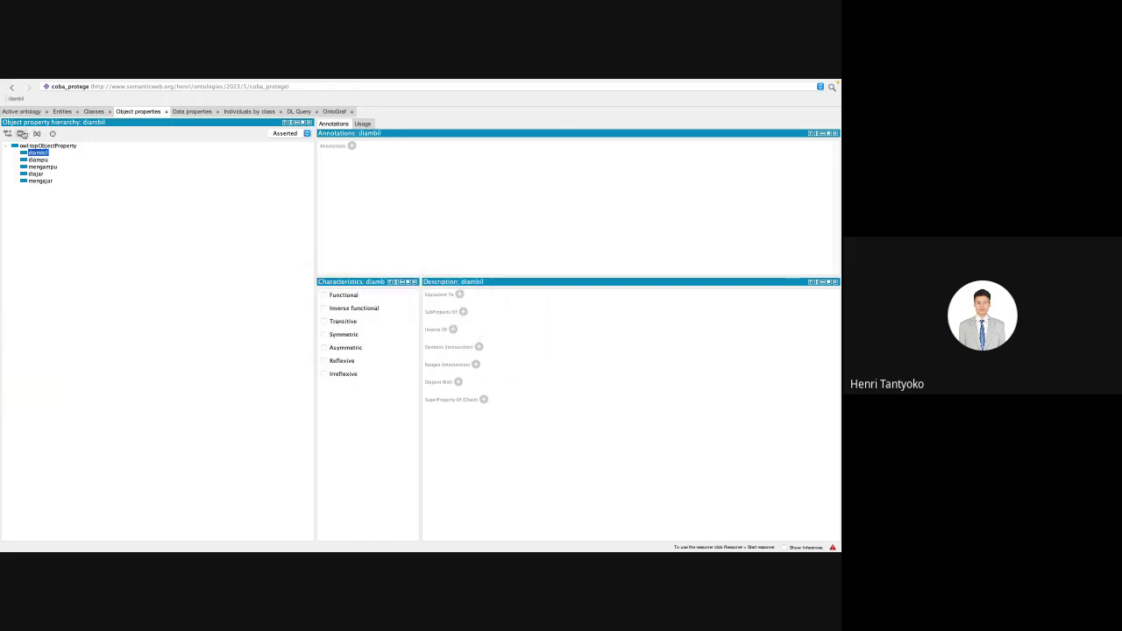
left_click(22, 134)
type("men")
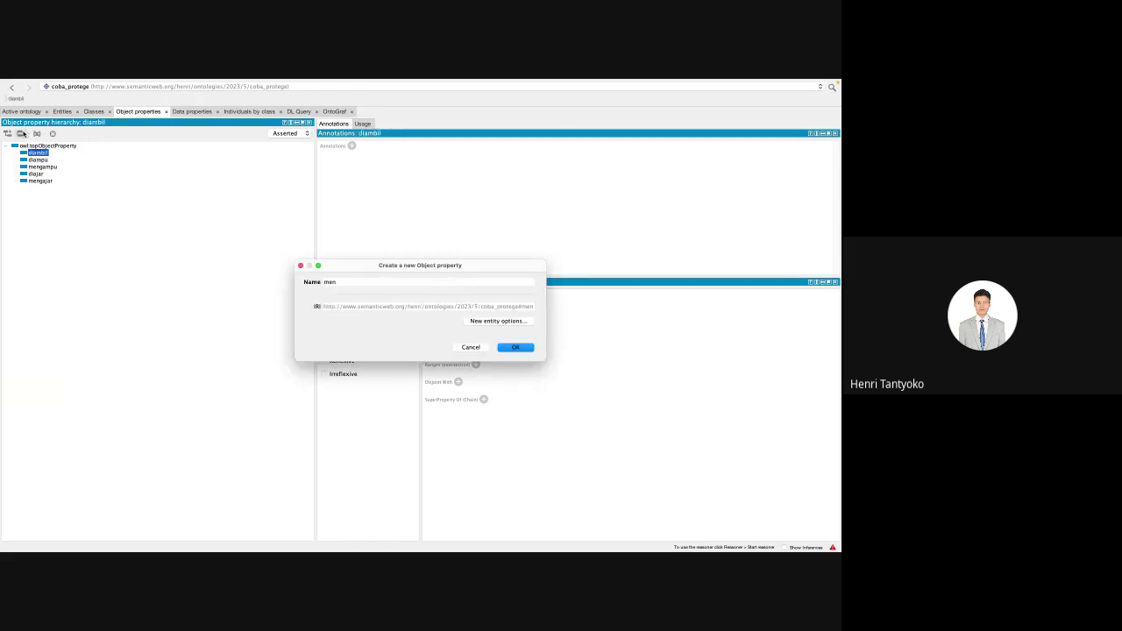
type("gambil")
key("Return")
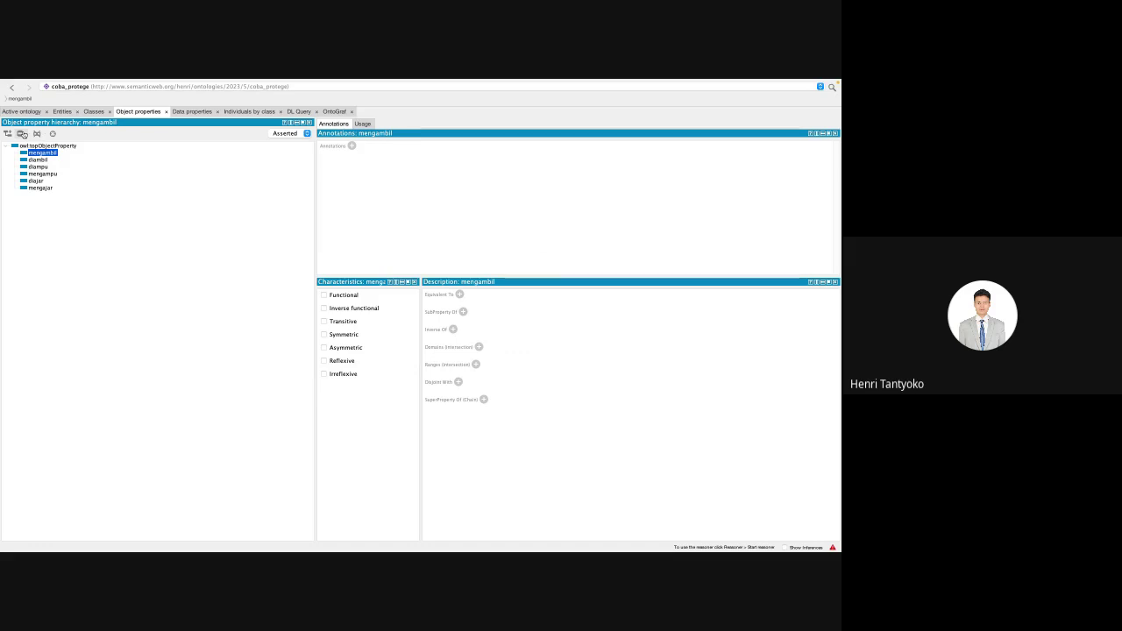
left_click(192, 112)
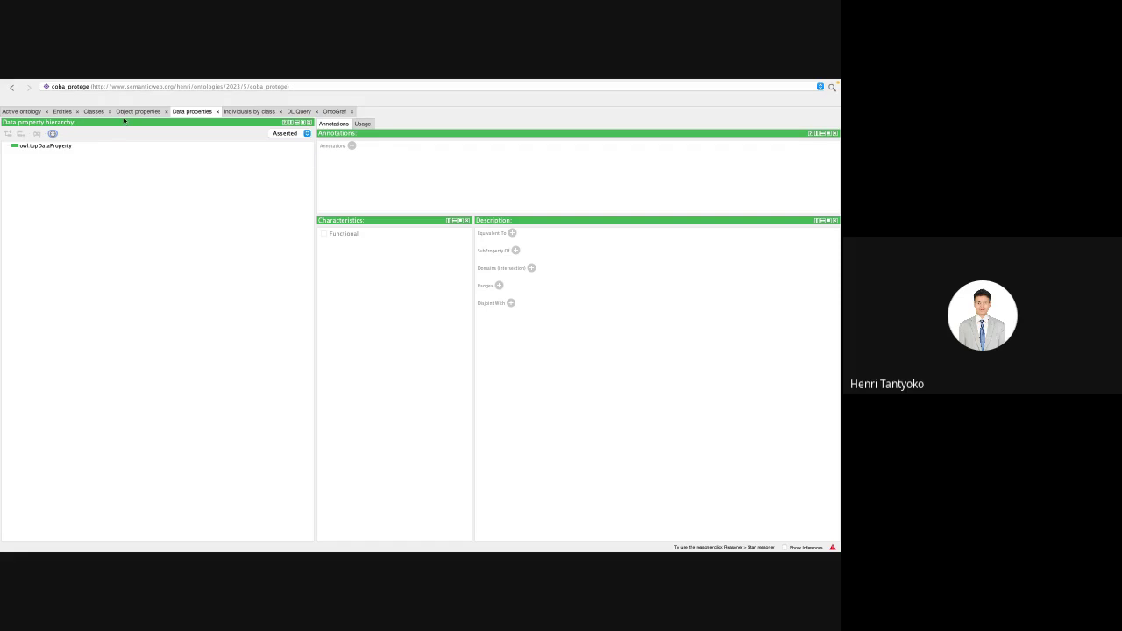
left_click(92, 112)
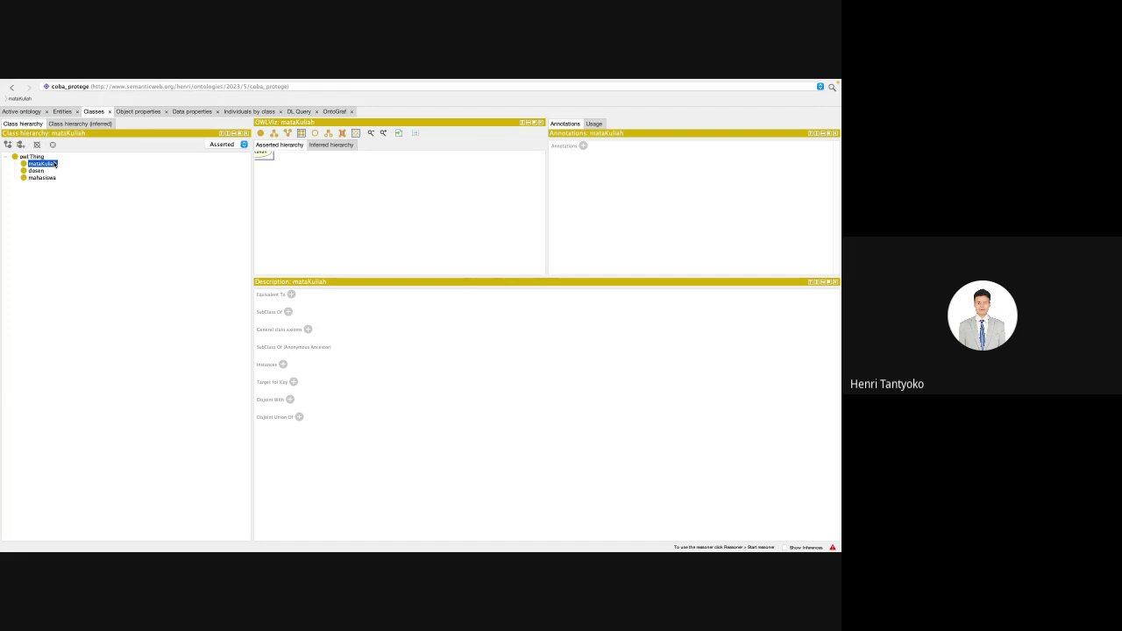
left_click(190, 111)
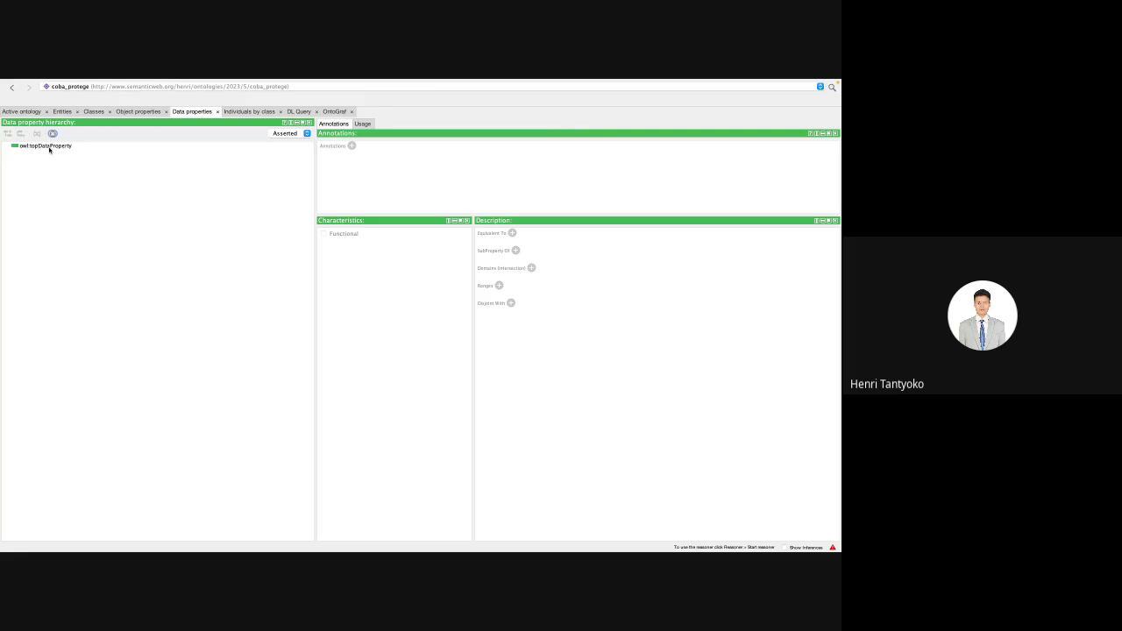
left_click(49, 148)
Step: Add the data properties namaMatkul and kodeMatkul under owl:topDataProperty
left_click(8, 133)
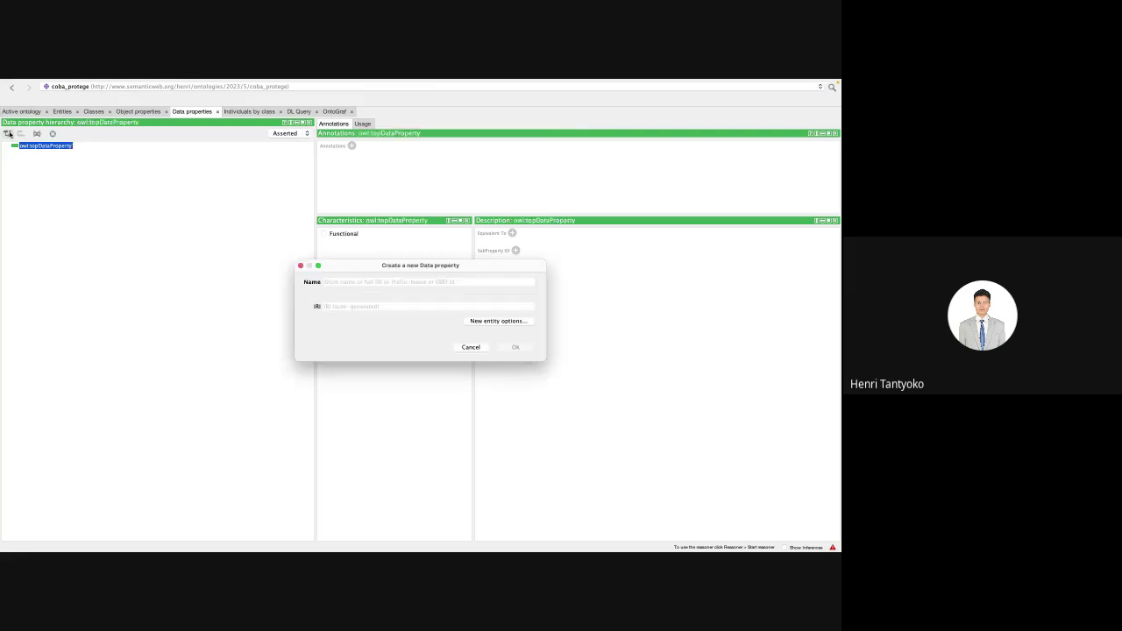
type("namaMatku")
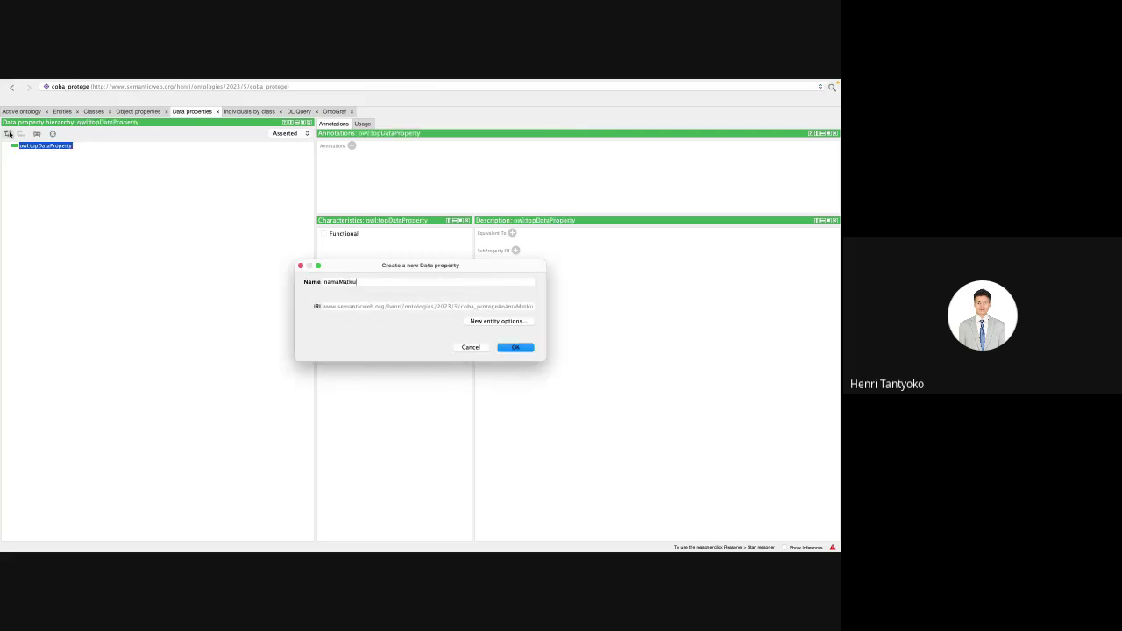
type("l")
key("Return")
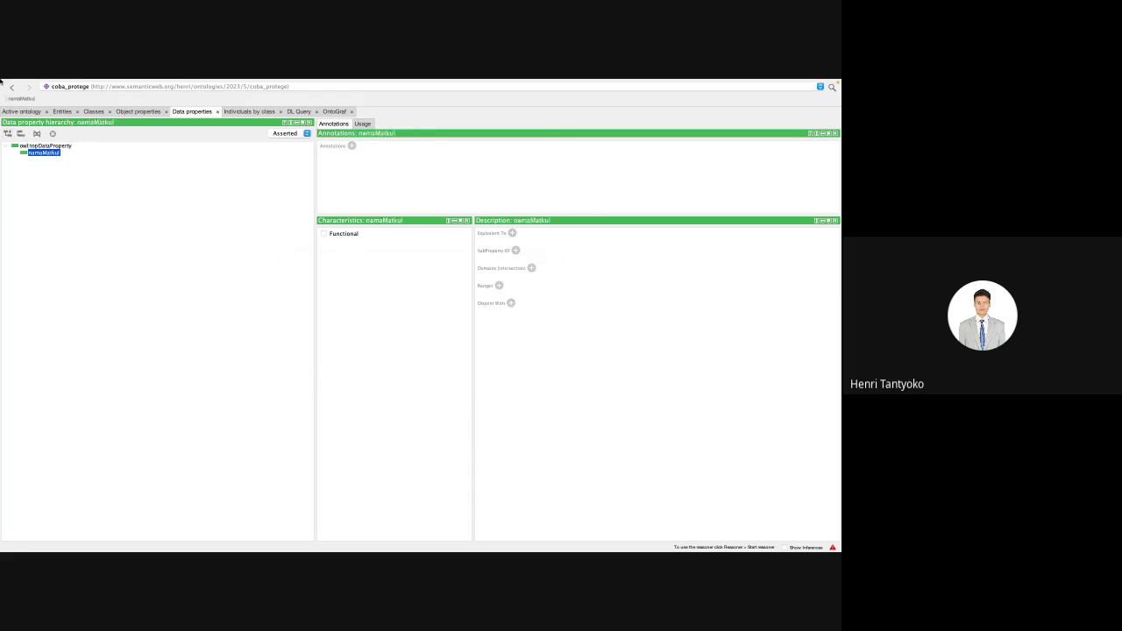
left_click(20, 134)
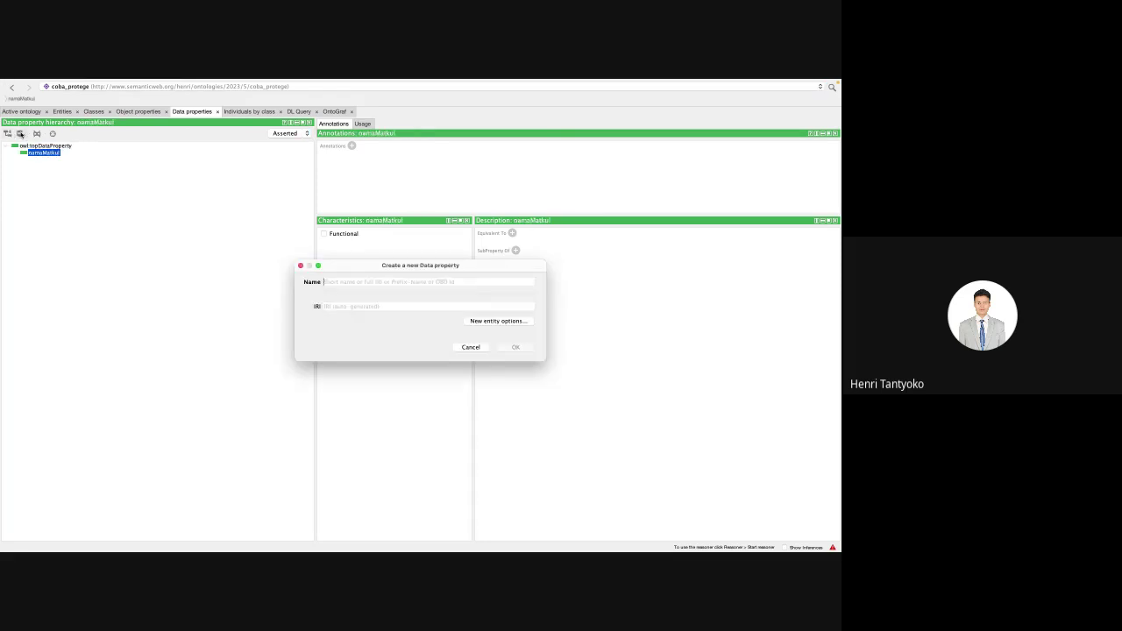
type("KodeM")
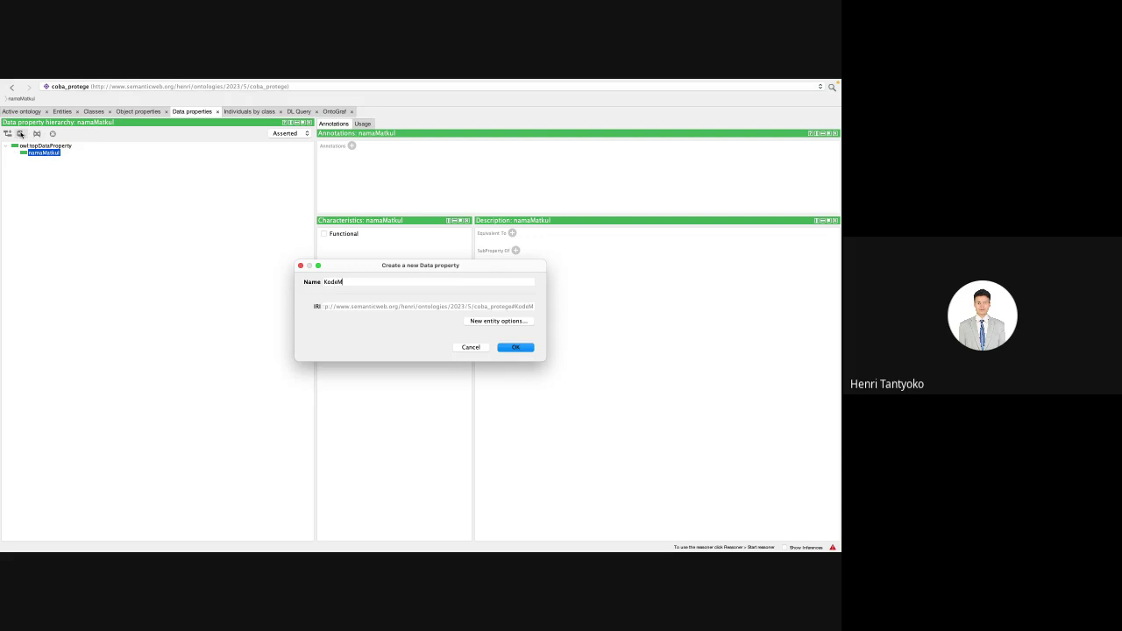
key("BackSpace")
key("BackSpace")
key("BackSpace")
type("kodeMatkul")
key("Return")
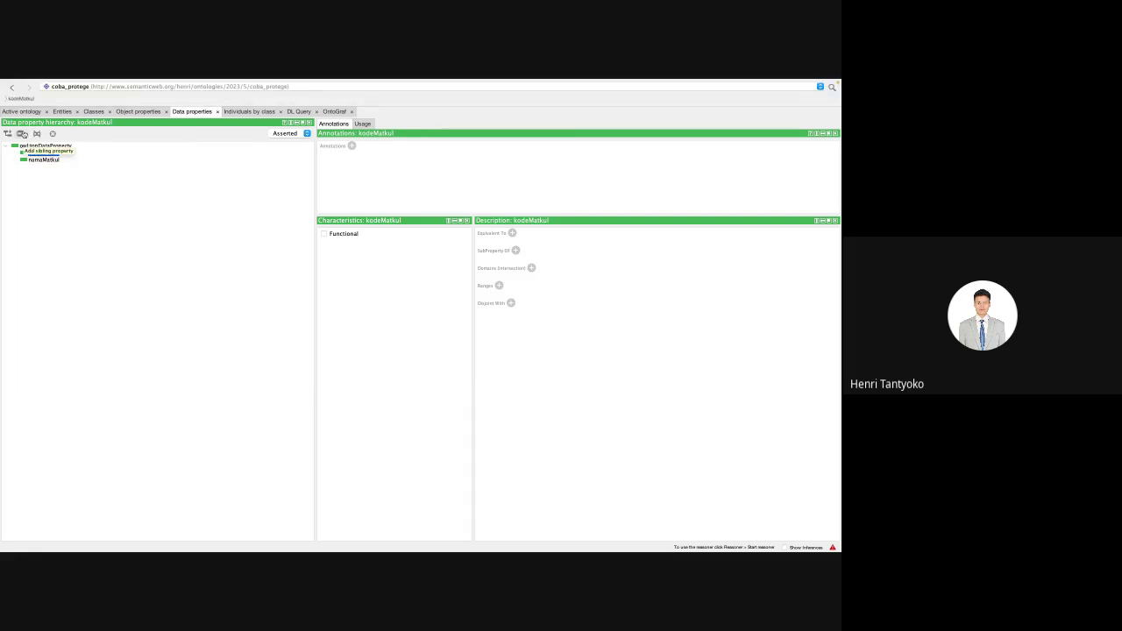
Step: Add the data properties namaDosen and NIDN, then select NIDN for deletion
left_click(22, 134)
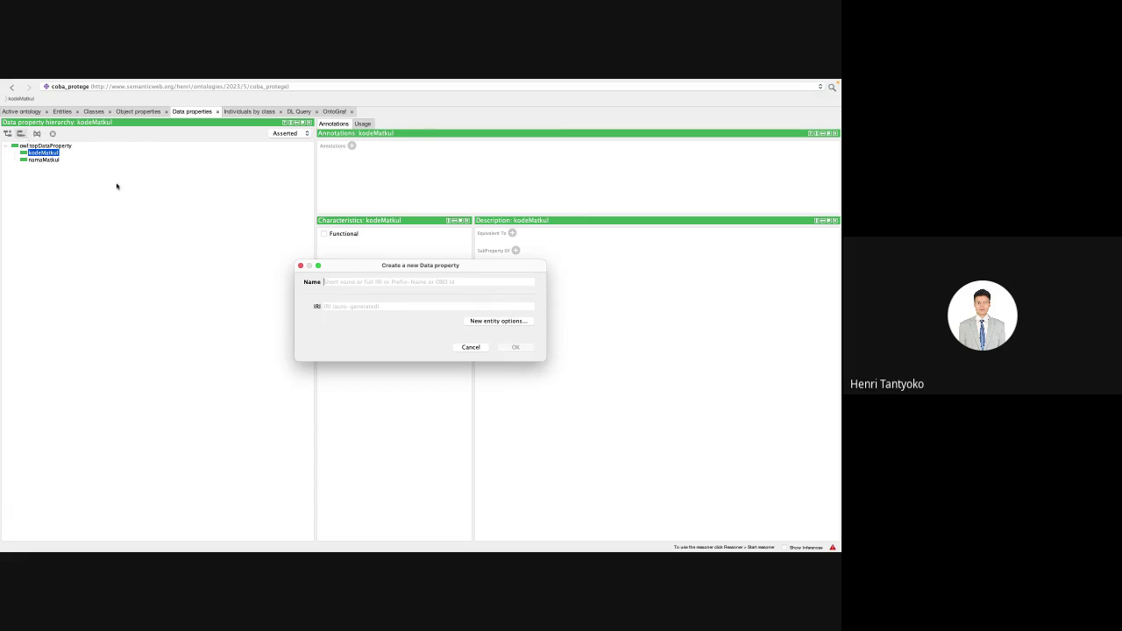
type("namaDosen")
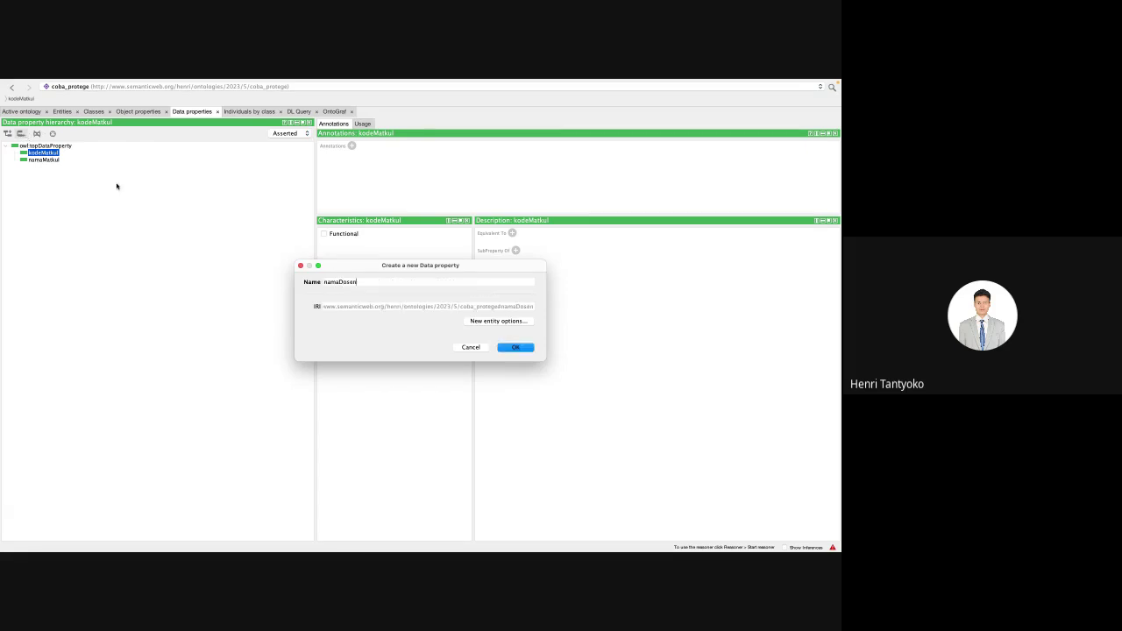
key("Return")
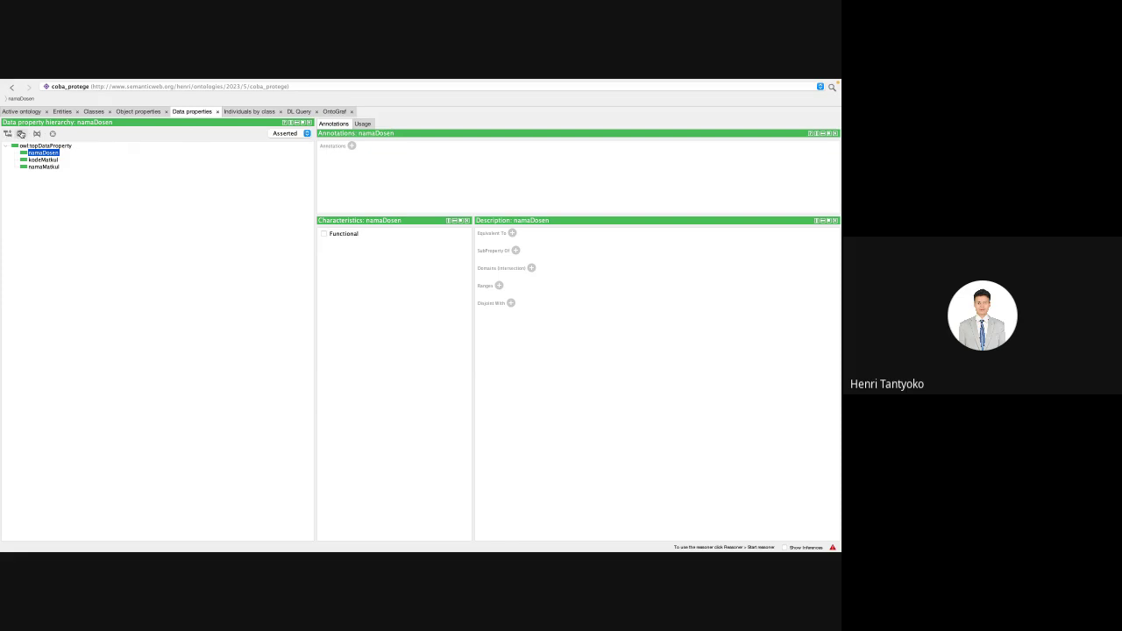
left_click(21, 133)
type("NID")
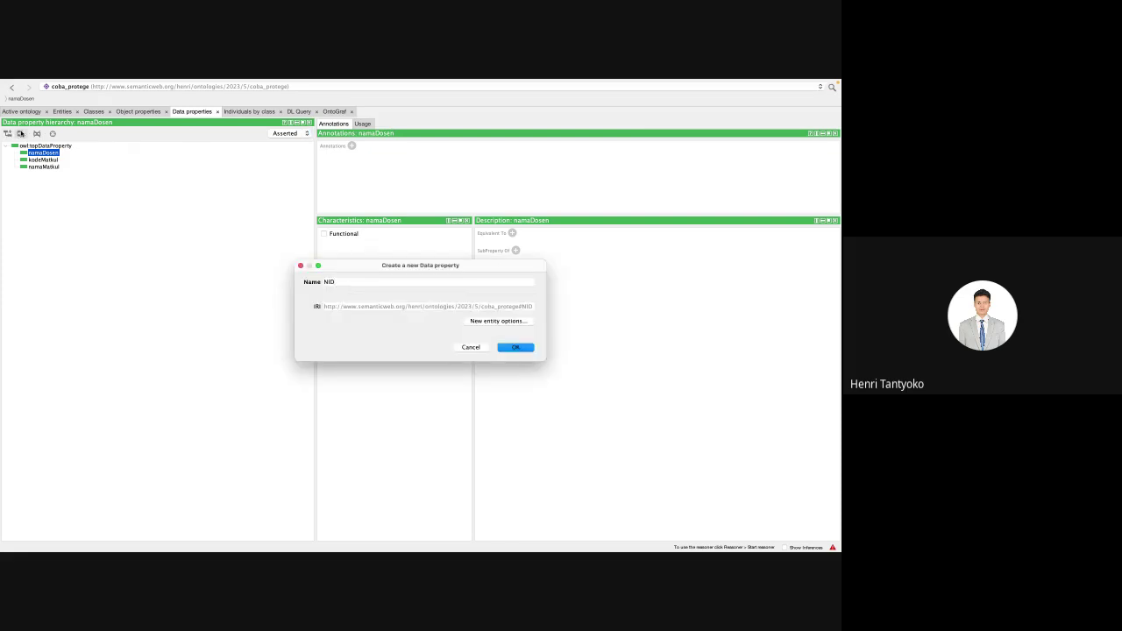
type("N")
key("Return")
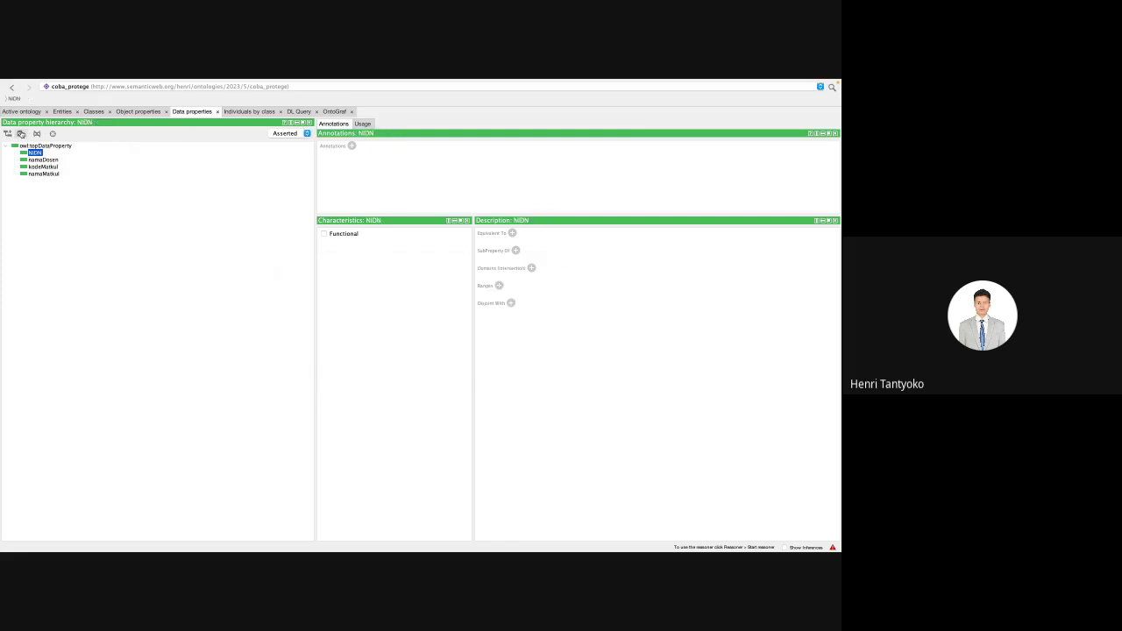
left_click(20, 136)
key("Escape")
left_click(37, 134)
Step: Delete NIDN and re-create it in lowercase as nidn beside kodeMatkul
key("Return")
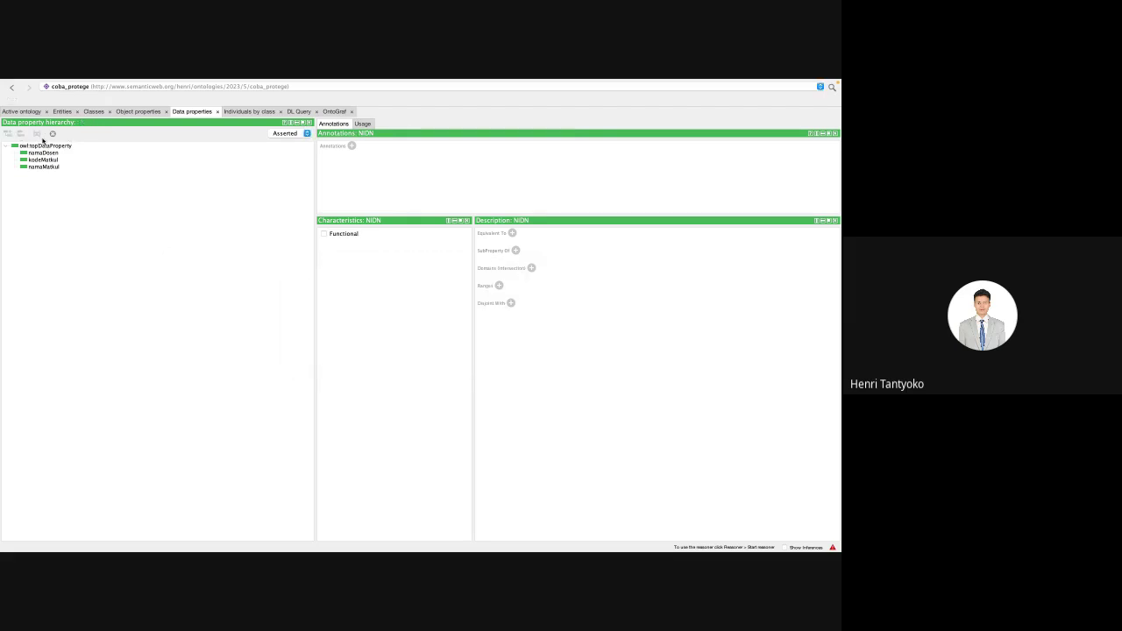
left_click(34, 159)
left_click(21, 137)
type("nidn")
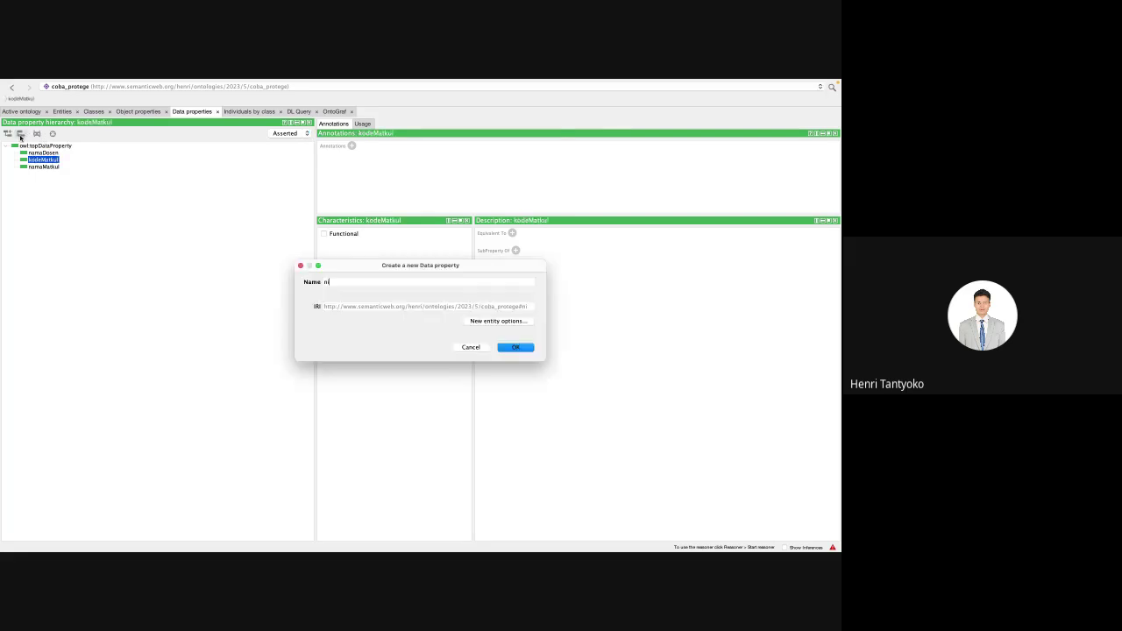
key("Return")
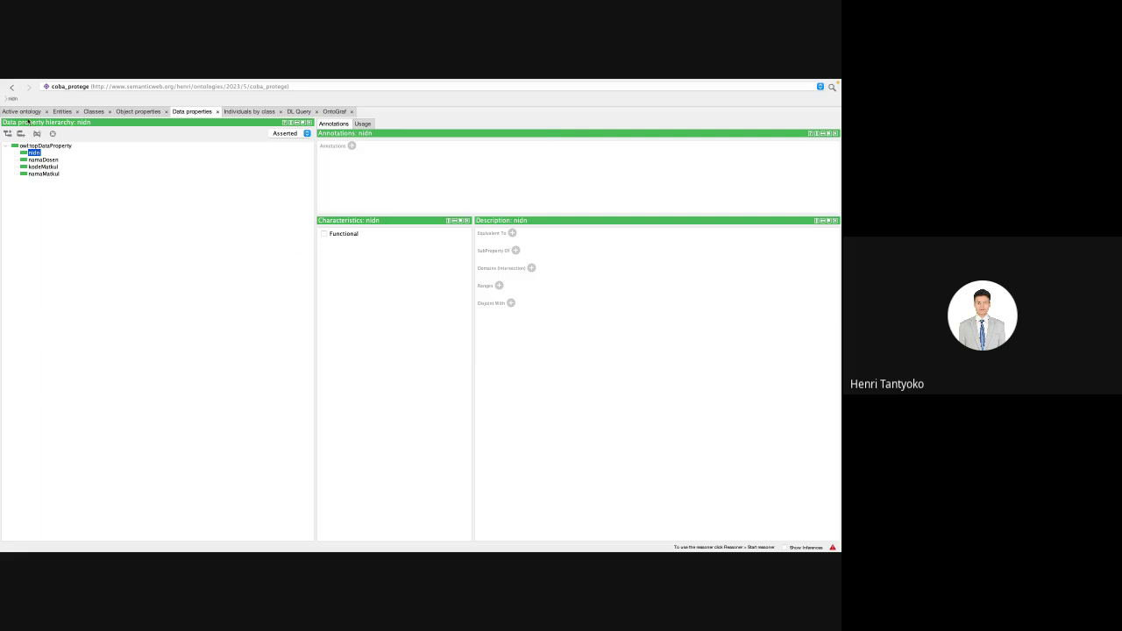
Step: Add the data properties nim and namaMhs, then return to the object property list
left_click(21, 134)
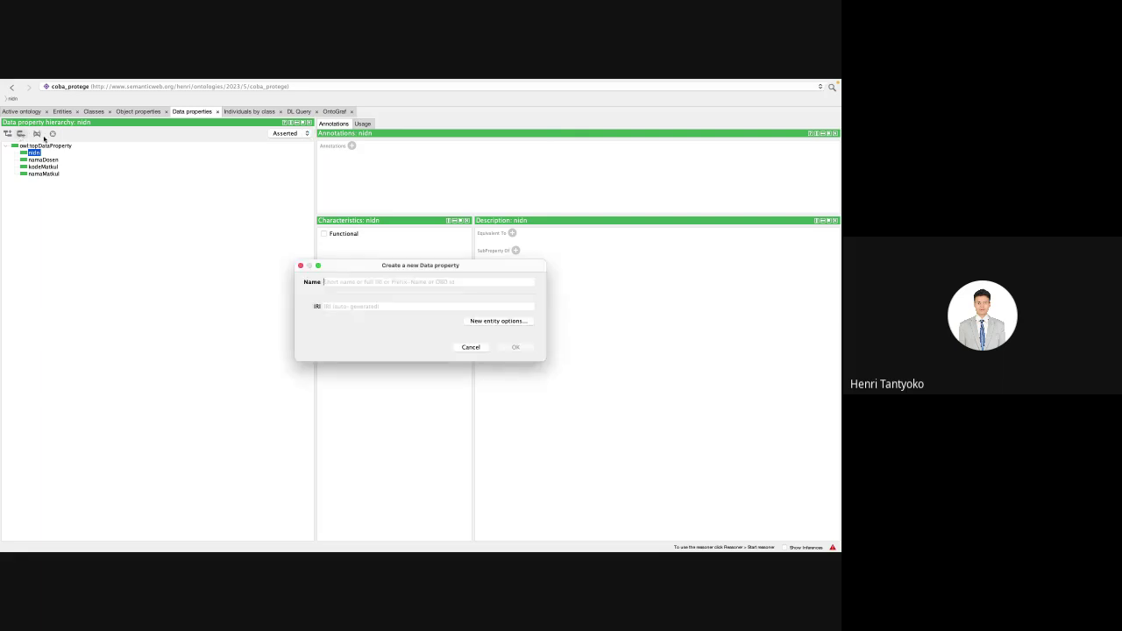
type("nim")
key("Return")
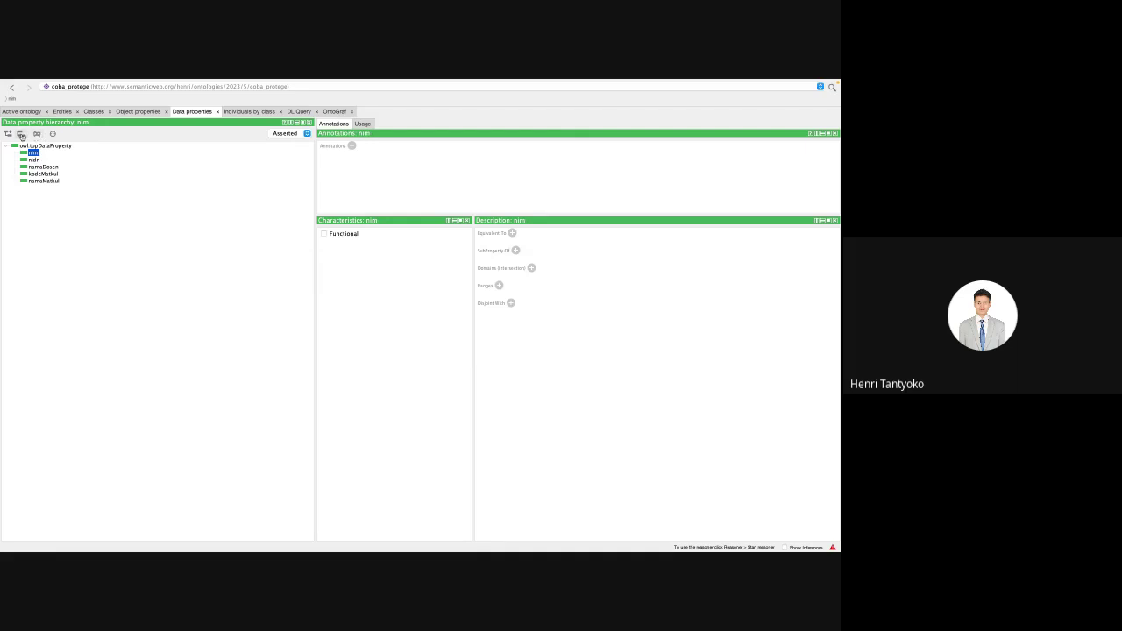
left_click(21, 134)
type("mah")
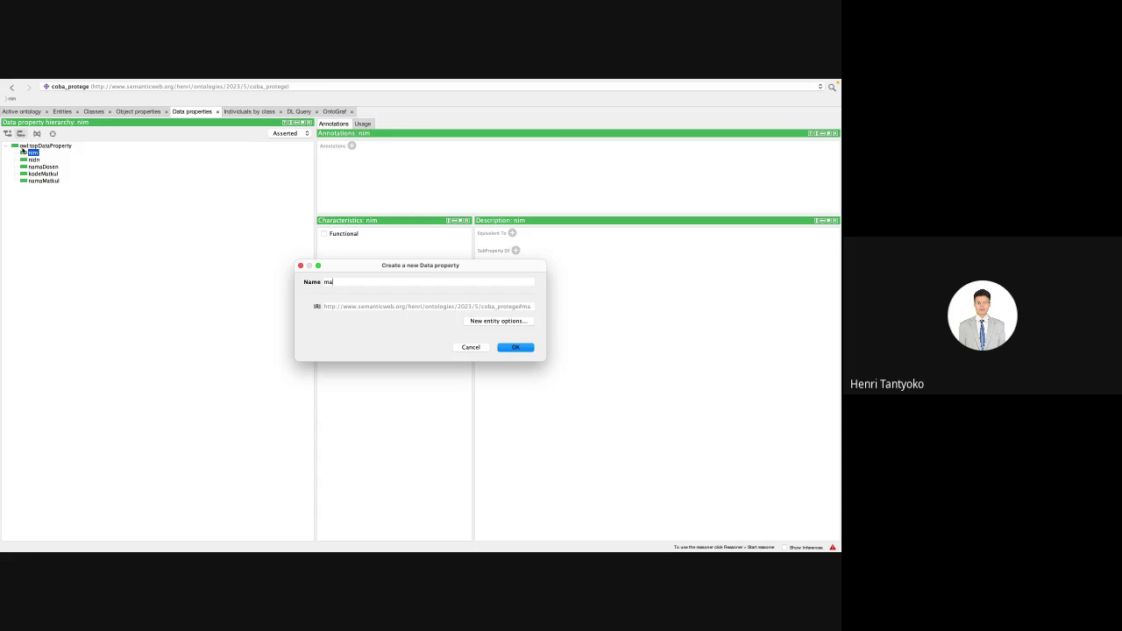
key("BackSpace")
key("BackSpace")
type("namaMhs")
key("Return")
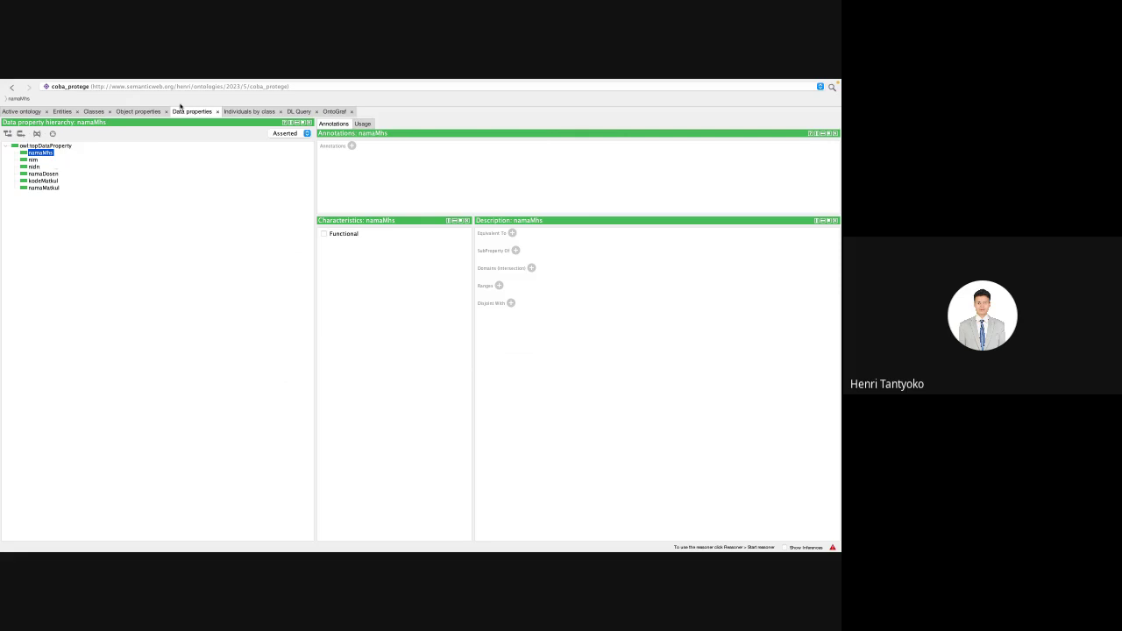
left_click(133, 113)
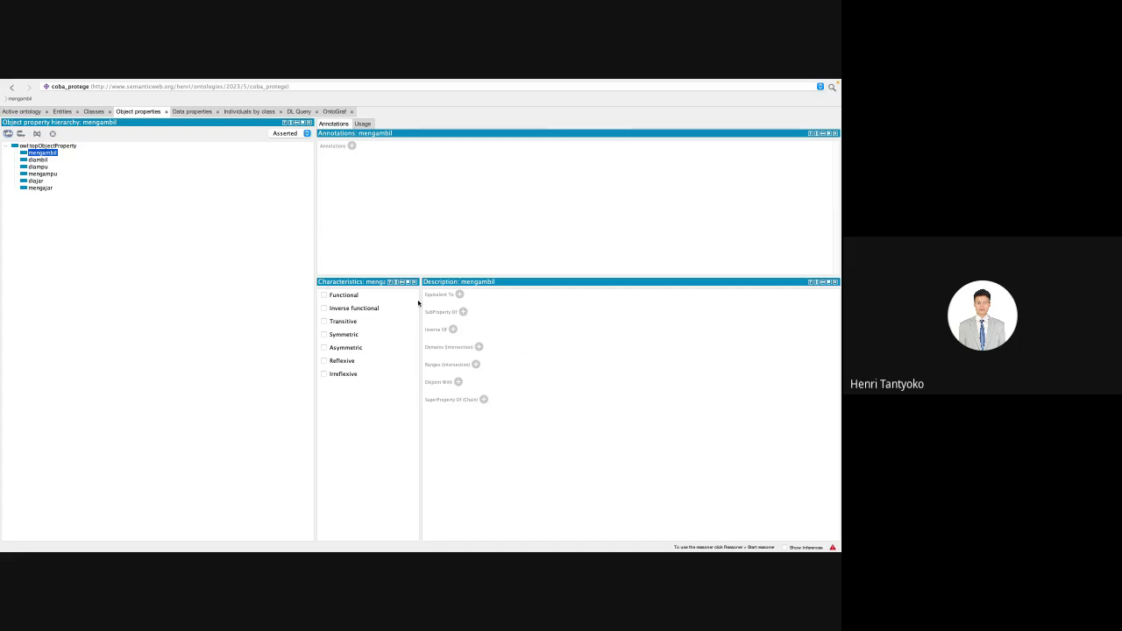
Step: Set the domain of mengambil to the class mahasiswa
left_click(478, 348)
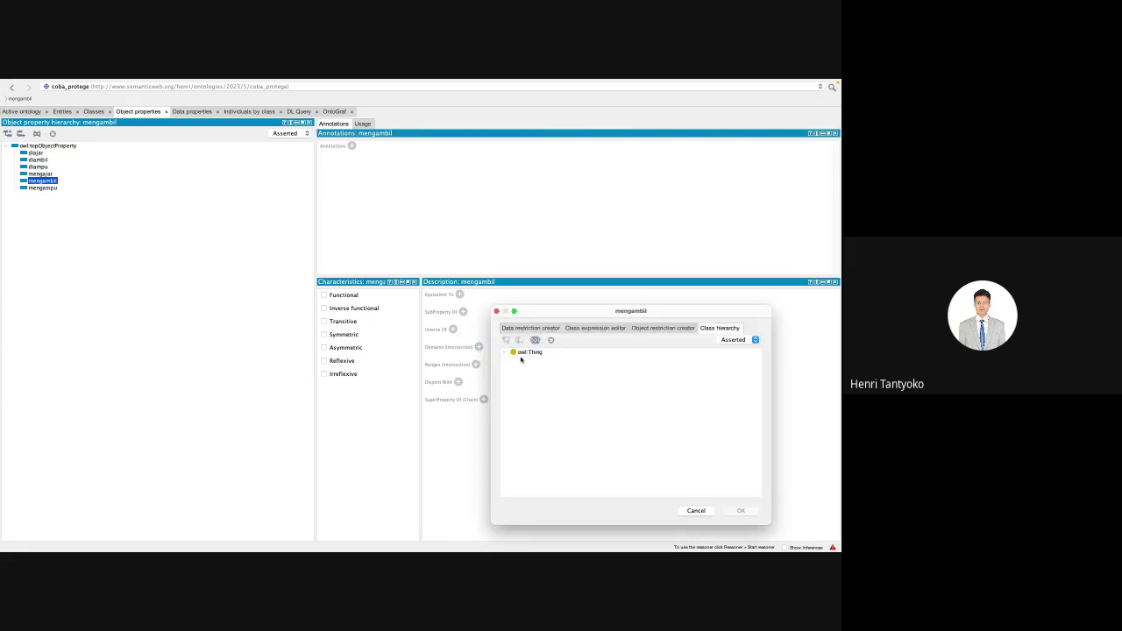
left_click(523, 352)
left_click(506, 354)
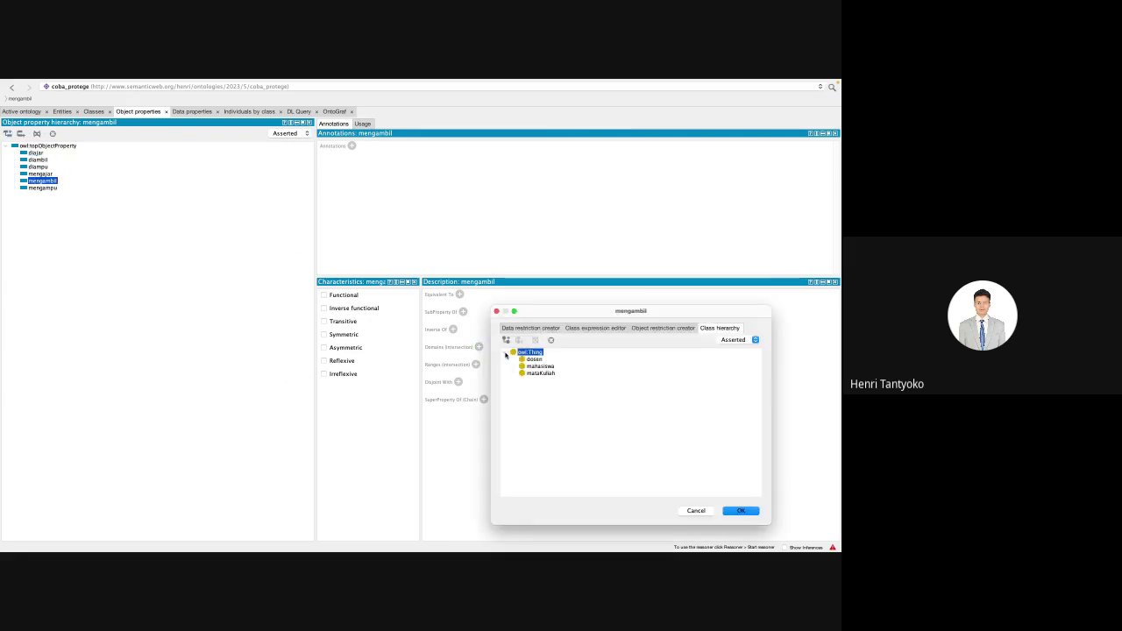
left_click(540, 365)
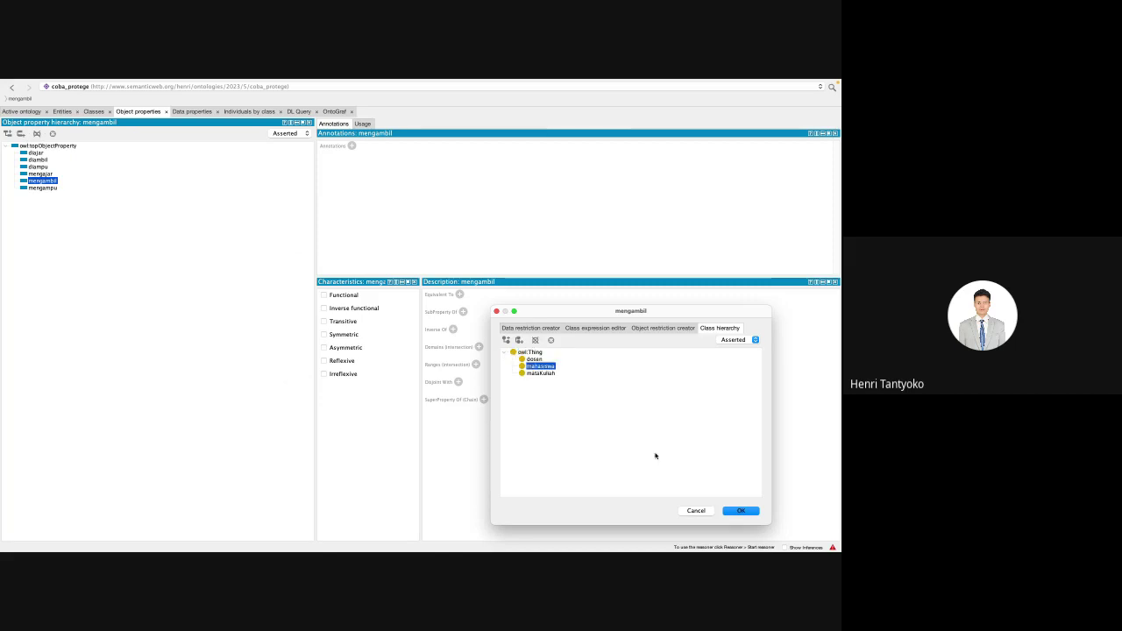
left_click(733, 511)
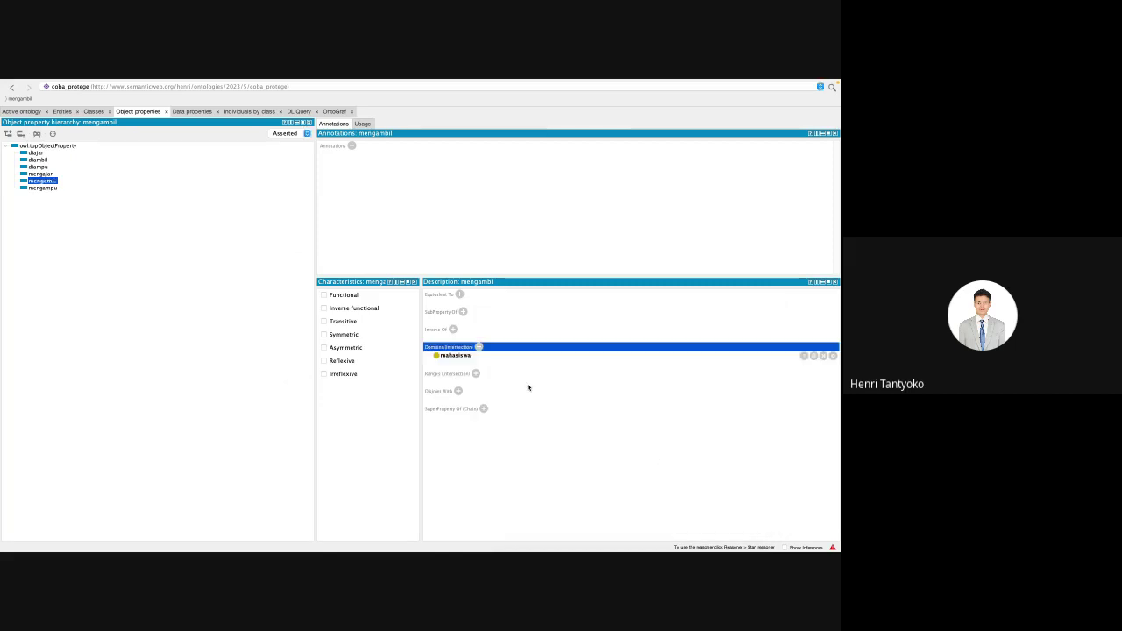
Step: Set the range of mengambil to the class mataKuliah
left_click(475, 373)
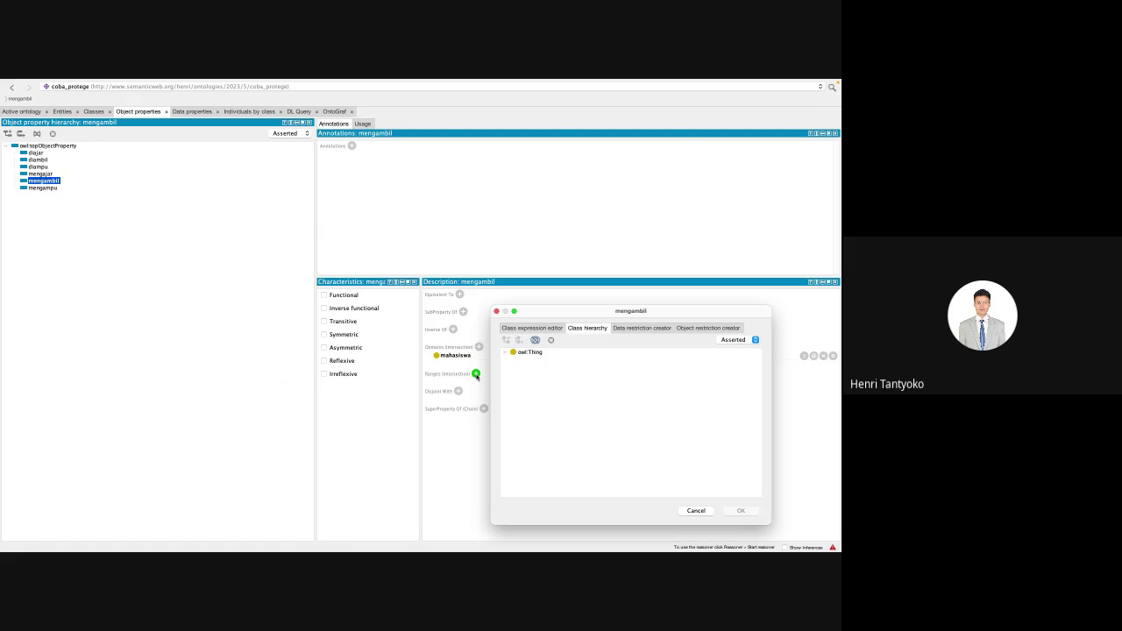
double_click(517, 351)
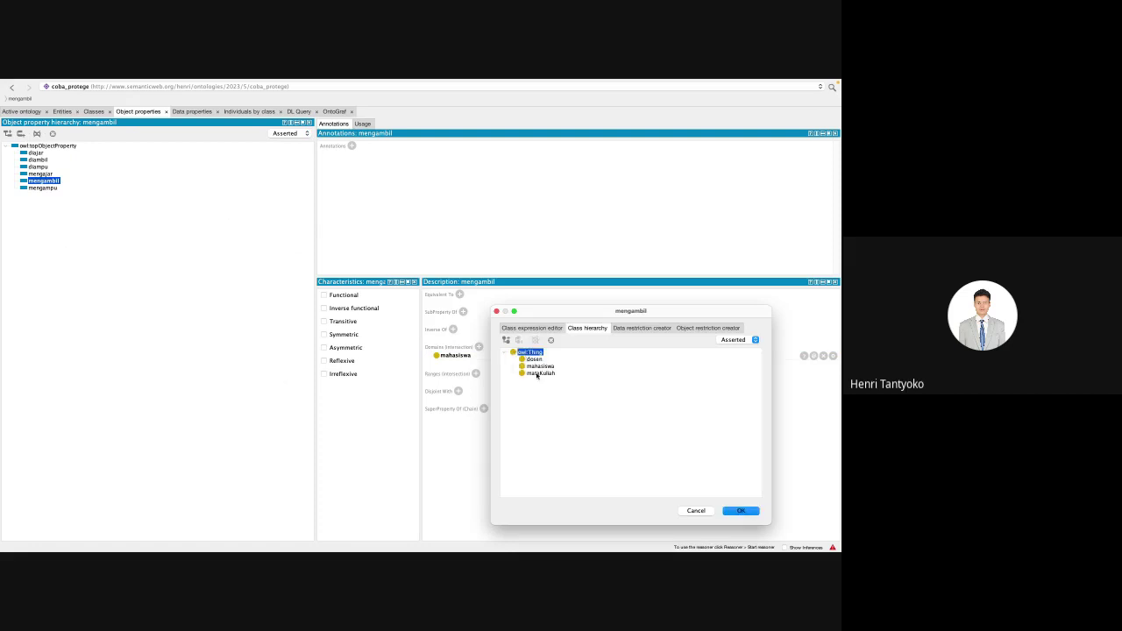
left_click(537, 374)
left_click(730, 512)
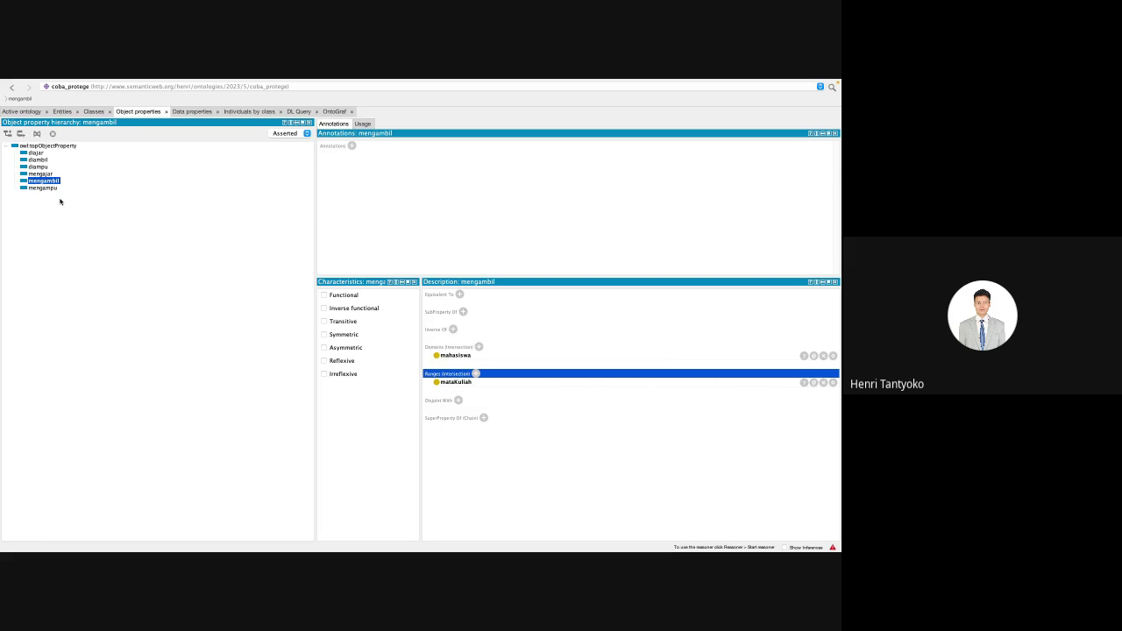
Step: Give mengampu the domain dosen and the range mataKuliah
left_click(46, 188)
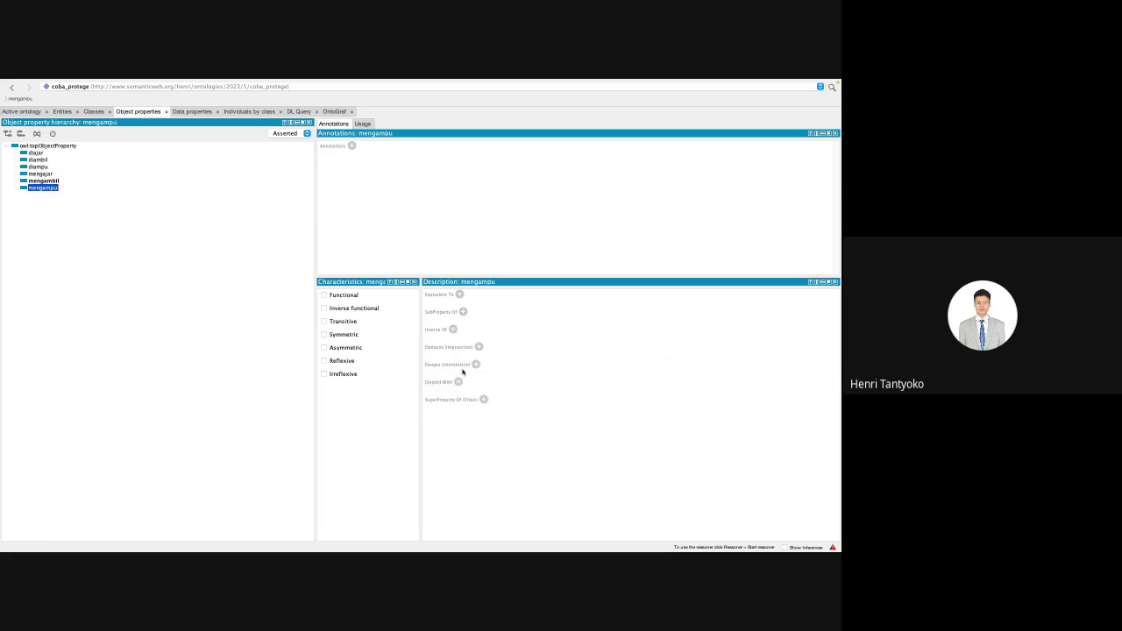
left_click(479, 348)
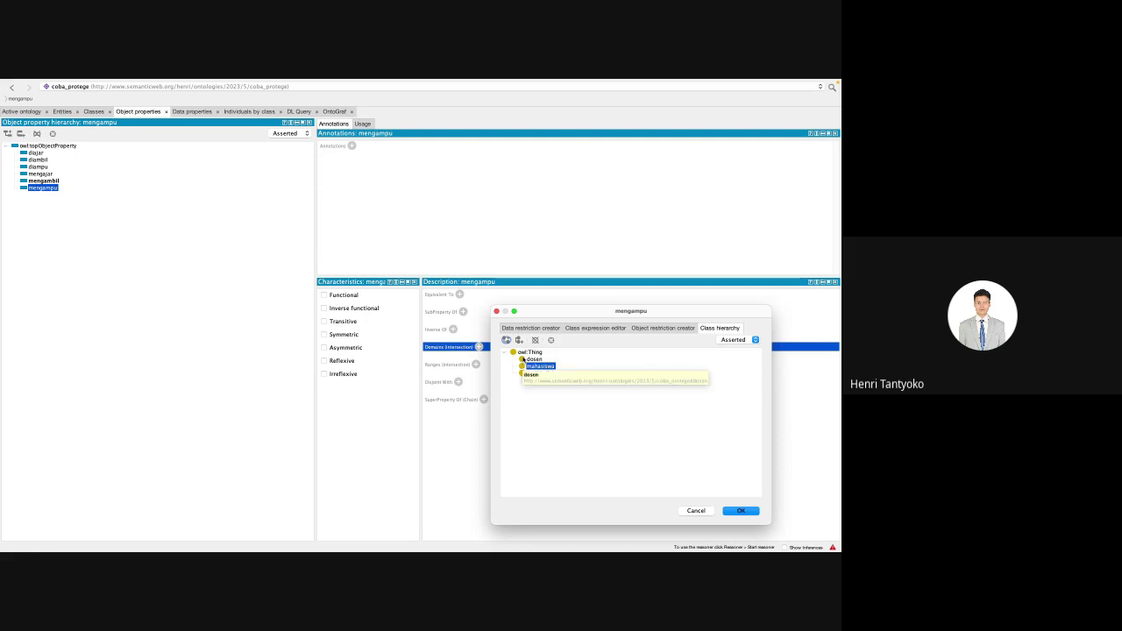
left_click(531, 360)
left_click(752, 514)
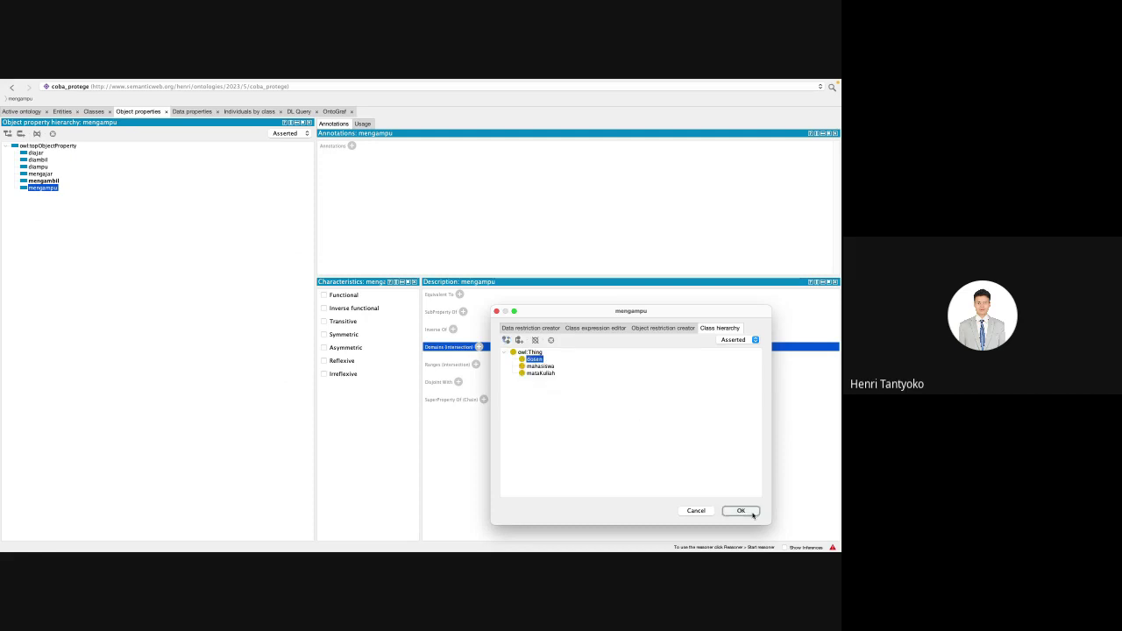
left_click(475, 373)
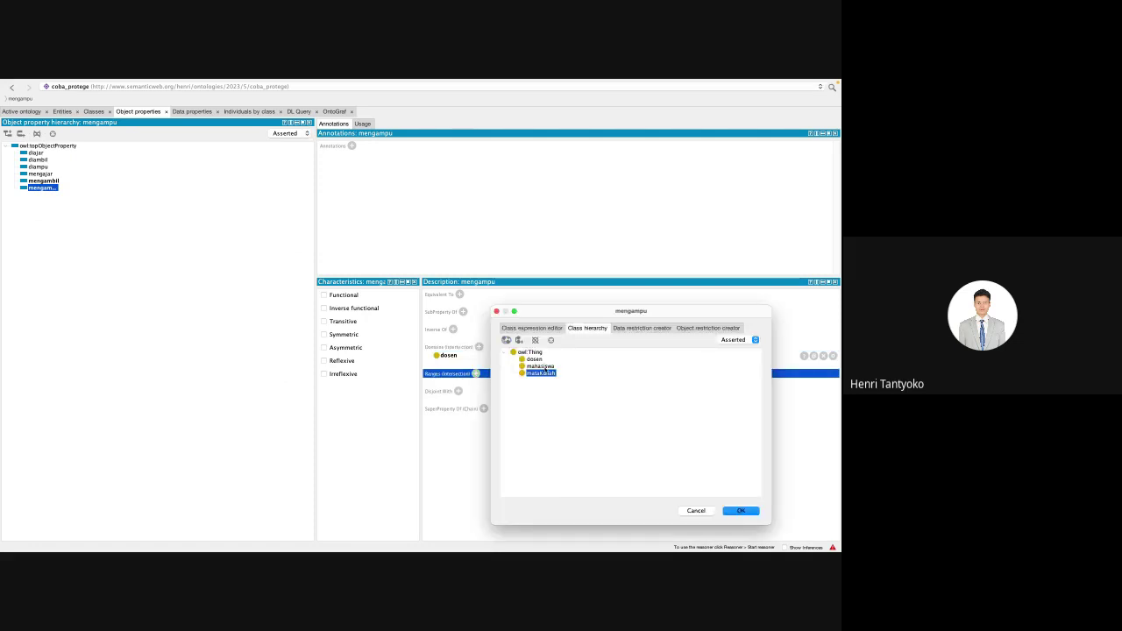
left_click(740, 511)
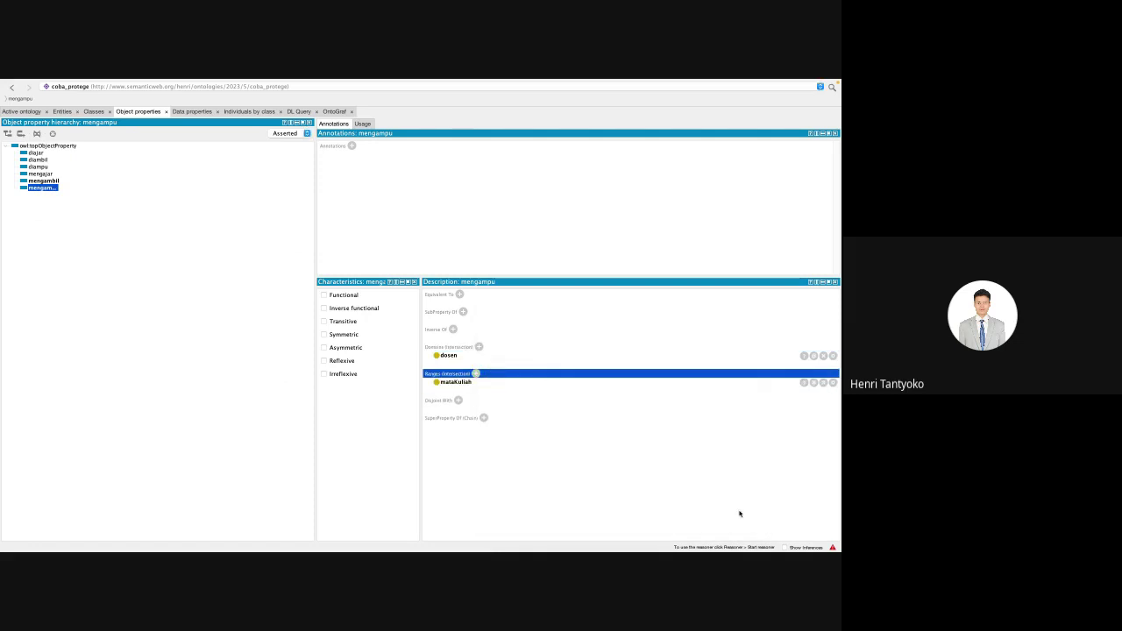
Step: Give mengajar the domain dosen and the range mahasiswa
left_click(54, 181)
key("Up")
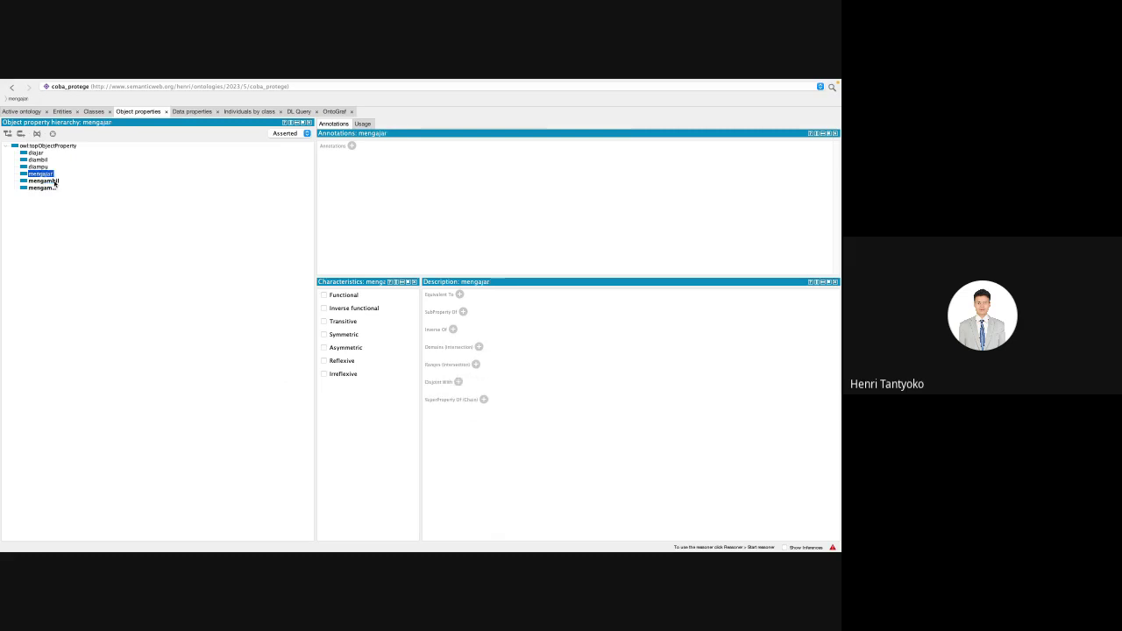
left_click(478, 347)
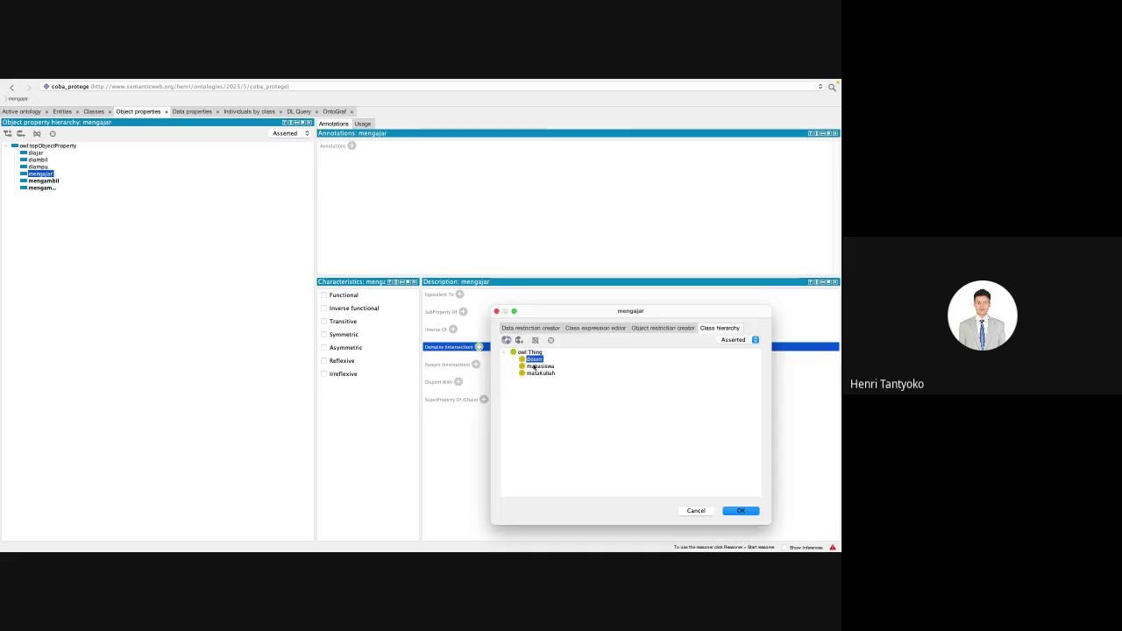
left_click(740, 510)
left_click(475, 373)
left_click(541, 373)
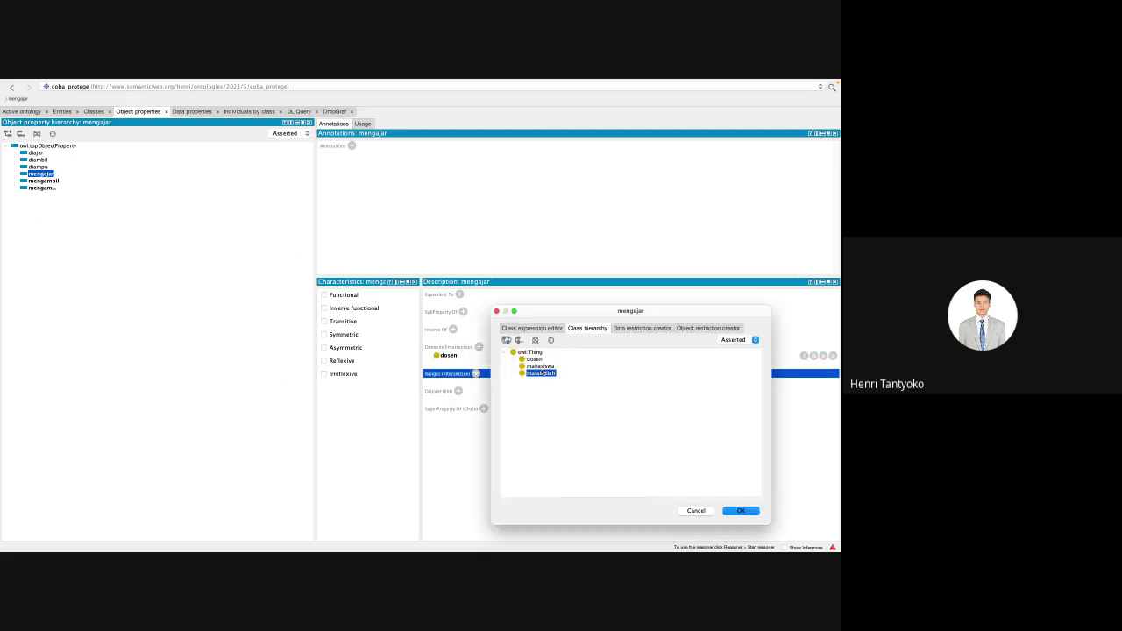
left_click(540, 365)
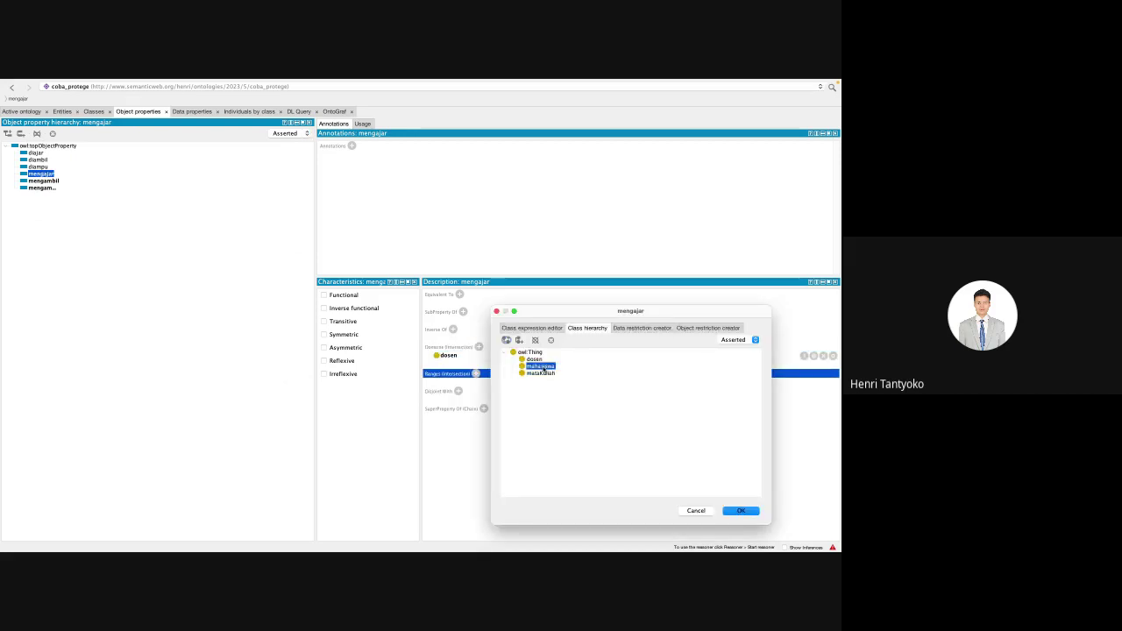
left_click(743, 511)
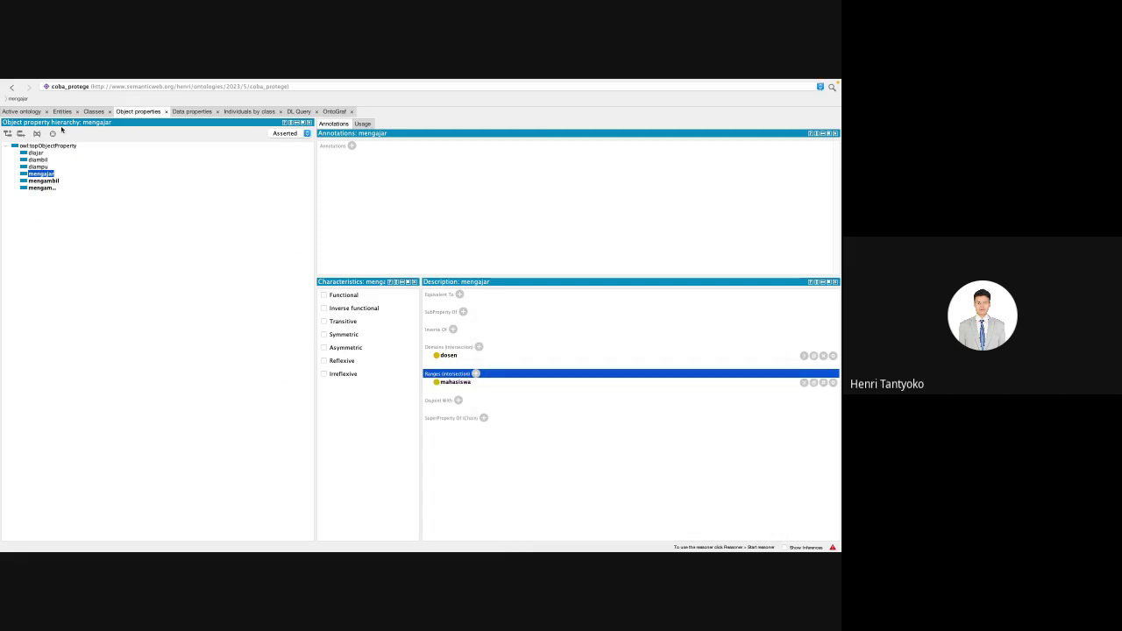
left_click(41, 167)
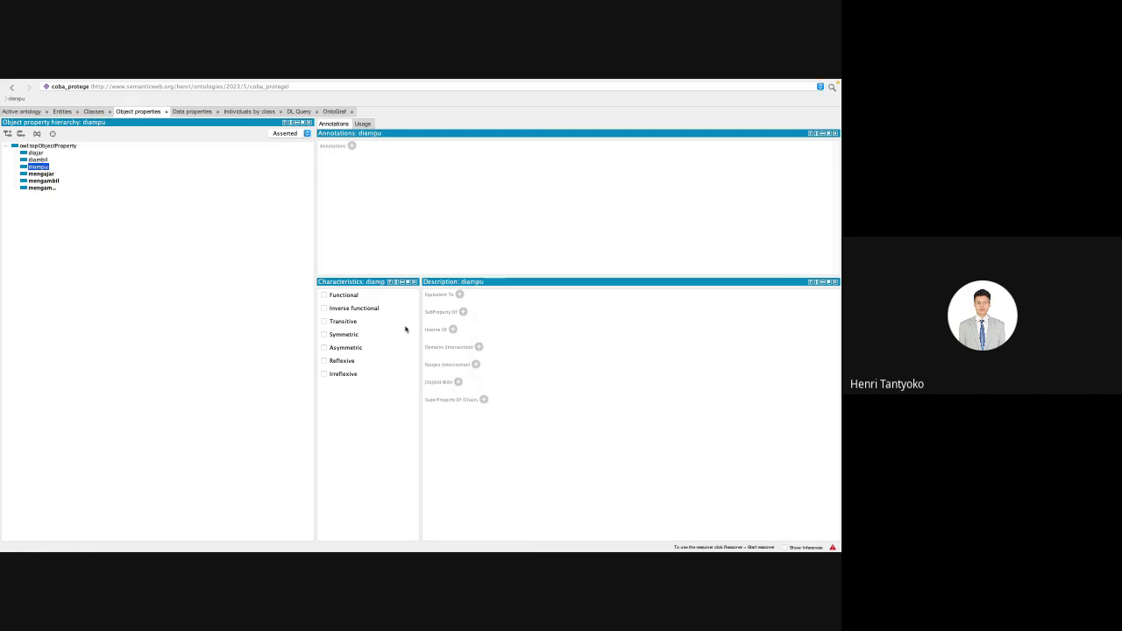
Step: Give diampu the domain mataKuliah and the range dosen
left_click(480, 348)
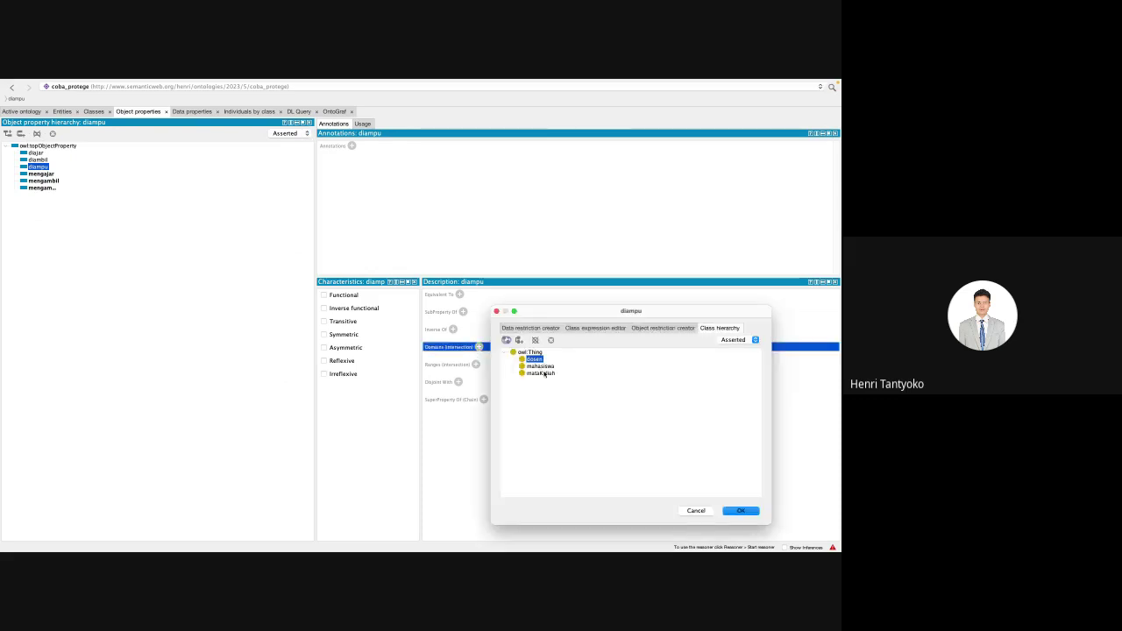
left_click(540, 373)
key("Return")
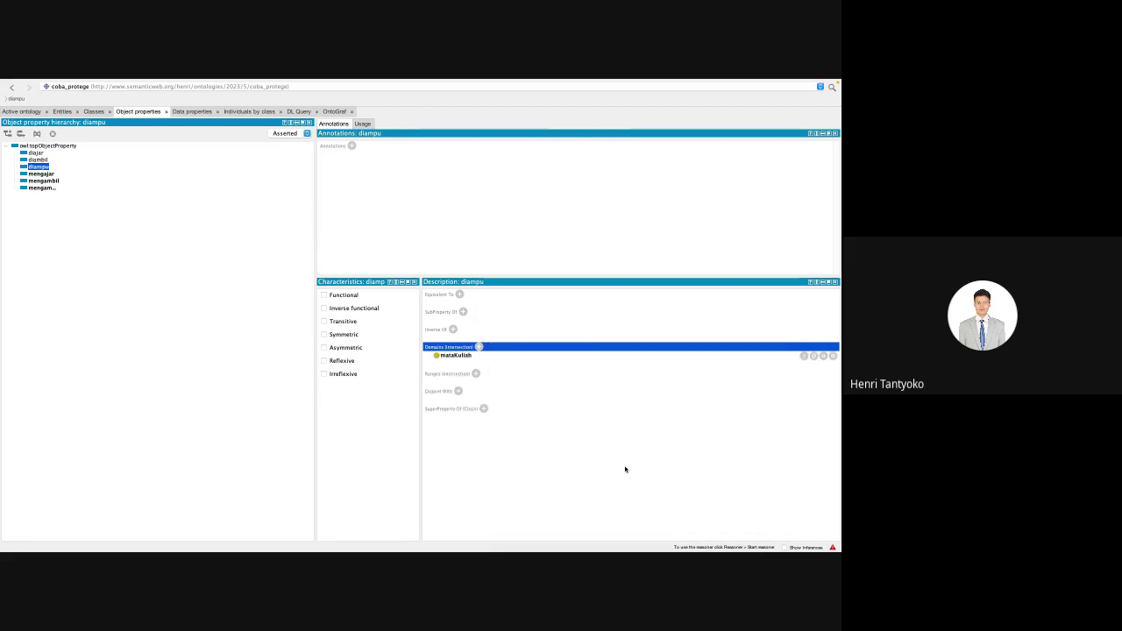
left_click(475, 374)
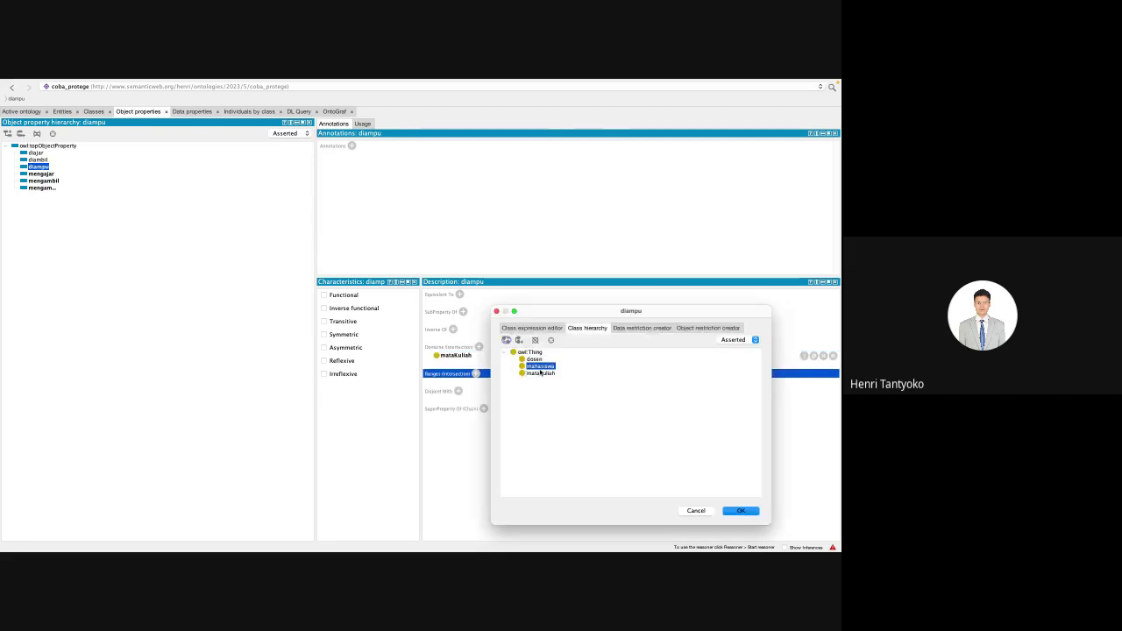
left_click(539, 362)
key("Return")
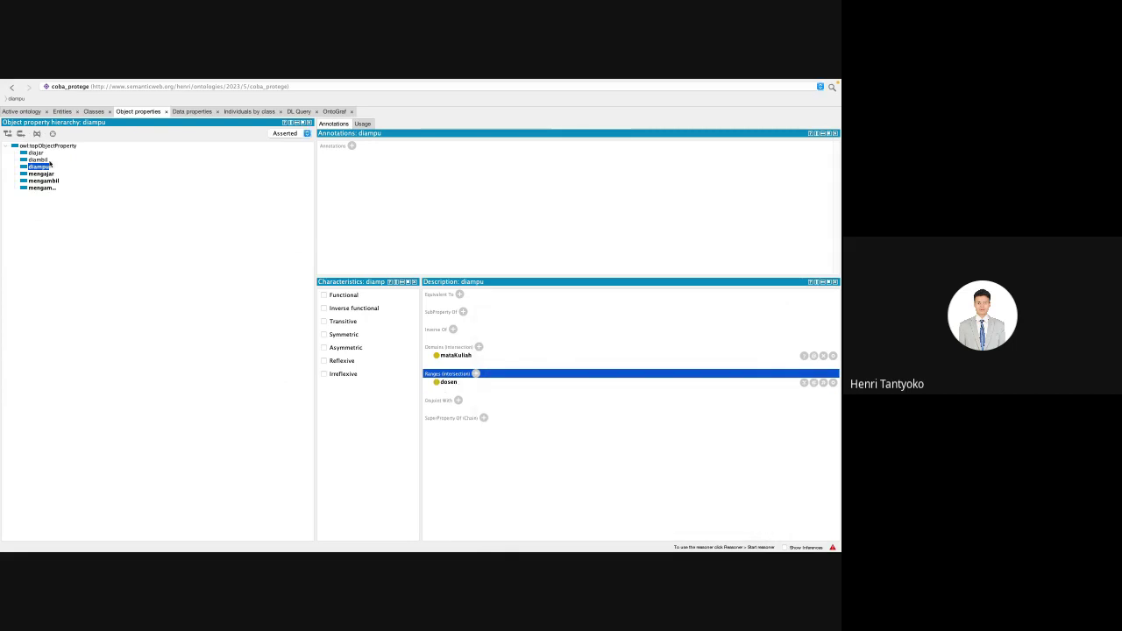
Step: Give diambil the domain mataKuliah and the range mahasiswa
left_click(44, 161)
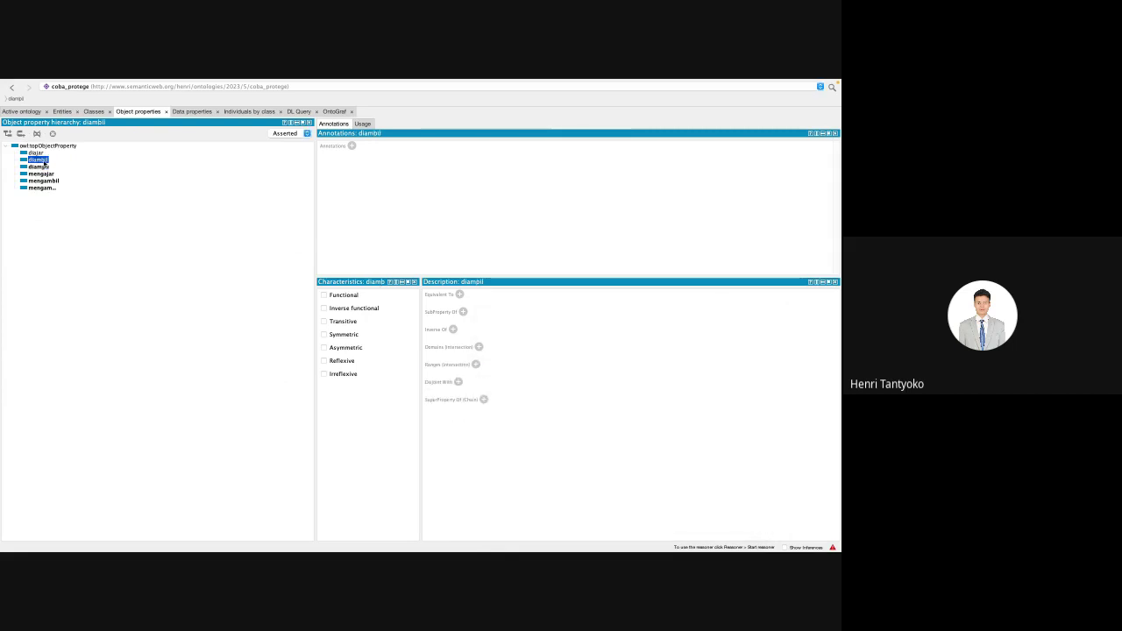
left_click(479, 347)
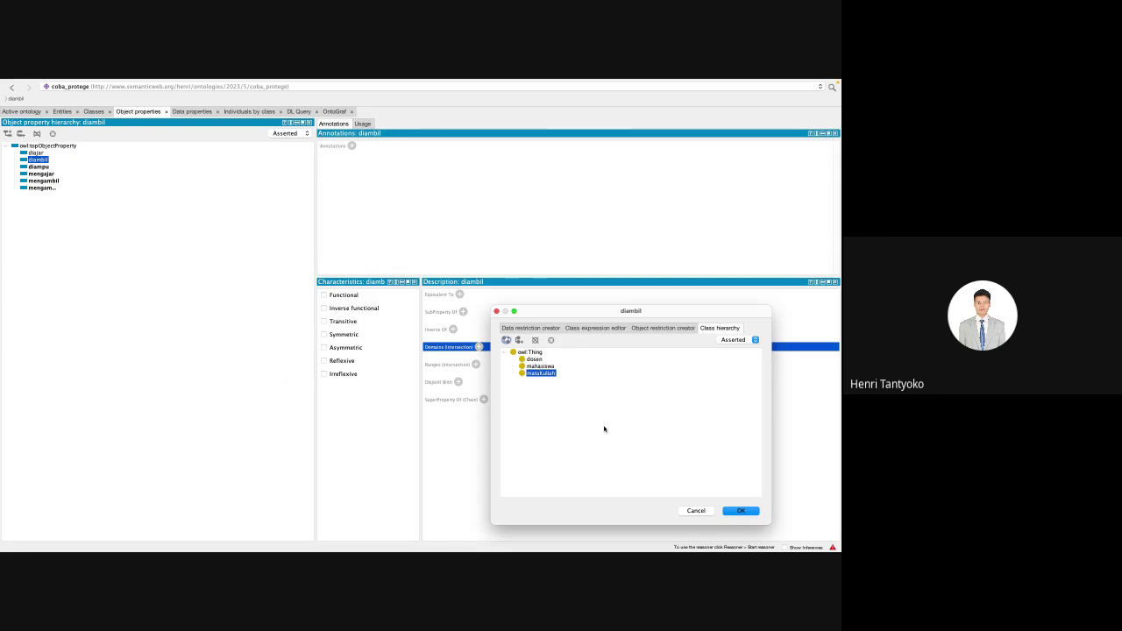
left_click(736, 511)
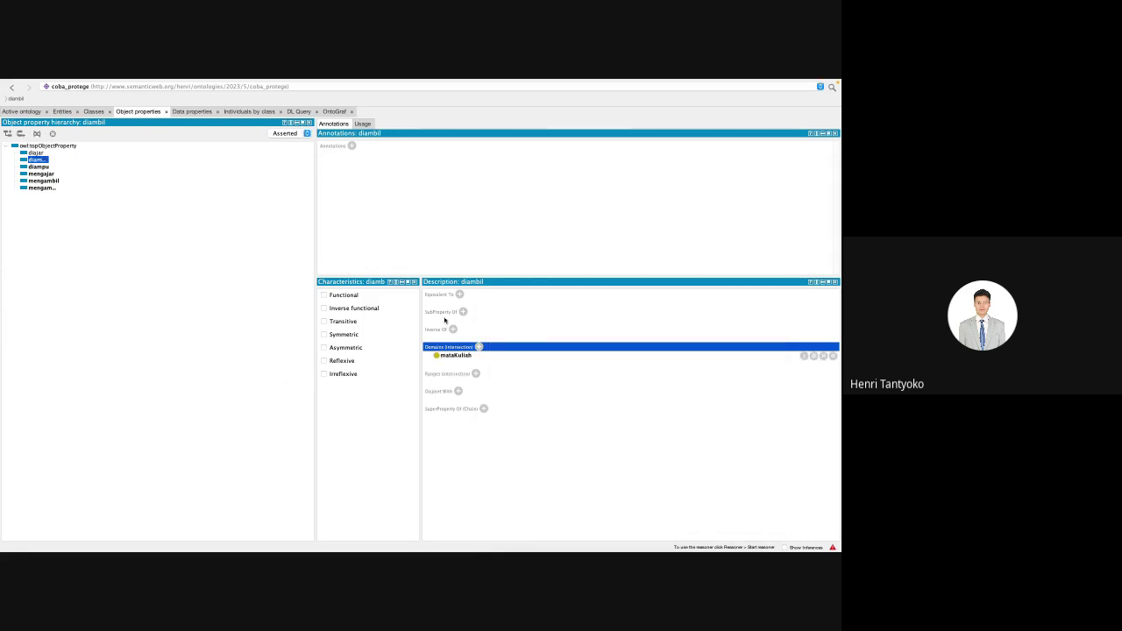
left_click(475, 373)
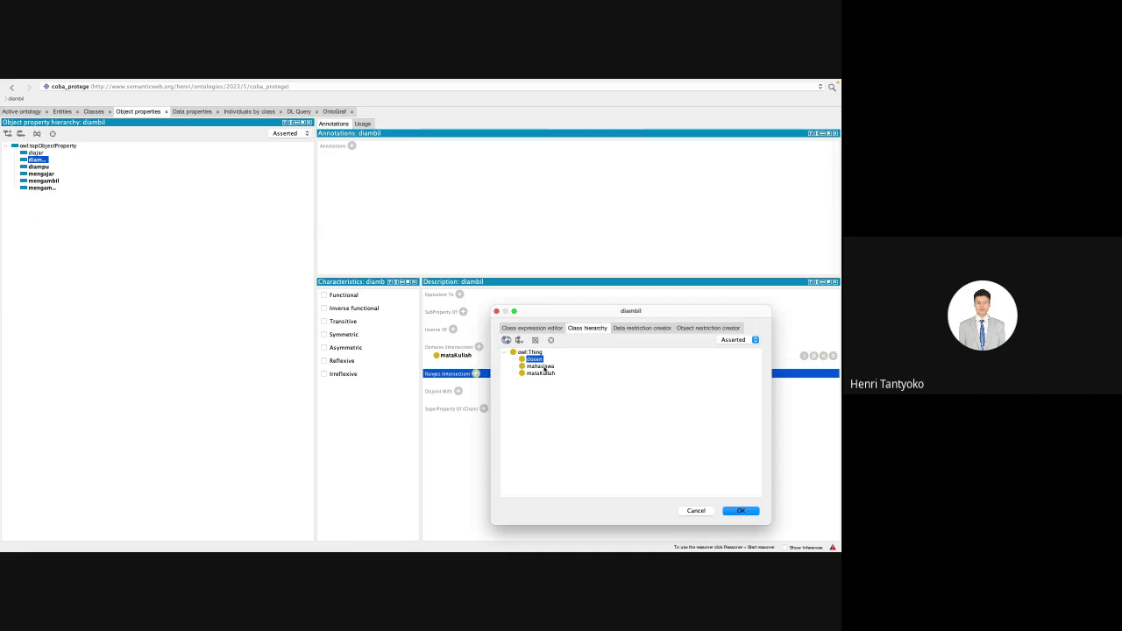
double_click(543, 366)
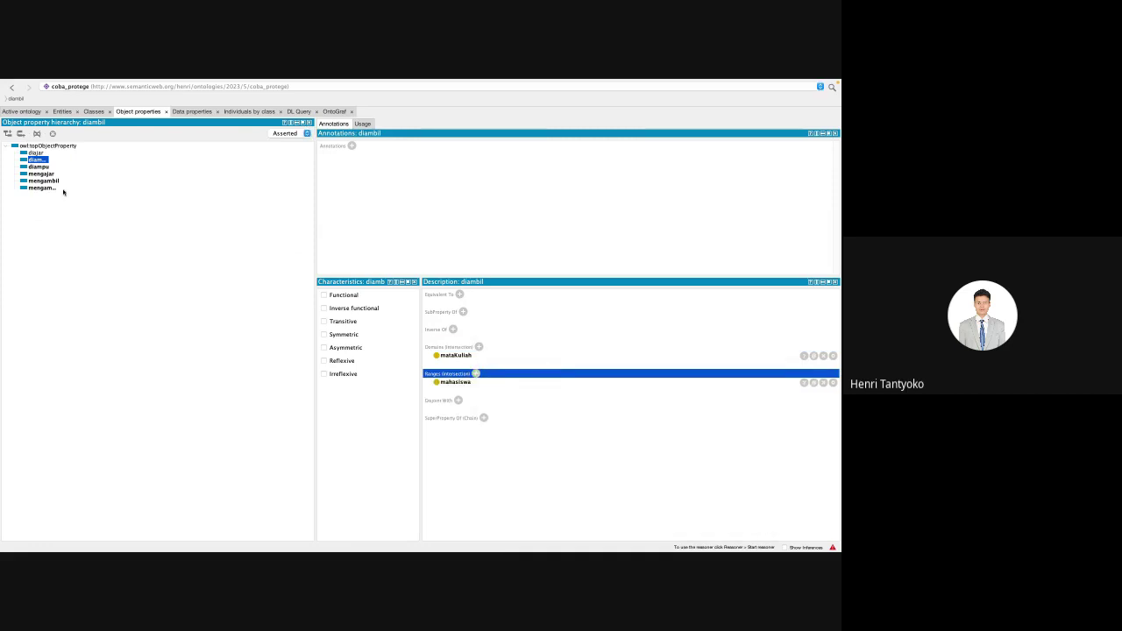
left_click(37, 153)
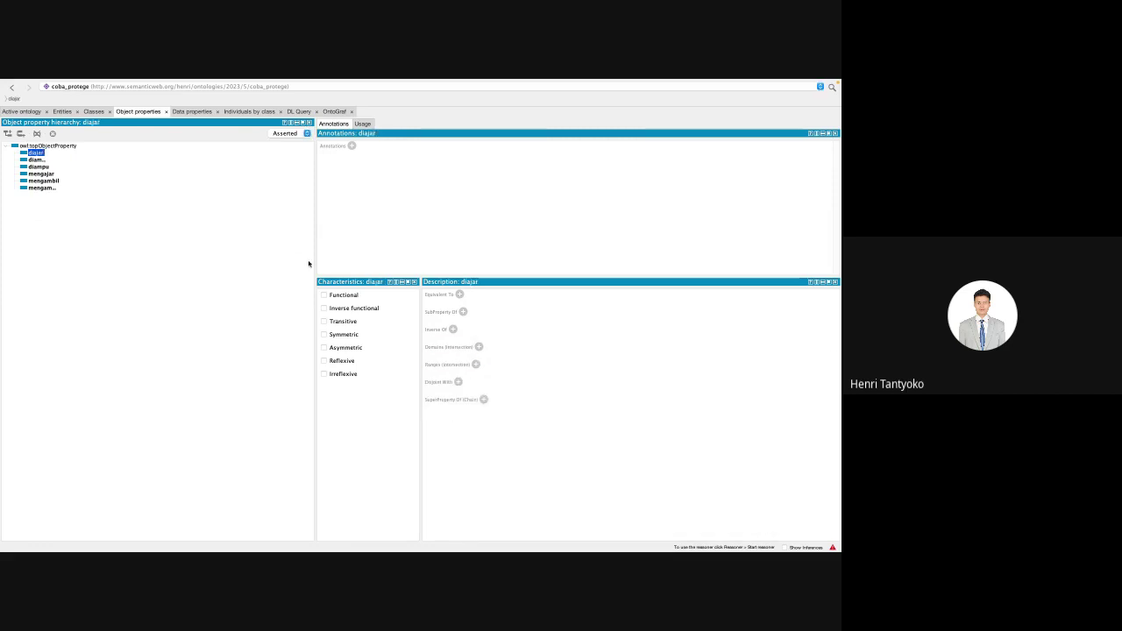
Step: Add mahasiswa as diajar's domain class and dosen as its range class
left_click(480, 349)
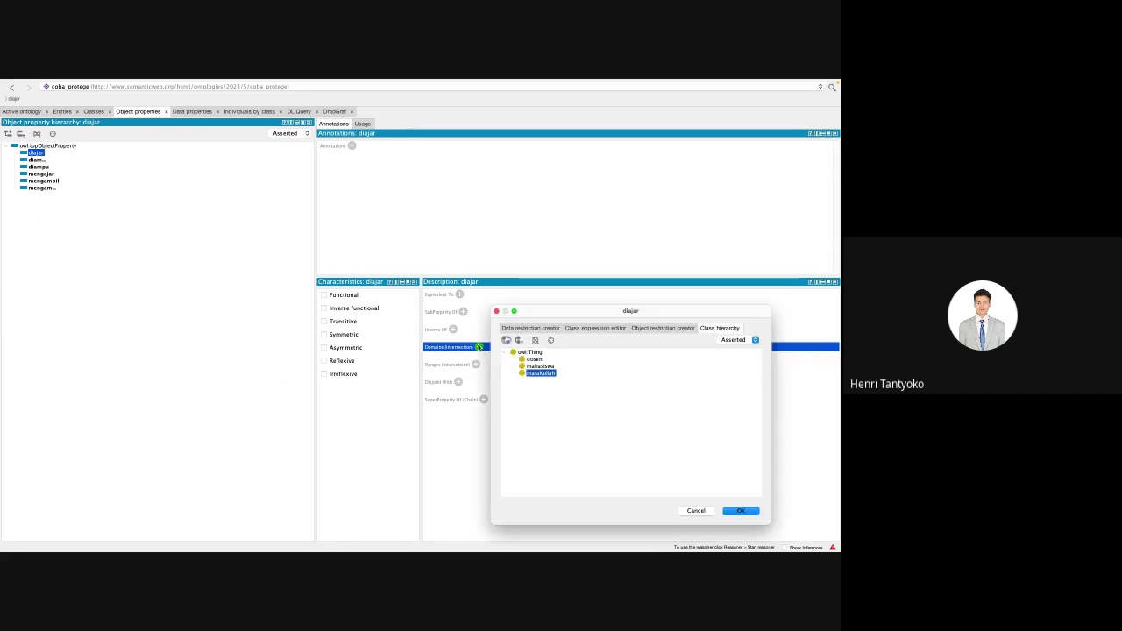
left_click(527, 366)
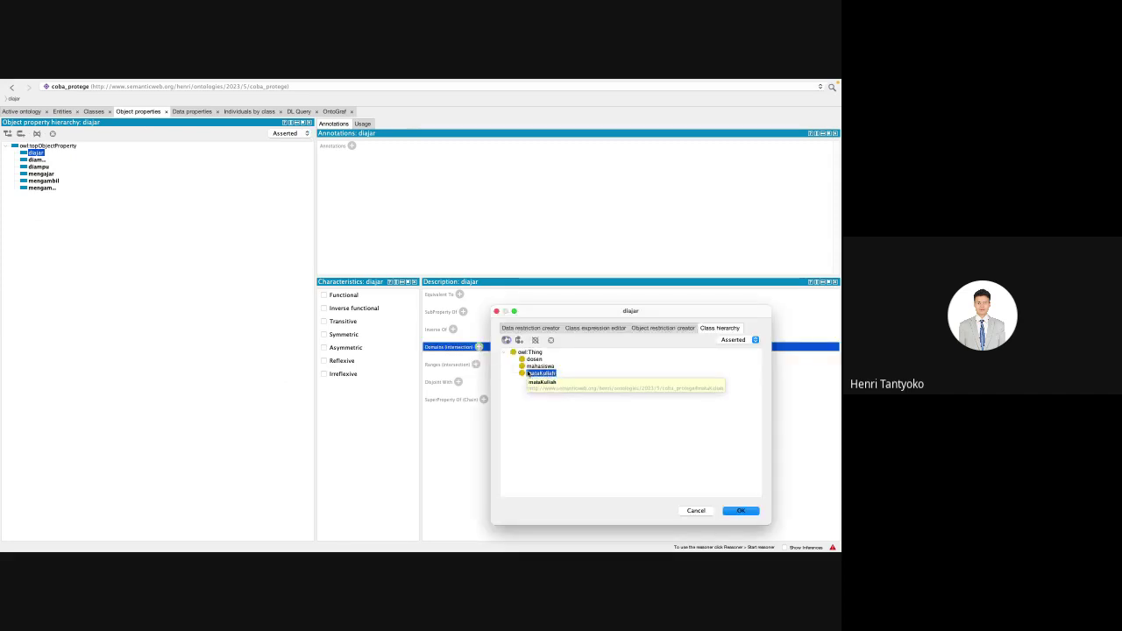
key("Return")
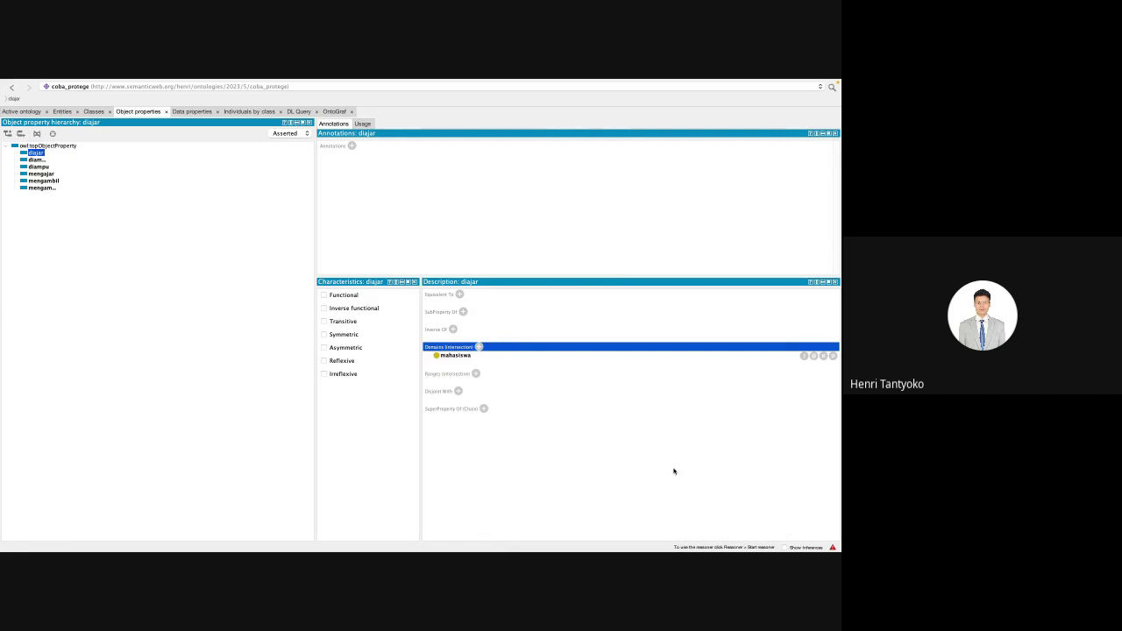
left_click(476, 373)
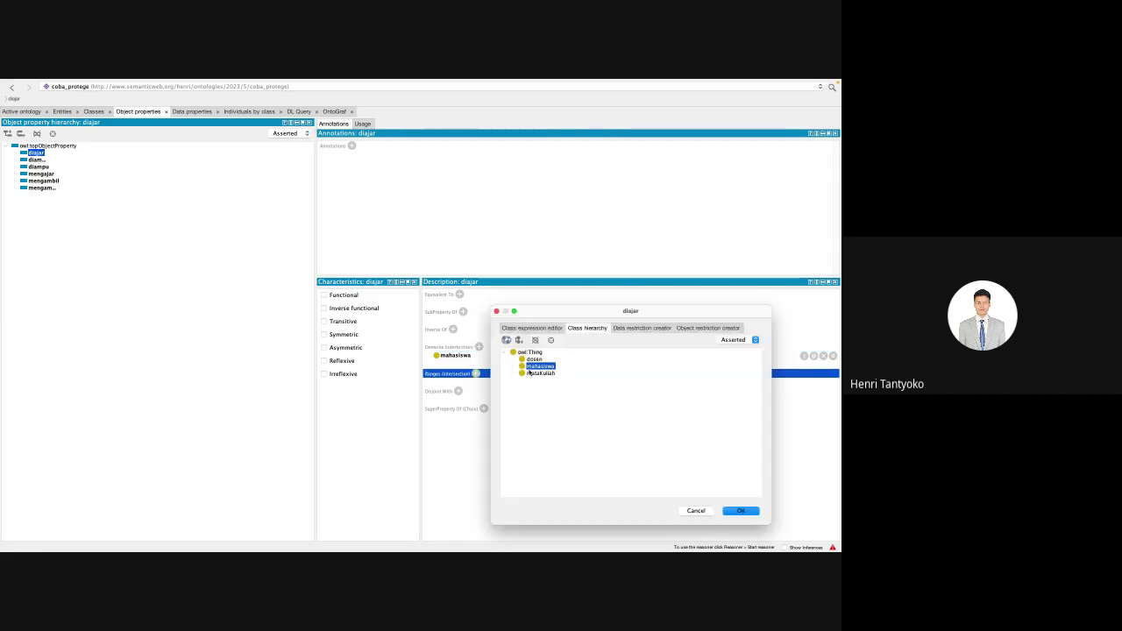
left_click(536, 359)
key("Return")
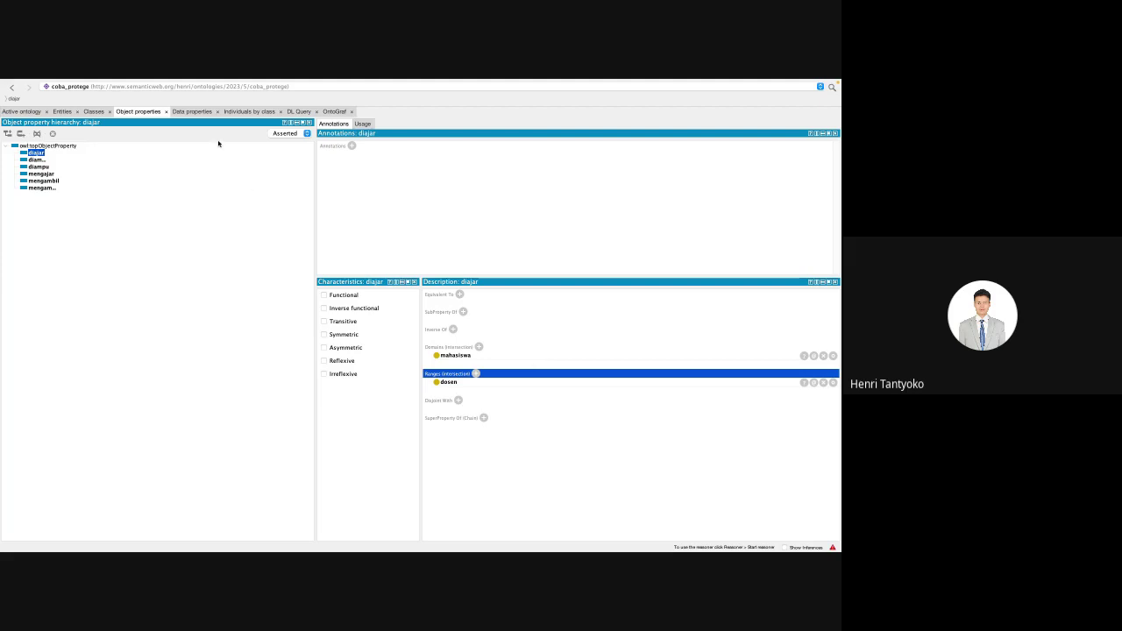
Step: Switch to the Data properties tab listing namaMhs, nidn, nim and the others
left_click(193, 112)
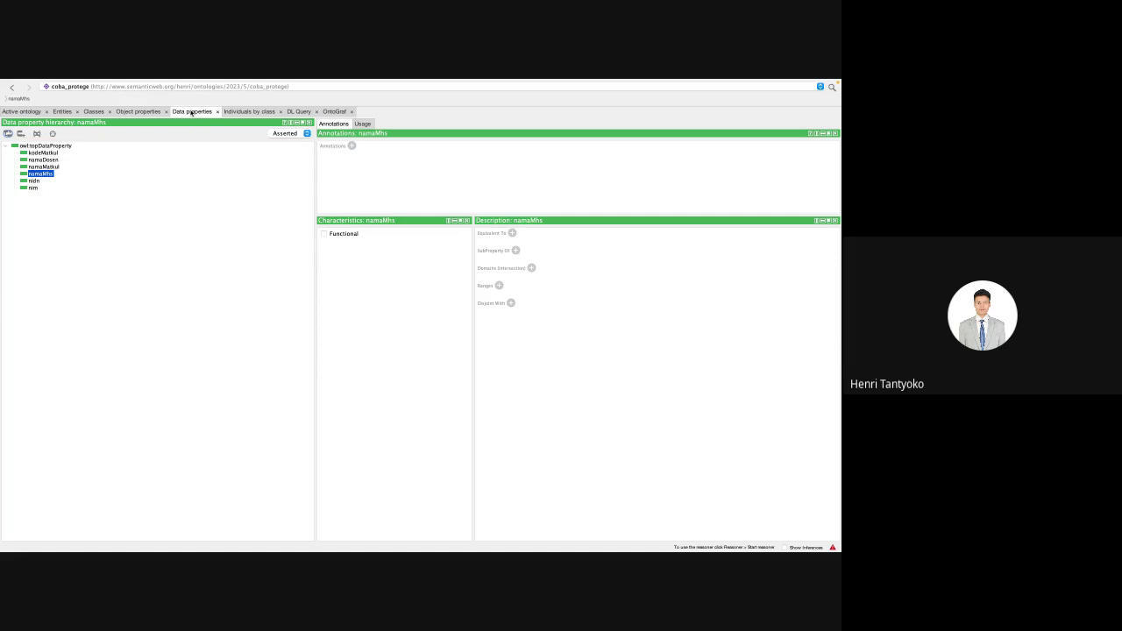
left_click(50, 153)
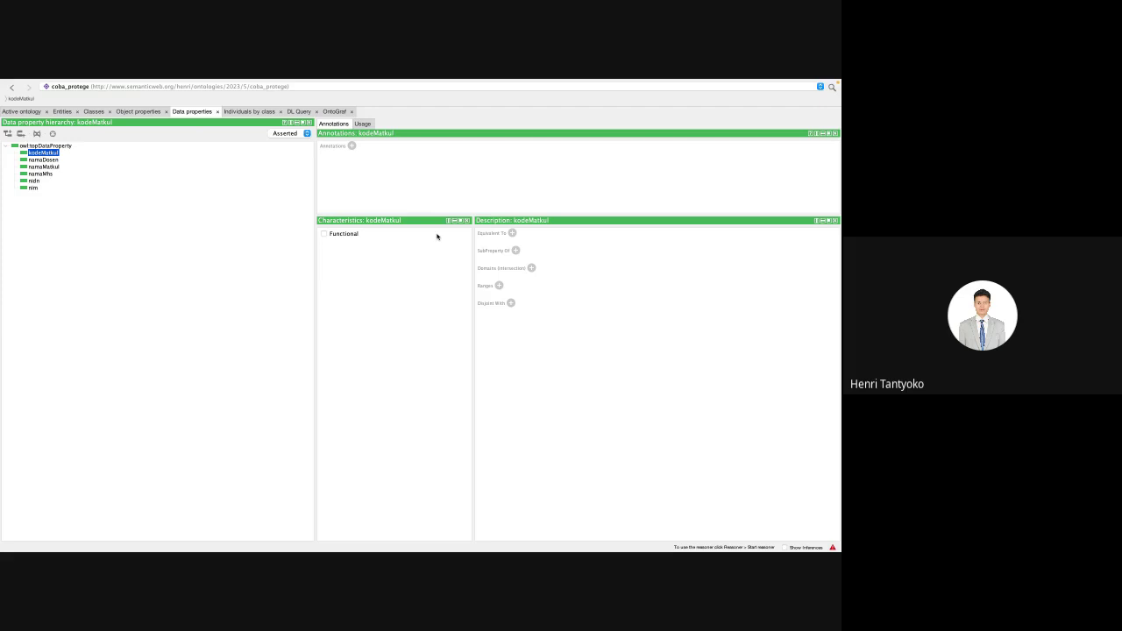
left_click(531, 268)
double_click(556, 321)
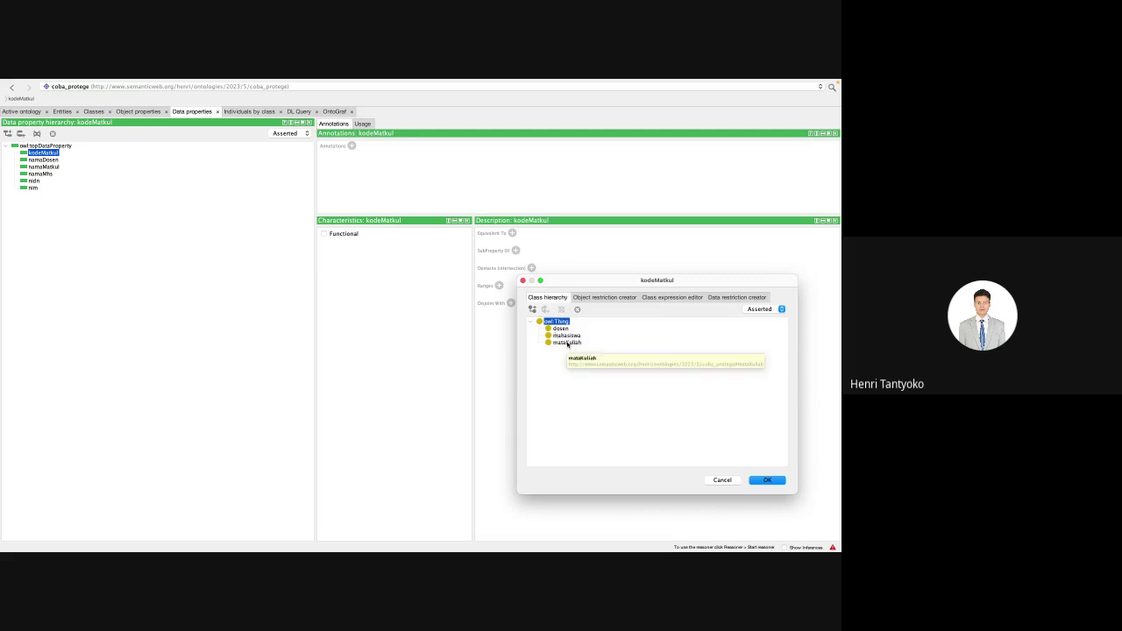
left_click(567, 343)
left_click(759, 481)
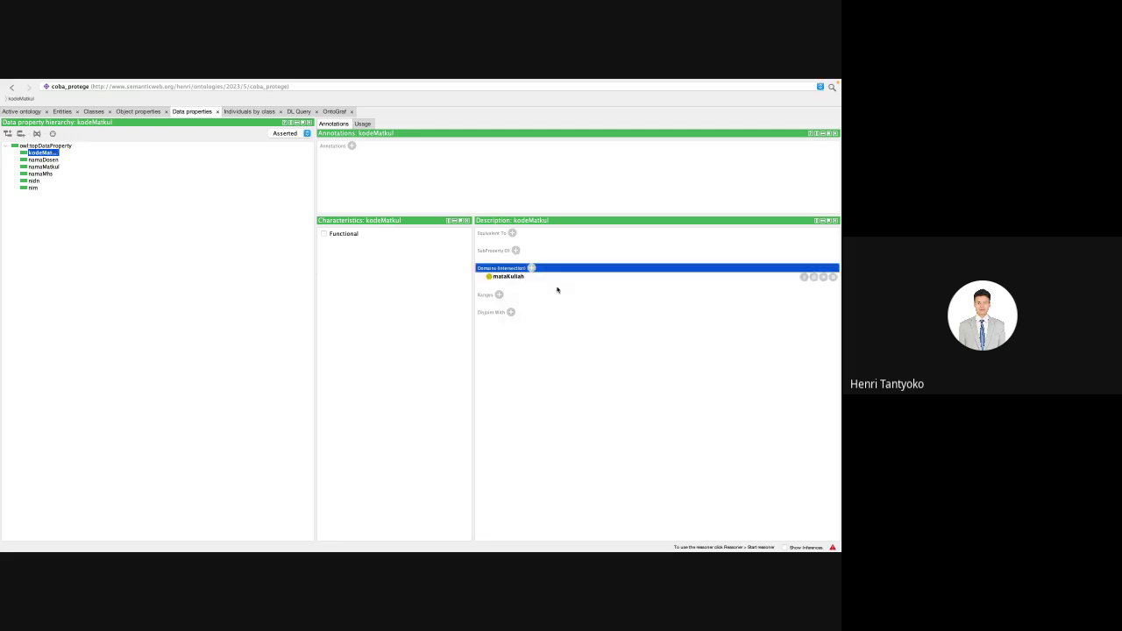
left_click(499, 294)
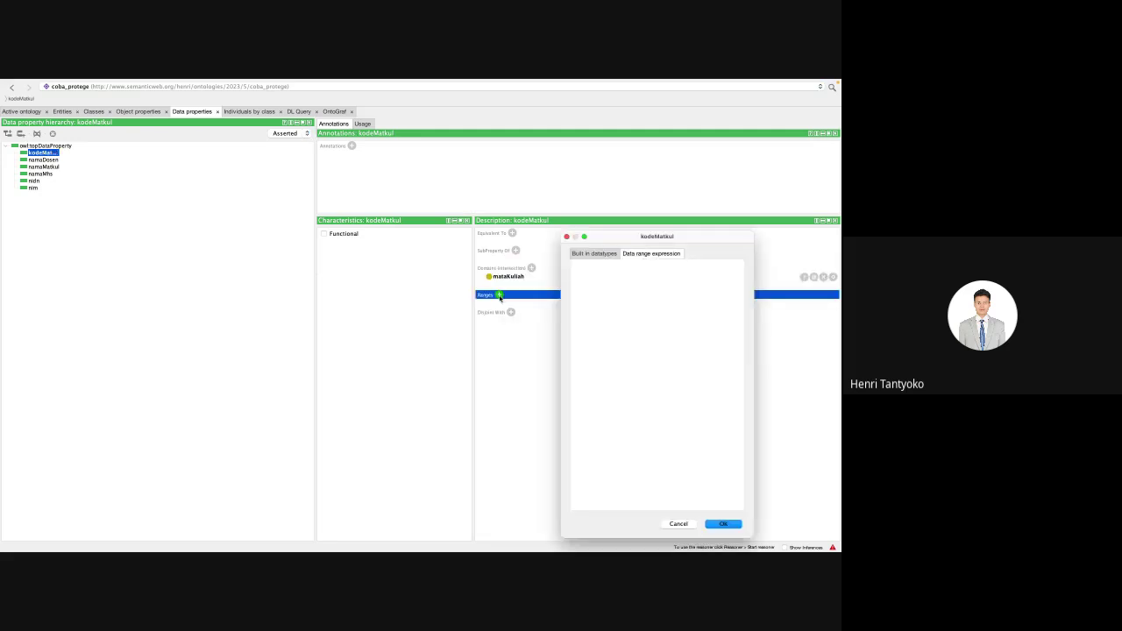
left_click(599, 253)
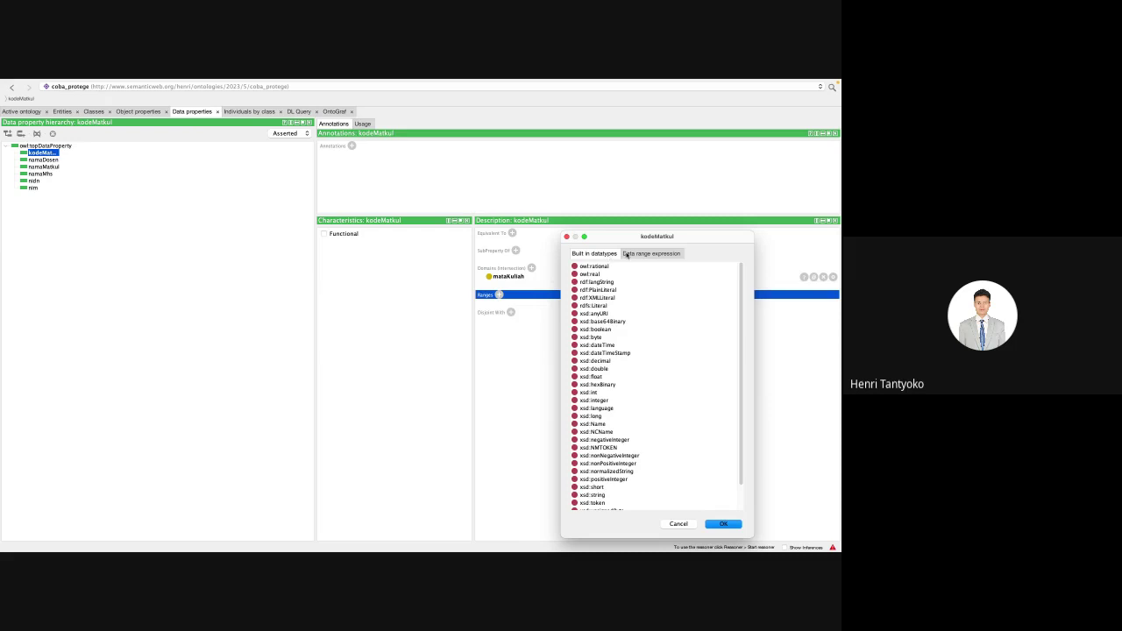
left_click(678, 523)
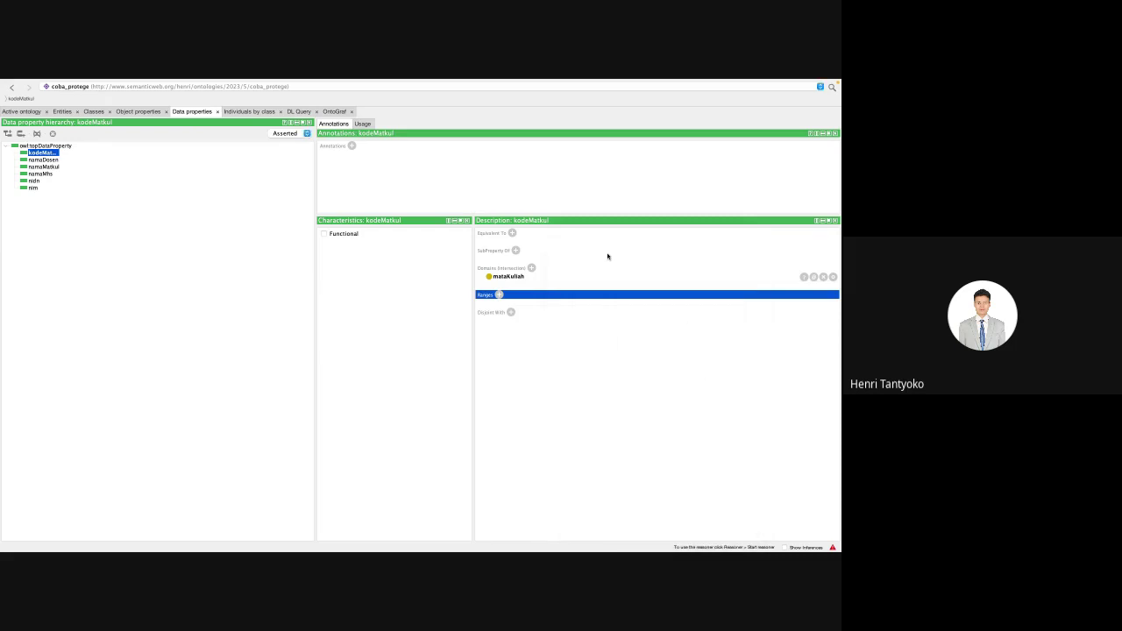
left_click(823, 277)
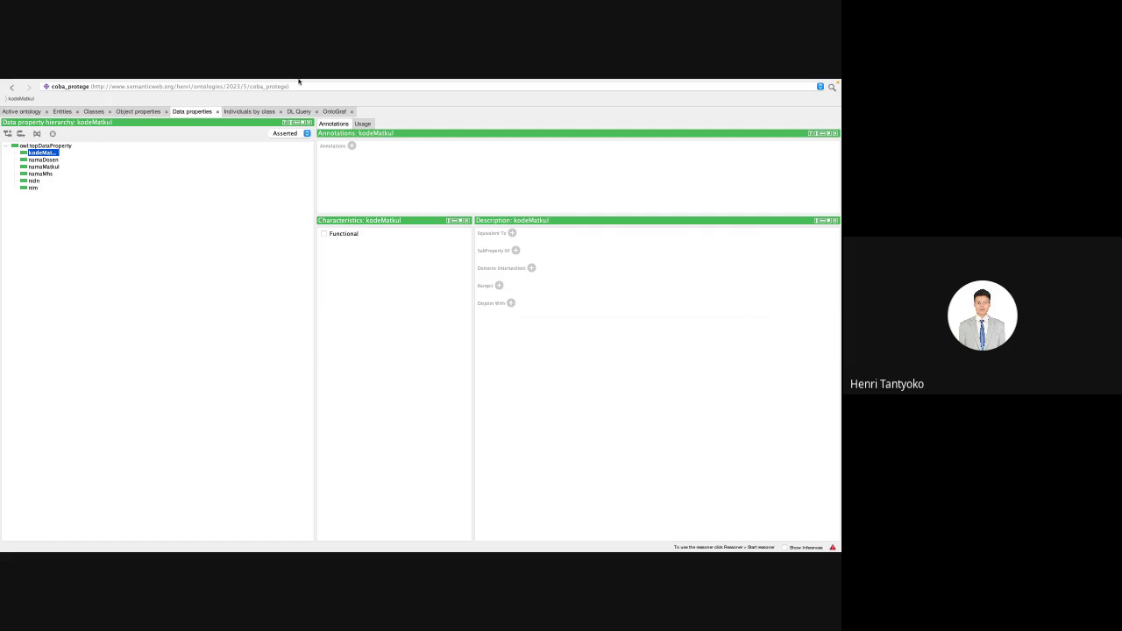
Step: Return to the Object properties tab to check diajar's domain mahasiswa and range dosen
left_click(140, 111)
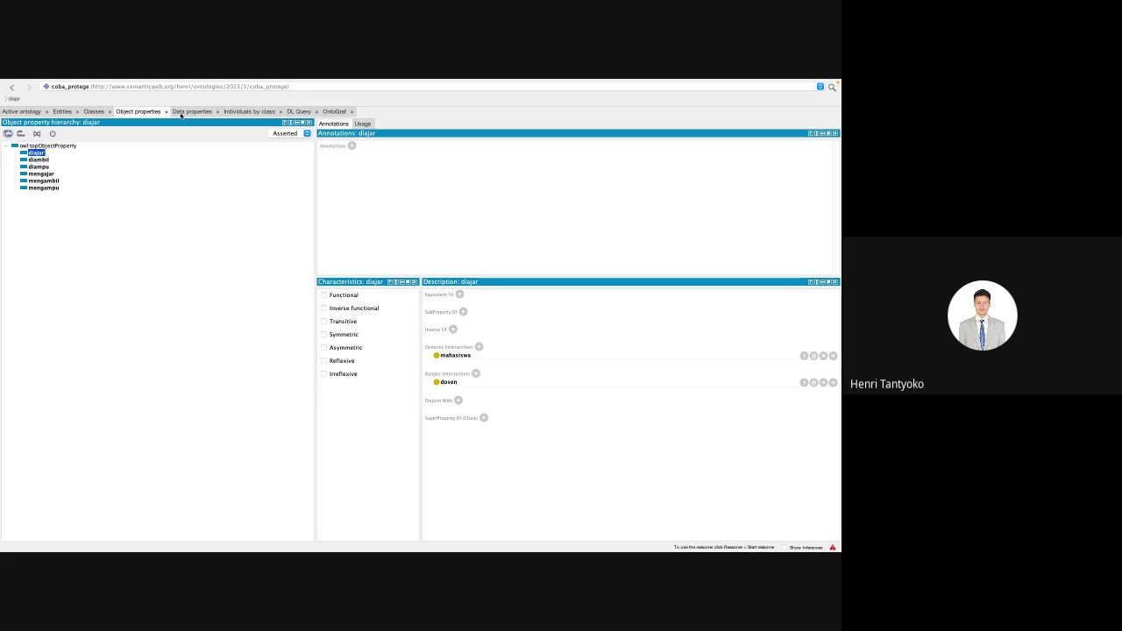
Step: Switch back to the Data properties tab
left_click(181, 112)
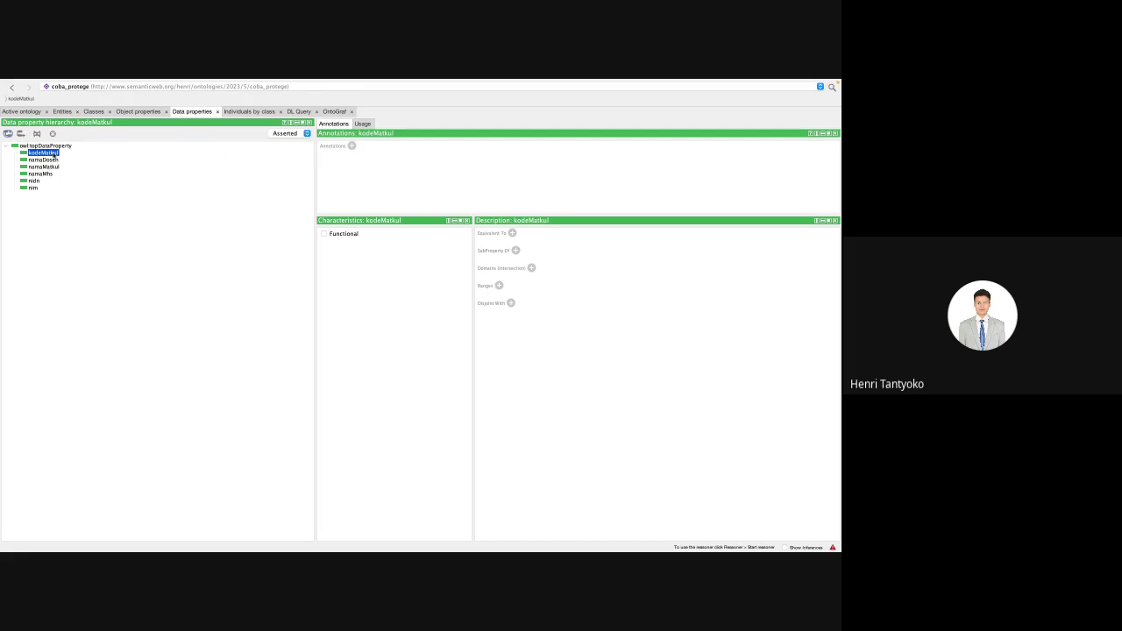
Step: Add mataKuliah as the domain class of kodeMatkul
left_click(532, 269)
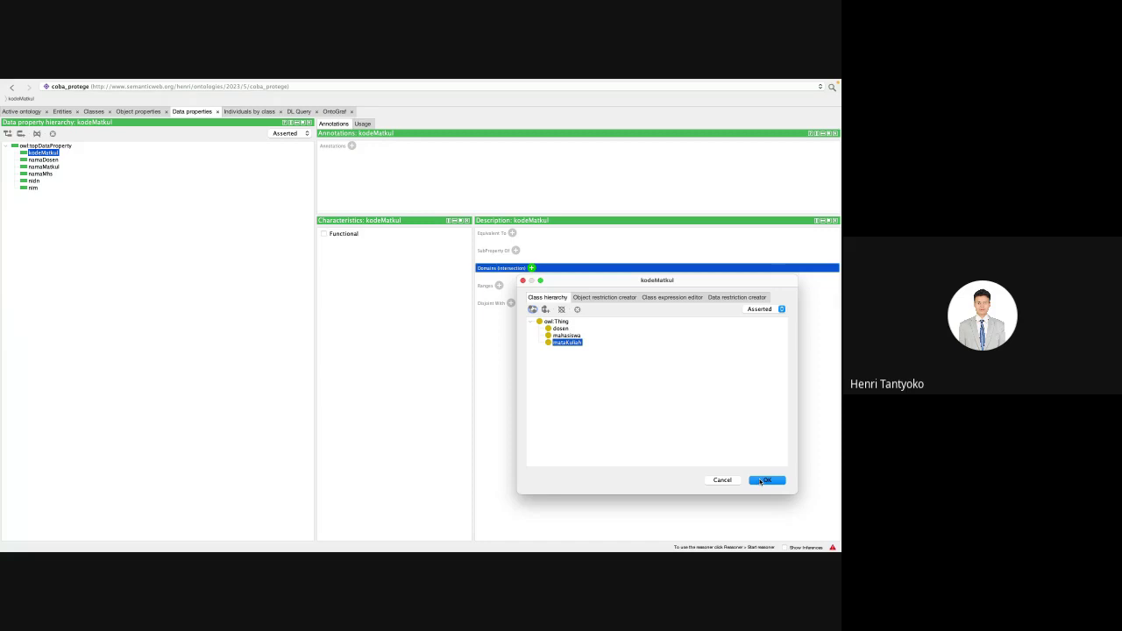
left_click(761, 482)
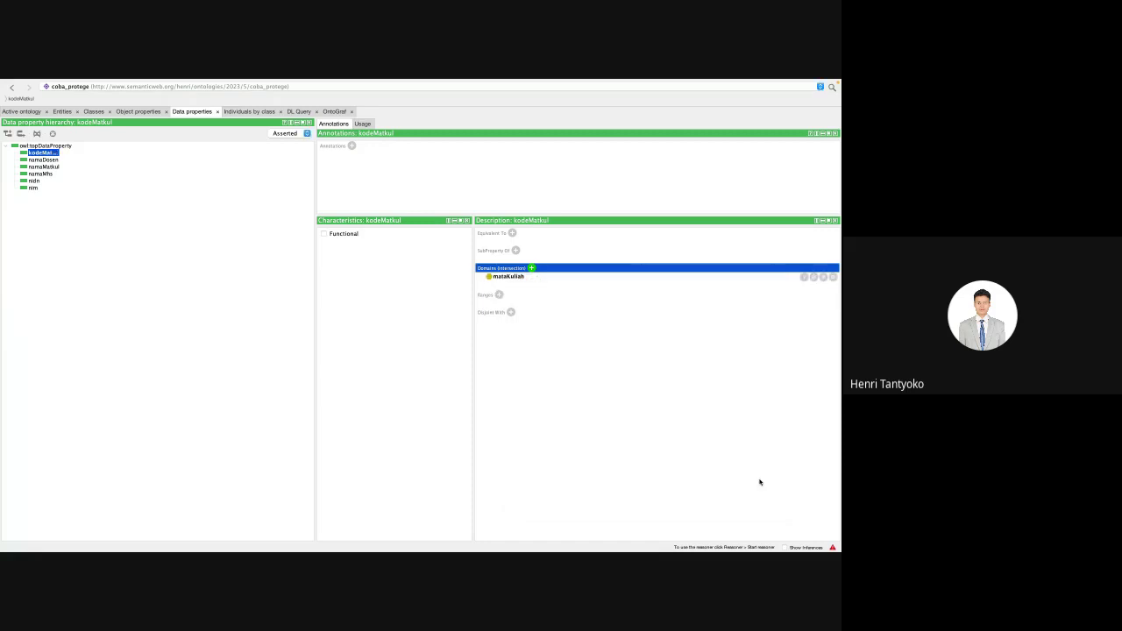
Step: Give kodeMatkul the xsd:string datatype range, then select the namaDosen property
left_click(499, 295)
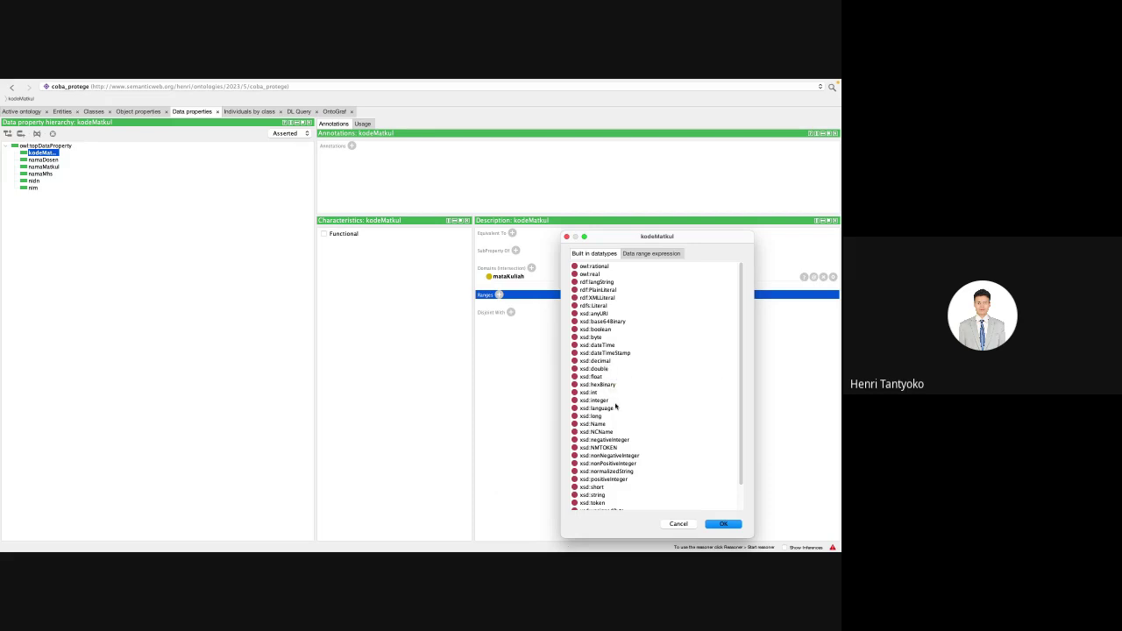
scroll(611, 410, "down", 1)
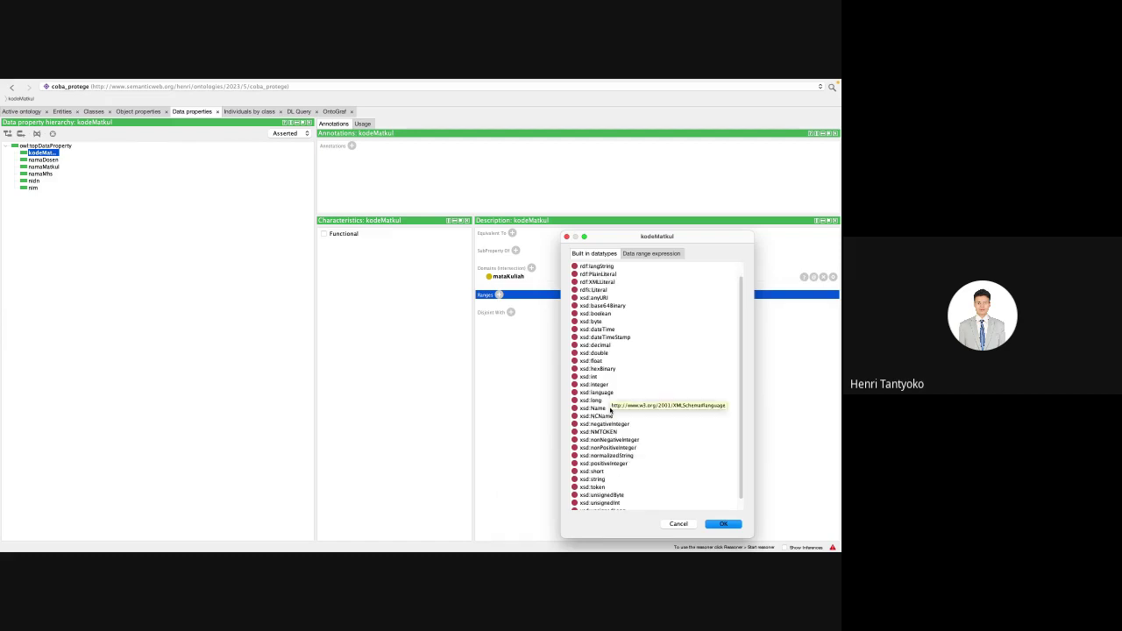
left_click(597, 481)
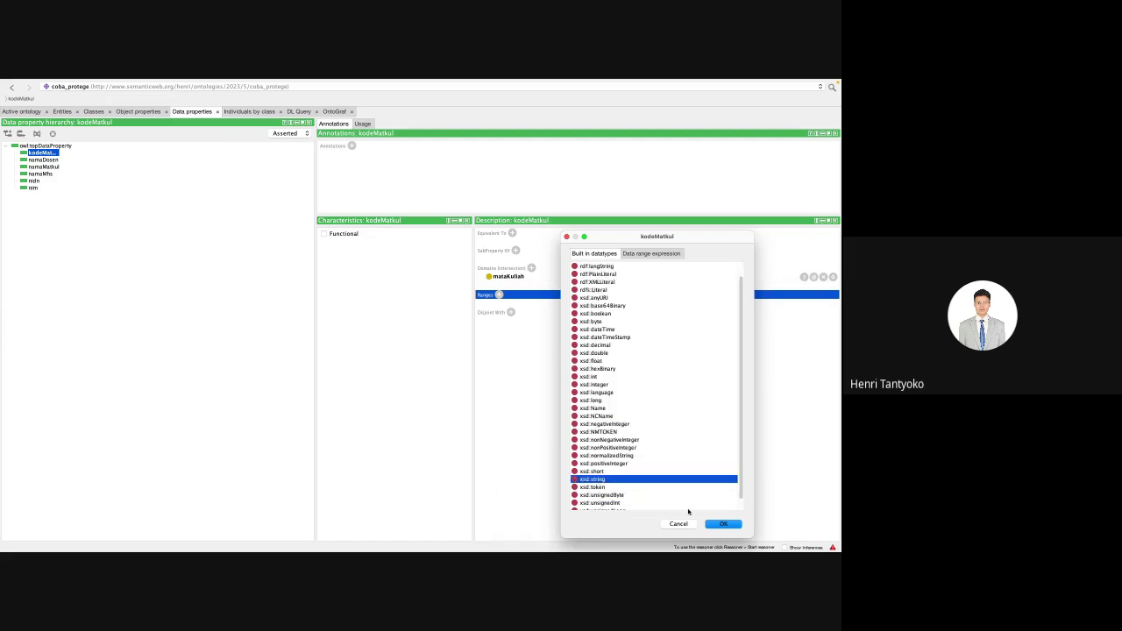
left_click(724, 525)
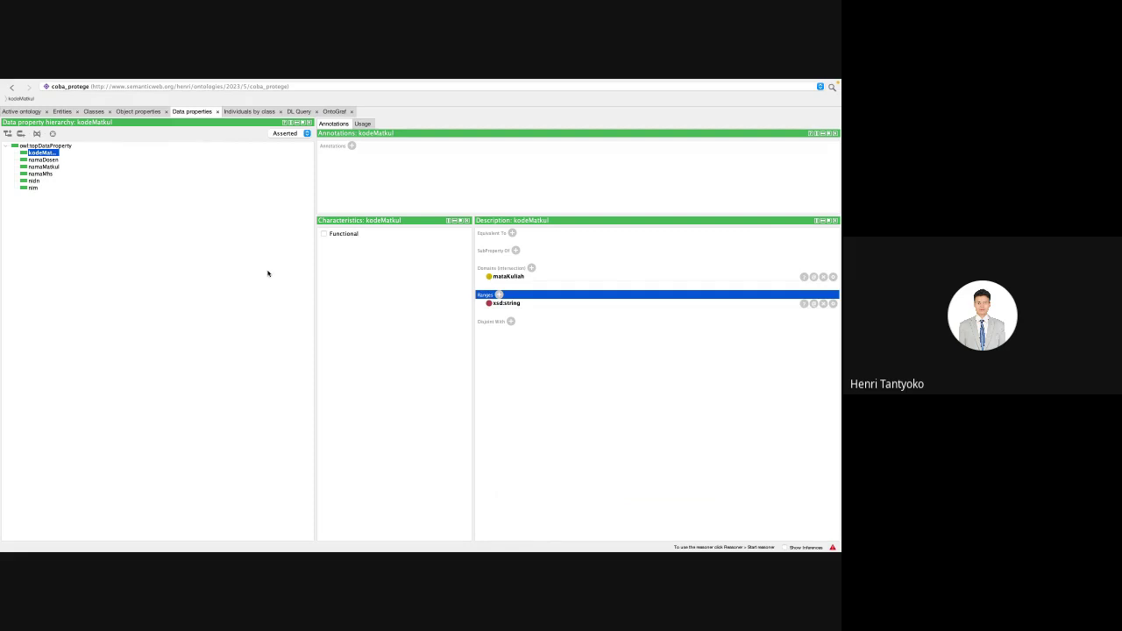
left_click(50, 161)
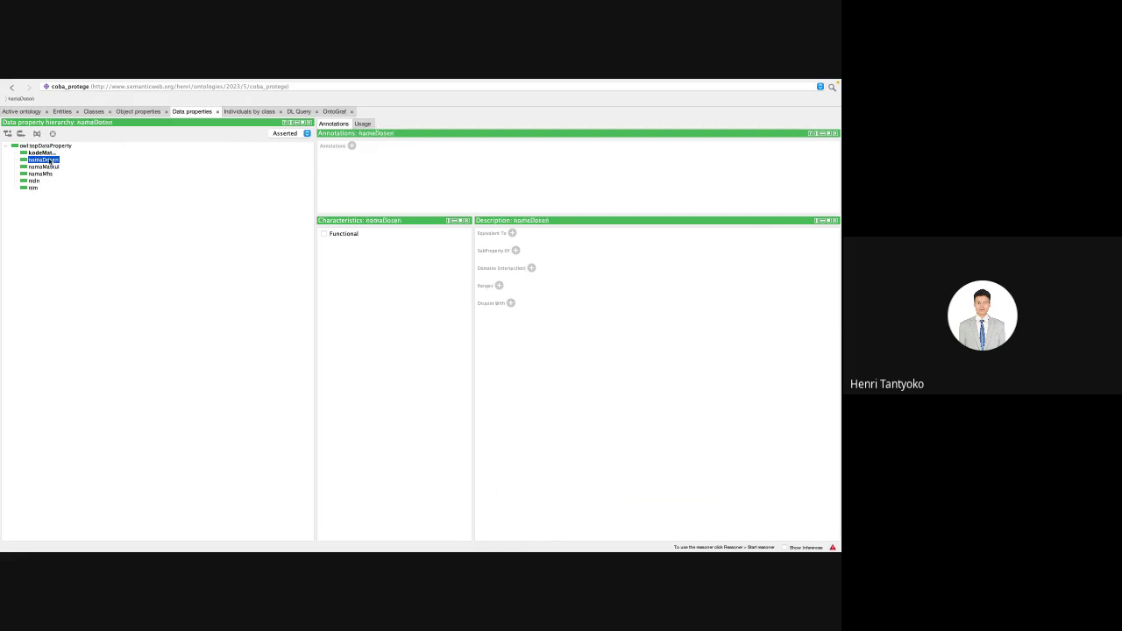
Step: Give namaDosen the domain dosen and the range xsd:string
left_click(531, 267)
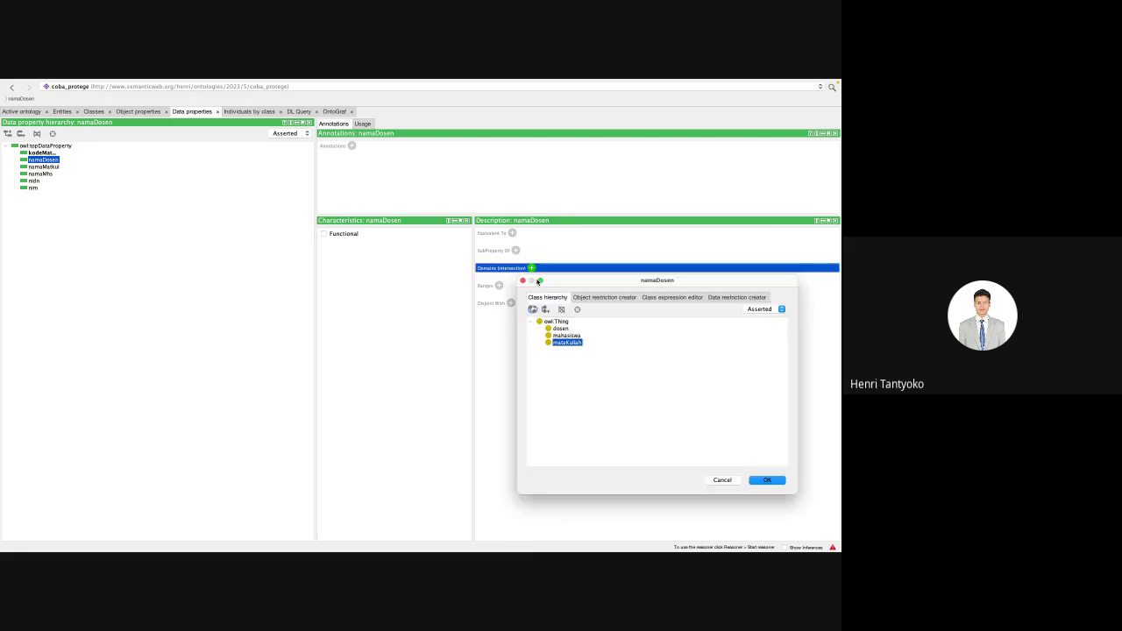
left_click(559, 329)
key("Return")
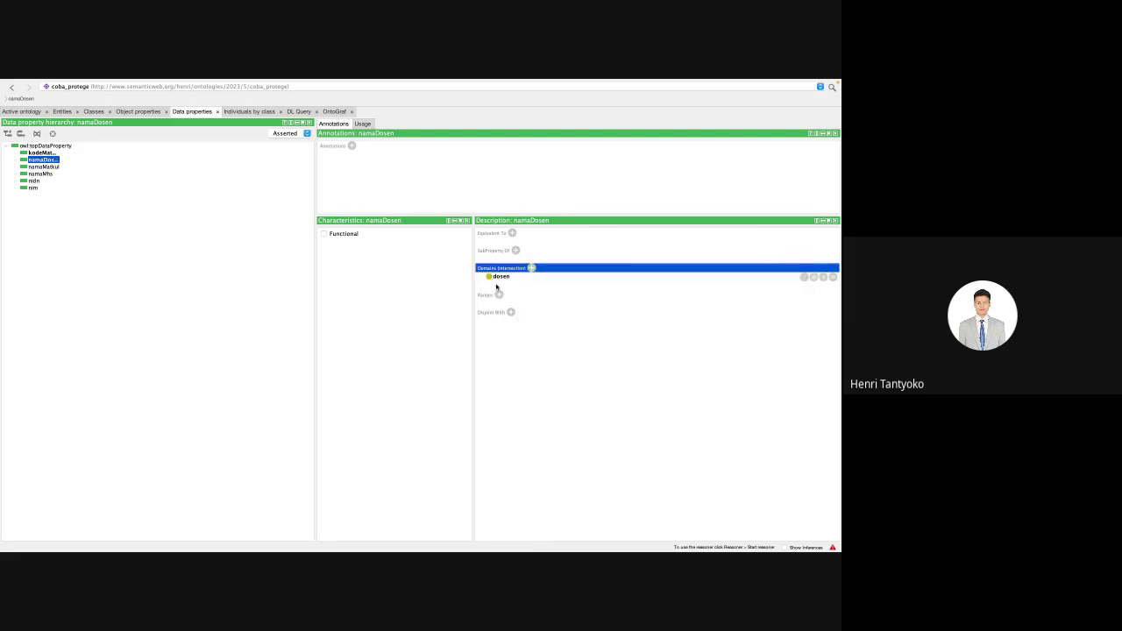
left_click(499, 295)
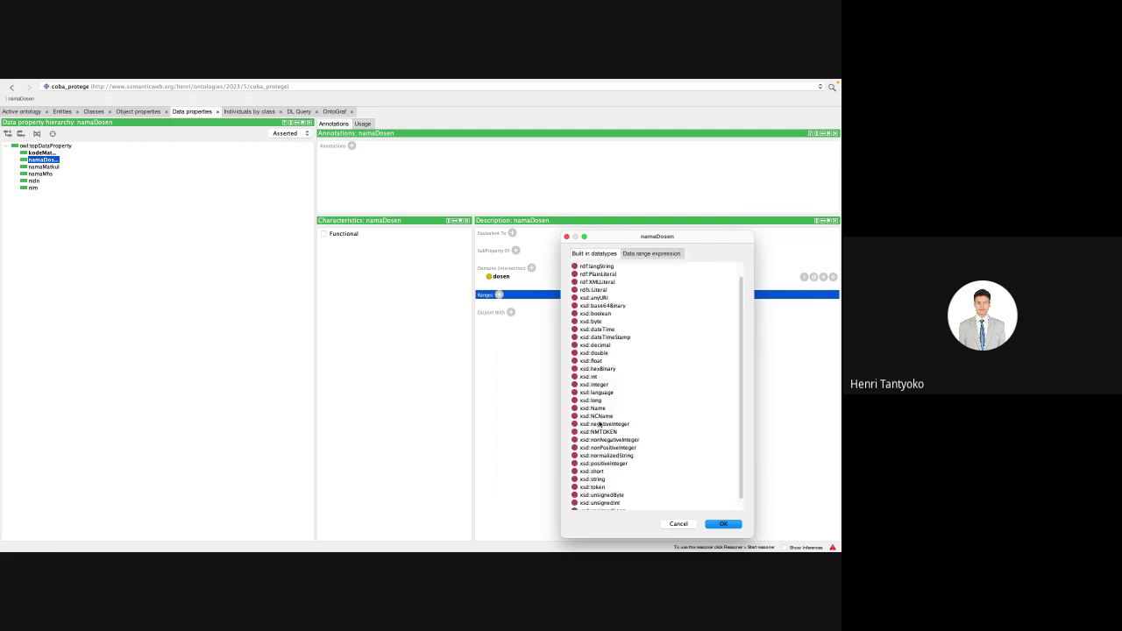
scroll(599, 424, "down", 1)
left_click(602, 467)
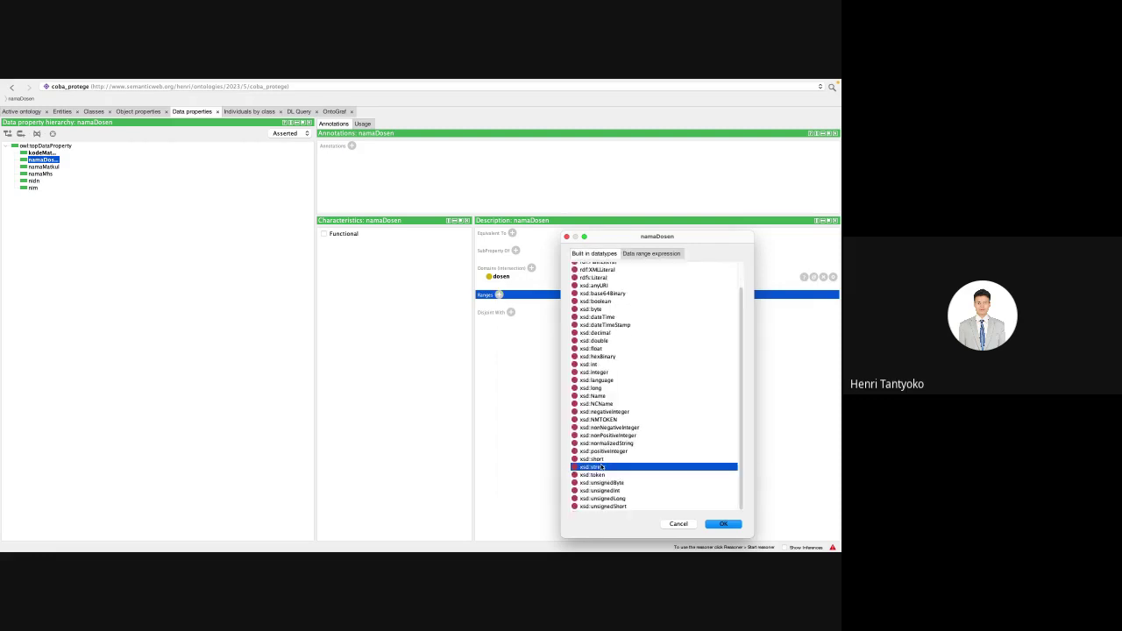
double_click(601, 467)
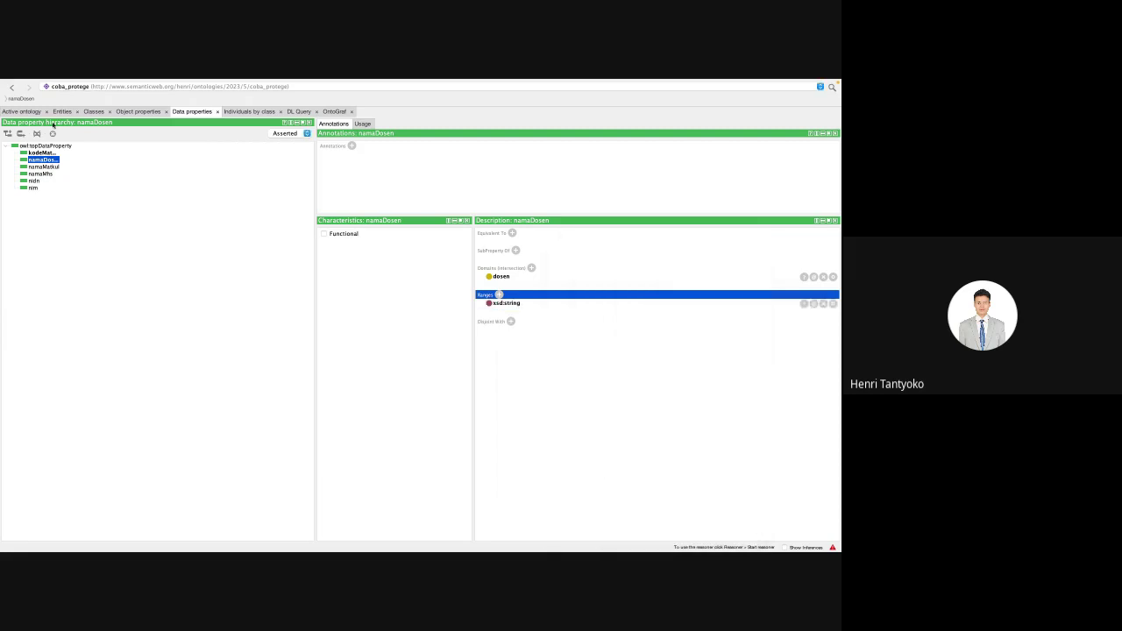
Step: Give namaMatkul domain mataKuliah and range xsd:string, then select namaMhs
left_click(42, 167)
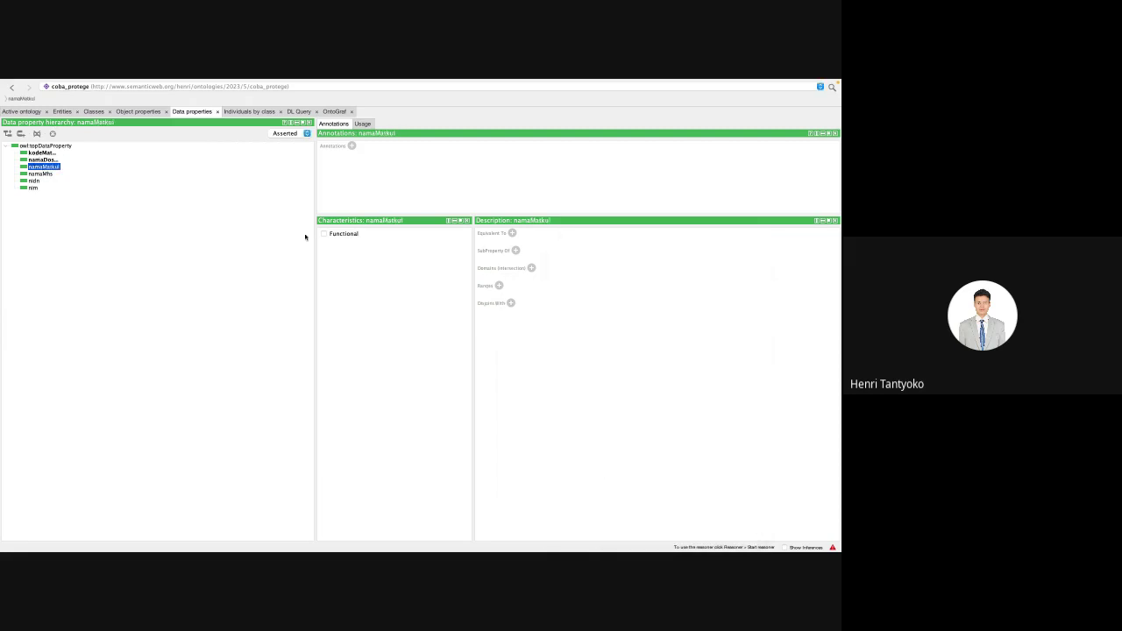
left_click(530, 268)
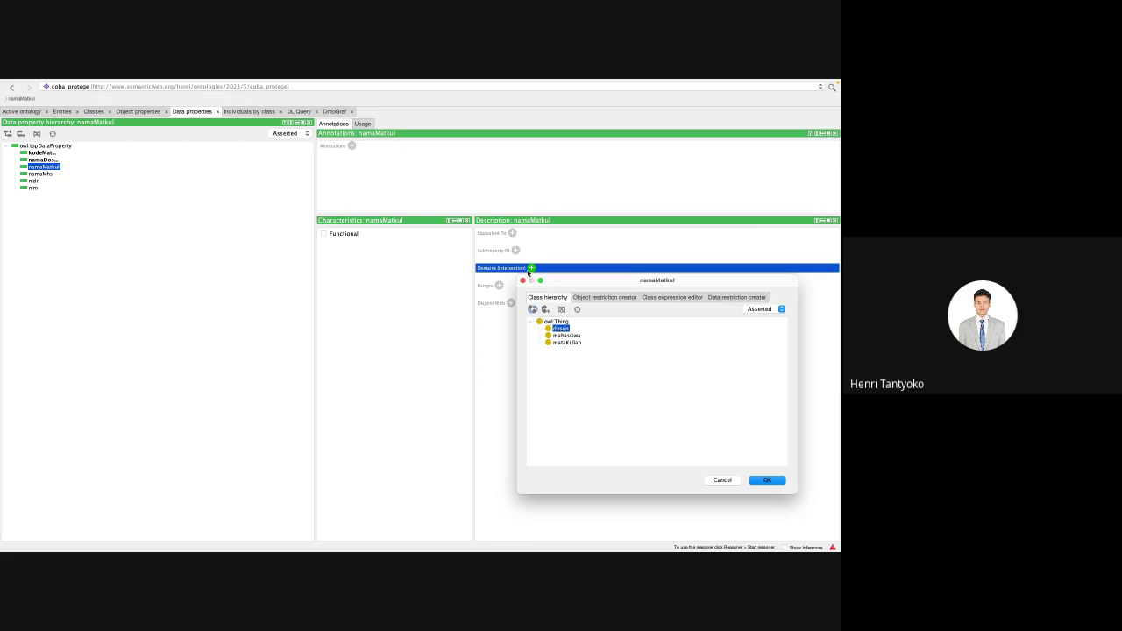
left_click(564, 343)
key("Return")
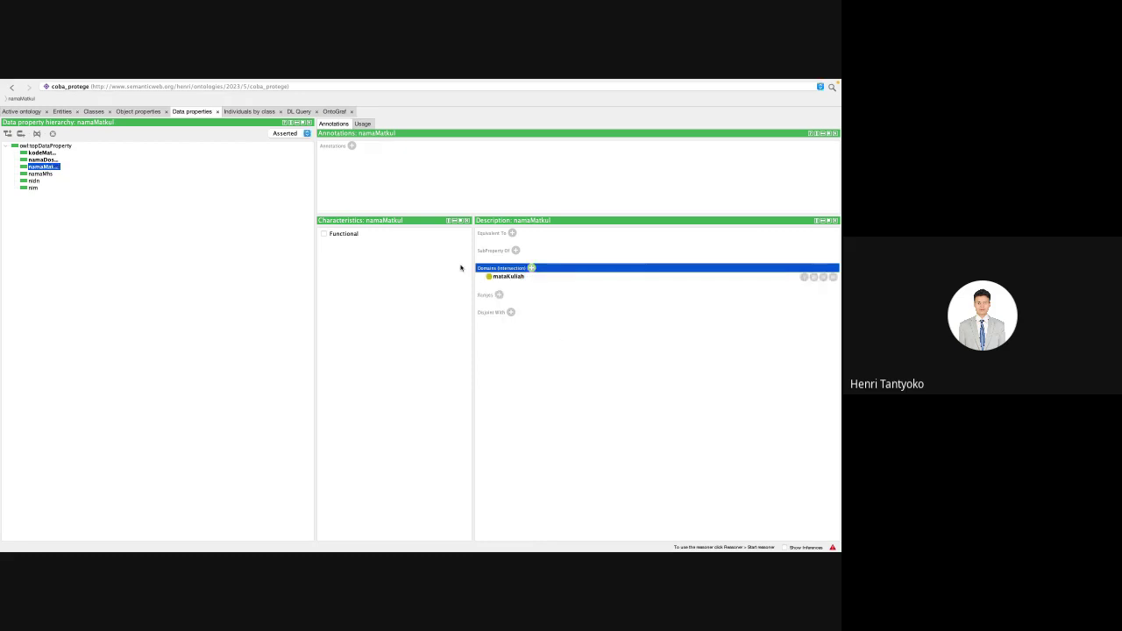
left_click(489, 296)
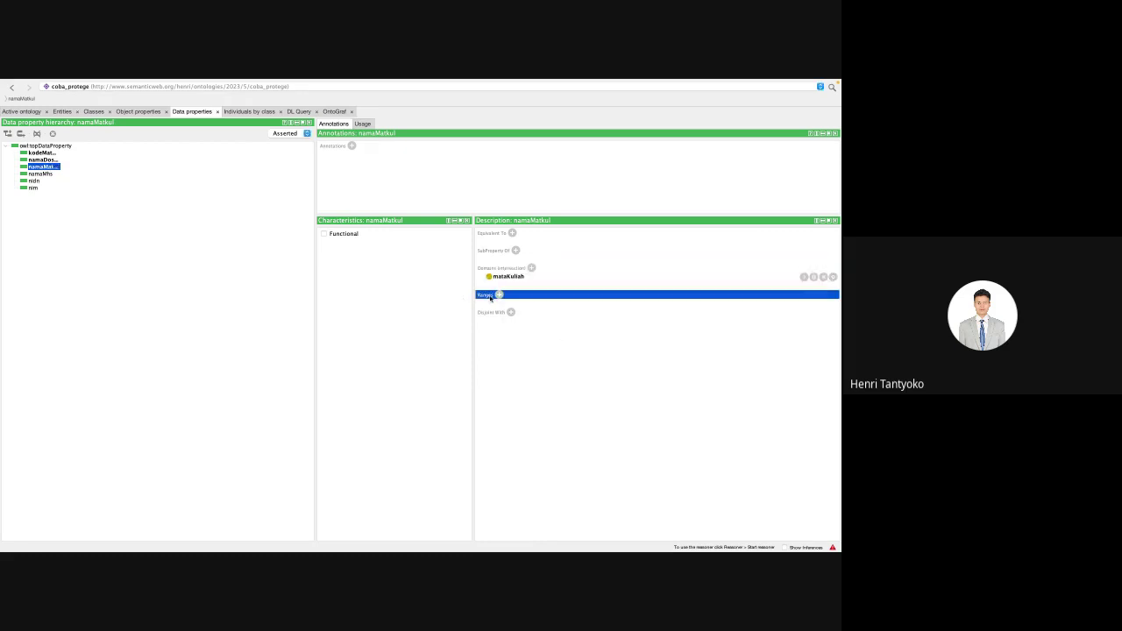
left_click(499, 294)
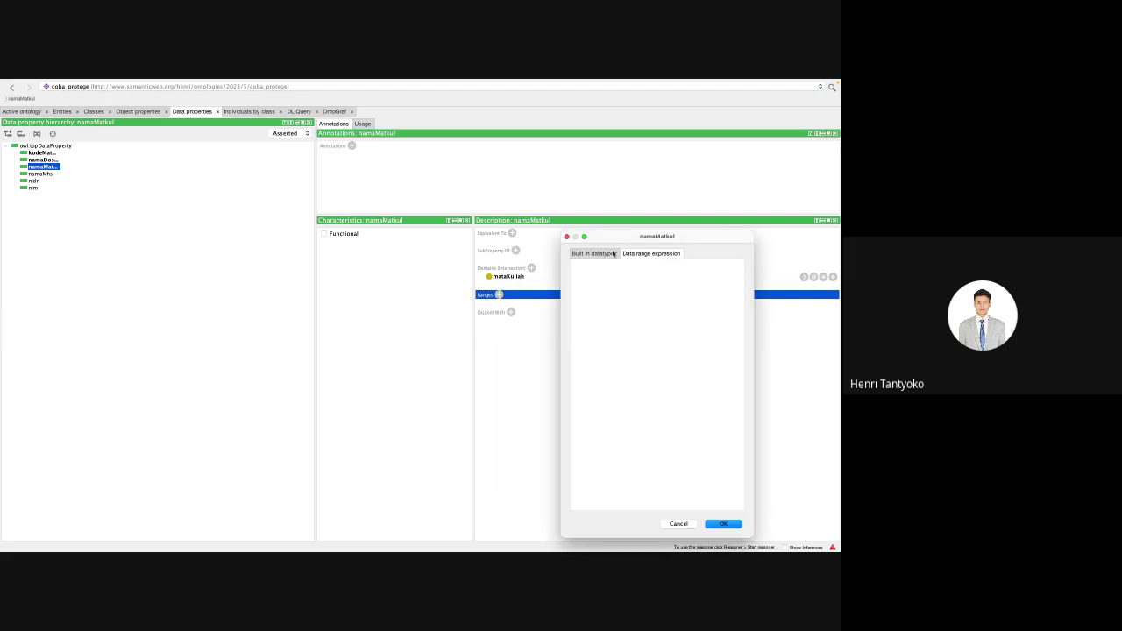
left_click(613, 254)
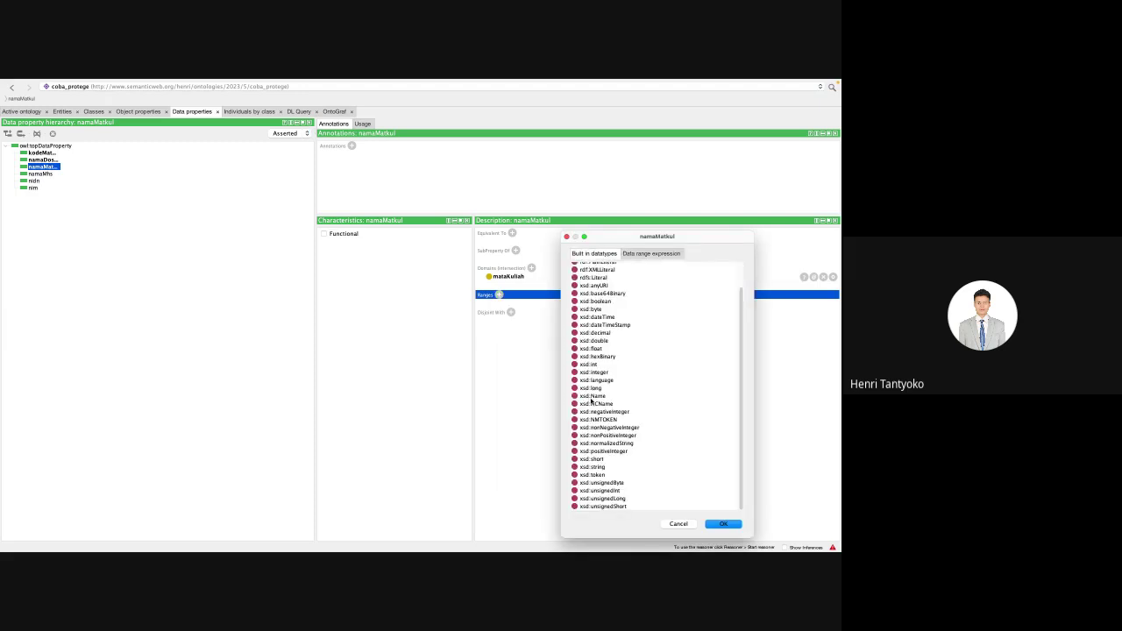
left_click(601, 467)
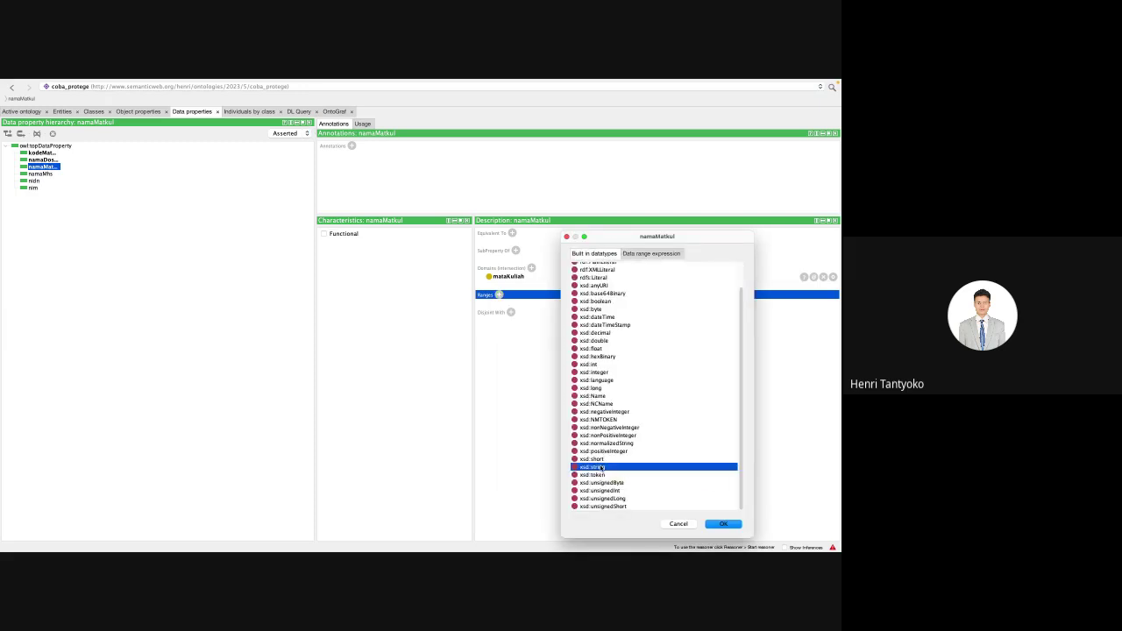
double_click(601, 467)
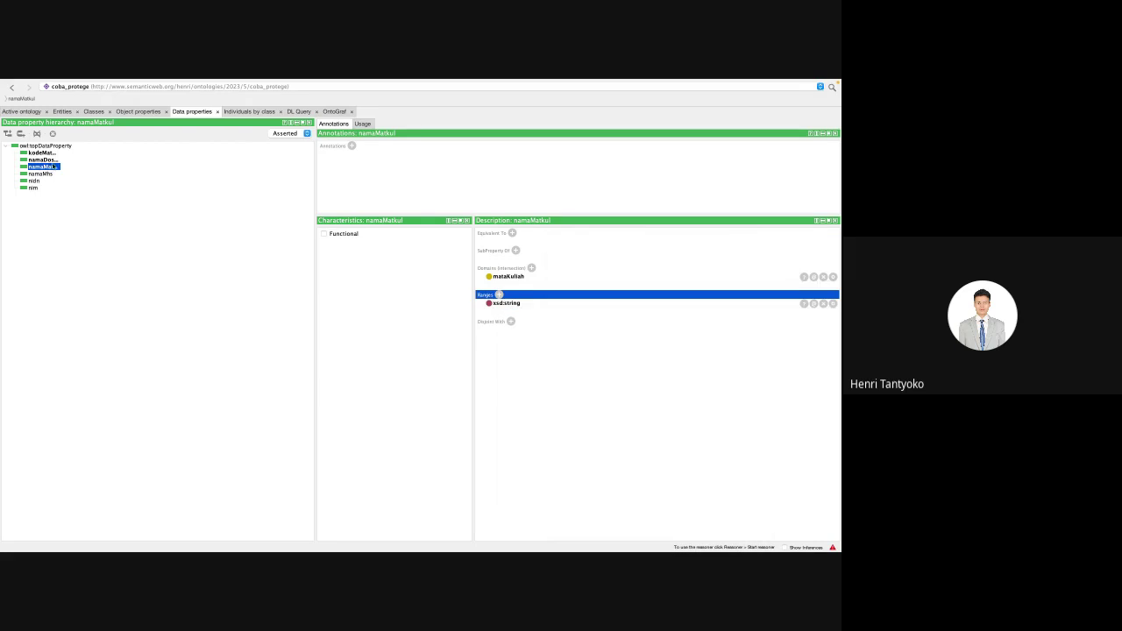
left_click(48, 174)
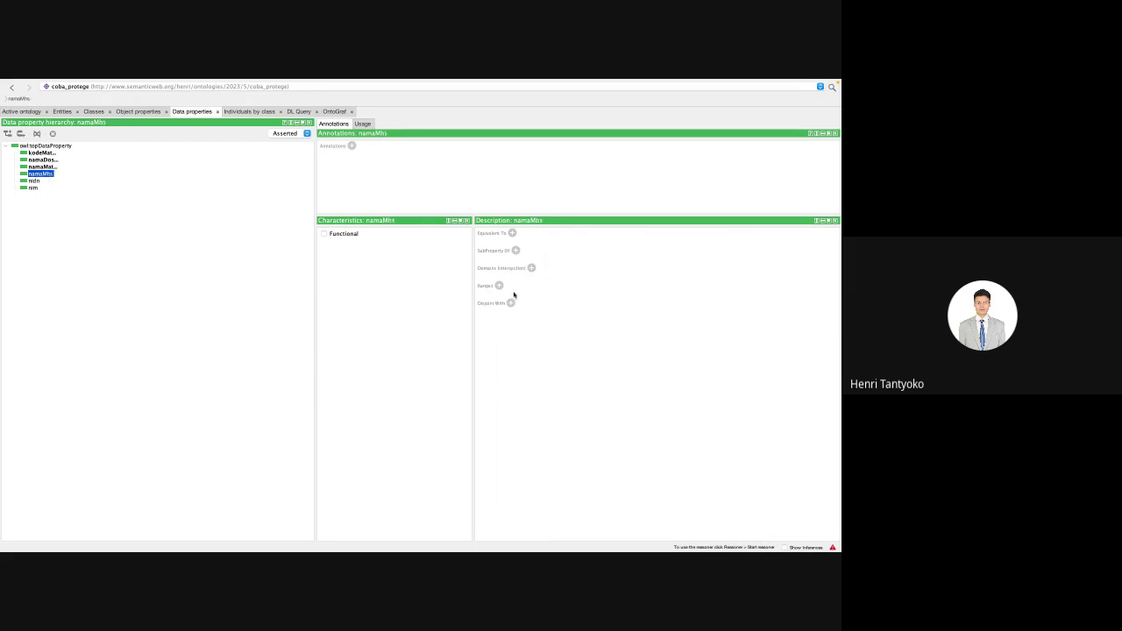
Step: Give namaMhs the domain mahasiswa and the range xsd:string
left_click(531, 268)
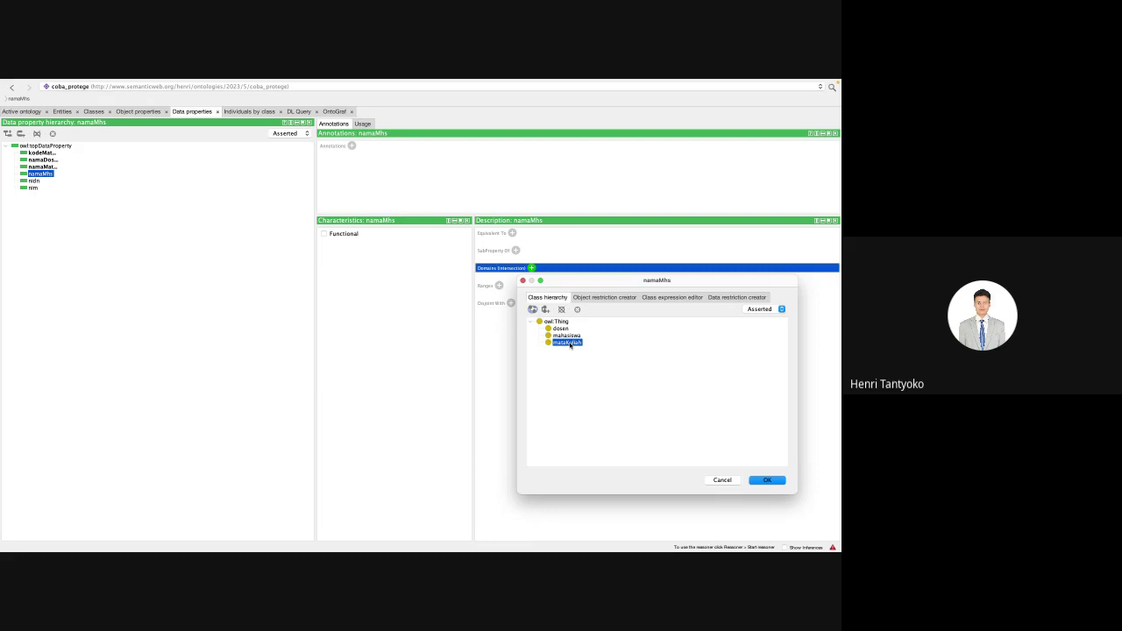
left_click(570, 337)
key("Return")
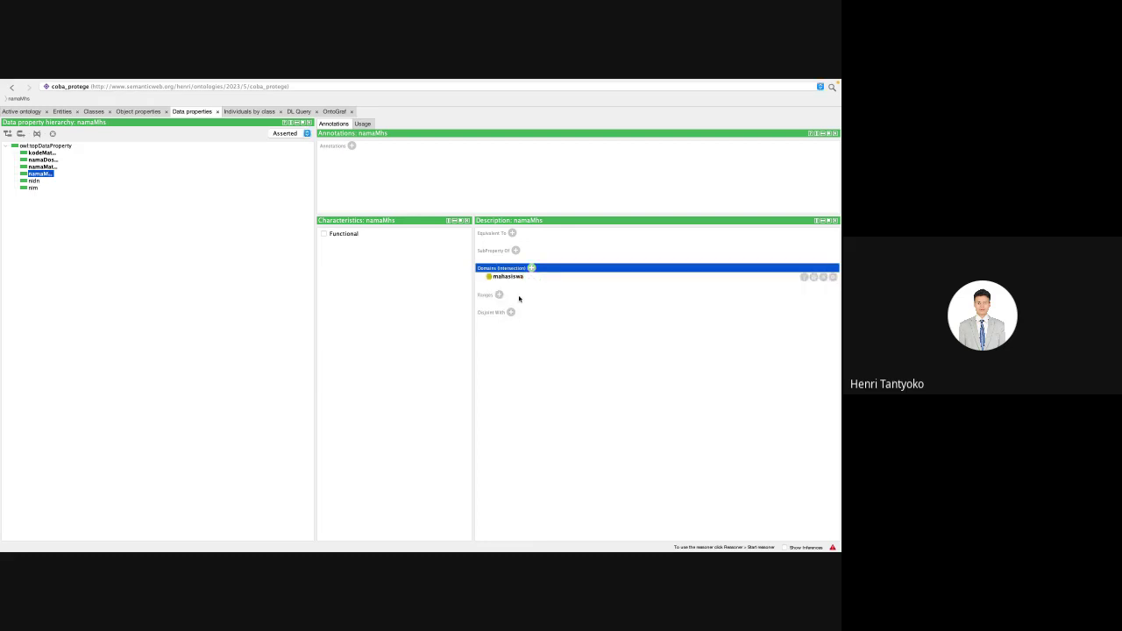
left_click(499, 294)
left_click(595, 254)
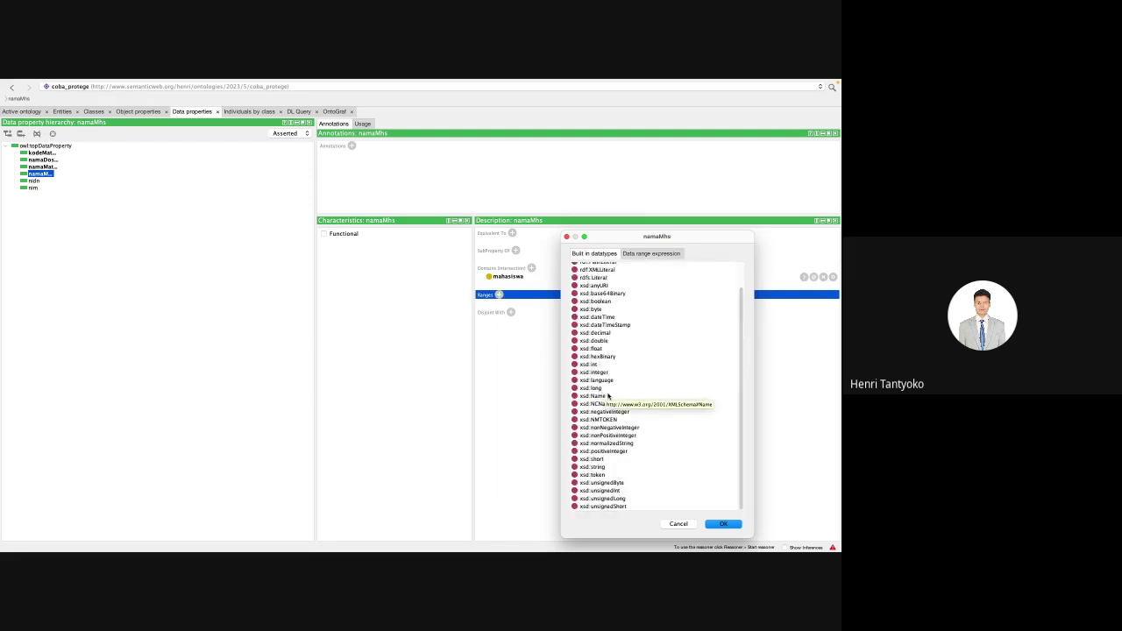
left_click(602, 467)
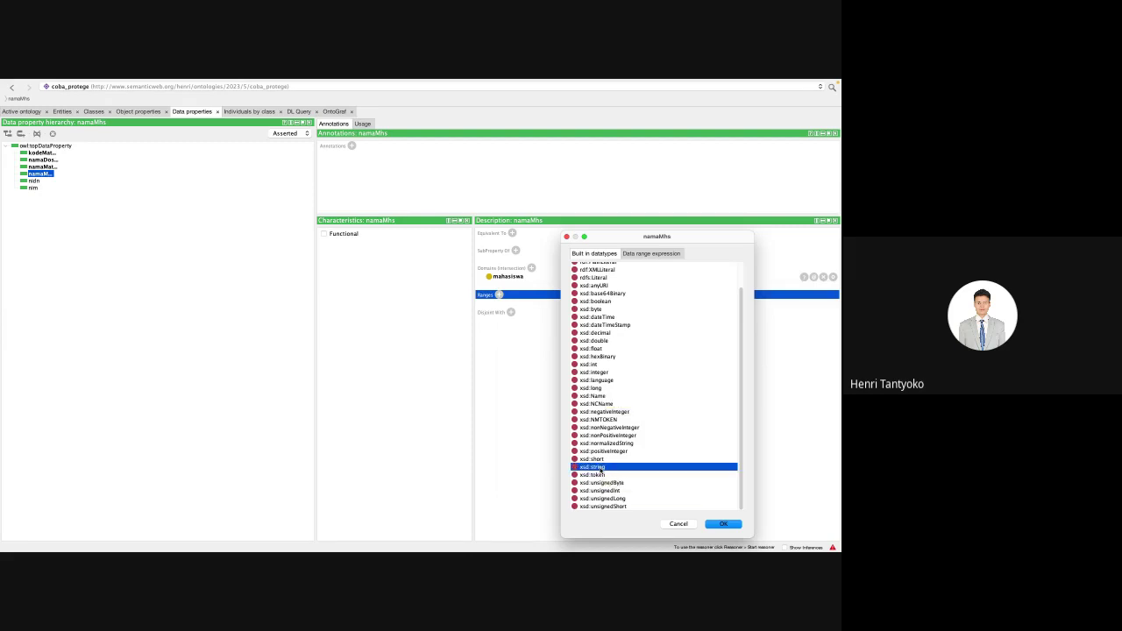
double_click(601, 468)
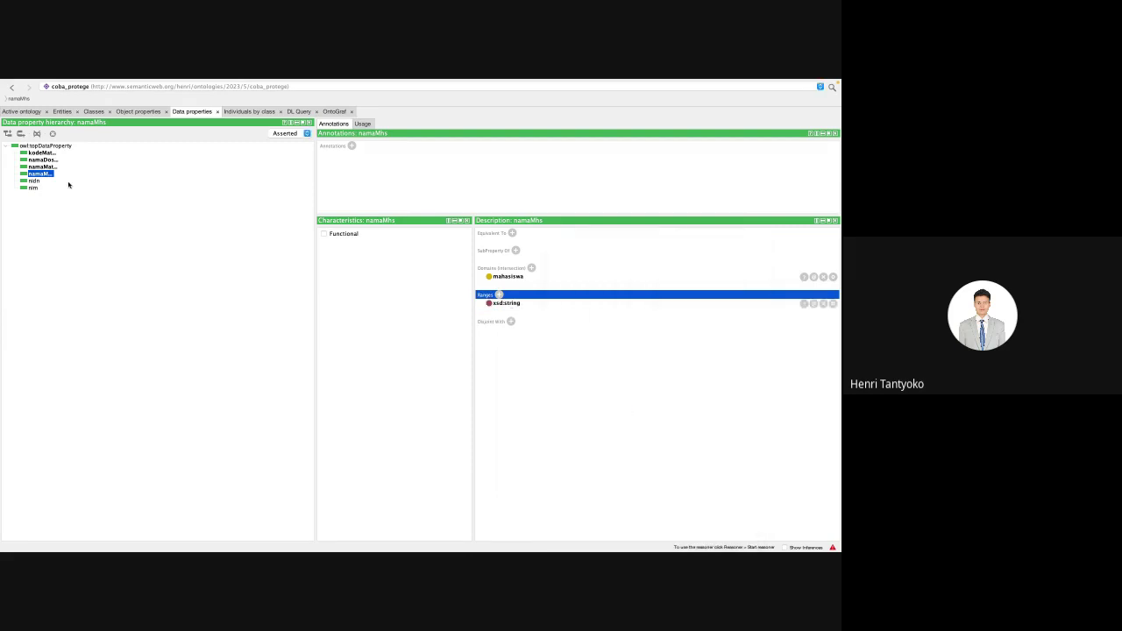
Step: Give nidn domain dosen and range xsd:string, then select nim
left_click(34, 181)
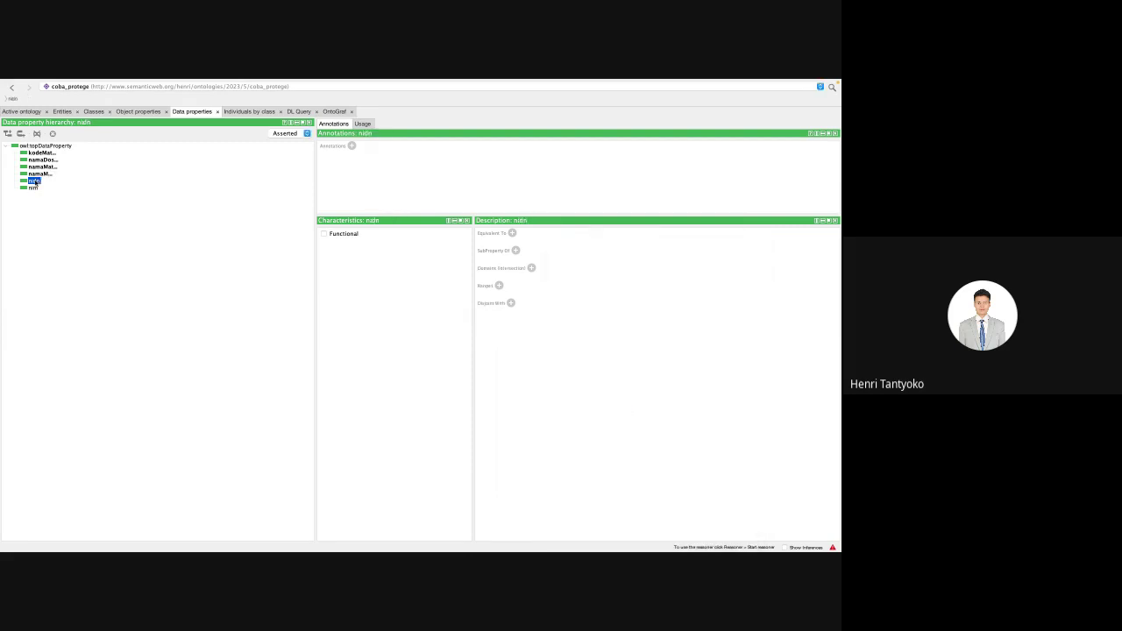
left_click(530, 268)
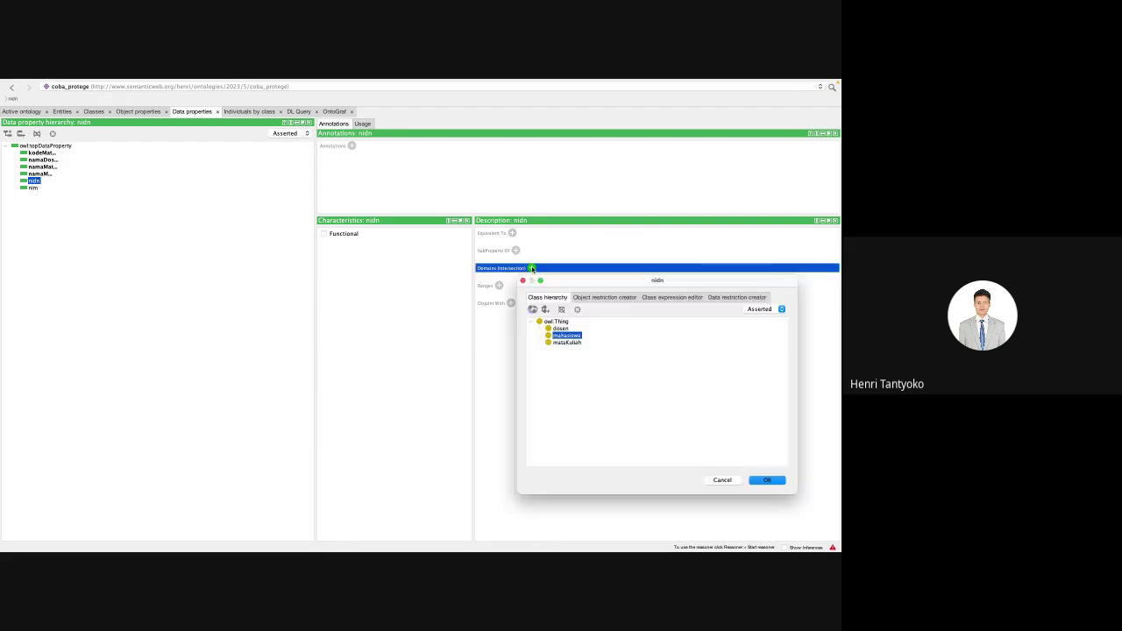
left_click(567, 343)
left_click(560, 329)
left_click(765, 479)
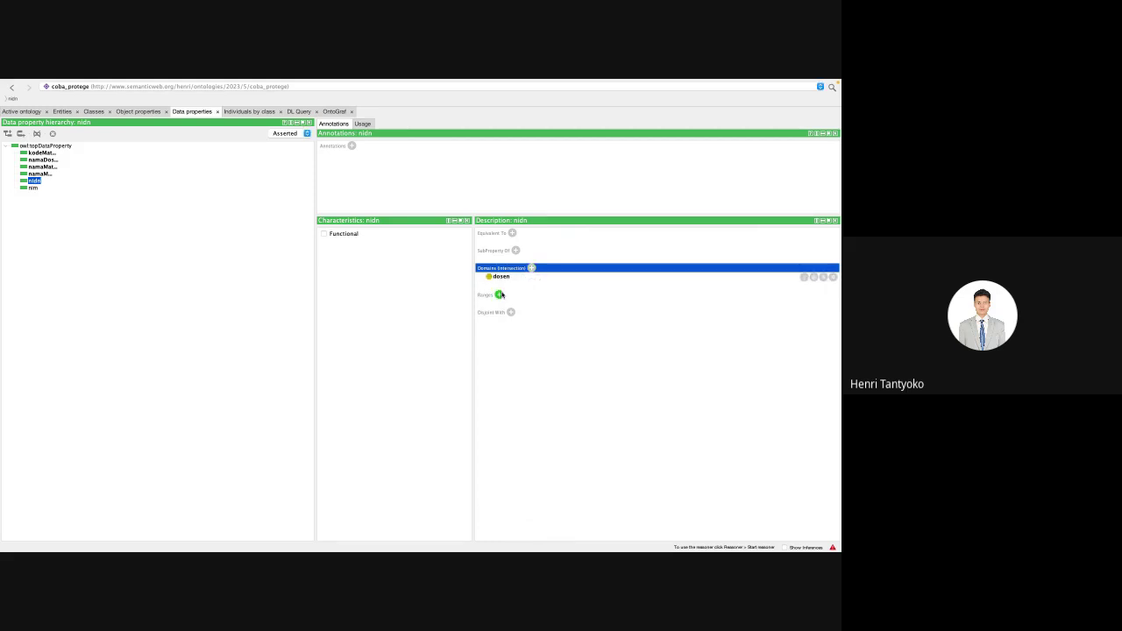
left_click(499, 294)
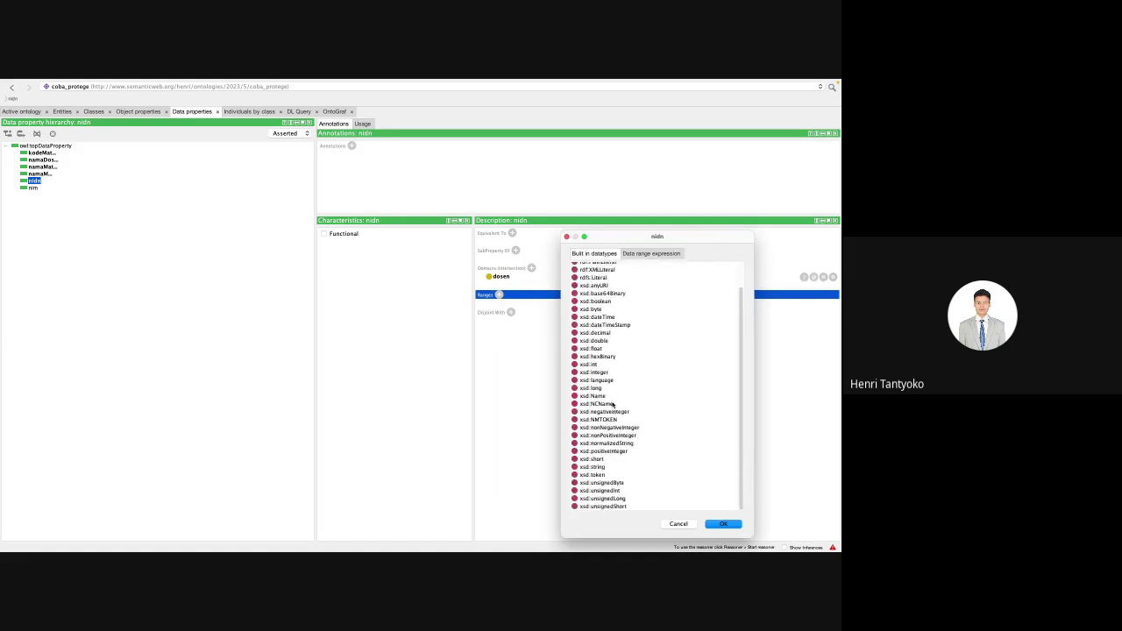
left_click(602, 467)
key("Return")
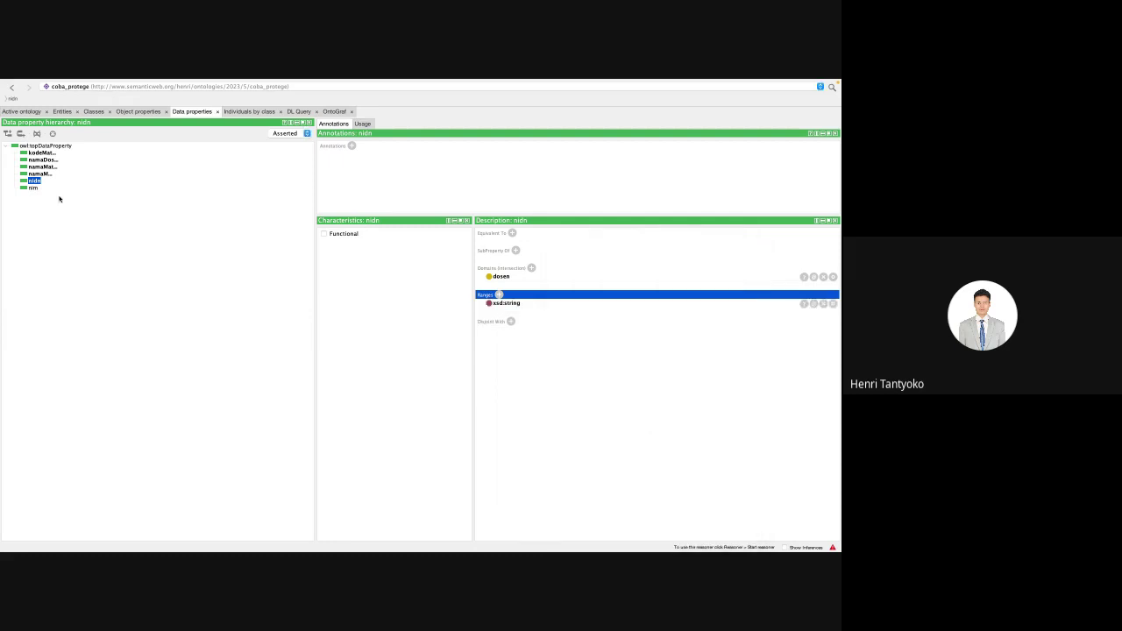
left_click(33, 187)
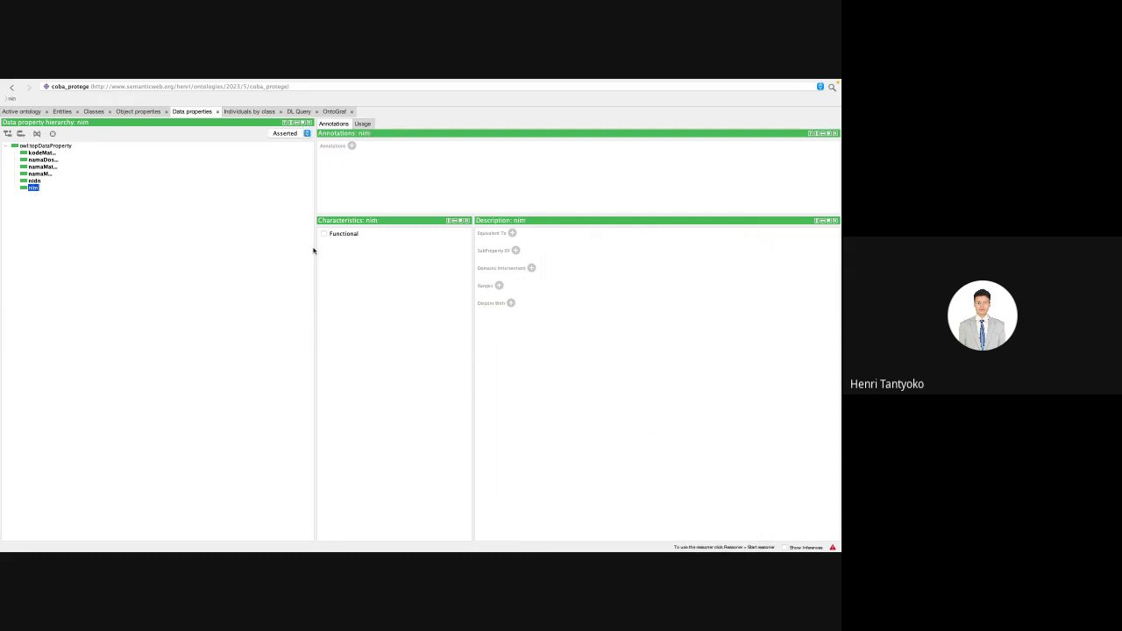
Step: Add mahasiswa as nim's domain class and xsd:string as its range datatype
left_click(532, 267)
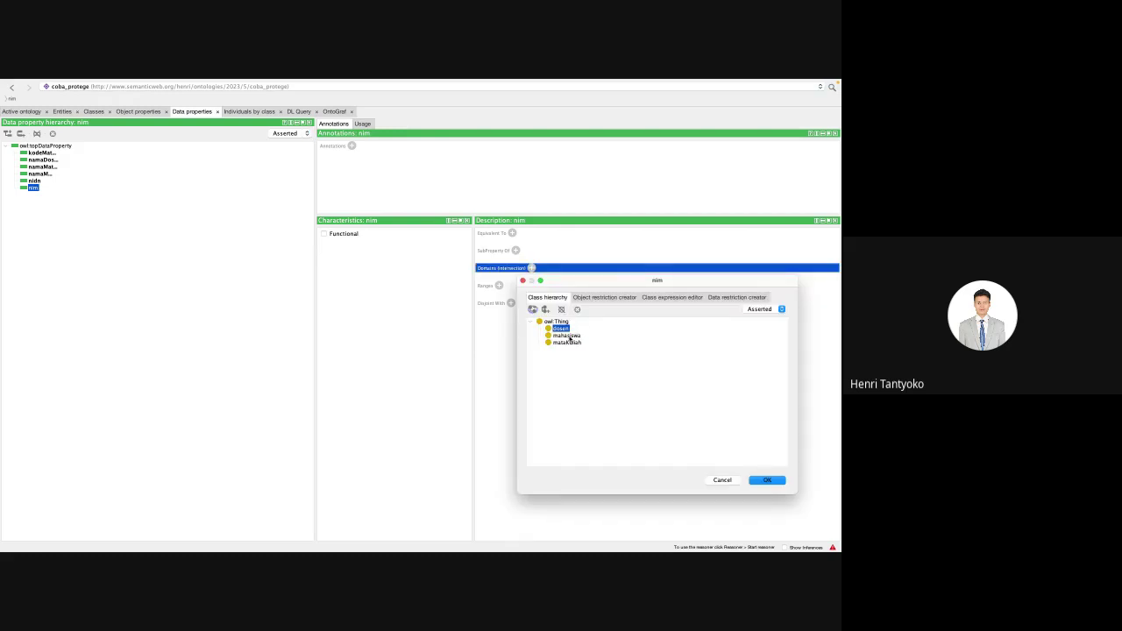
left_click(567, 335)
key("Return")
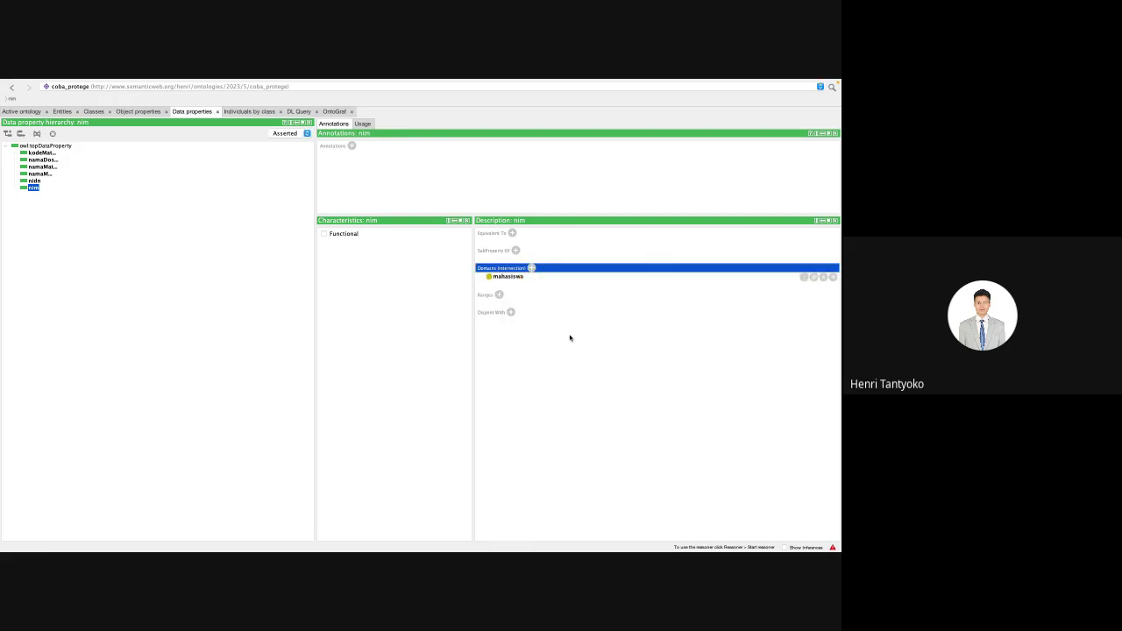
left_click(499, 295)
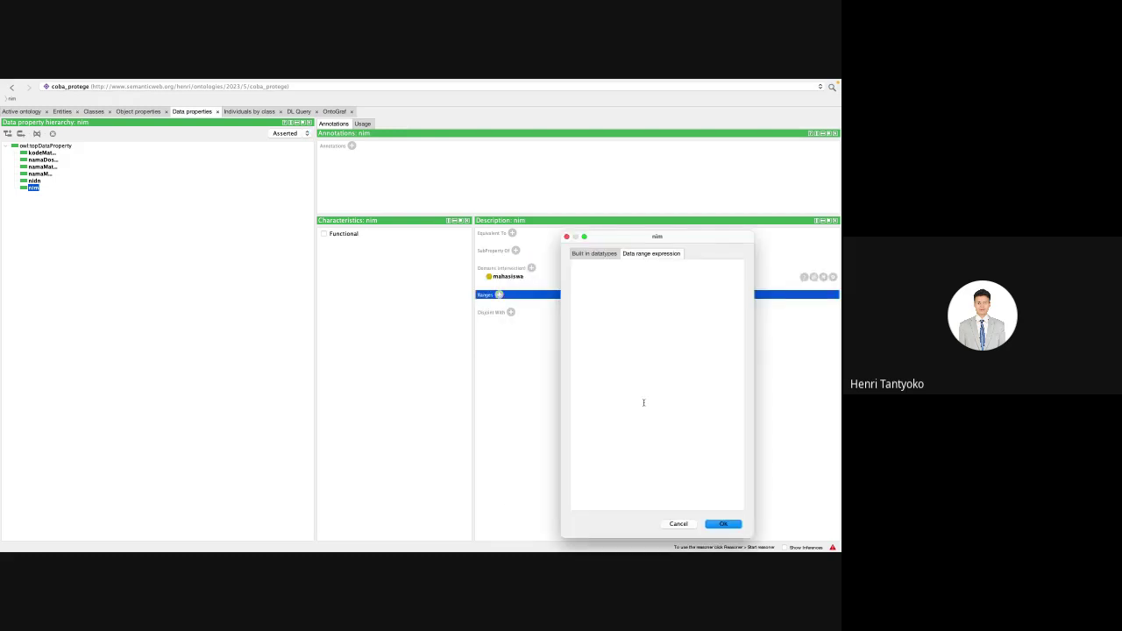
left_click(612, 254)
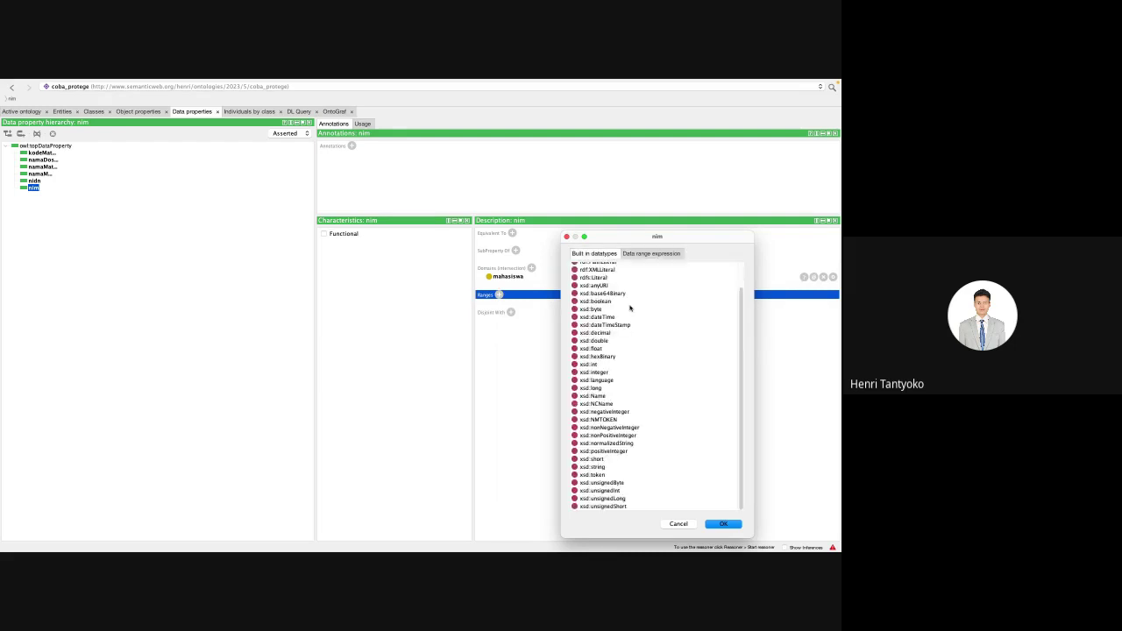
left_click(602, 467)
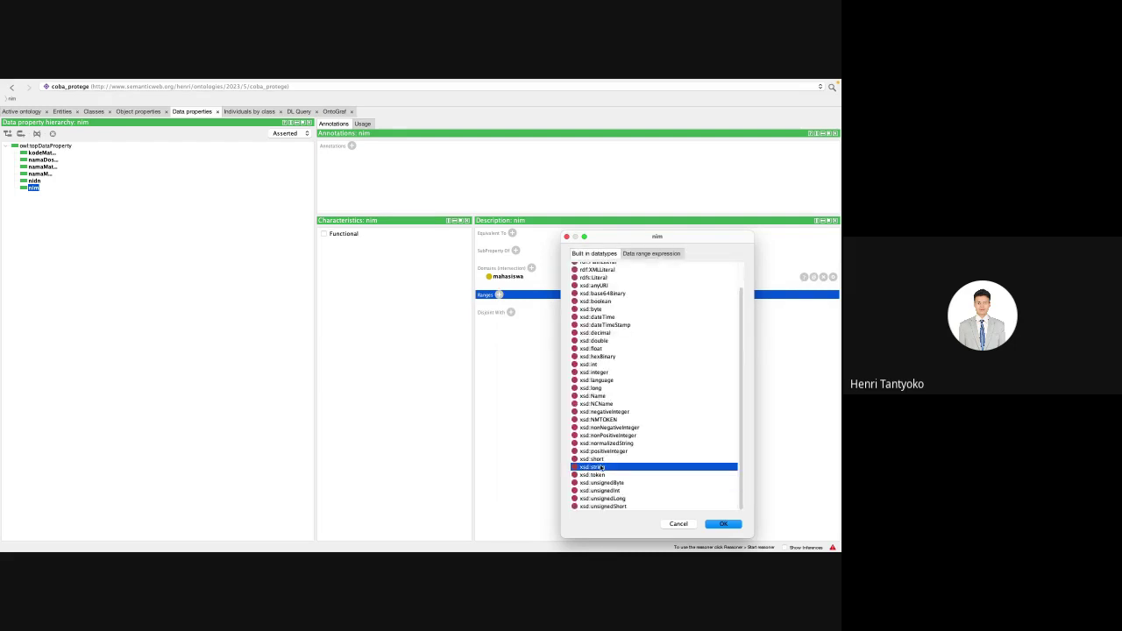
double_click(601, 467)
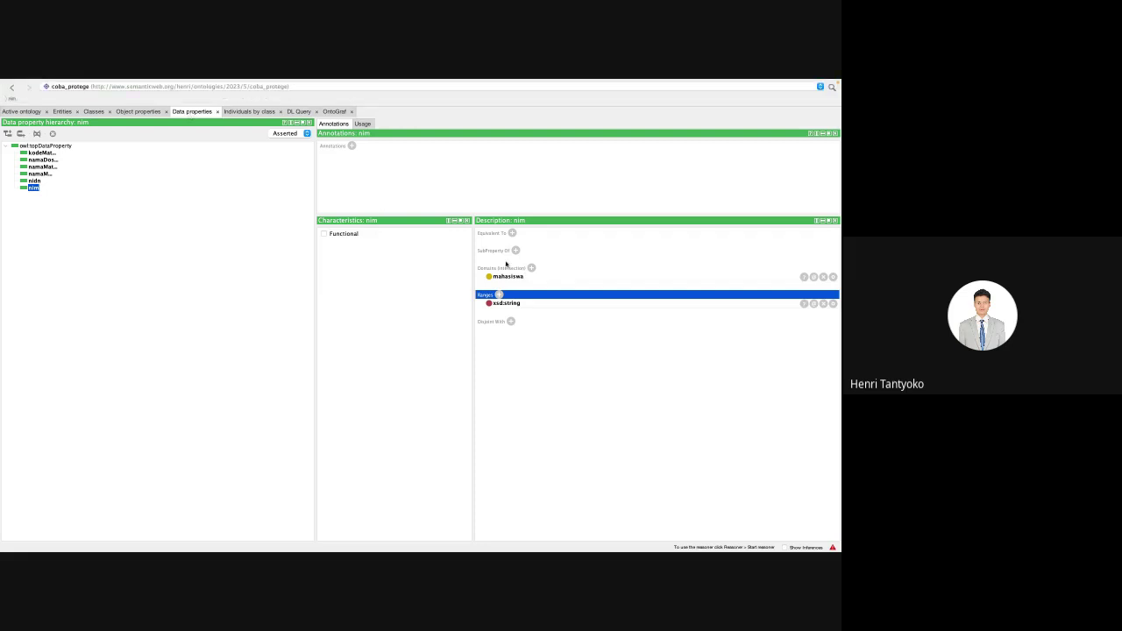
Step: Look over the object and data property lists, then switch to the Individuals by class view
left_click(135, 112)
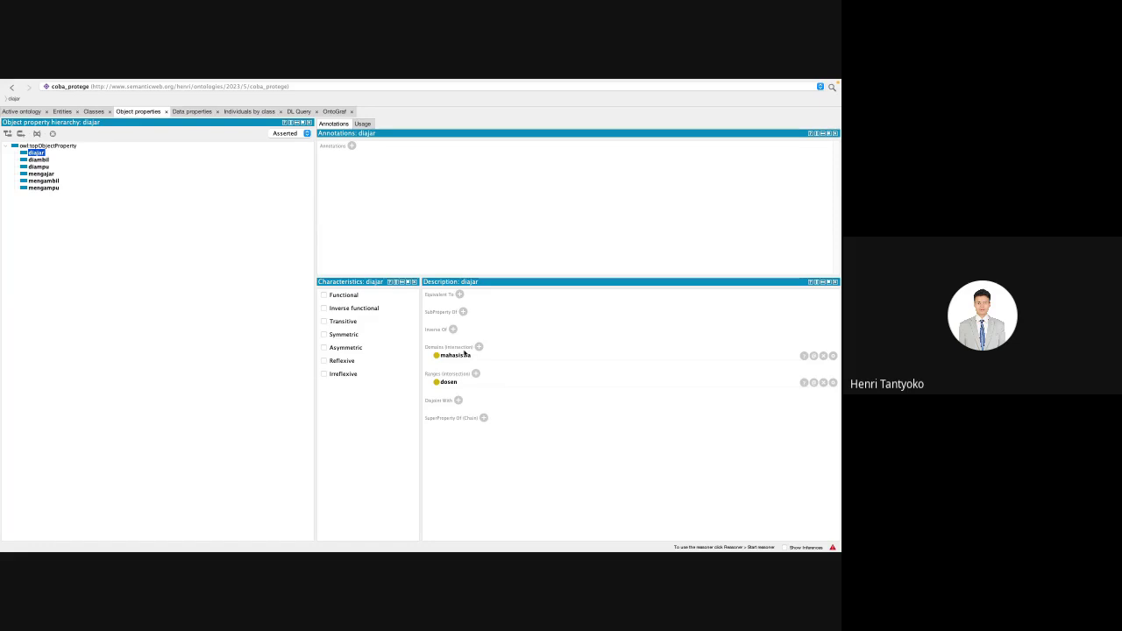
left_click(190, 111)
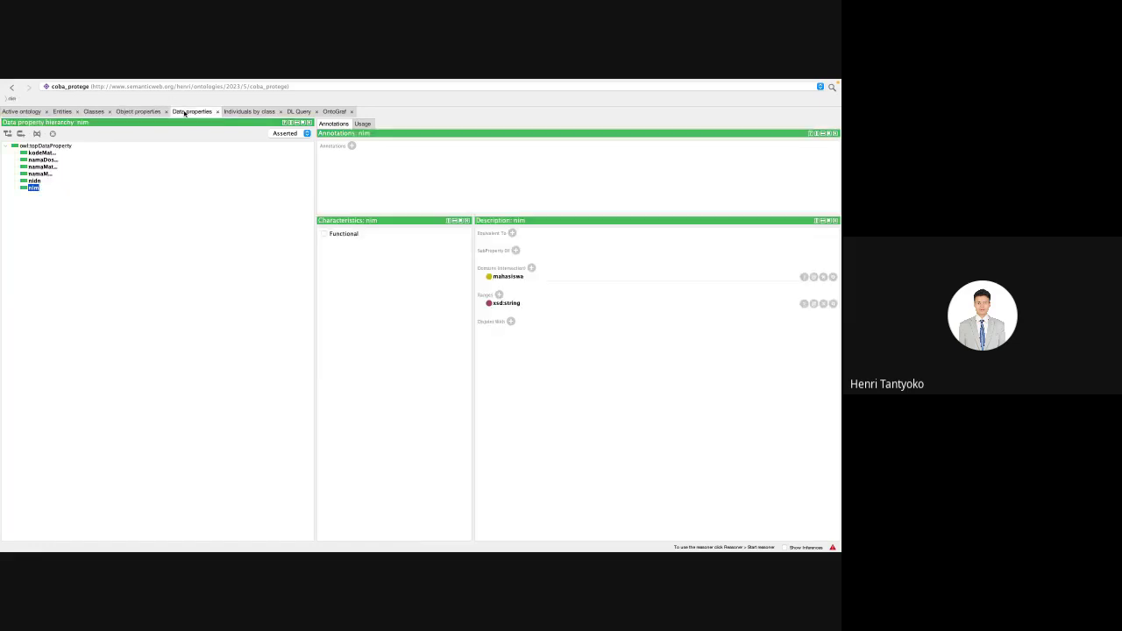
left_click(244, 112)
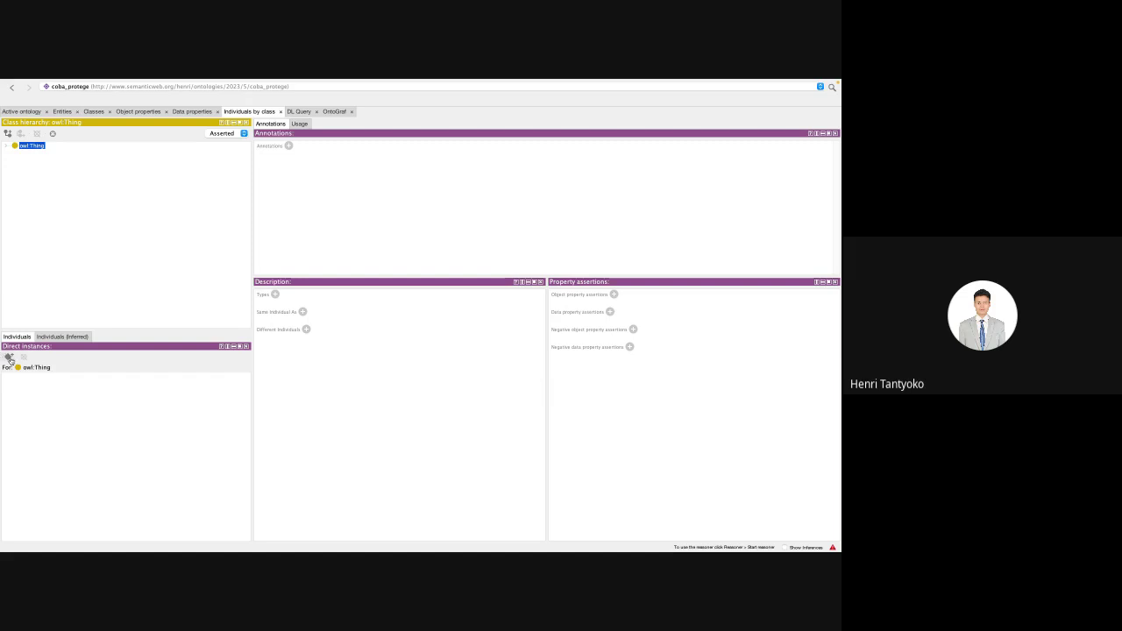
Step: Expand owl:Thing and check the mahasiswa class, ending on dosen's empty instance list
double_click(15, 147)
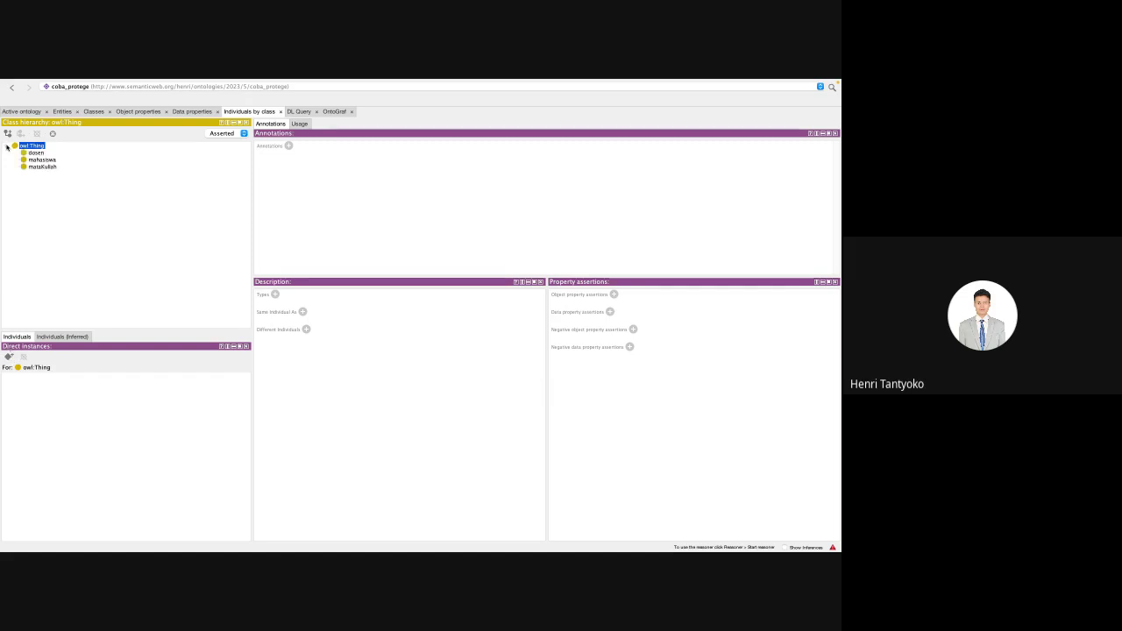
double_click(15, 147)
double_click(15, 148)
left_click(22, 151)
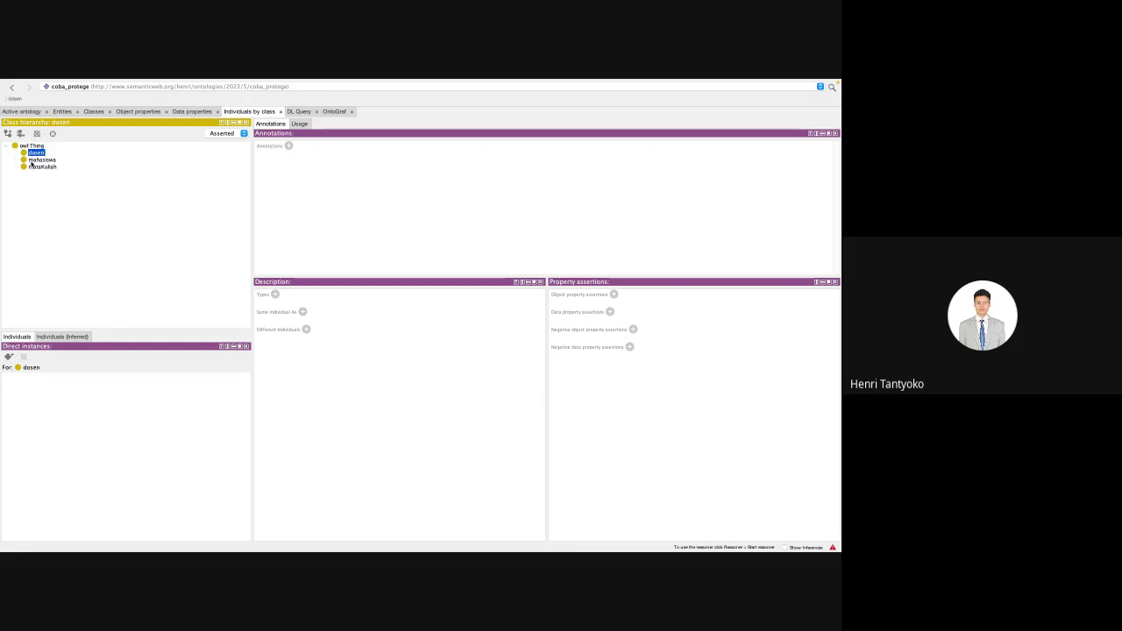
left_click(31, 160)
key("Up")
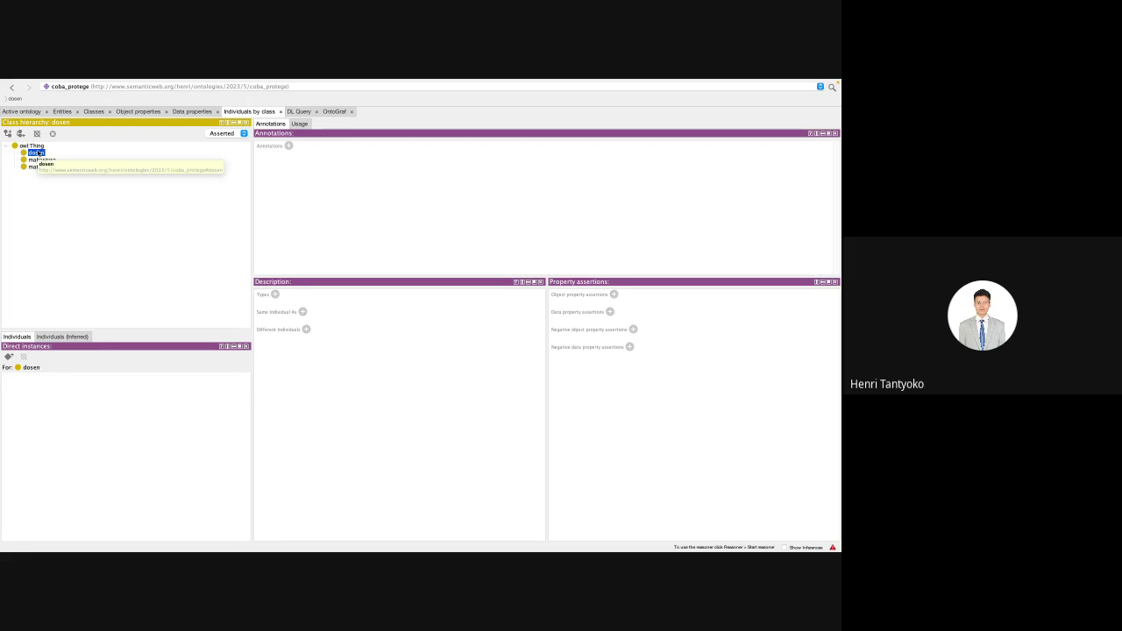
left_click(37, 160)
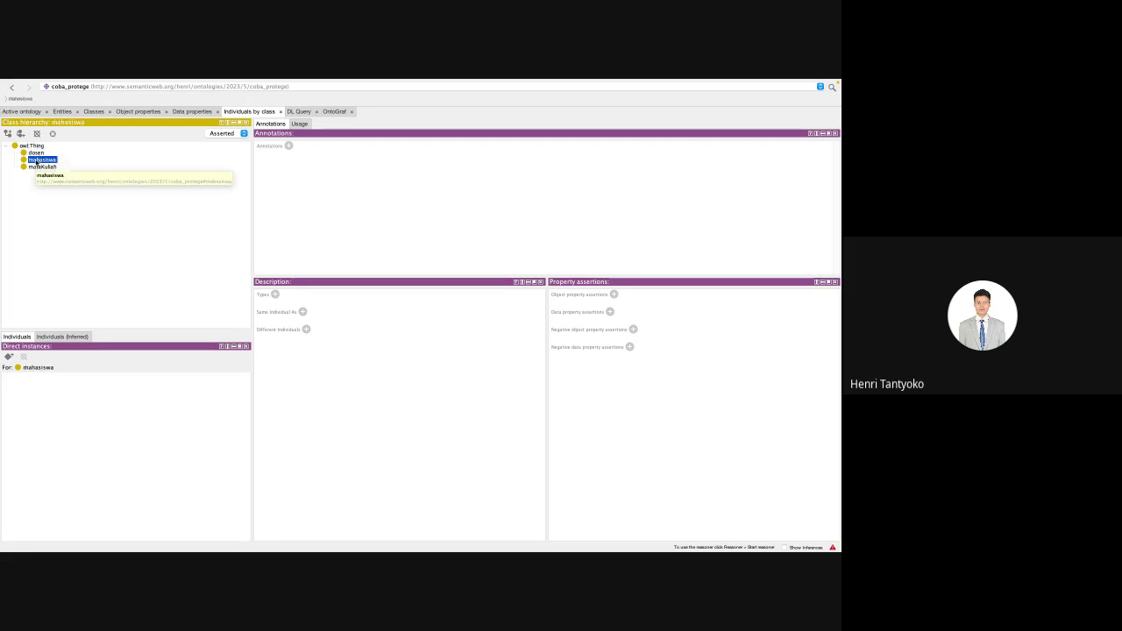
left_click(36, 153)
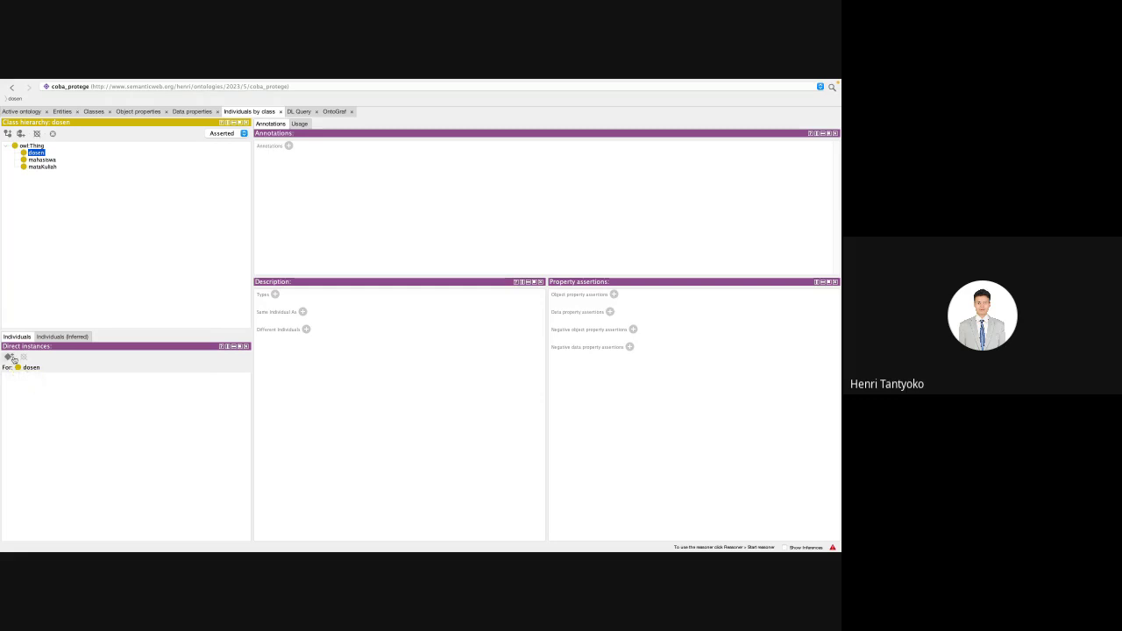
Step: Create individuals dosen1 and dosen2 in dosen's Direct instances, then select dosen1
left_click(8, 357)
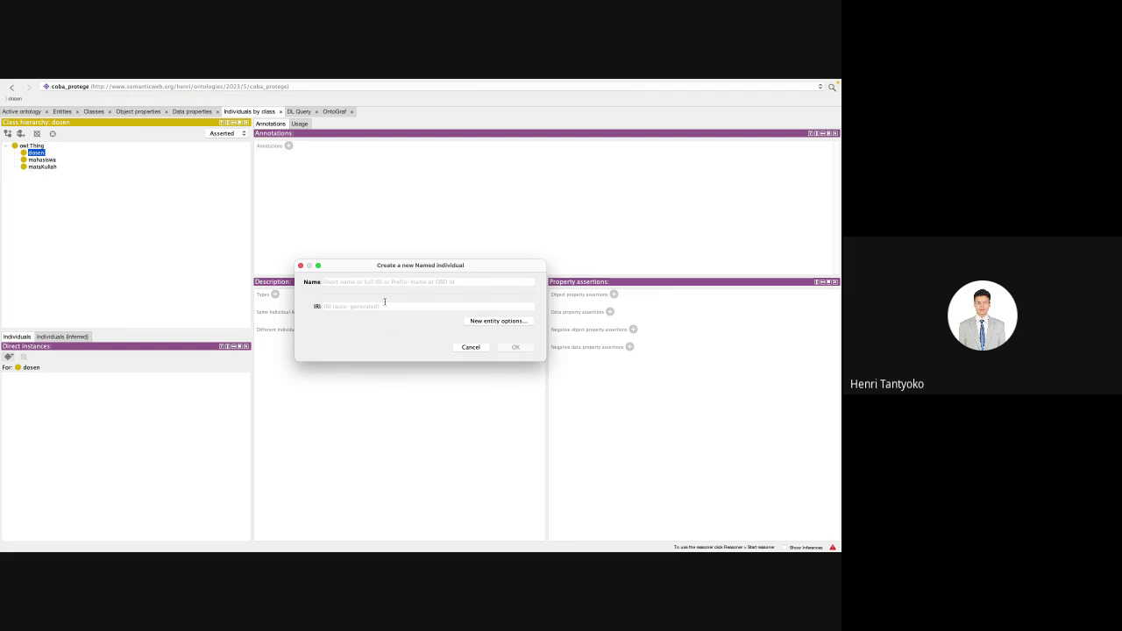
type("dosen1")
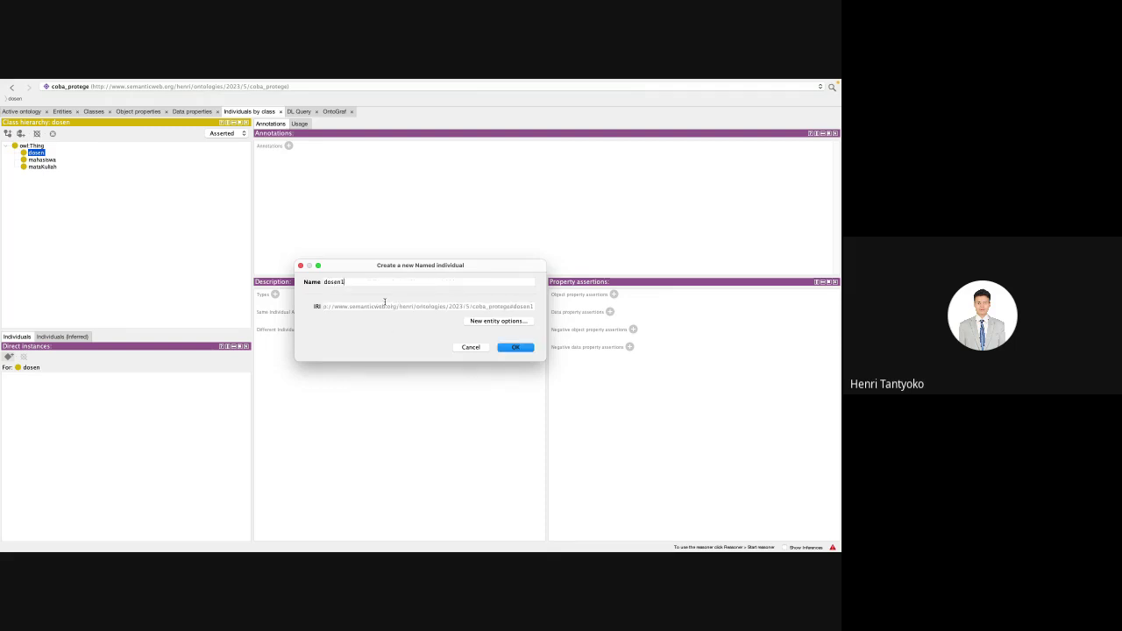
key("Return")
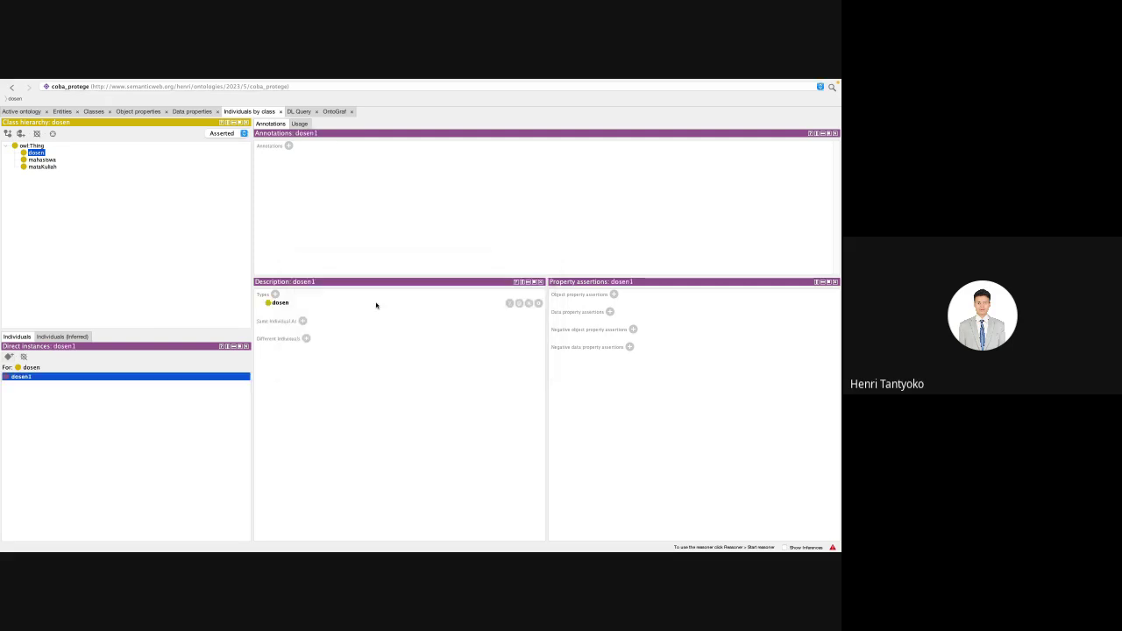
left_click(9, 357)
type("dos")
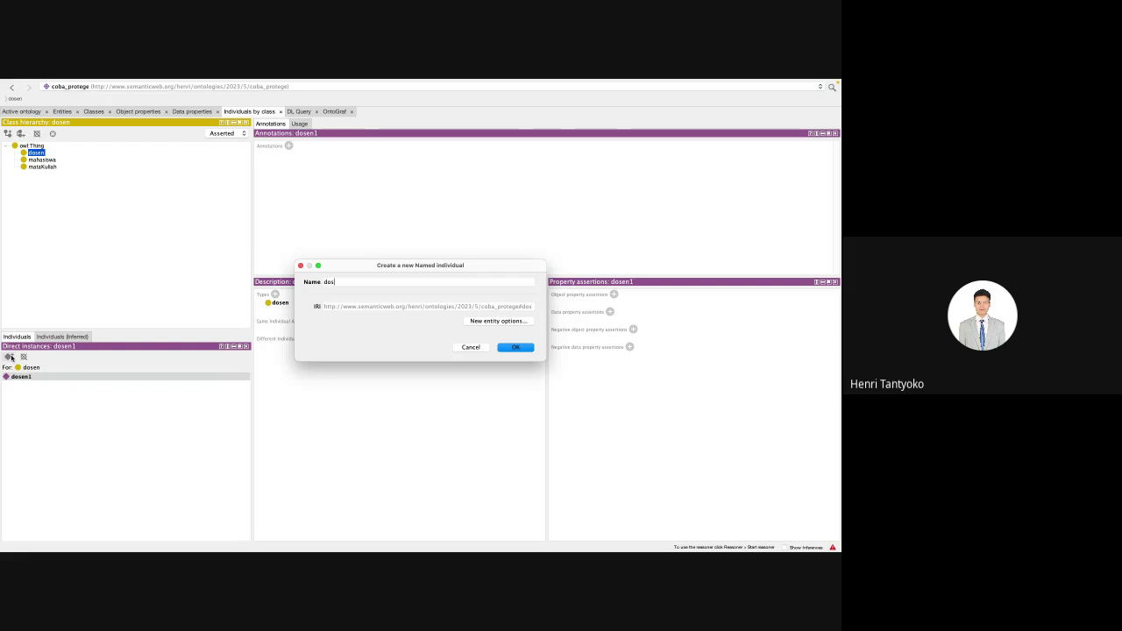
type("en2")
key("Return")
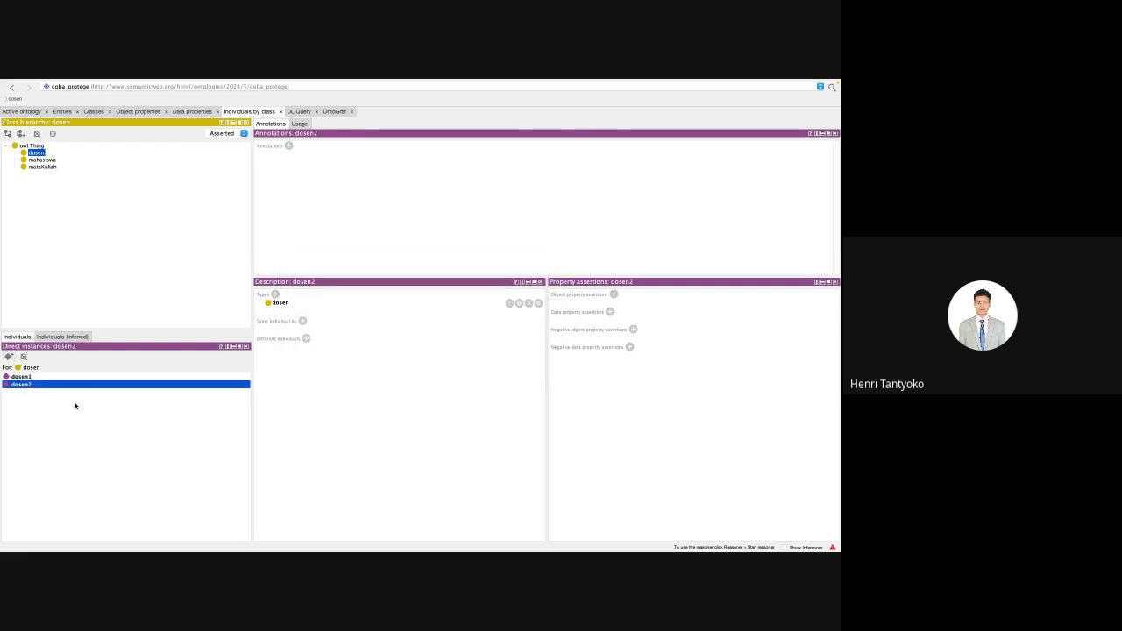
left_click(50, 377)
key("Down")
key("Up")
key("Down")
key("Up")
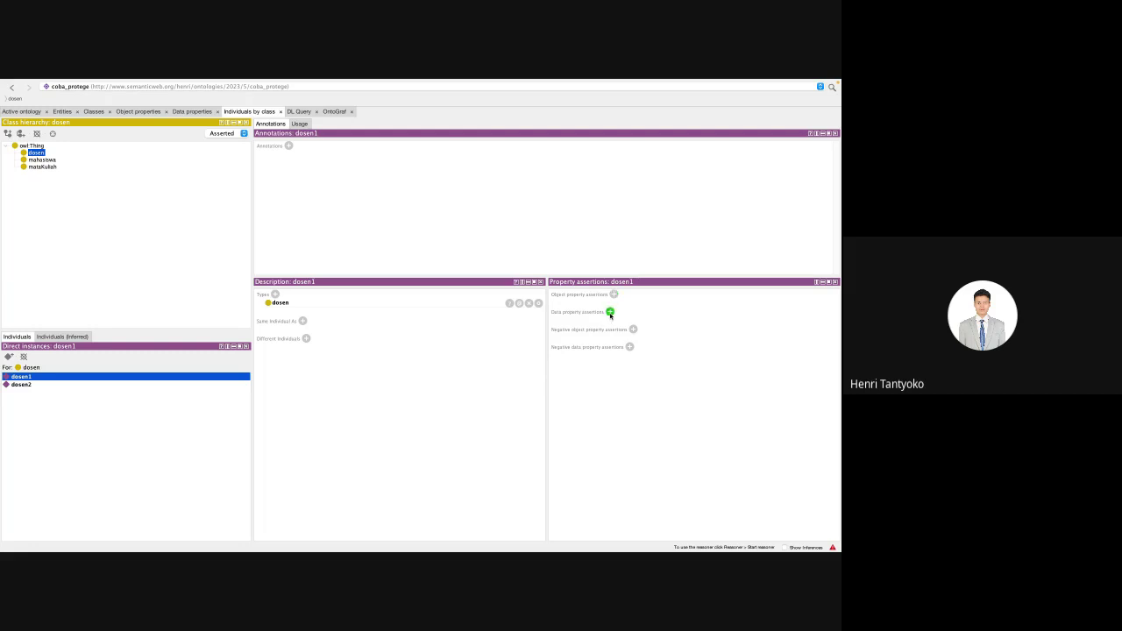
Step: Assert dosen1's nidn as 3431415 with datatype xsd:string
left_click(610, 313)
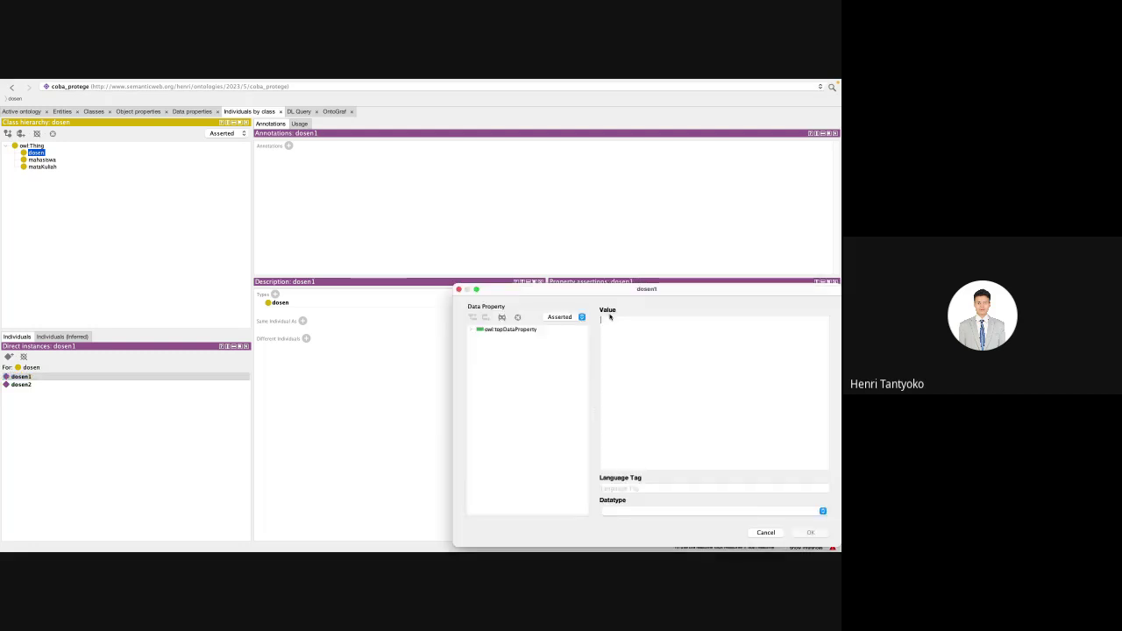
double_click(513, 330)
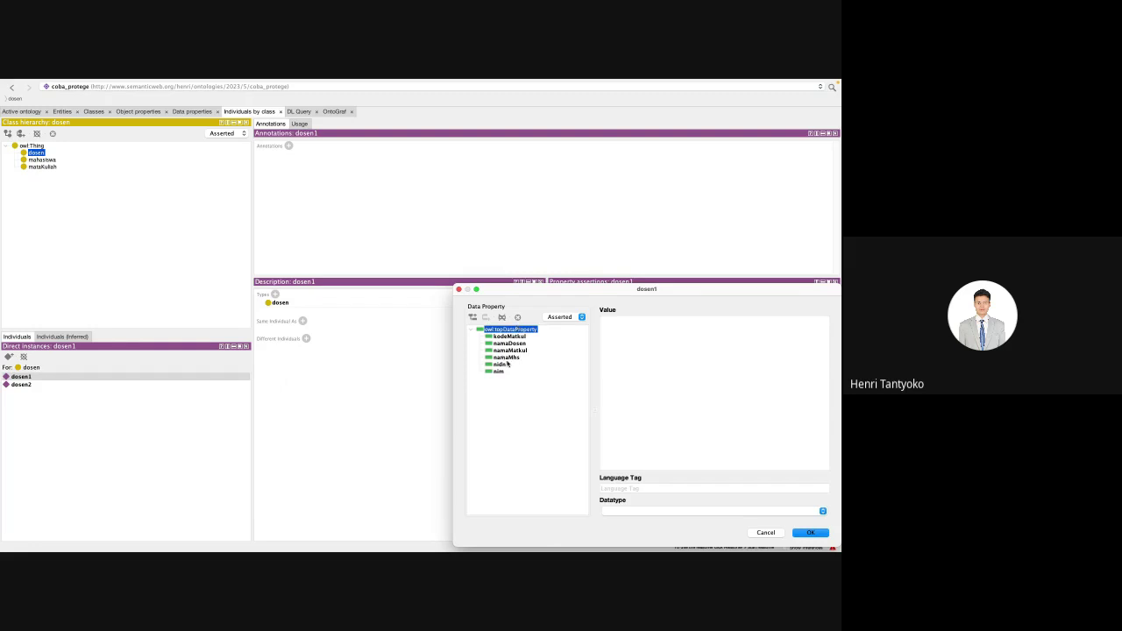
left_click(501, 365)
type("1234567890")
key("BackSpace")
key("BackSpace")
key("BackSpace")
key("BackSpace")
key("BackSpace")
key("BackSpace")
key("BackSpace")
key("BackSpace")
key("BackSpace")
key("BackSpace")
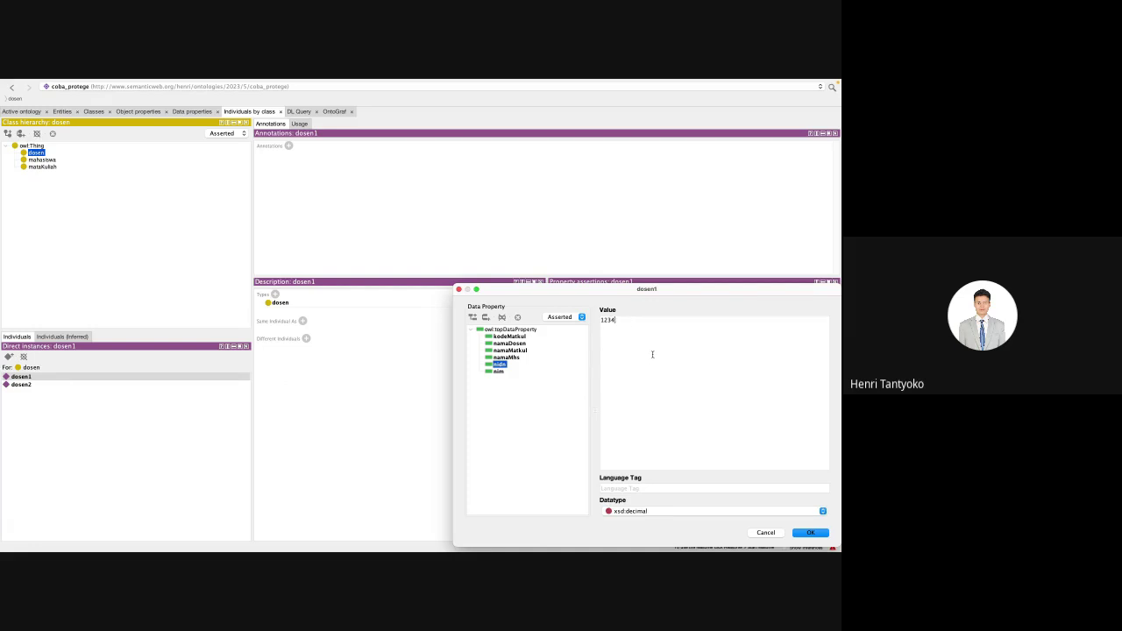
type("3431415")
left_click(630, 512)
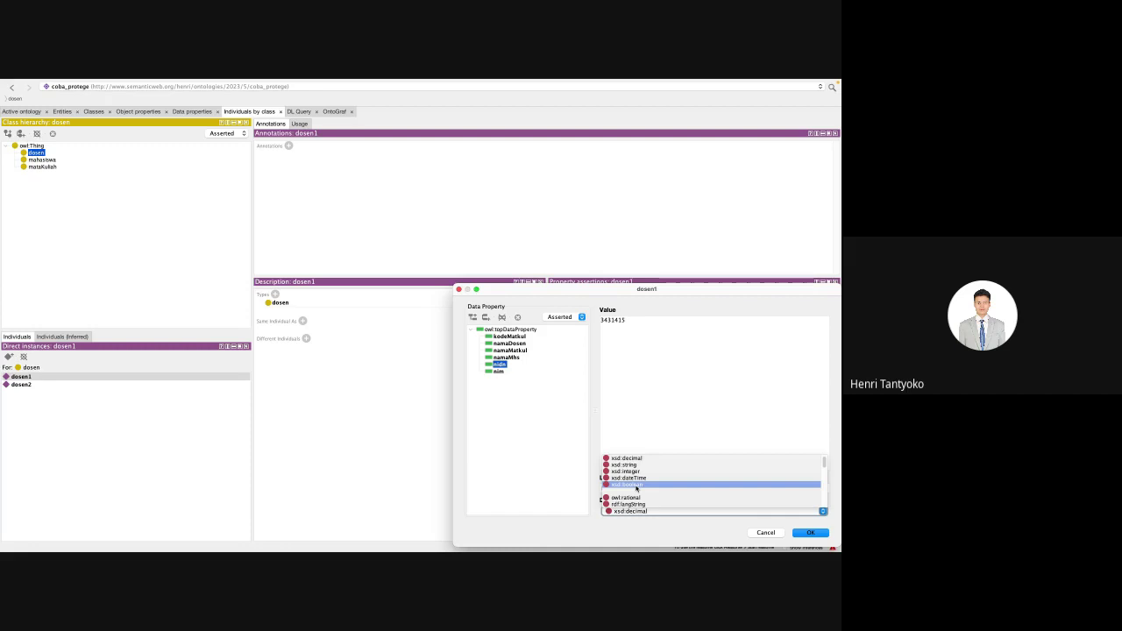
left_click(633, 465)
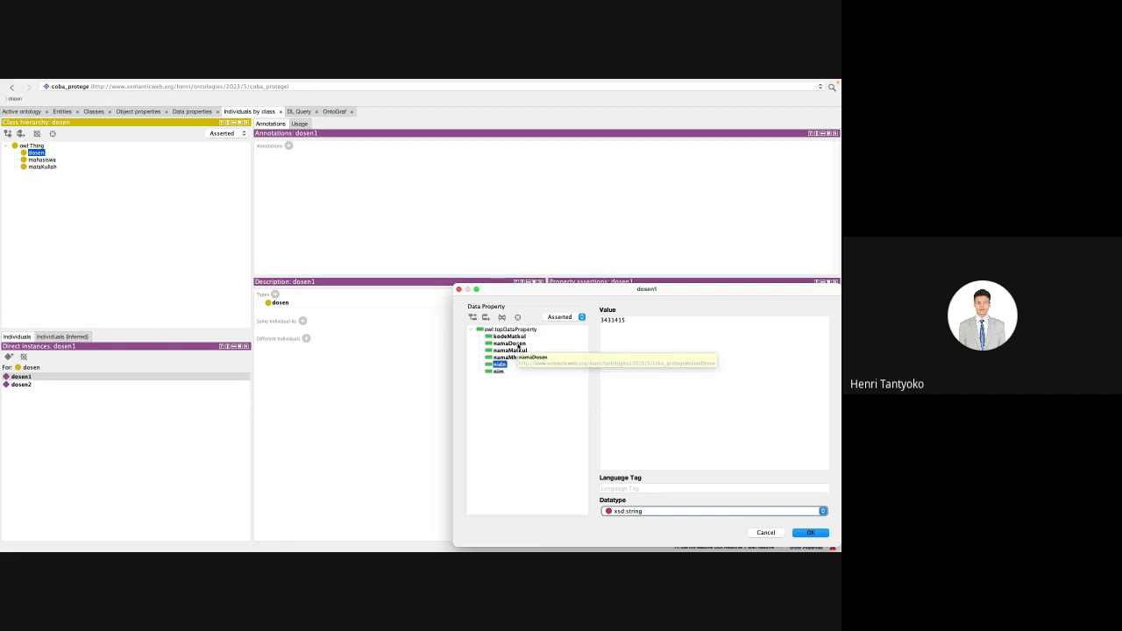
left_click(520, 344)
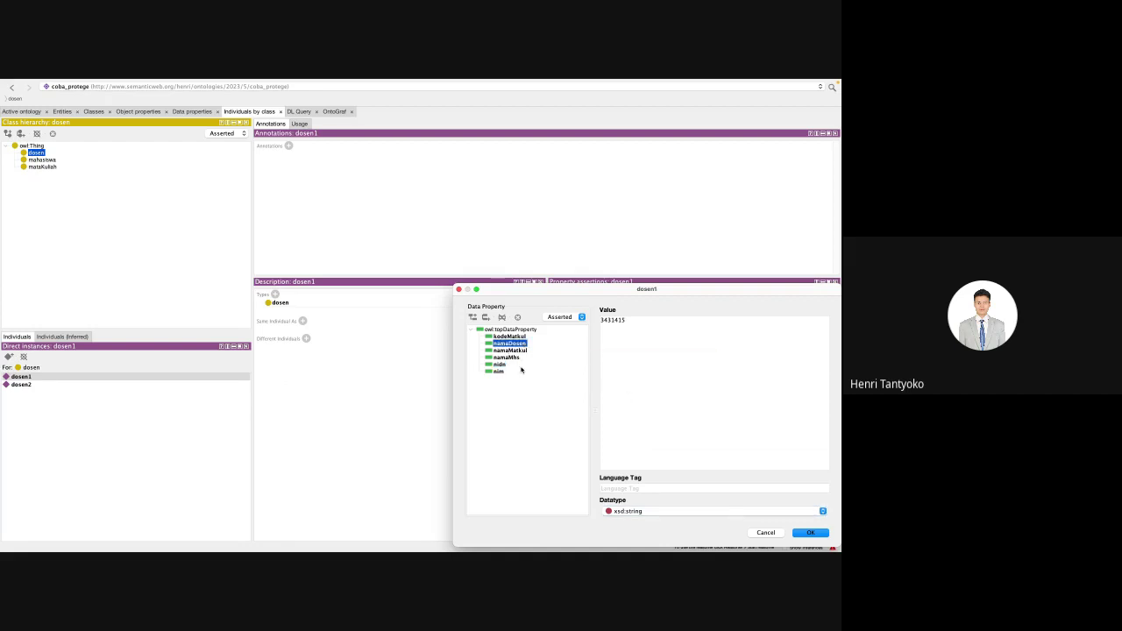
left_click(504, 359)
left_click(500, 364)
left_click(807, 533)
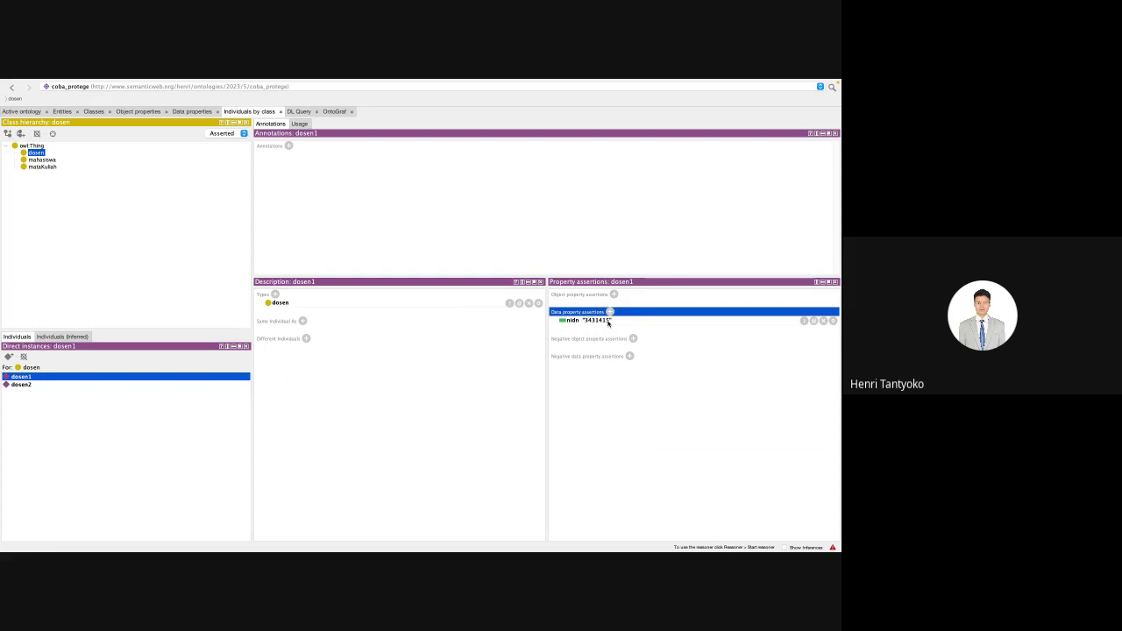
Step: Assert the lecturer's full name as dosen1's namaDosen, then begin an object property assertion
left_click(611, 312)
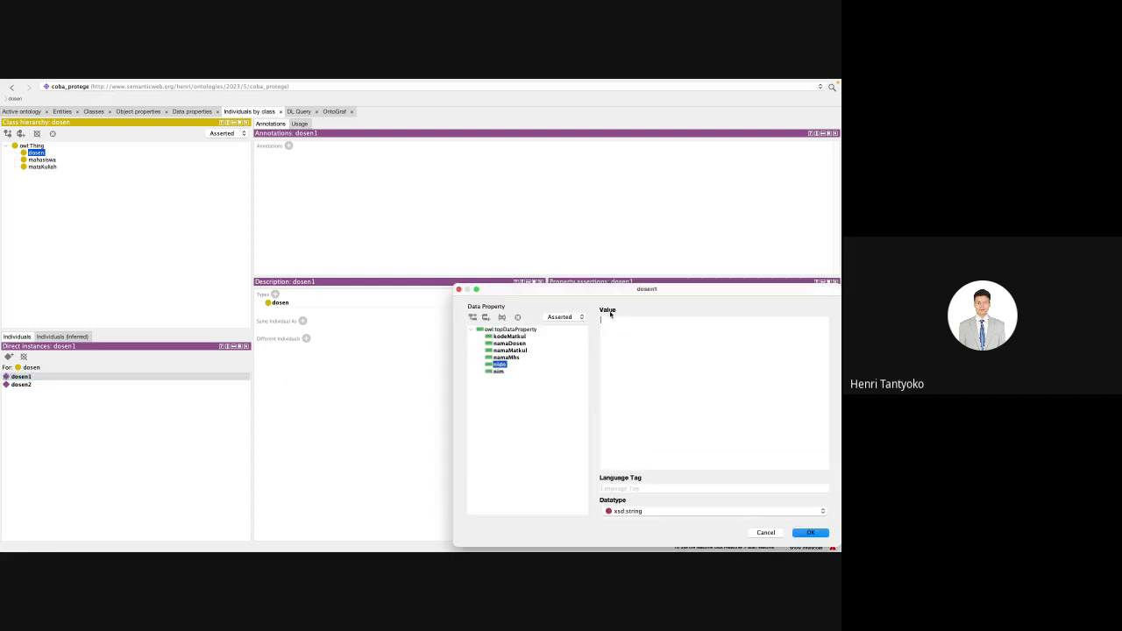
left_click(508, 344)
left_click(806, 533)
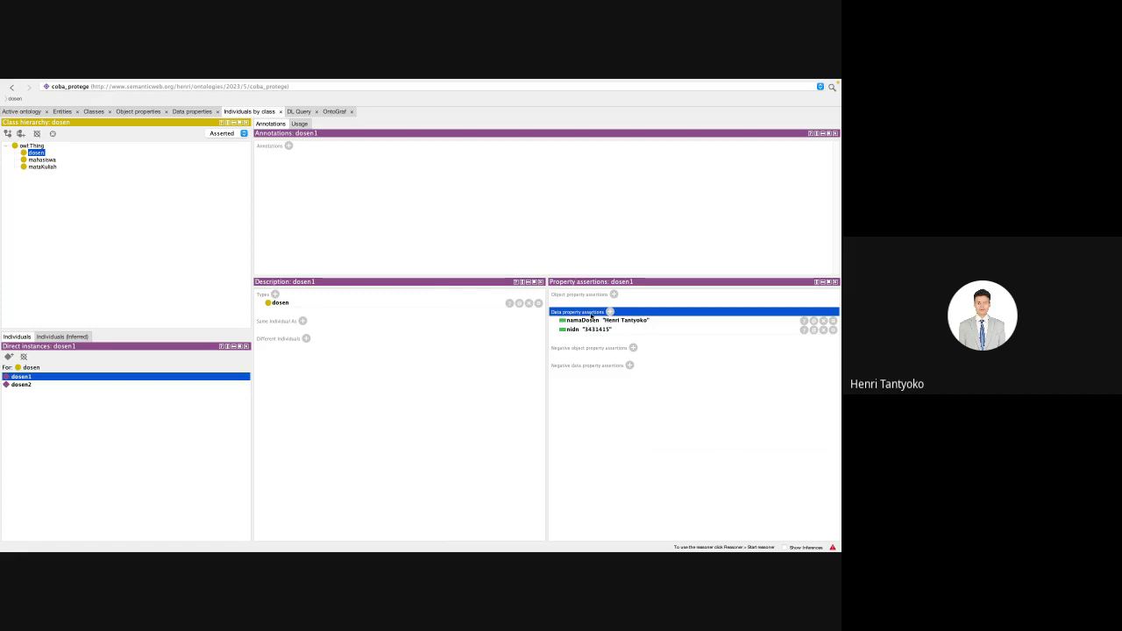
left_click(614, 295)
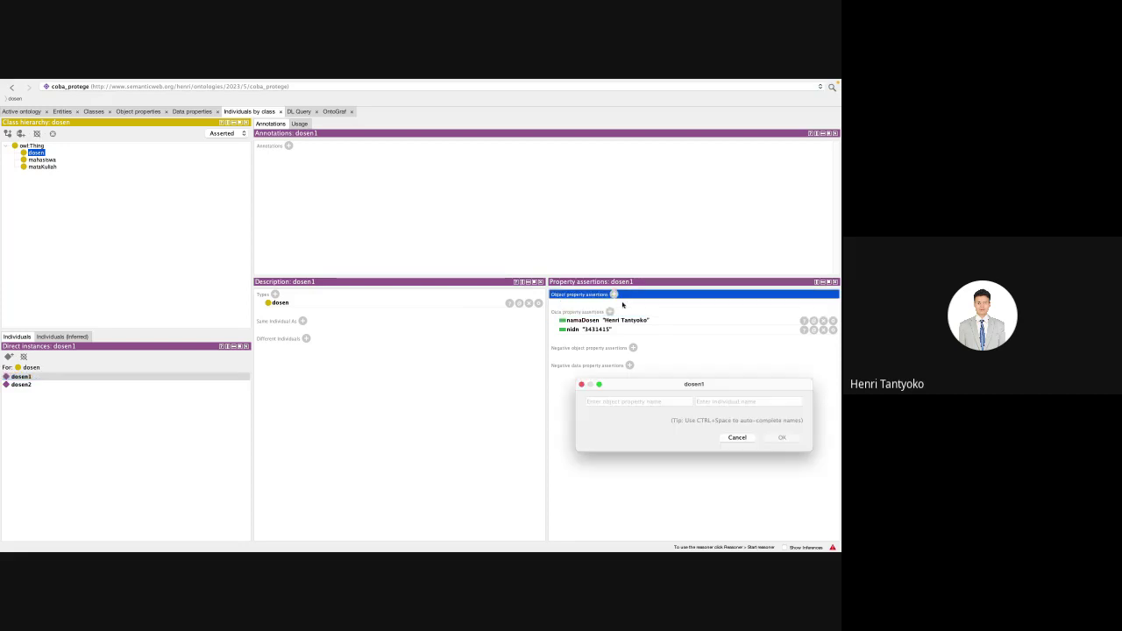
Step: Reopen dosen1's object property assertion, pick mengajar from suggestions, then cancel without adding it
left_click(736, 438)
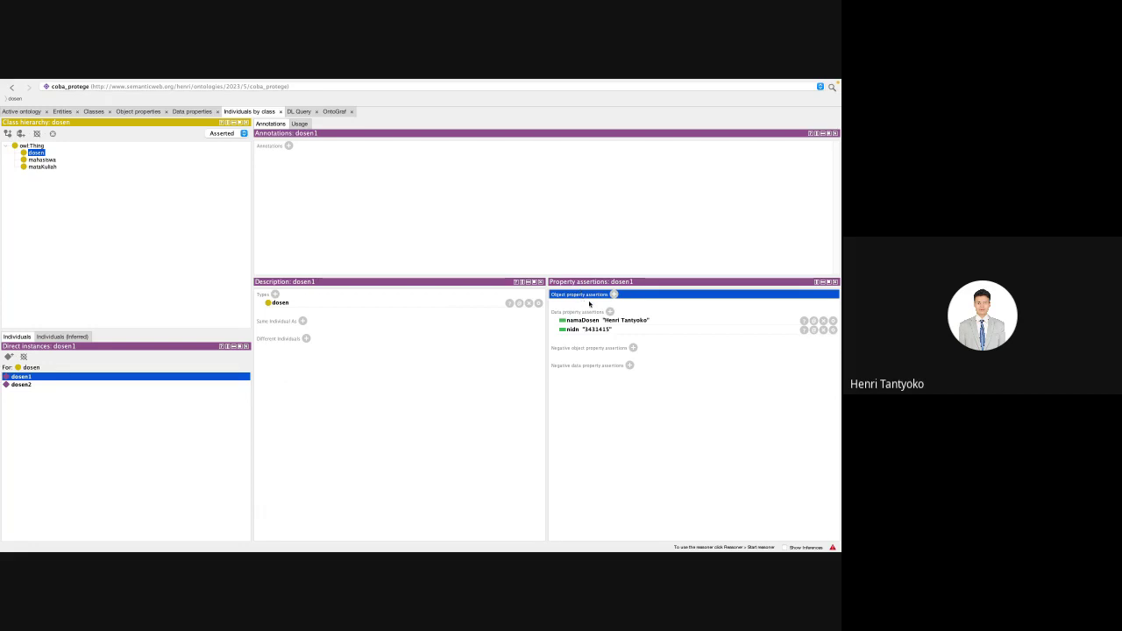
left_click(614, 295)
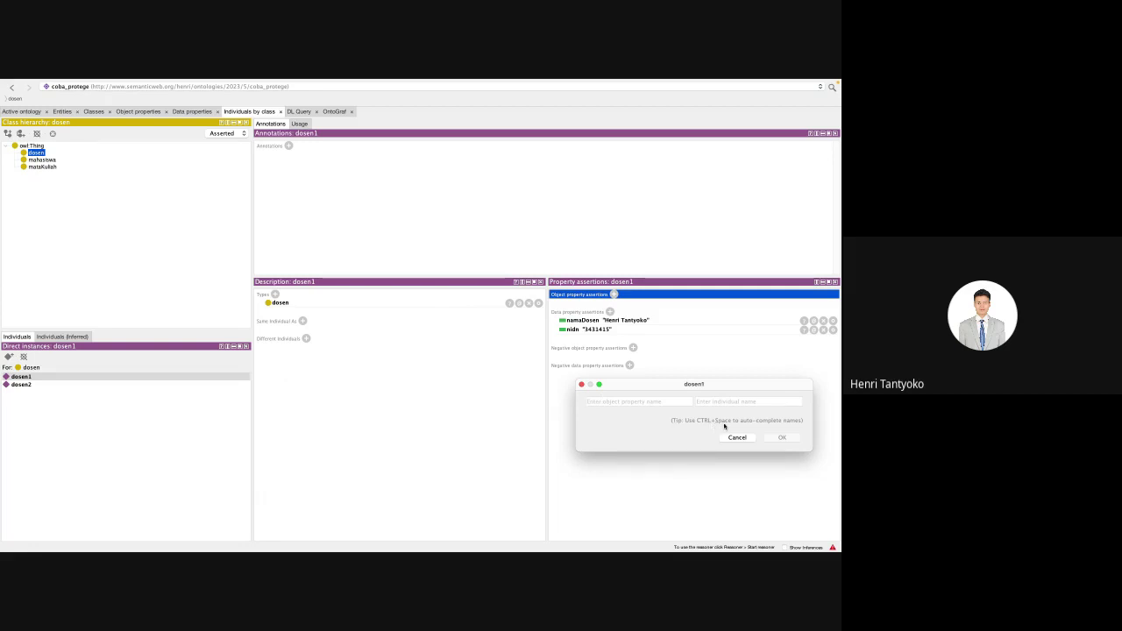
key("ctrl+space")
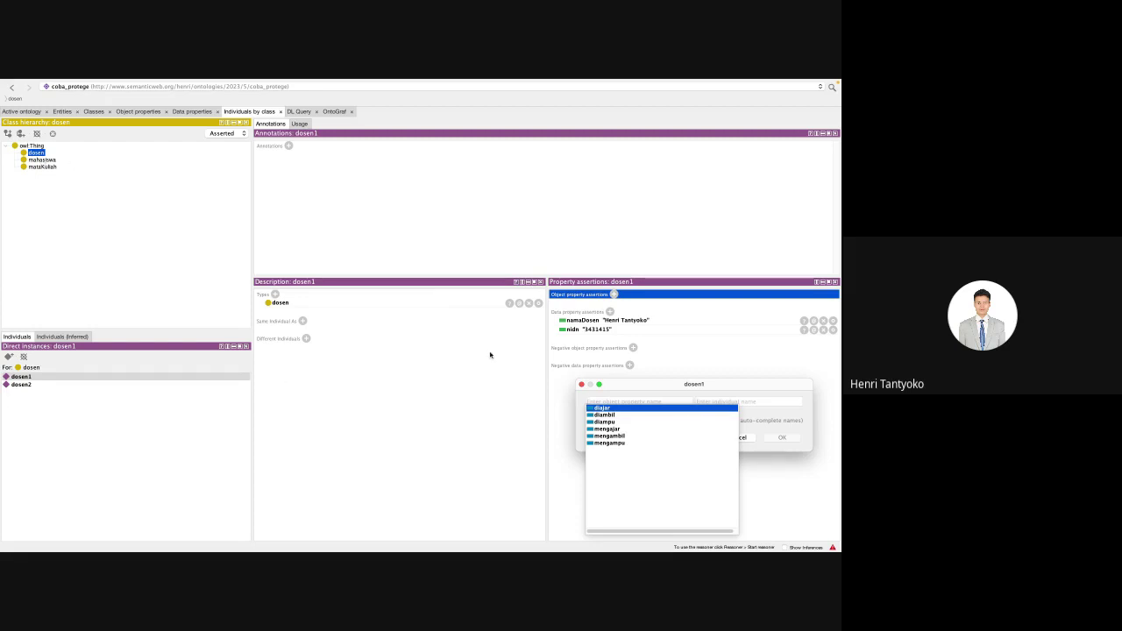
left_click(612, 429)
left_click(614, 431)
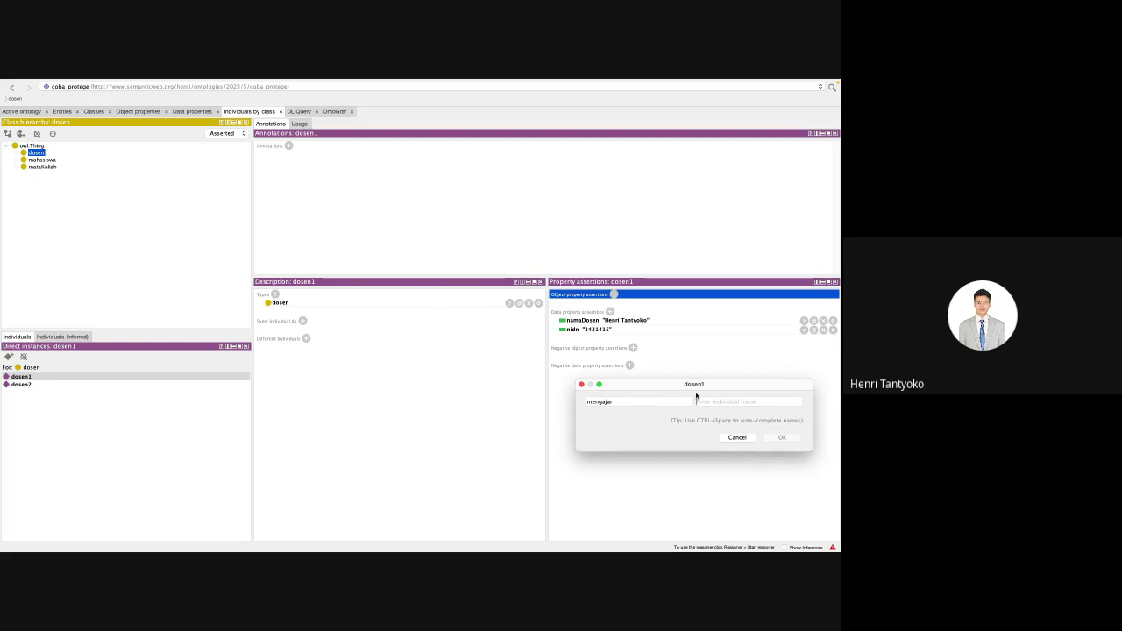
left_click(735, 437)
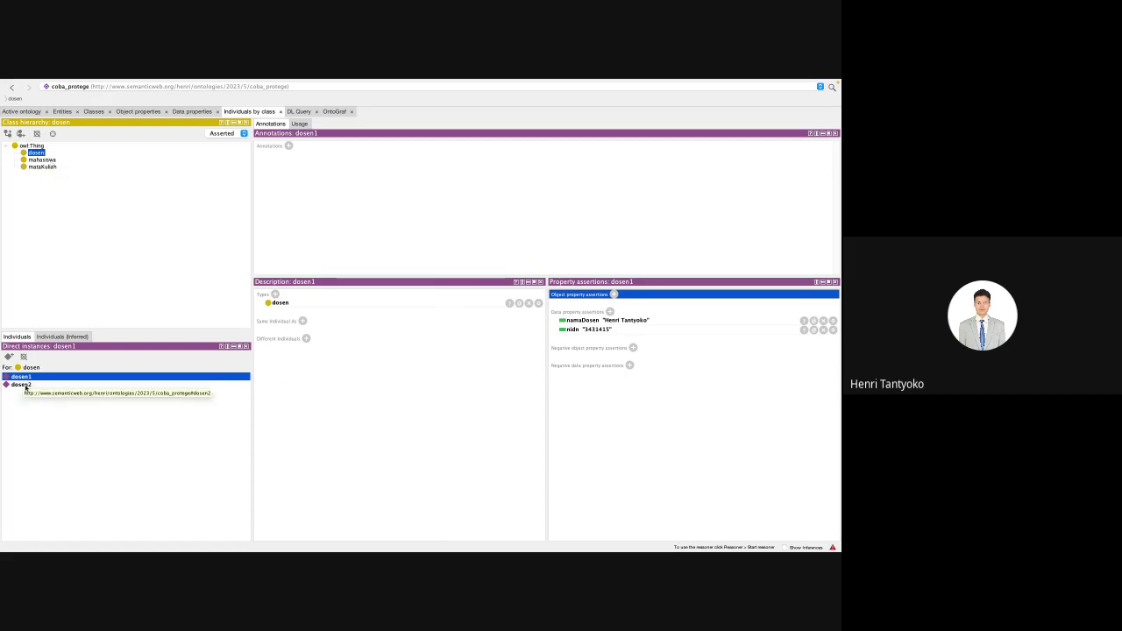
Step: Assert dosen2's nidn as 124143535 with datatype xsd:string
left_click(21, 384)
left_click(610, 312)
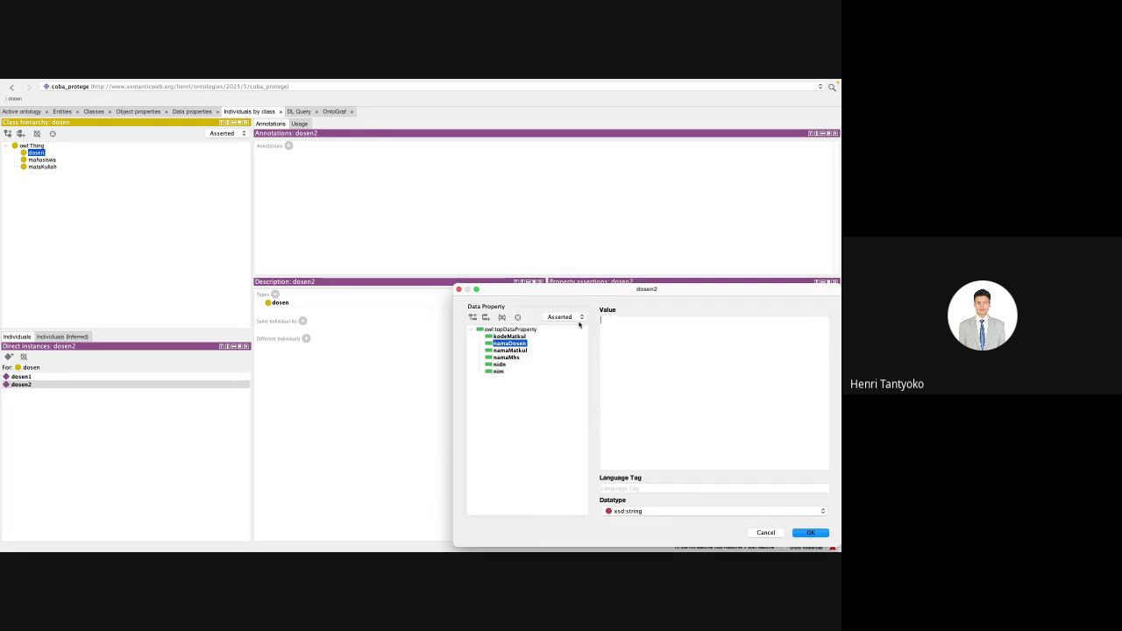
left_click(503, 365)
left_click(657, 342)
type("124143535")
left_click(763, 511)
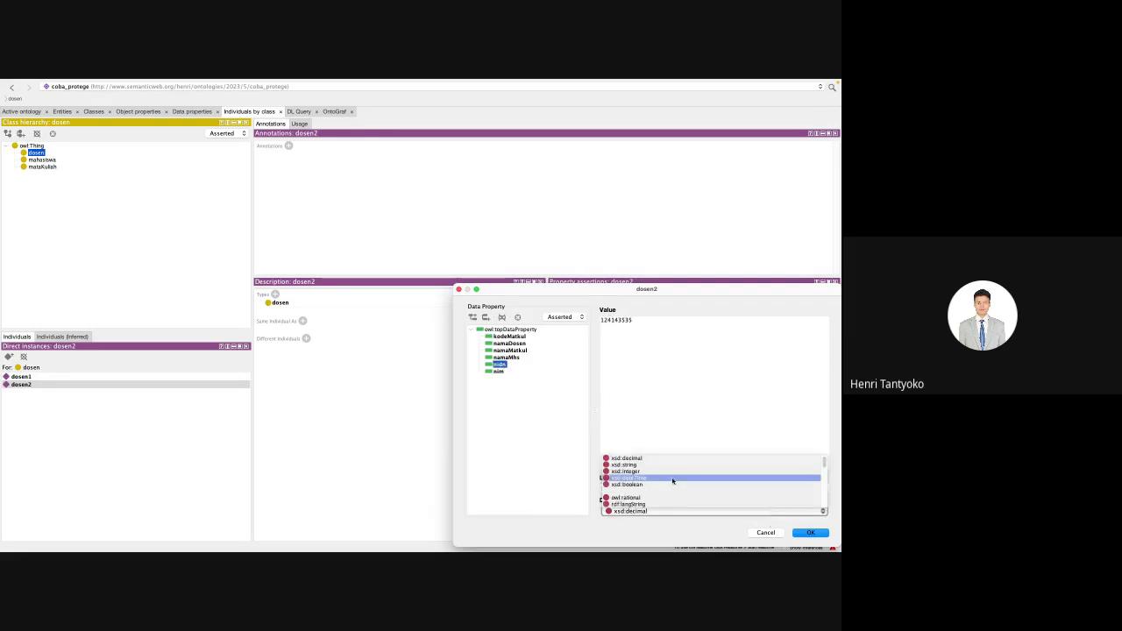
left_click(640, 465)
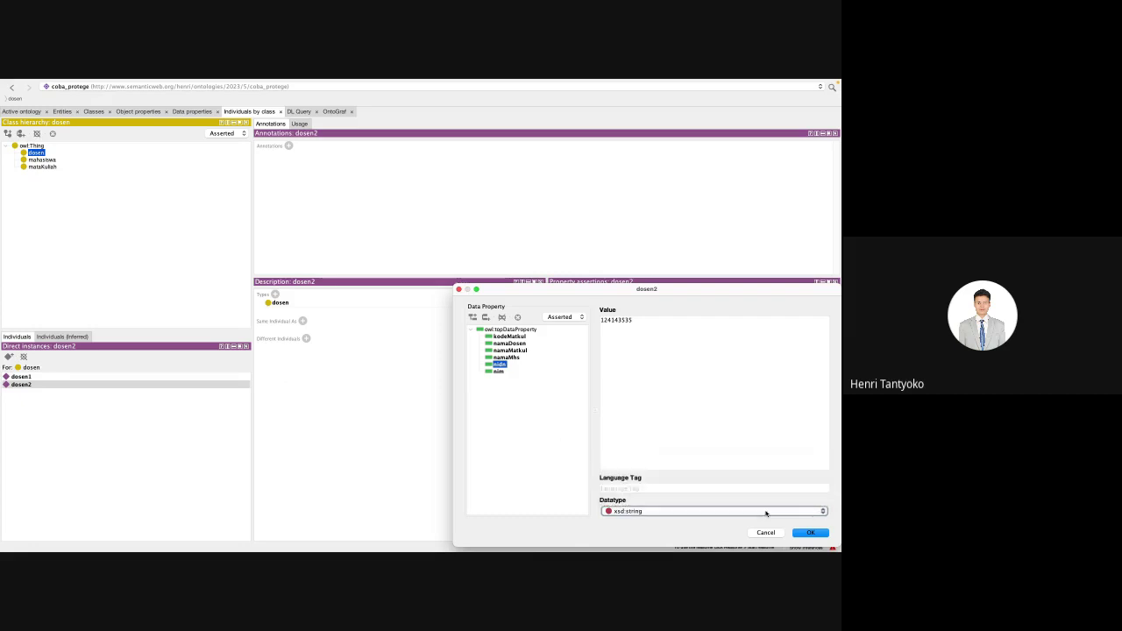
left_click(808, 532)
Step: Give dosen2 a namaDosen lecturer name, then show the mahasiswa class's individuals
left_click(611, 311)
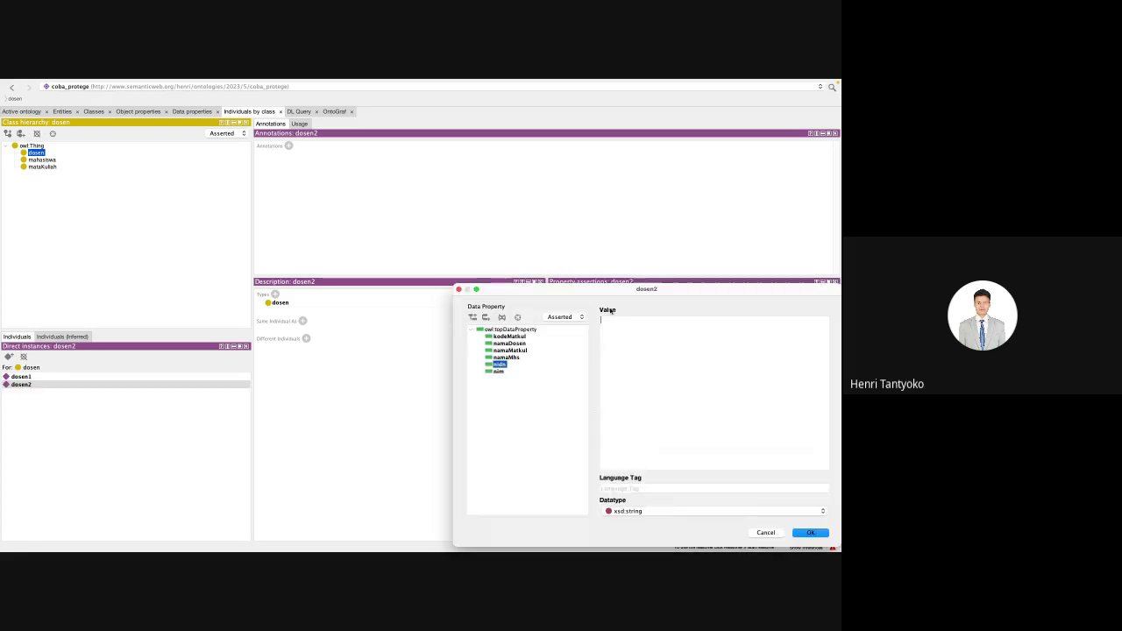
left_click(515, 358)
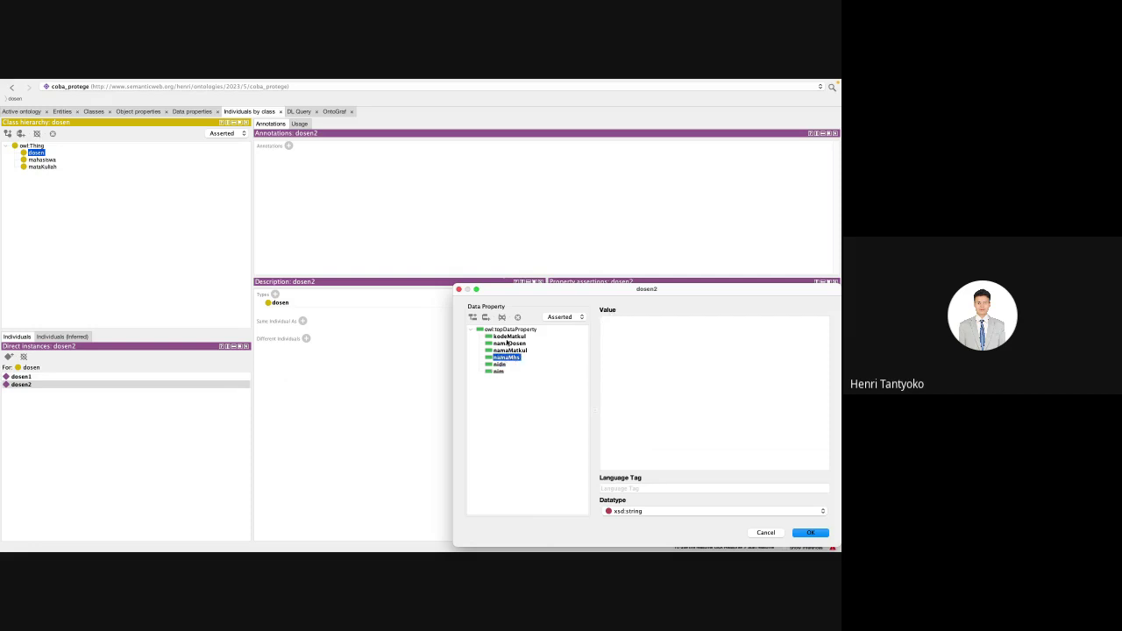
left_click(518, 343)
type("Tenia")
left_click(810, 532)
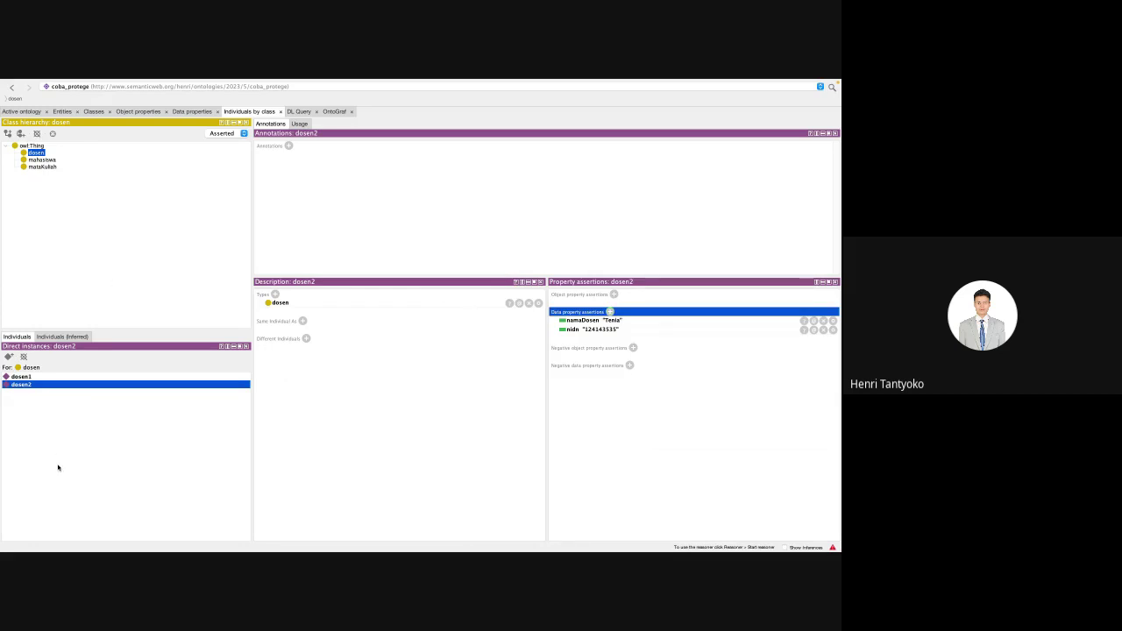
left_click(51, 161)
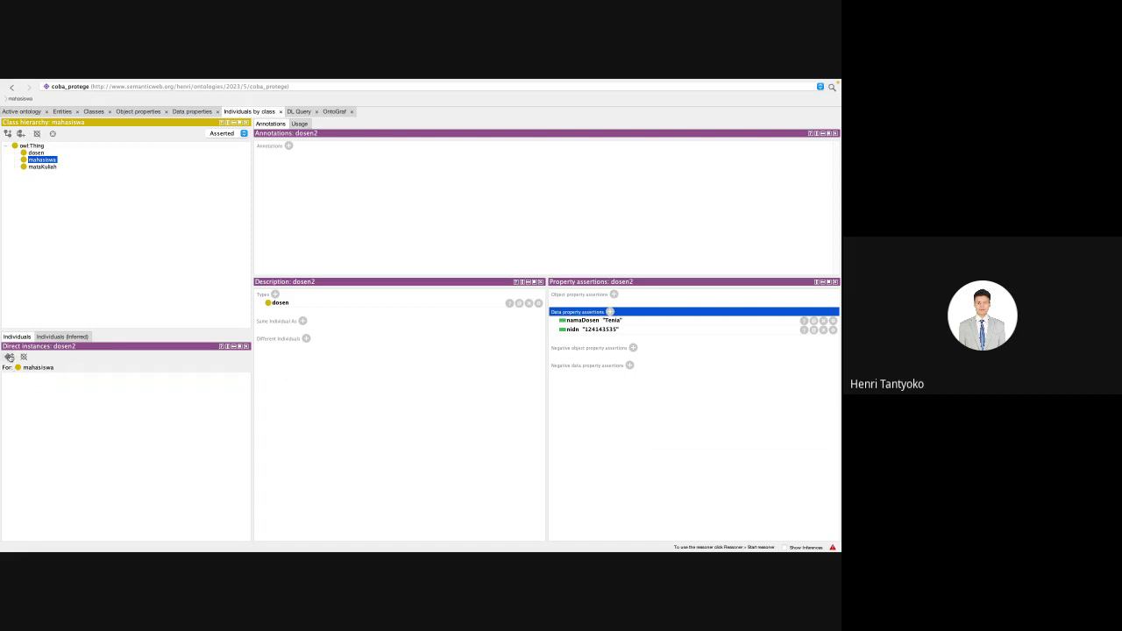
Step: Create individuals mhs1 and mhs2 under mahasiswa, then select mhs1
left_click(9, 357)
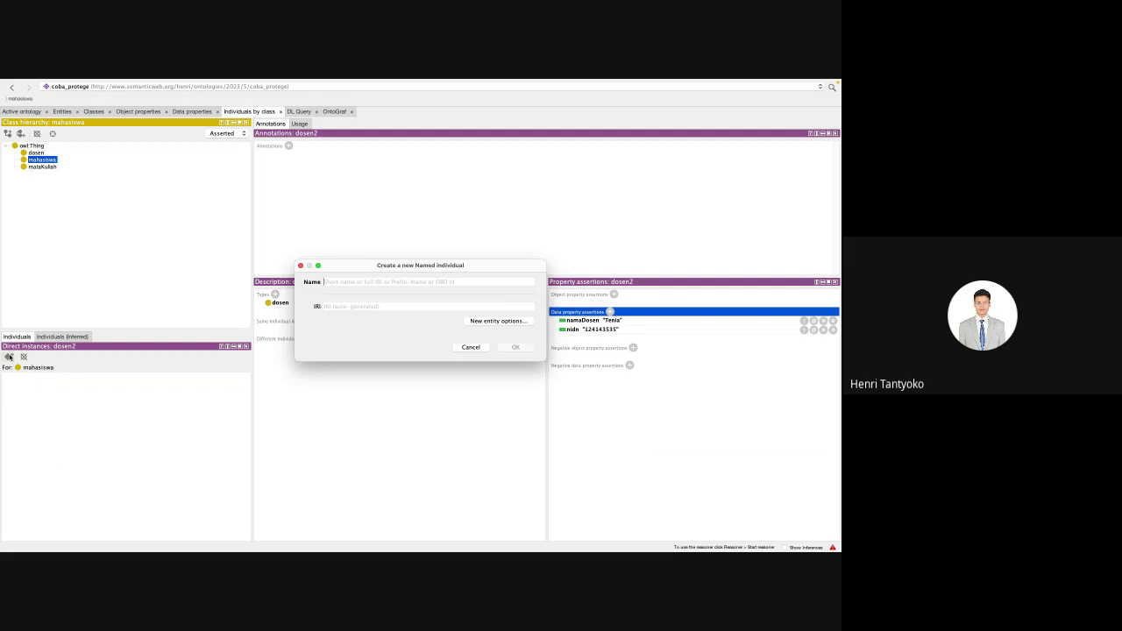
type("m")
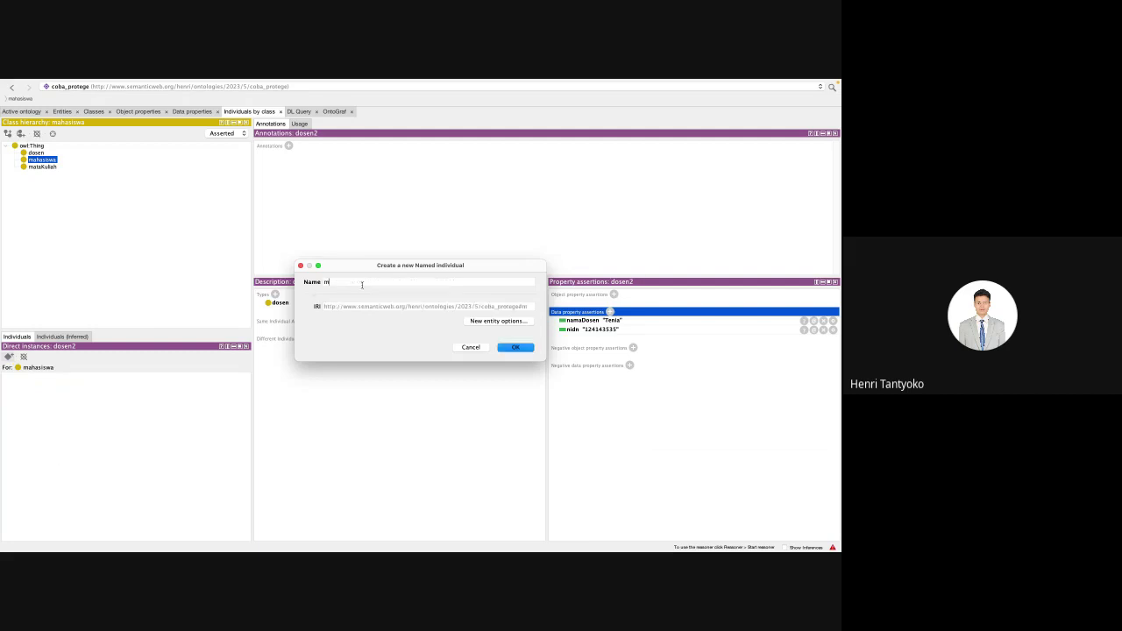
type("hs1")
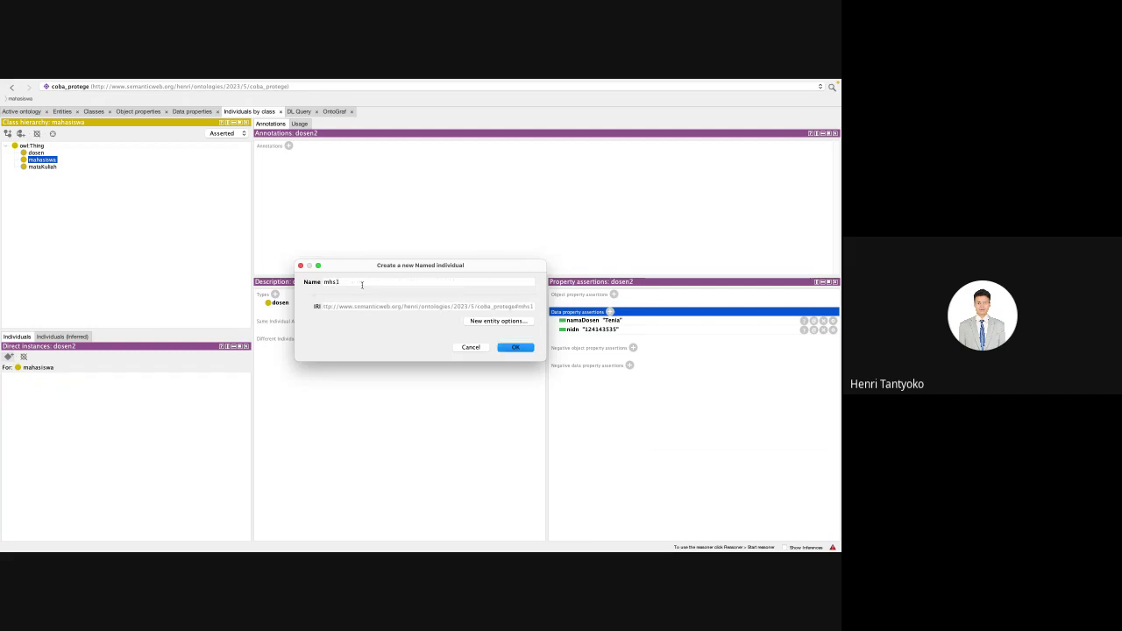
key("Return")
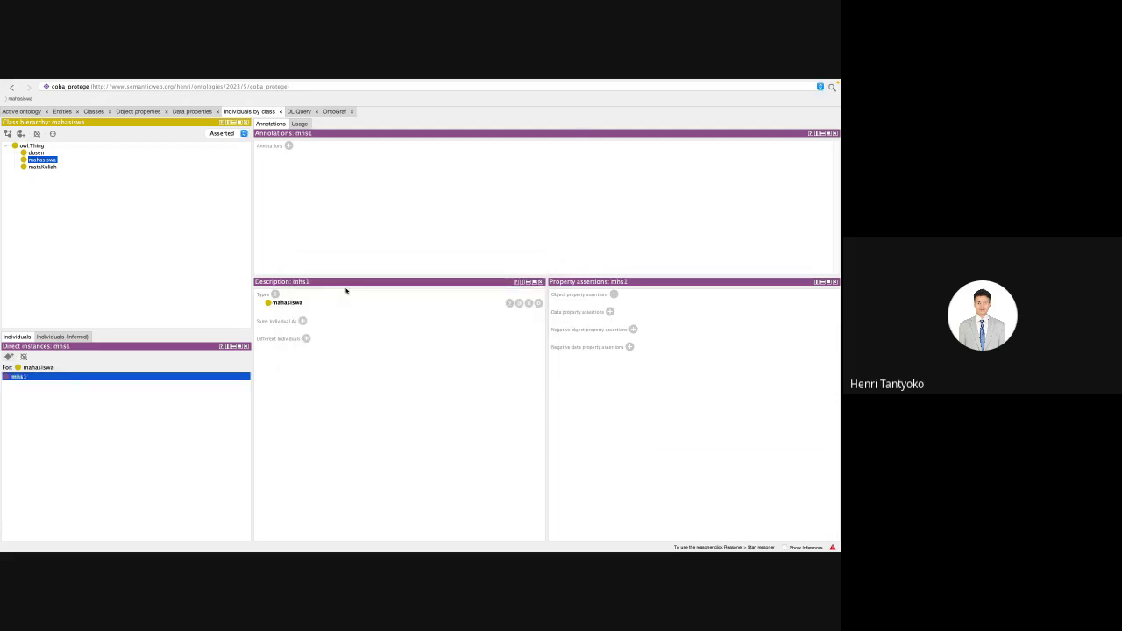
left_click(8, 356)
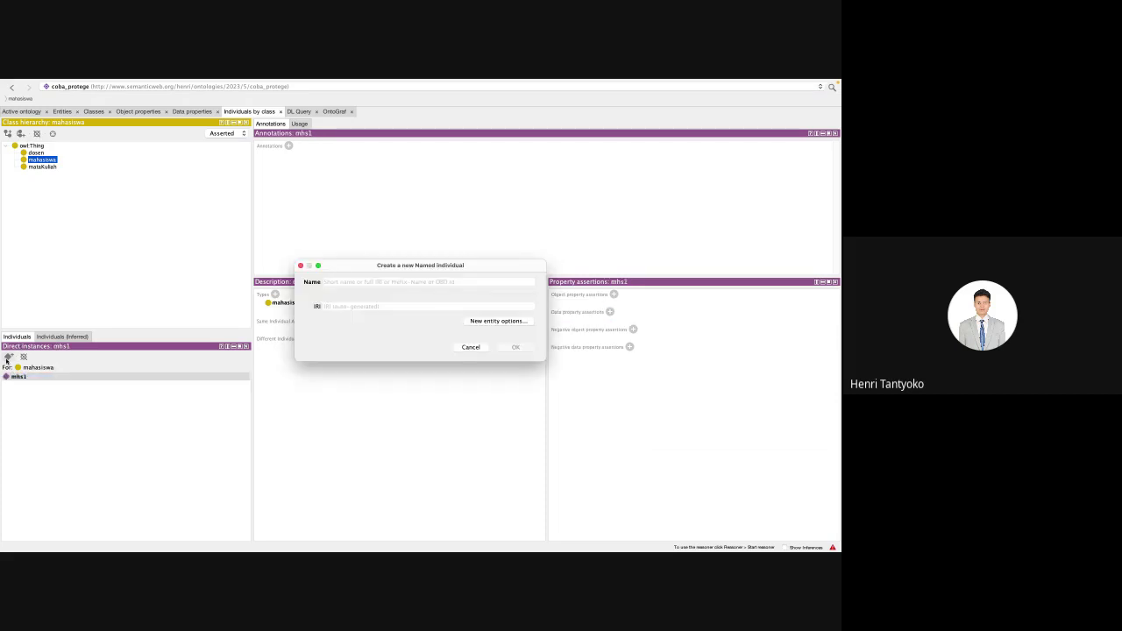
type("mhs2")
key("Return")
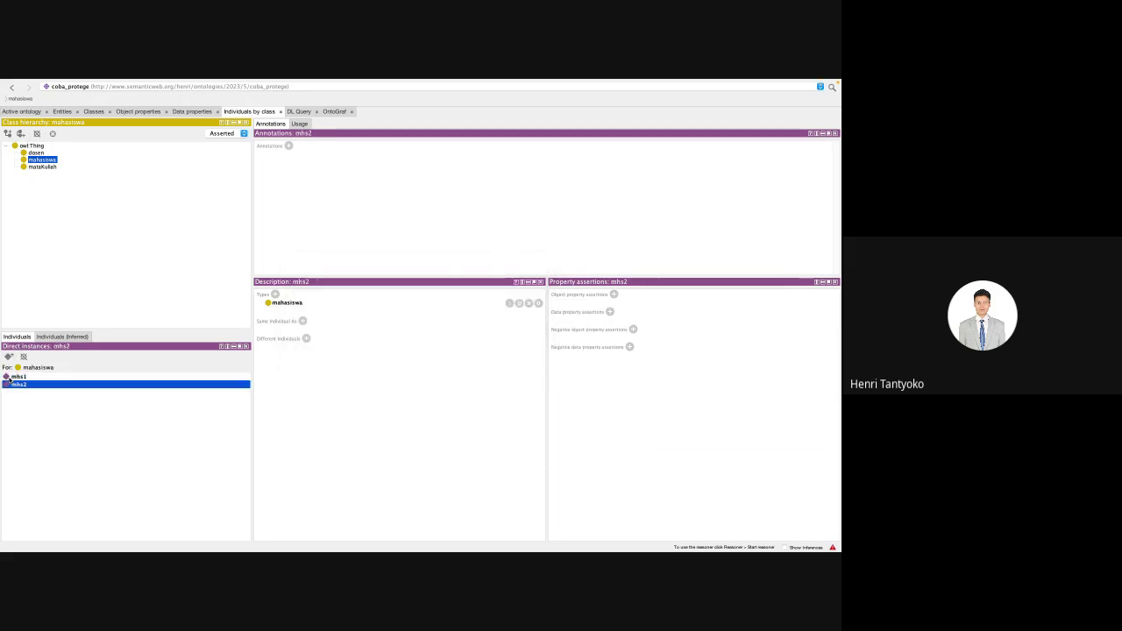
left_click(61, 377)
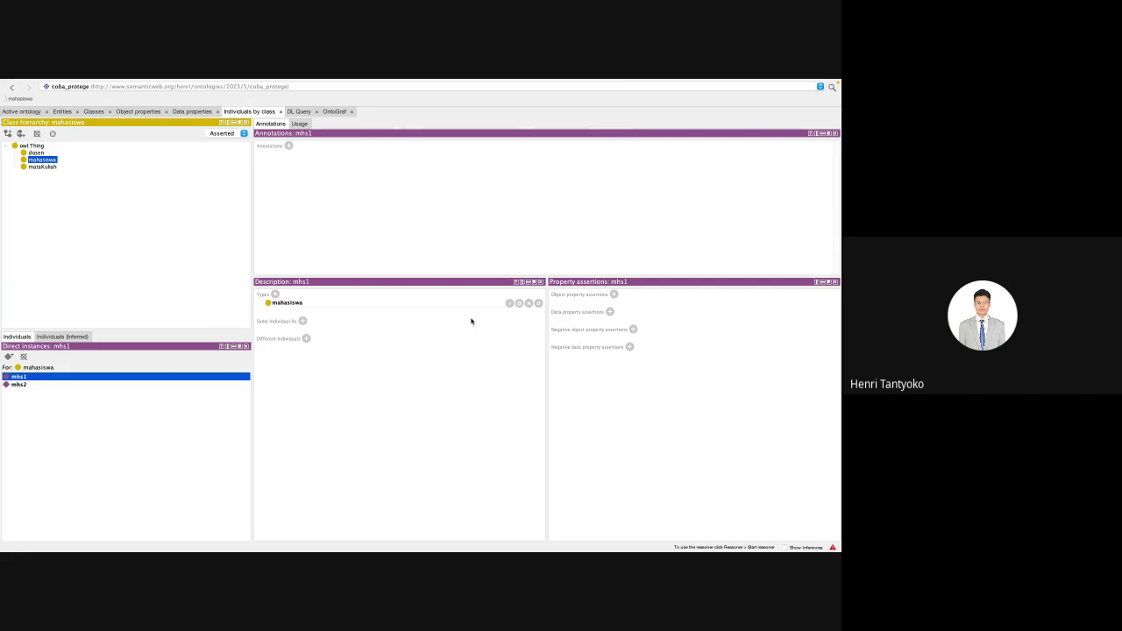
Step: Assert mhs1's nim as 3523523 with datatype xsd:string
left_click(610, 312)
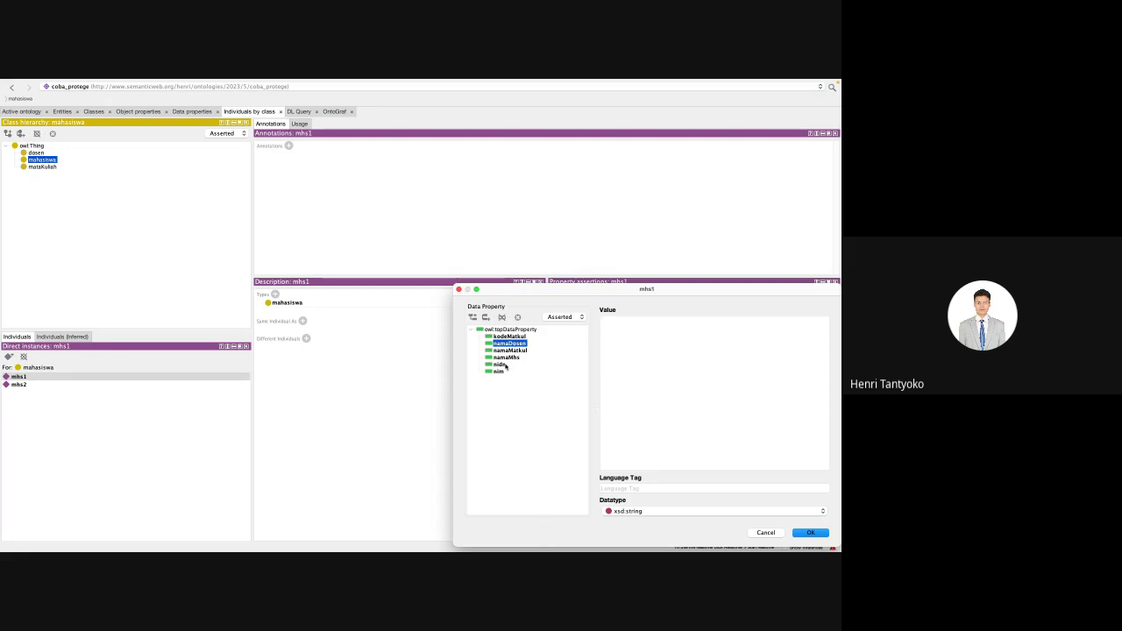
left_click(501, 372)
left_click(679, 336)
type("35235235")
left_click(506, 356)
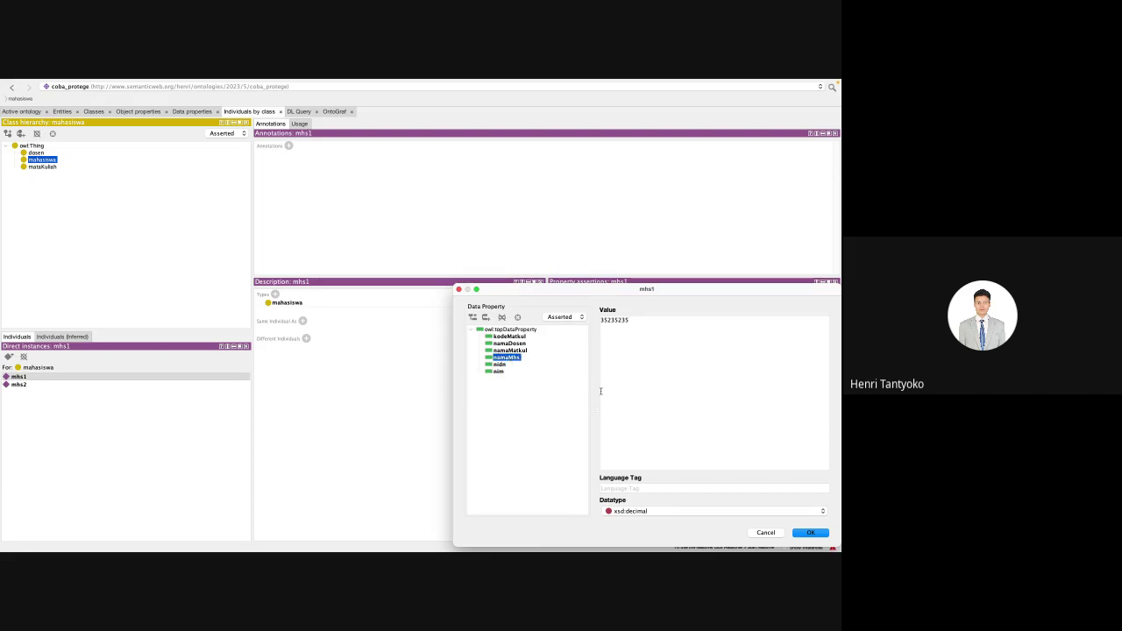
key("Down")
key("Down")
left_click(691, 510)
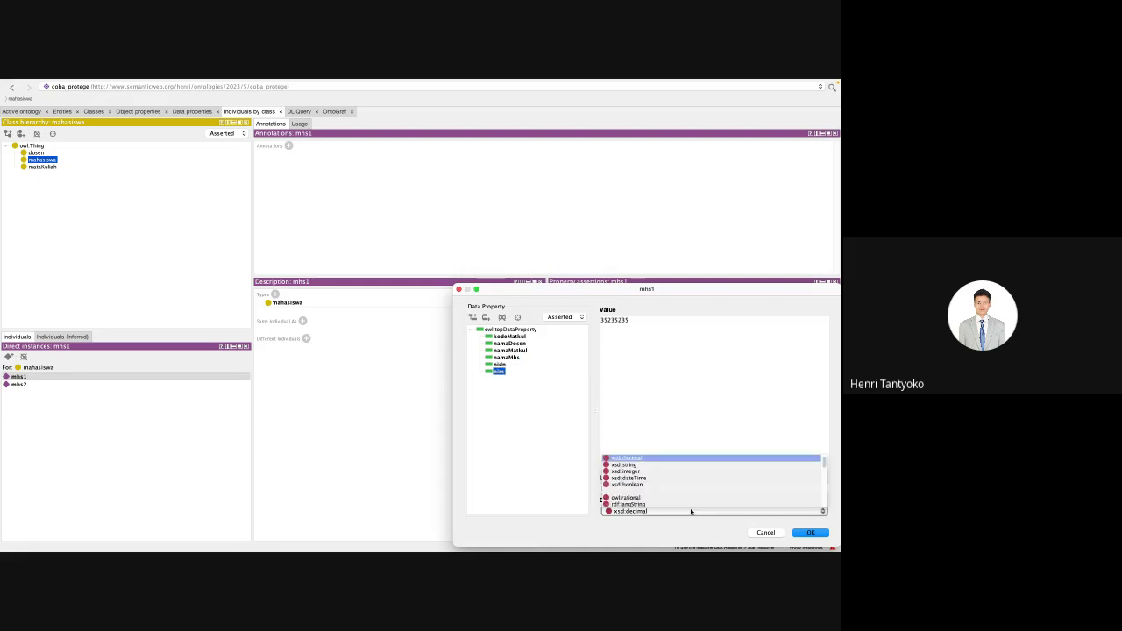
left_click(634, 466)
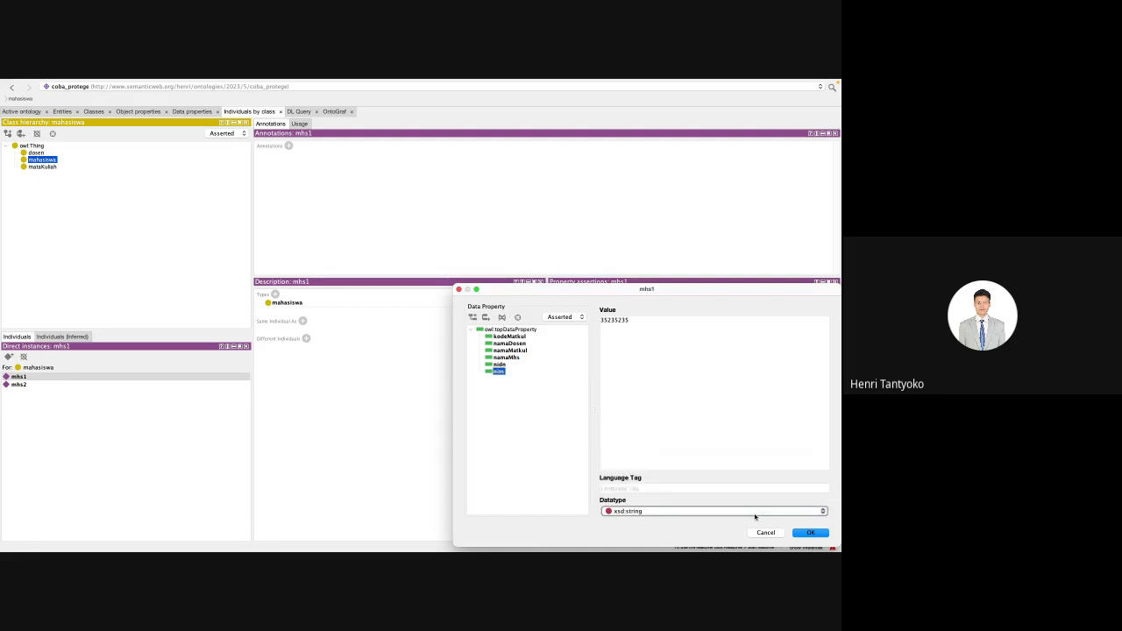
left_click(810, 533)
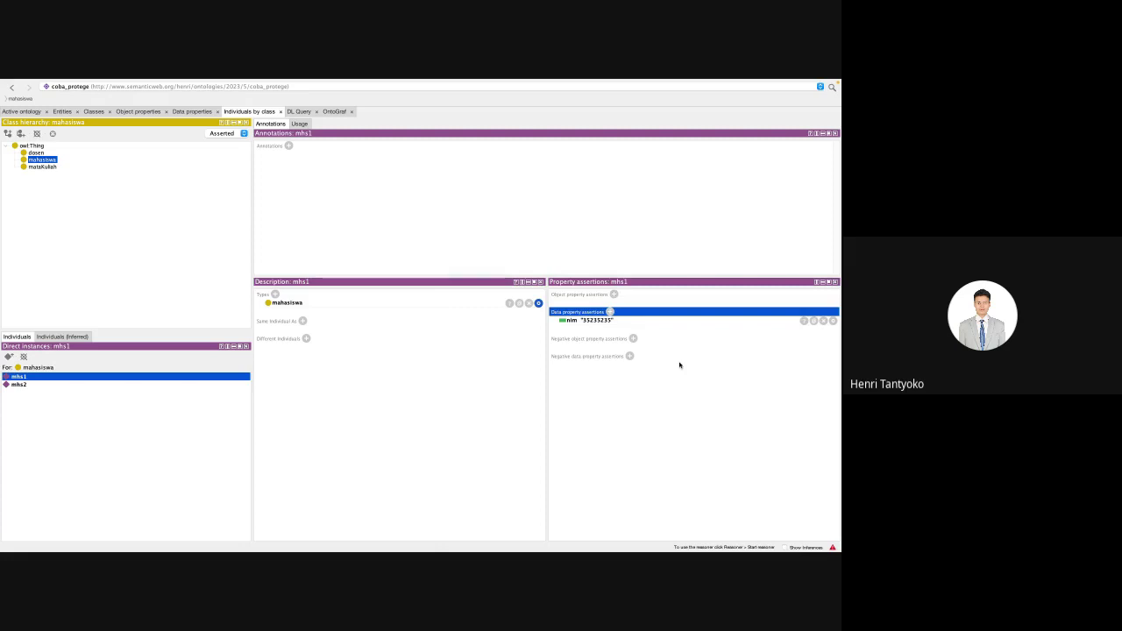
Step: Give mhs1 a namaMhs value with the student's name
left_click(610, 312)
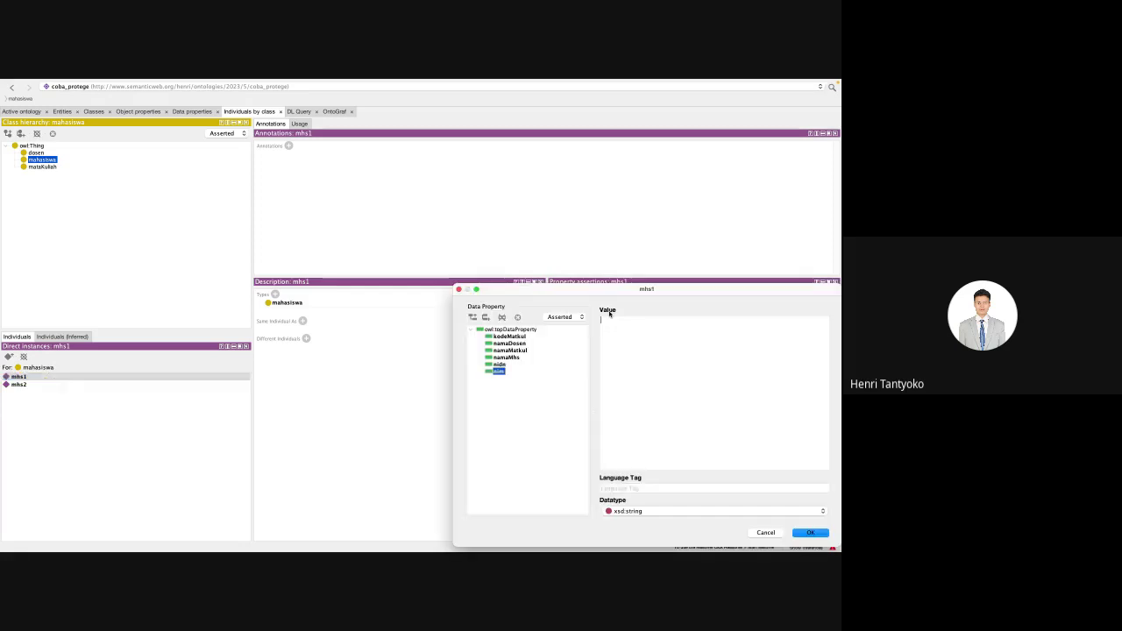
left_click(505, 358)
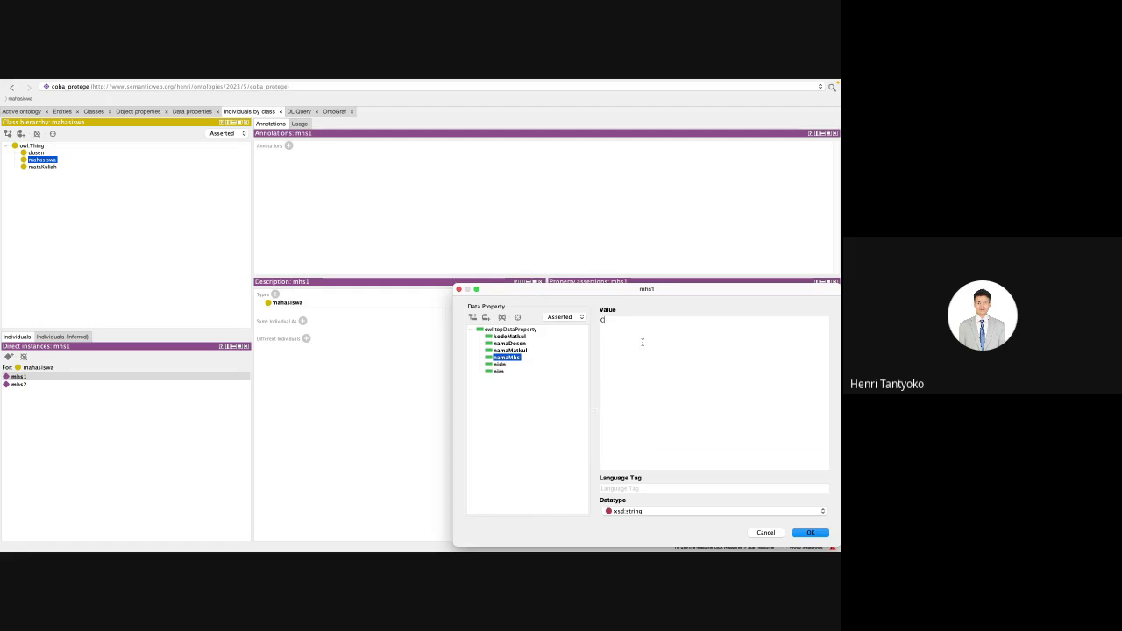
type("andra")
left_click(810, 532)
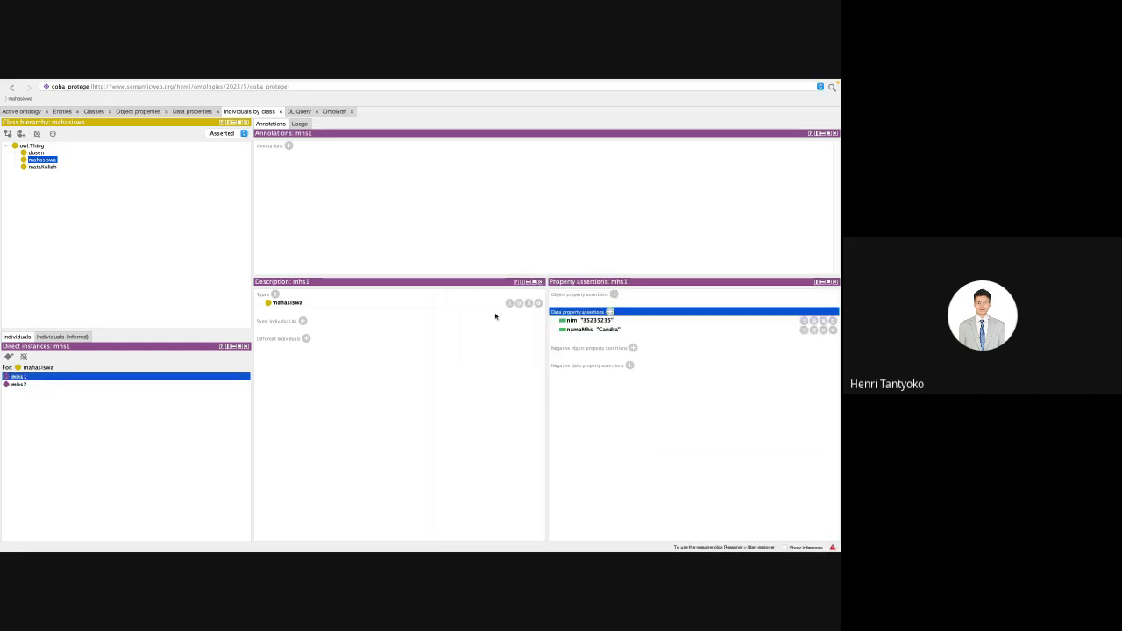
Step: Select mhs2 and assert a pasted nim number as xsd:string
left_click(16, 386)
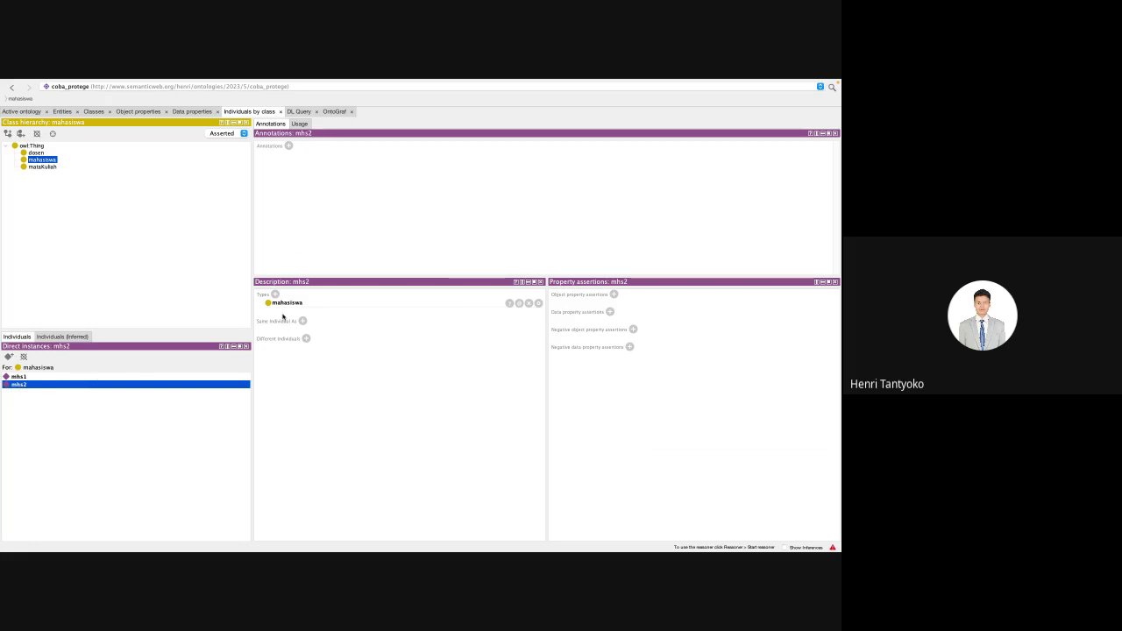
left_click(611, 312)
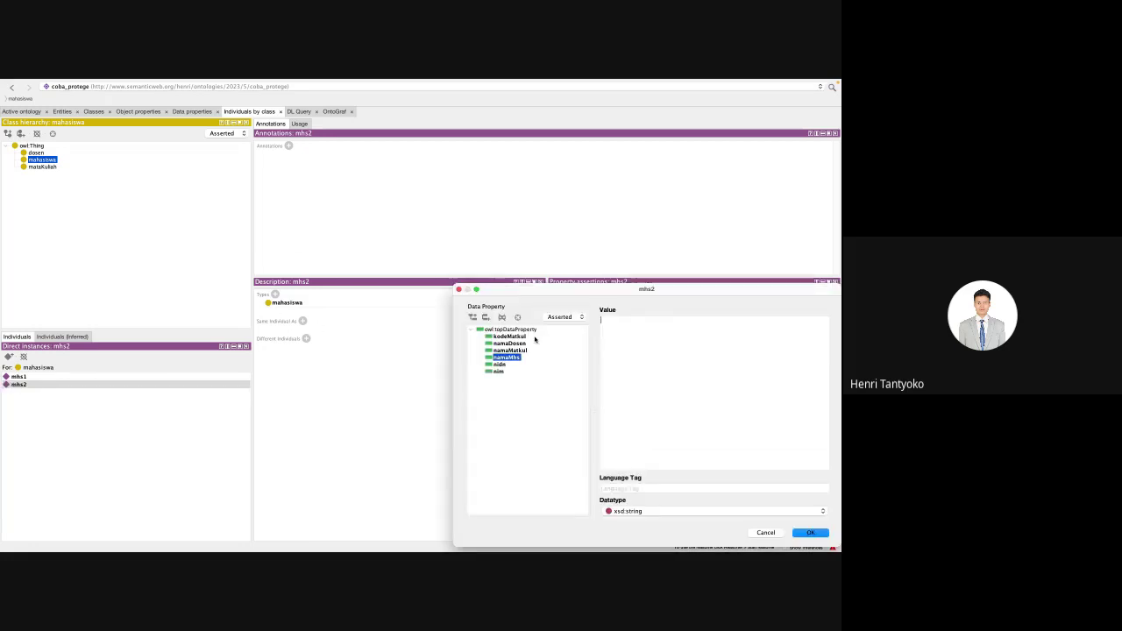
left_click(499, 372)
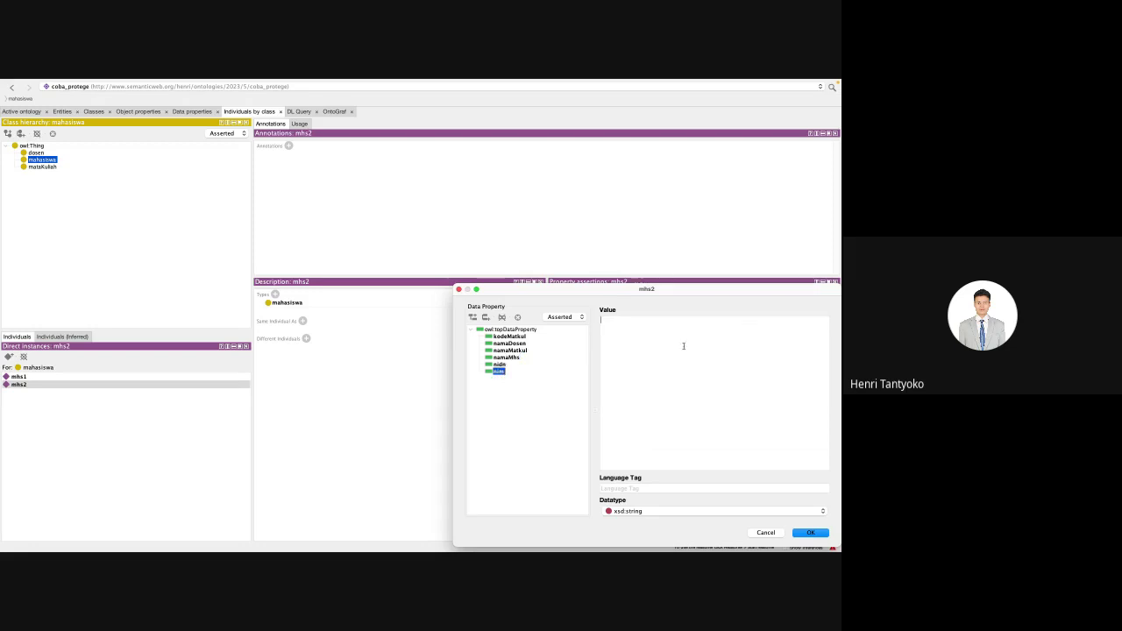
type("462543")
left_click(507, 358)
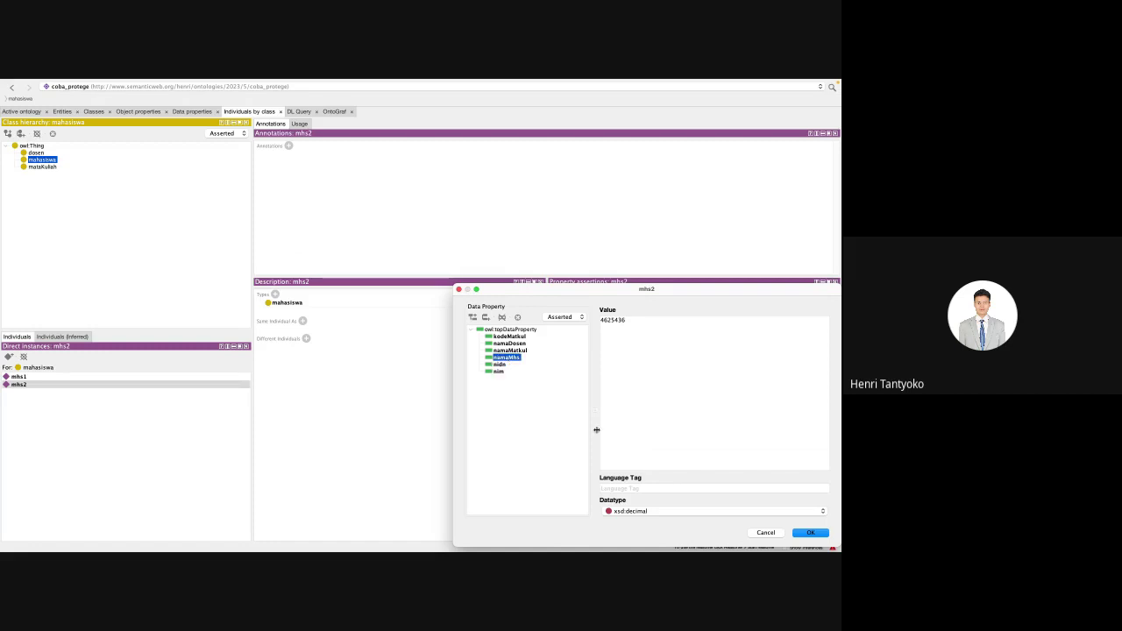
left_click(499, 372)
left_click(798, 512)
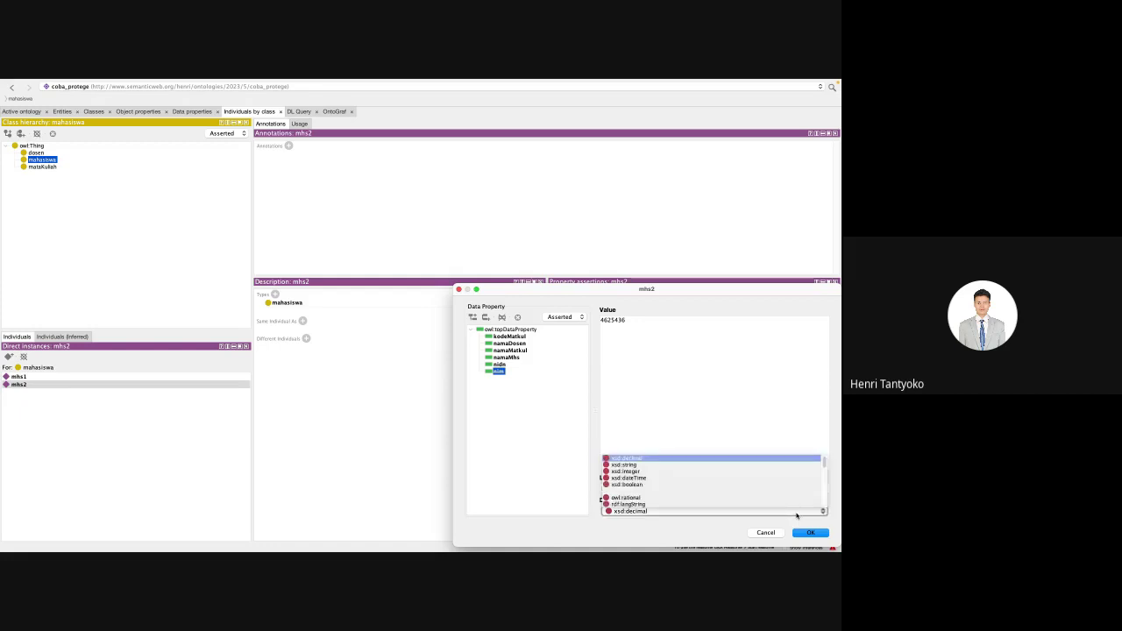
left_click(768, 464)
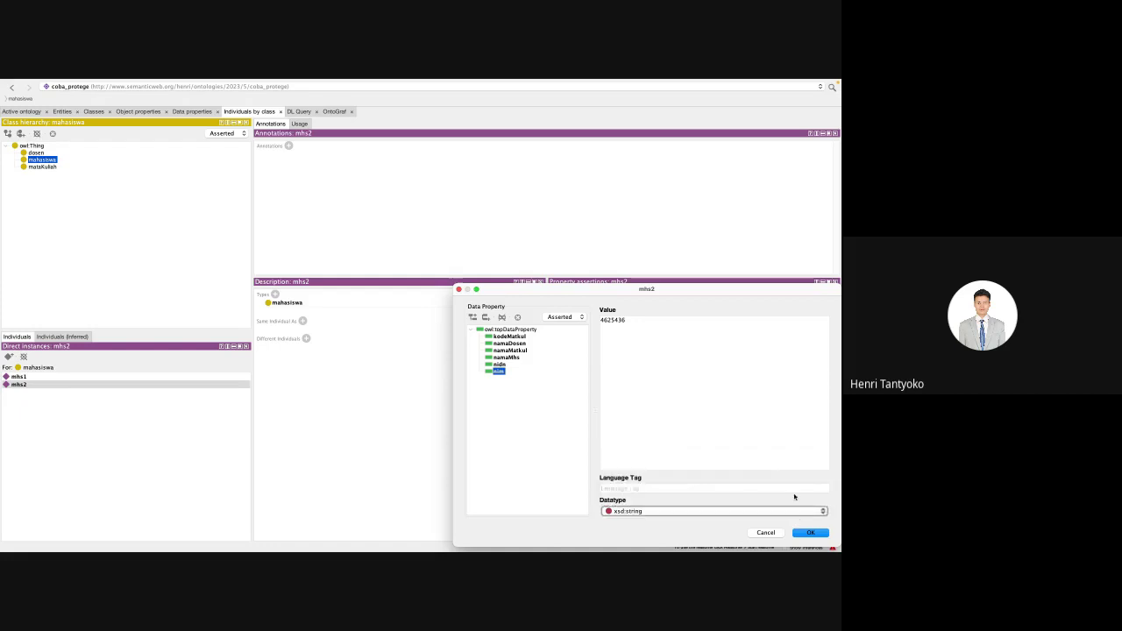
left_click(813, 533)
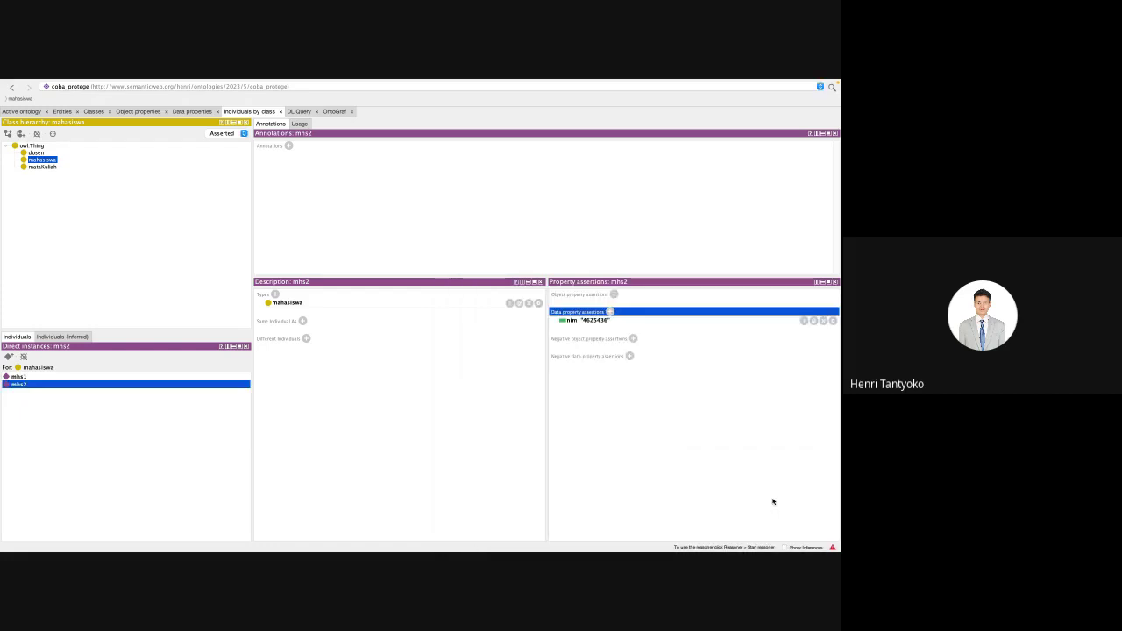
Step: Give mhs2 a namaMhs value with the student's name
left_click(609, 312)
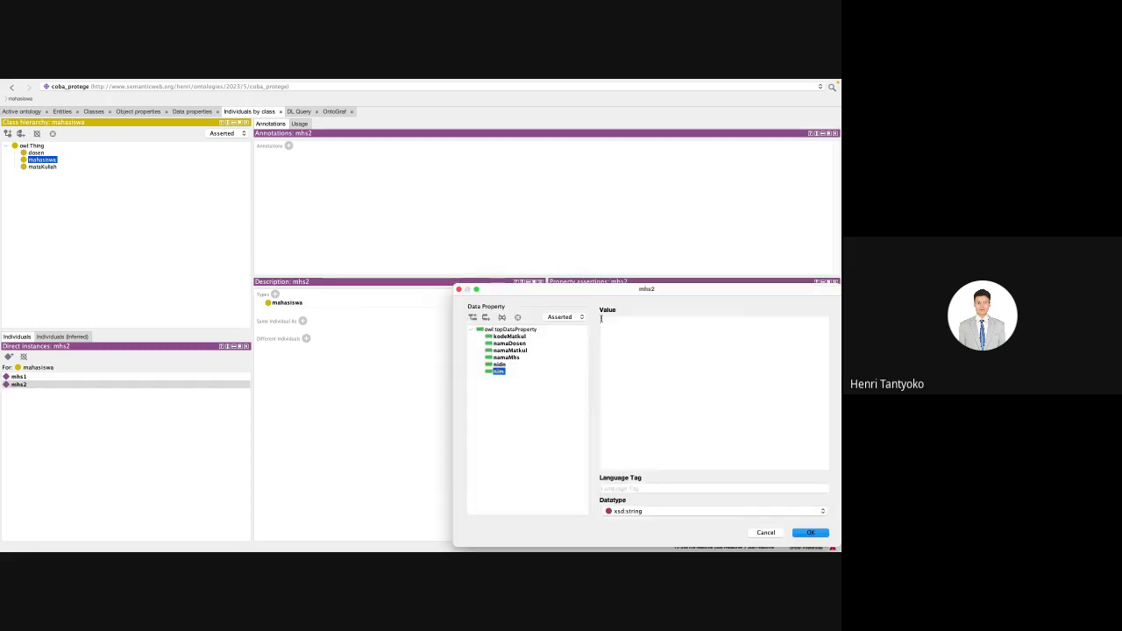
left_click(507, 358)
type("Rifky")
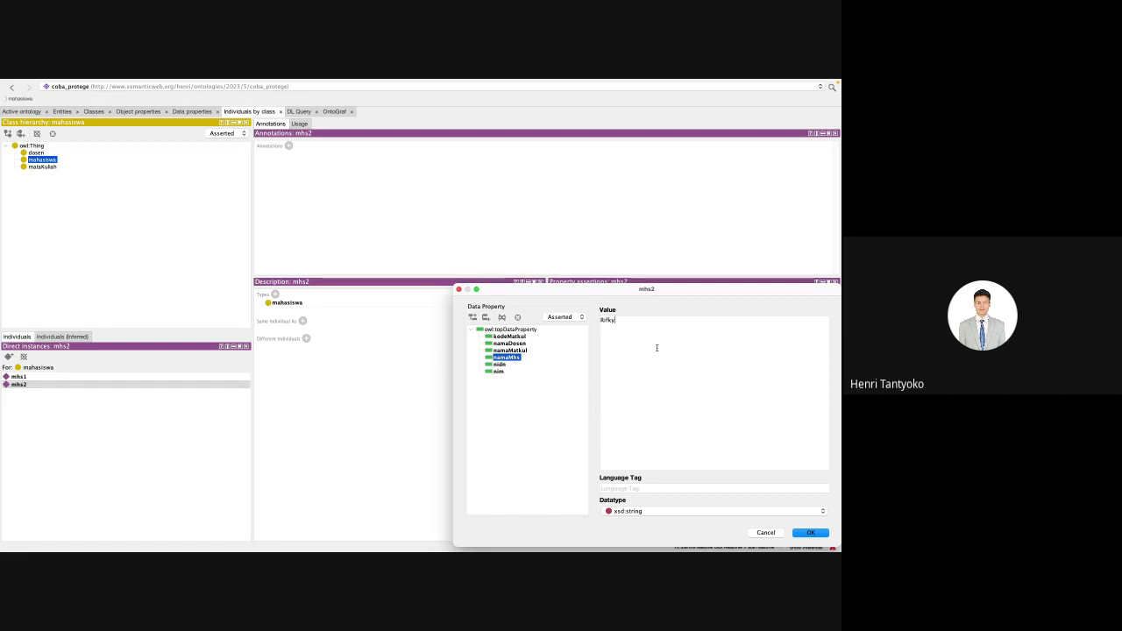
left_click(797, 531)
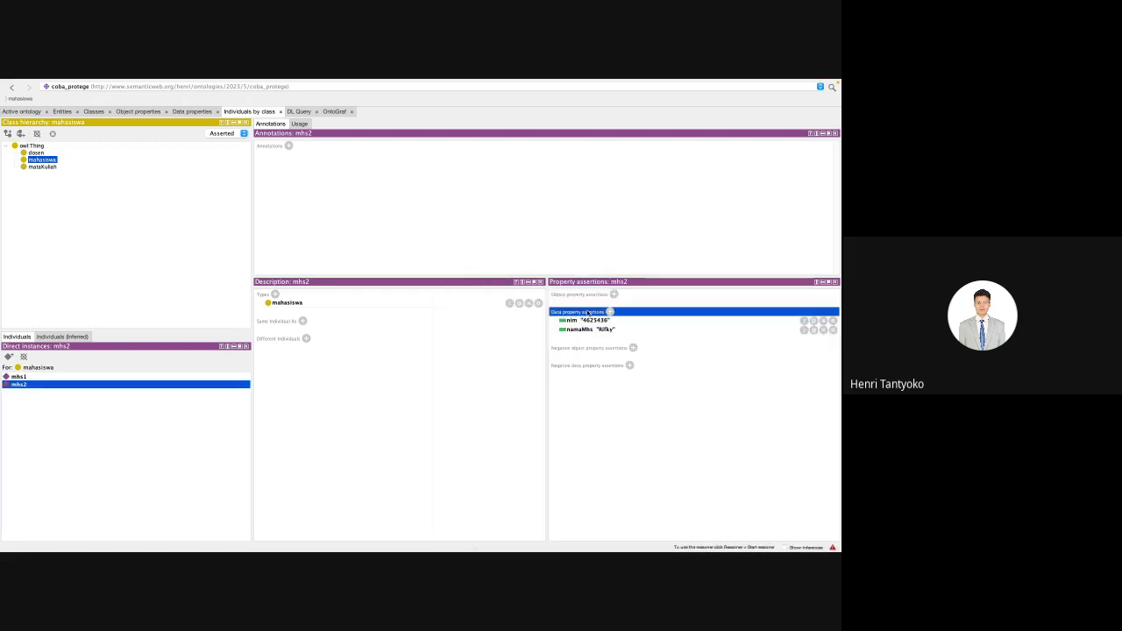
Step: Flip between mhs1 and mhs2 to compare their nim and namaMhs values, then select dosen
left_click(50, 379)
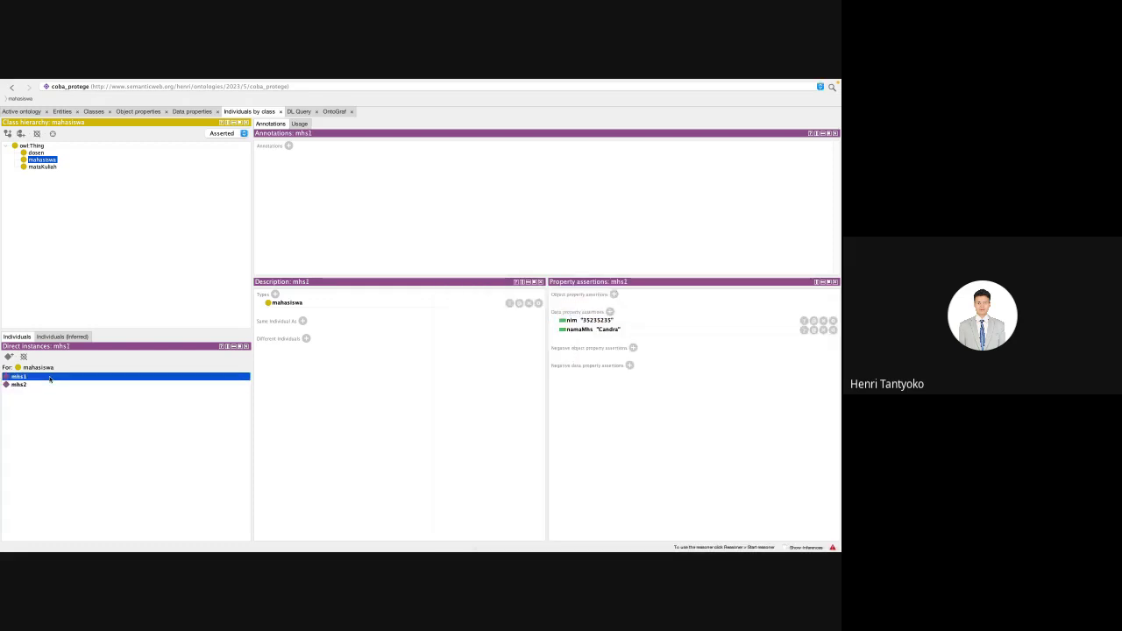
key("Down")
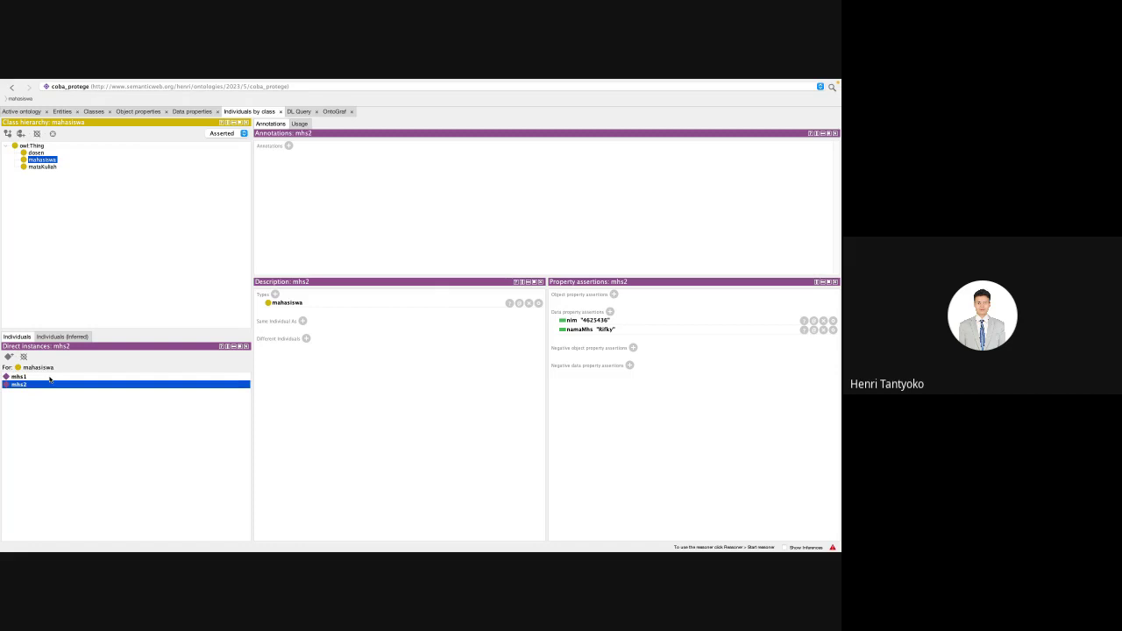
left_click(50, 378)
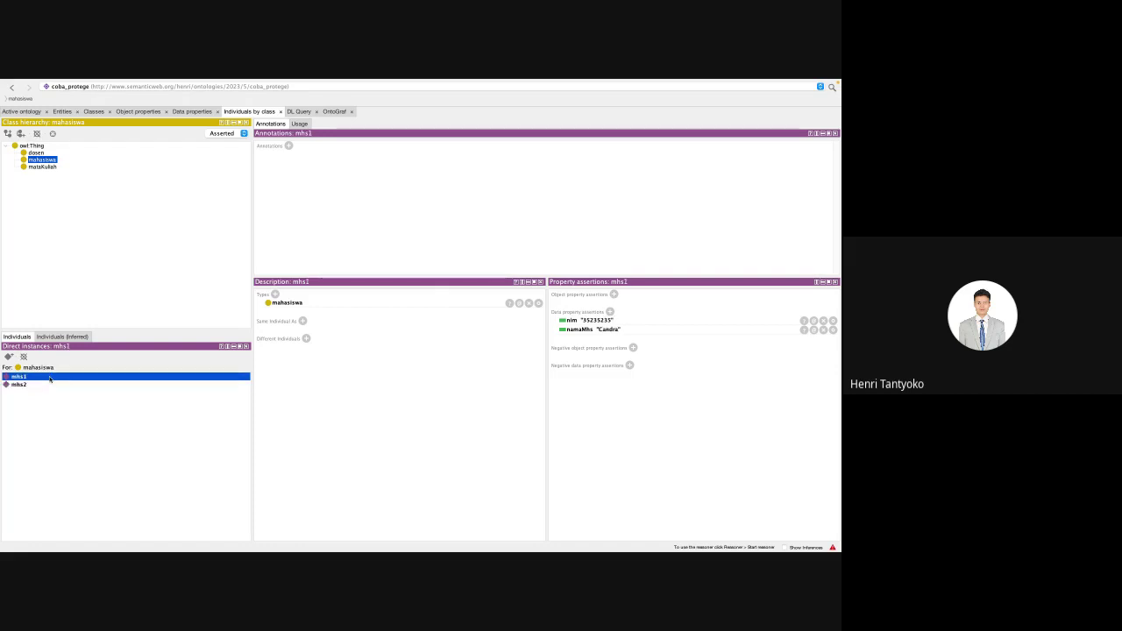
key("Down")
key("Up")
key("Down")
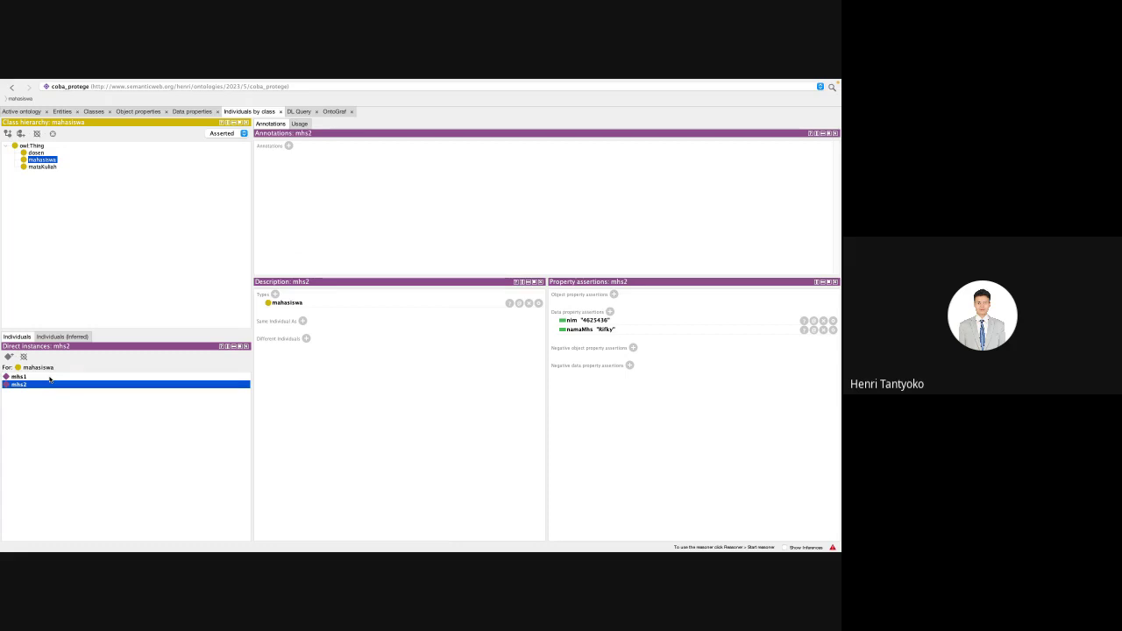
key("Up")
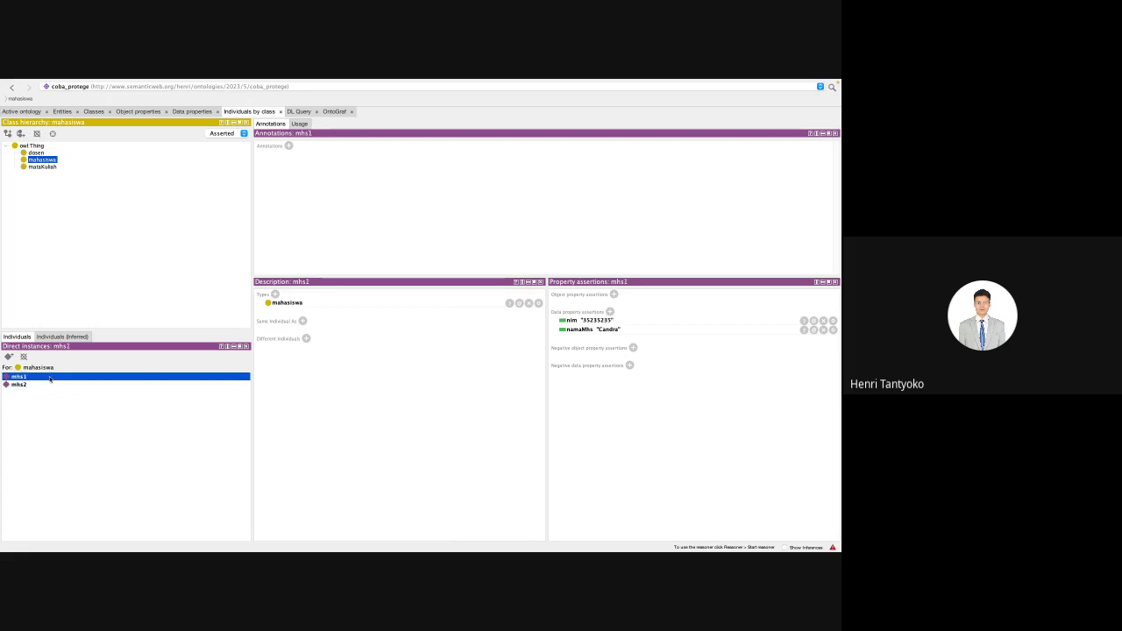
key("Down")
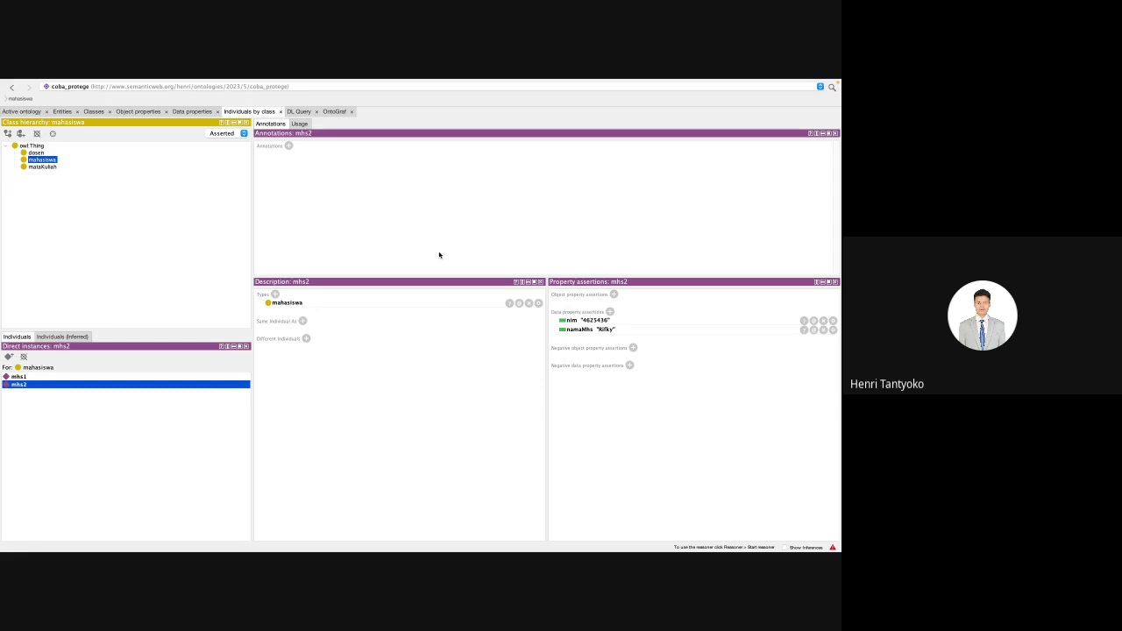
left_click(41, 377)
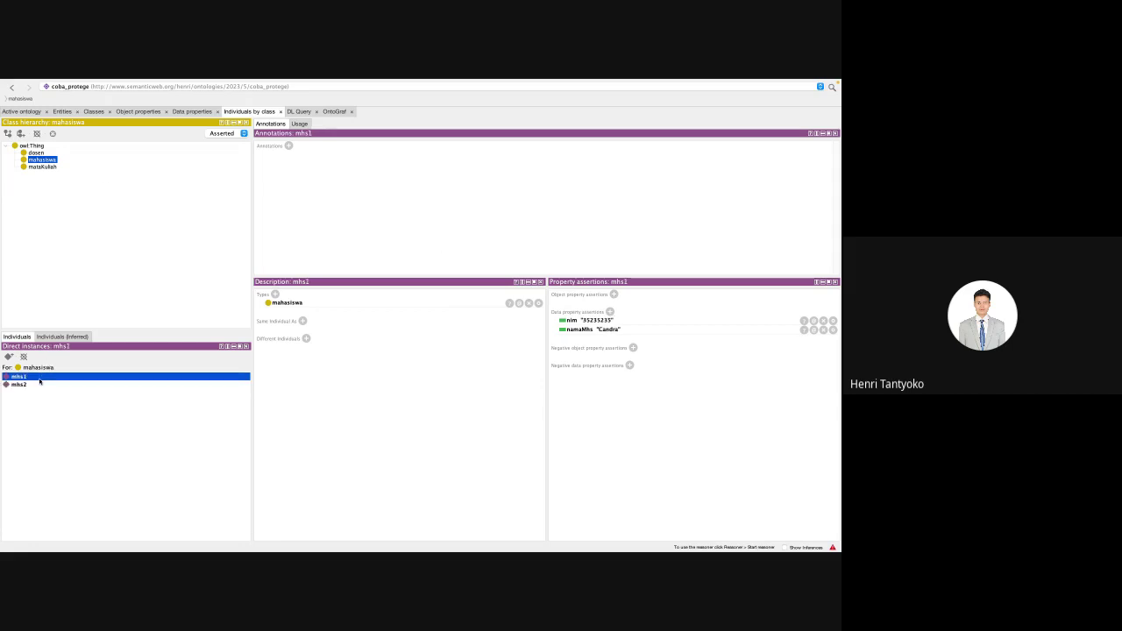
left_click(36, 153)
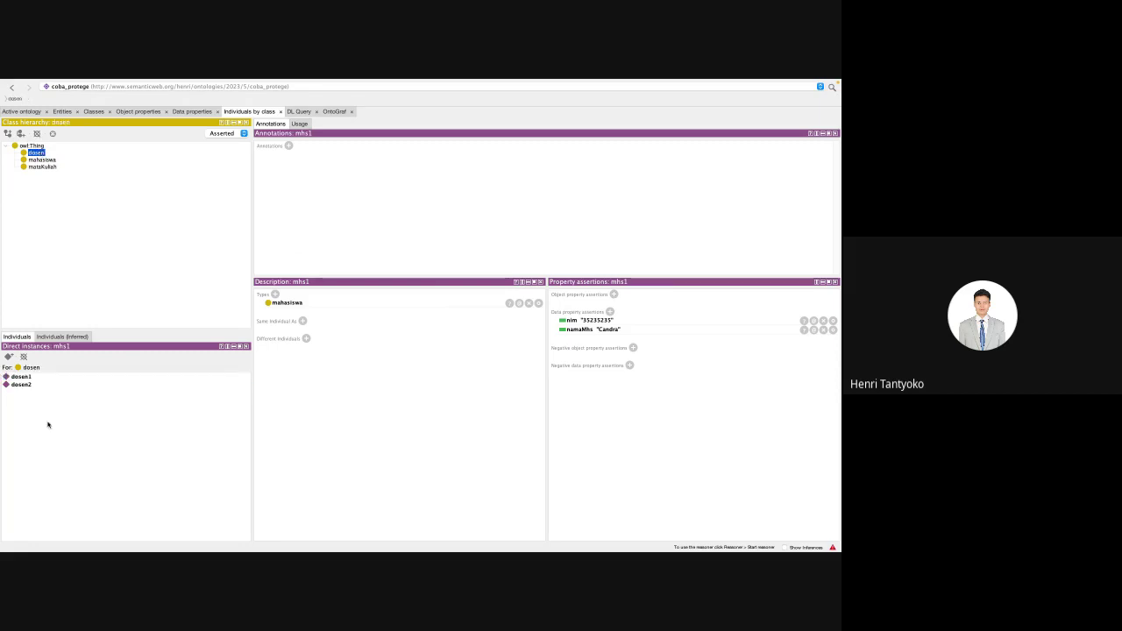
Step: Select dosen1 to see its namaDosen and nidn, abandon a new object property assertion, then return to Individuals by class
left_click(24, 376)
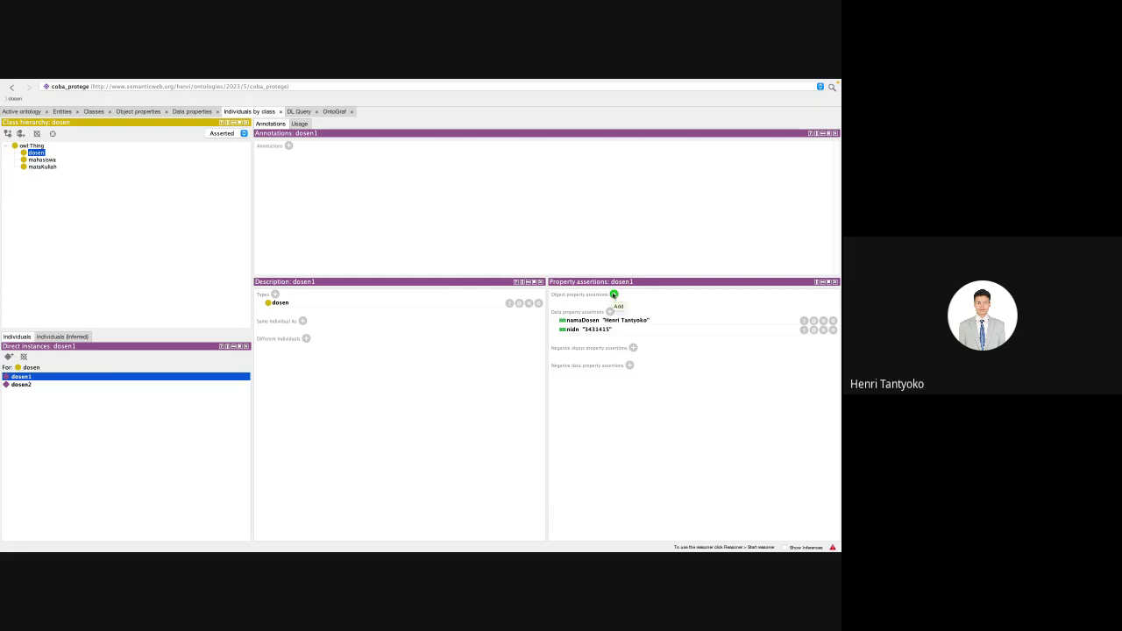
left_click(613, 295)
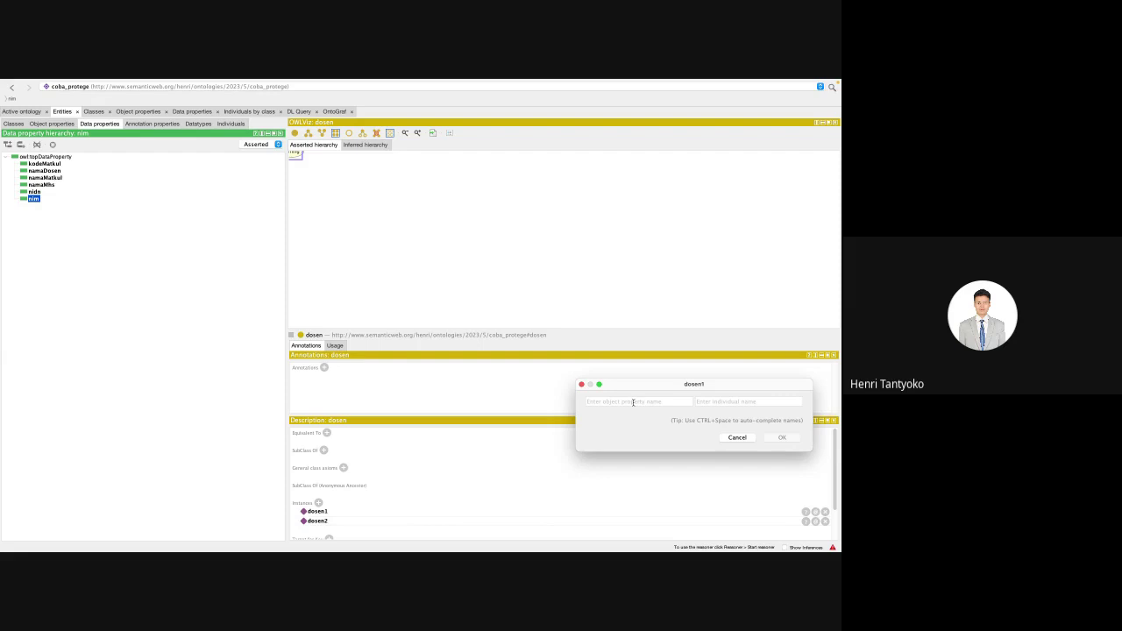
left_click(734, 438)
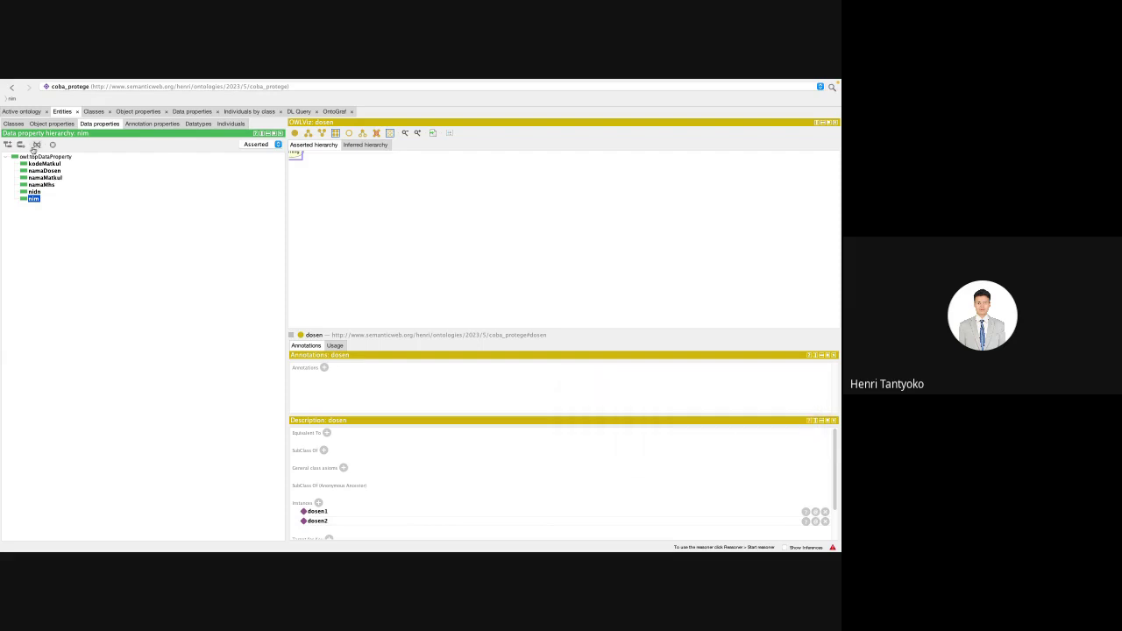
left_click(195, 114)
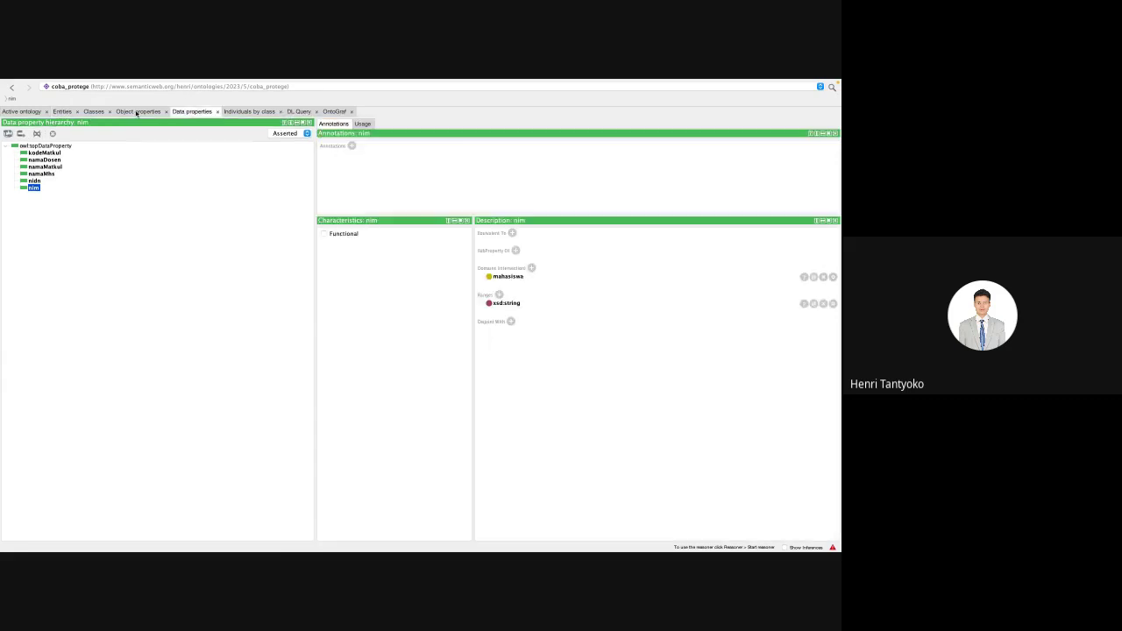
left_click(236, 111)
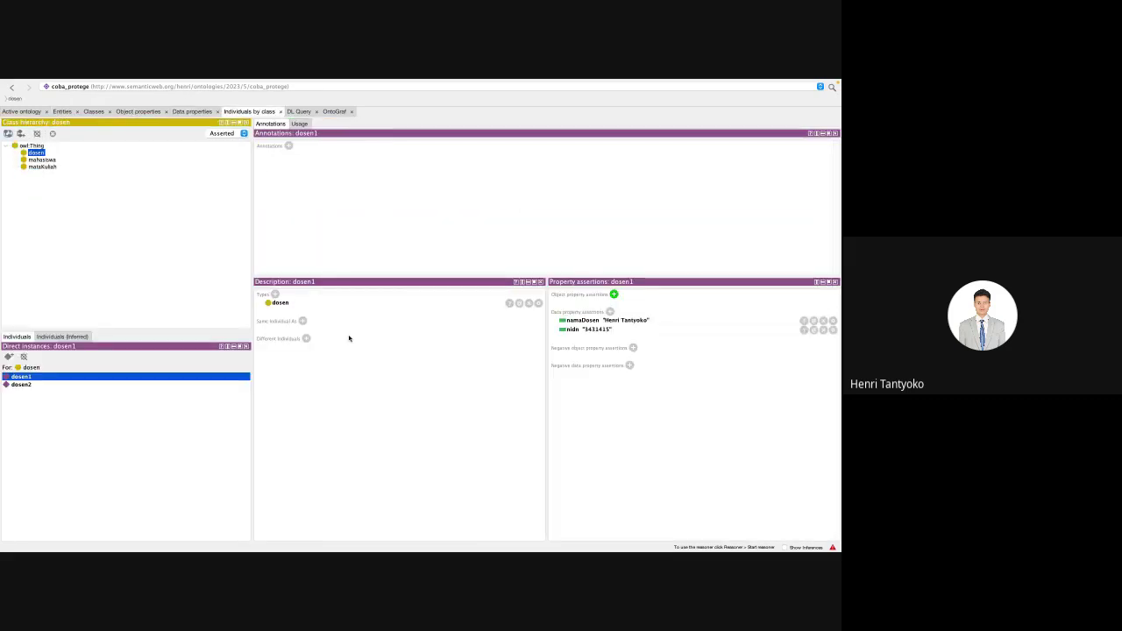
Step: Assert that dosen1 mengajar mhs1, correcting the wrongly entered individual name
left_click(614, 294)
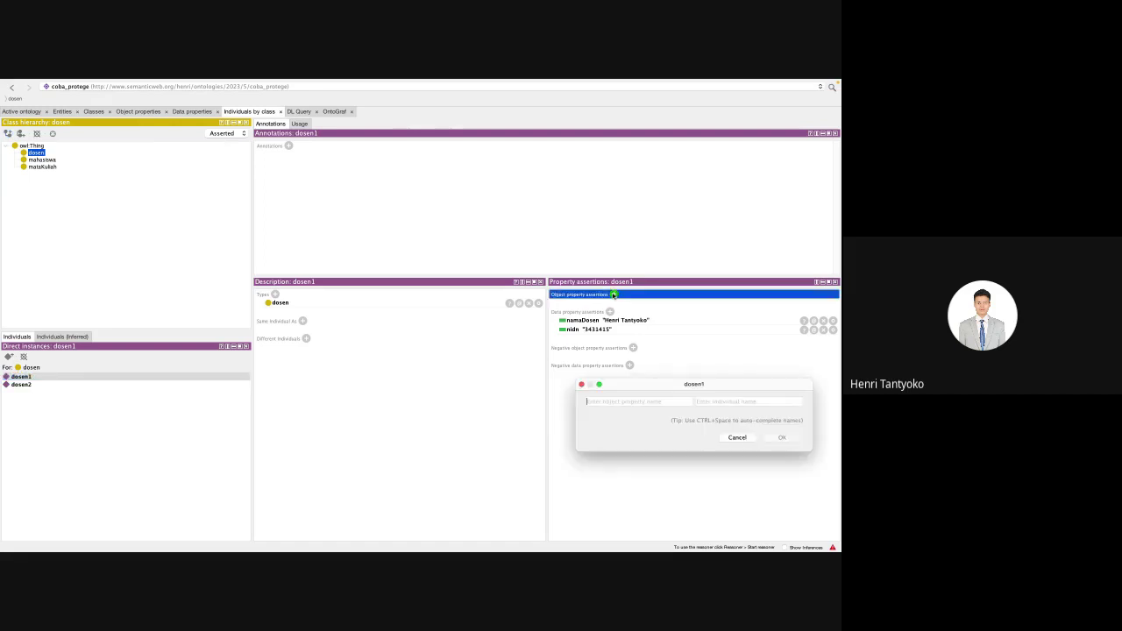
key("ctrl+space")
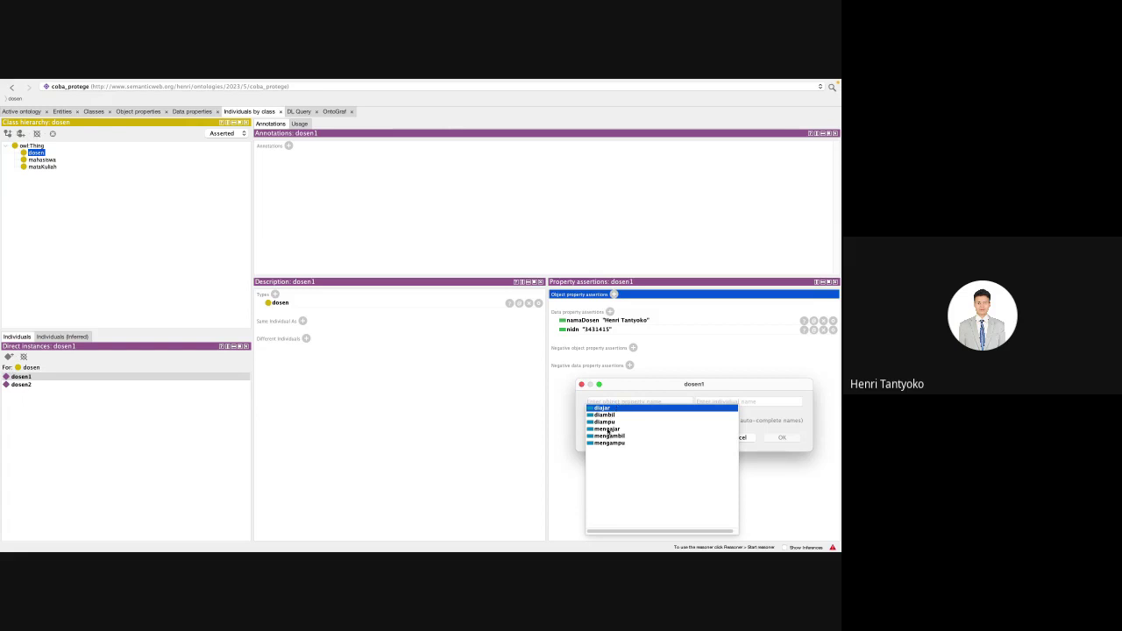
left_click(608, 430)
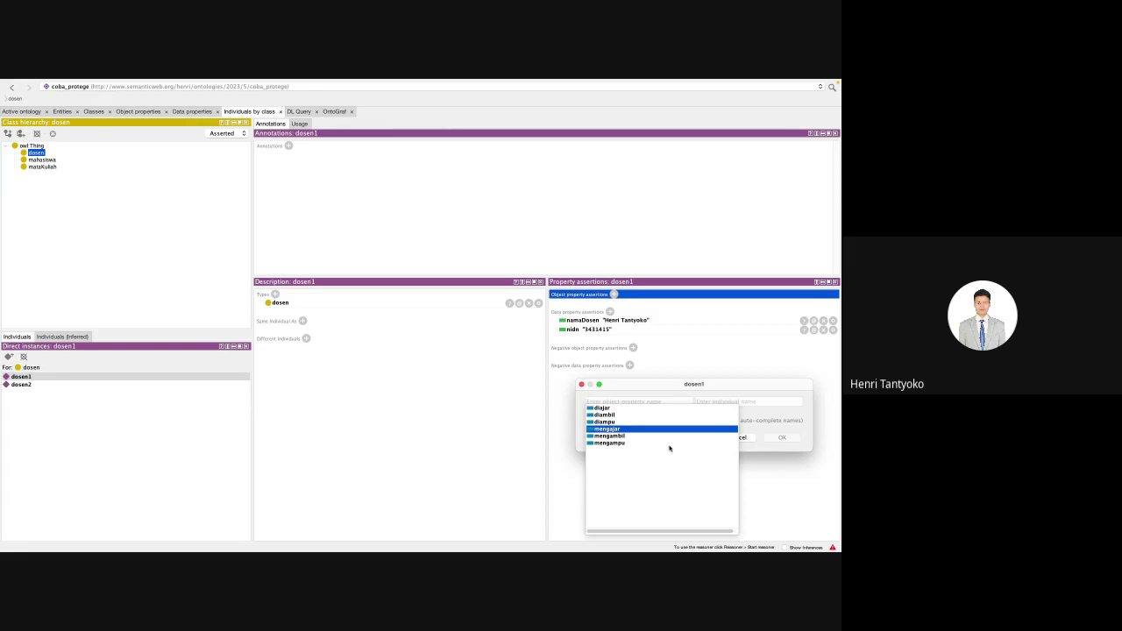
key("Return")
left_click(724, 401)
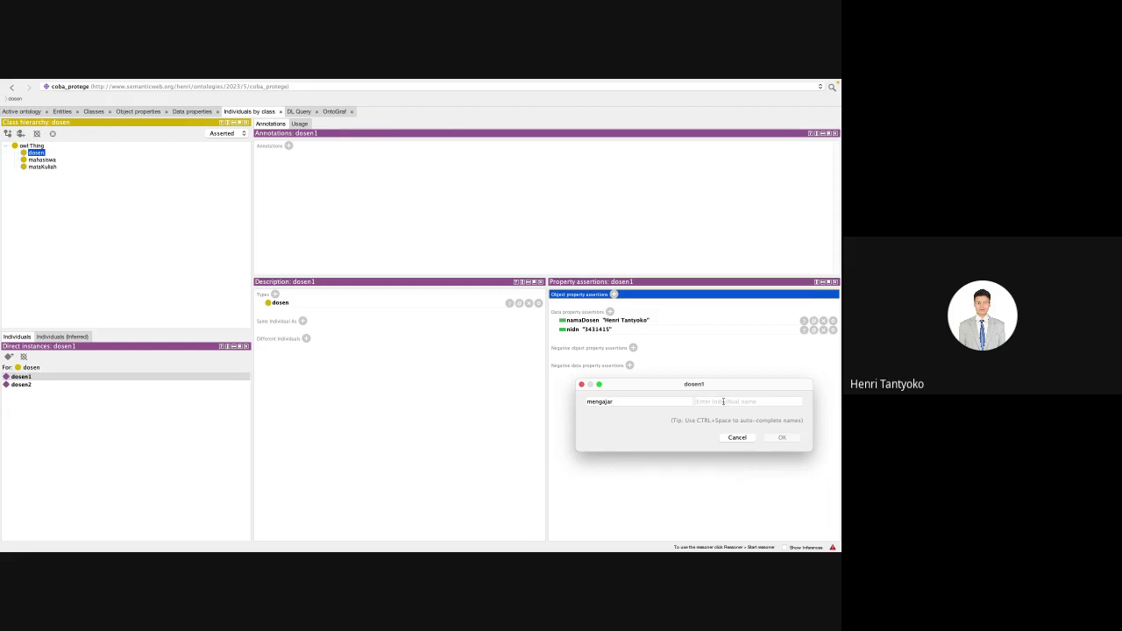
type("Candra")
double_click(723, 401)
type("mhs1")
key("Return")
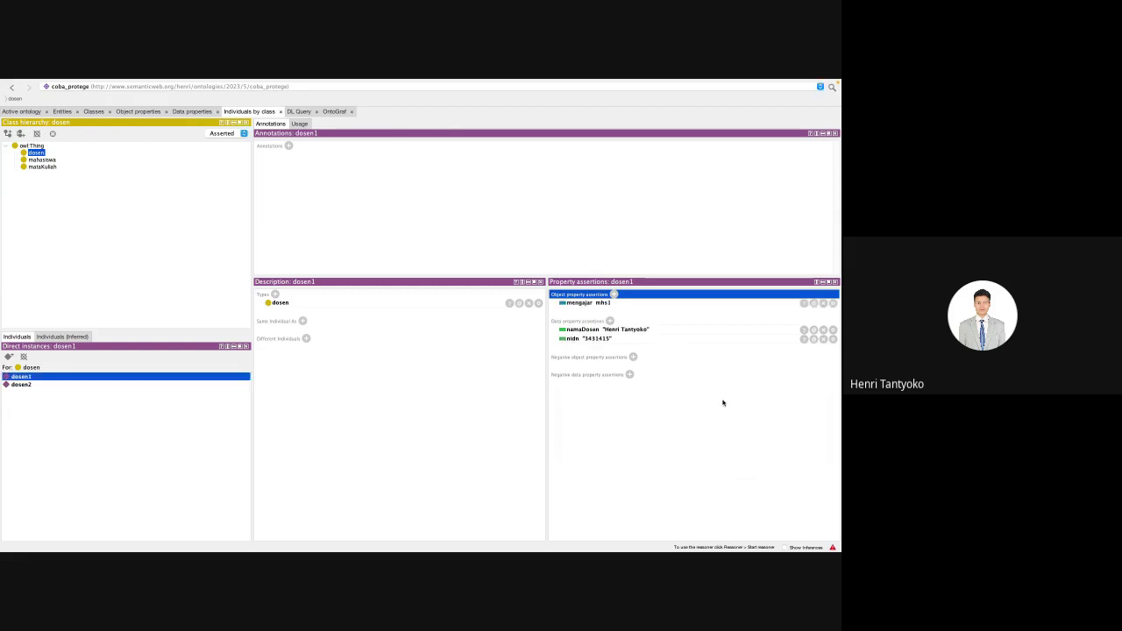
Step: Add a second assertion dosen1 mengajar mhs2, then show the mahasiswa class's individuals
left_click(613, 293)
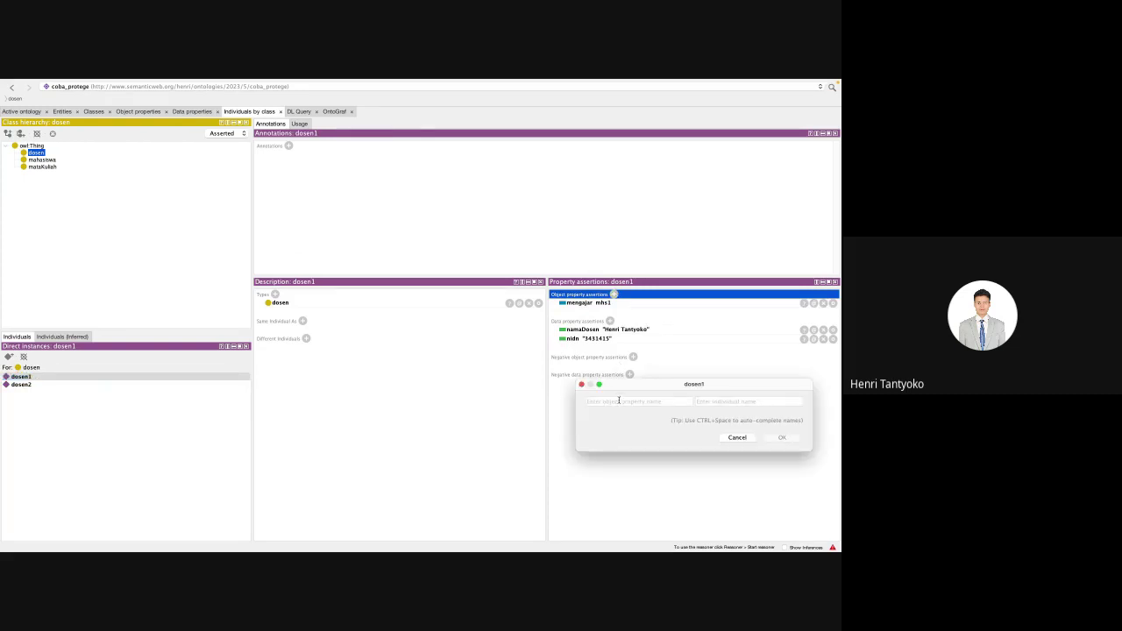
type("mengajar")
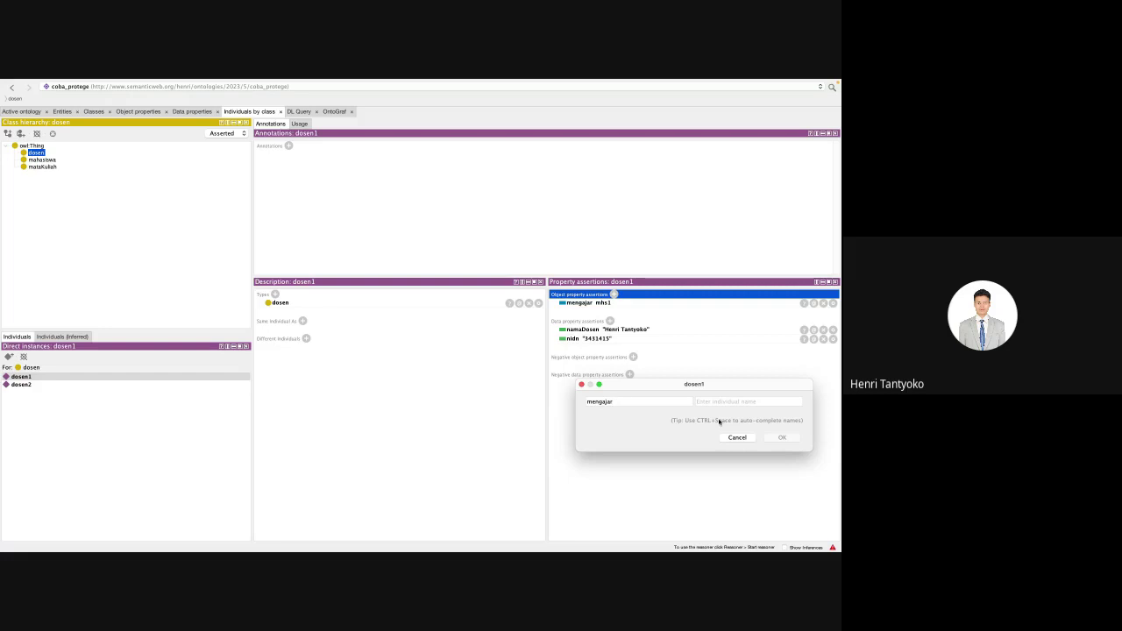
type("mhs")
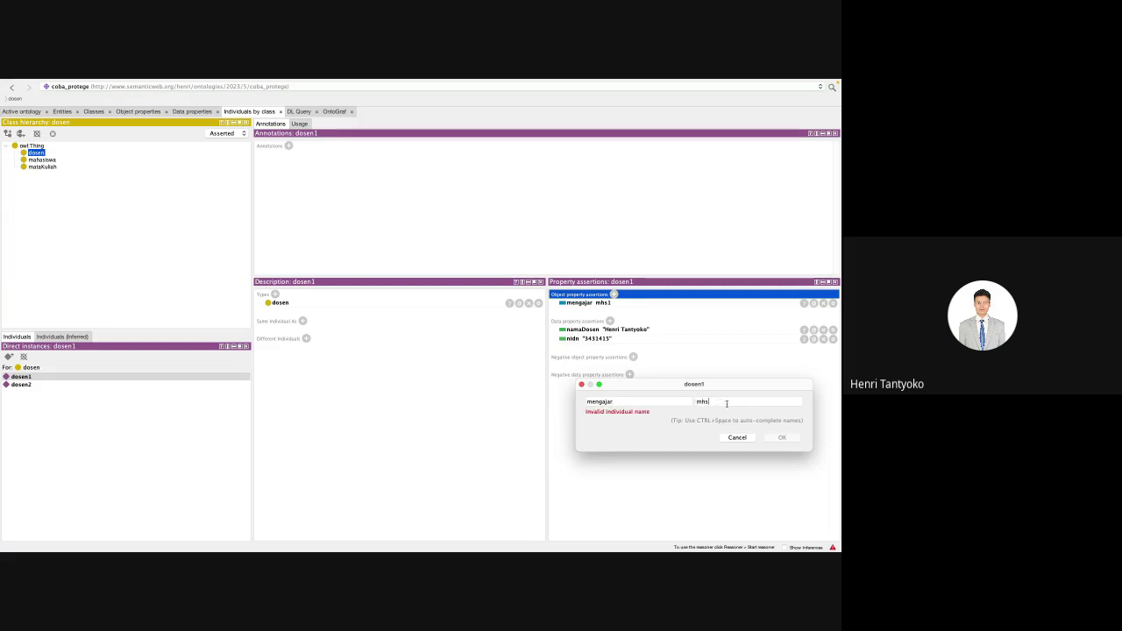
type("2")
key("Return")
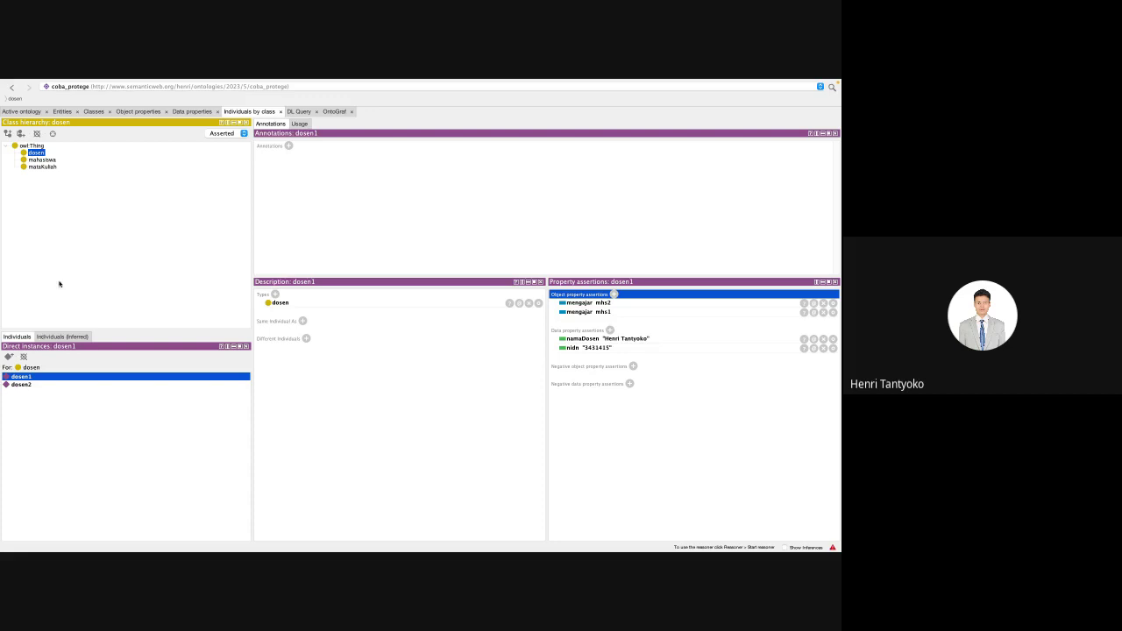
left_click(44, 159)
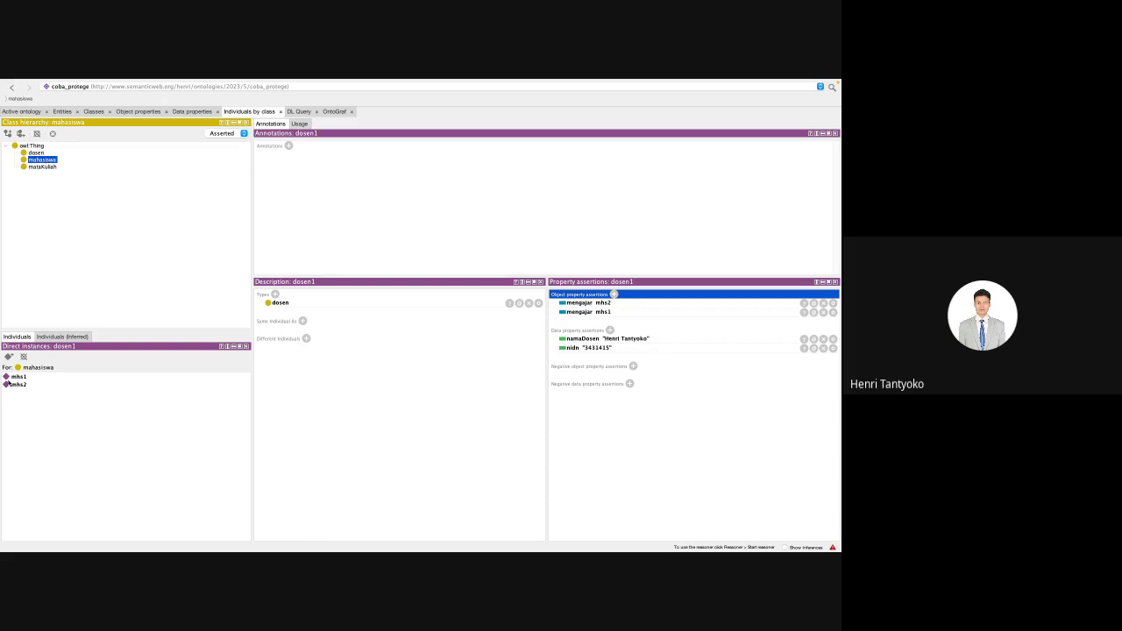
Step: Select mhs1 and add the object property assertion diajar dosen1
left_click(140, 377)
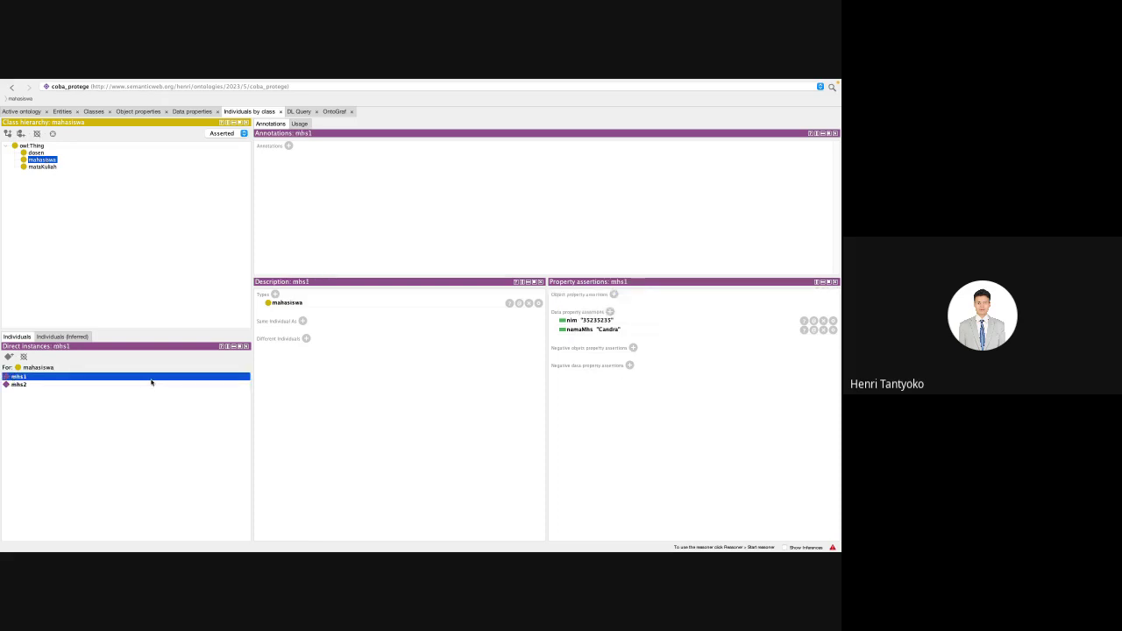
left_click(614, 294)
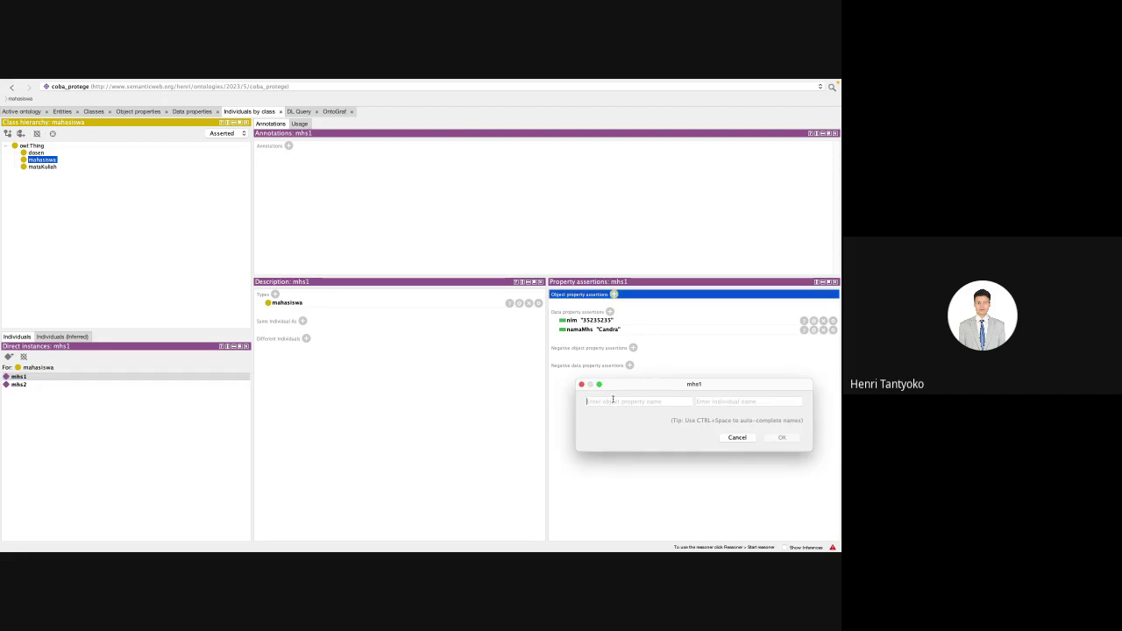
key("ctrl+space")
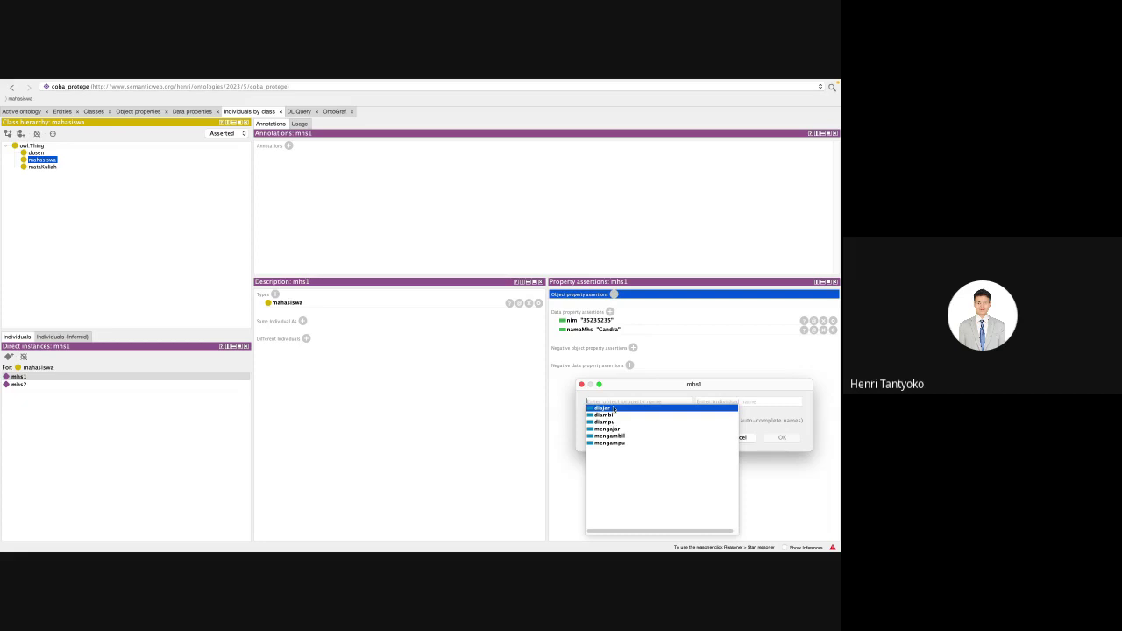
left_click(664, 410)
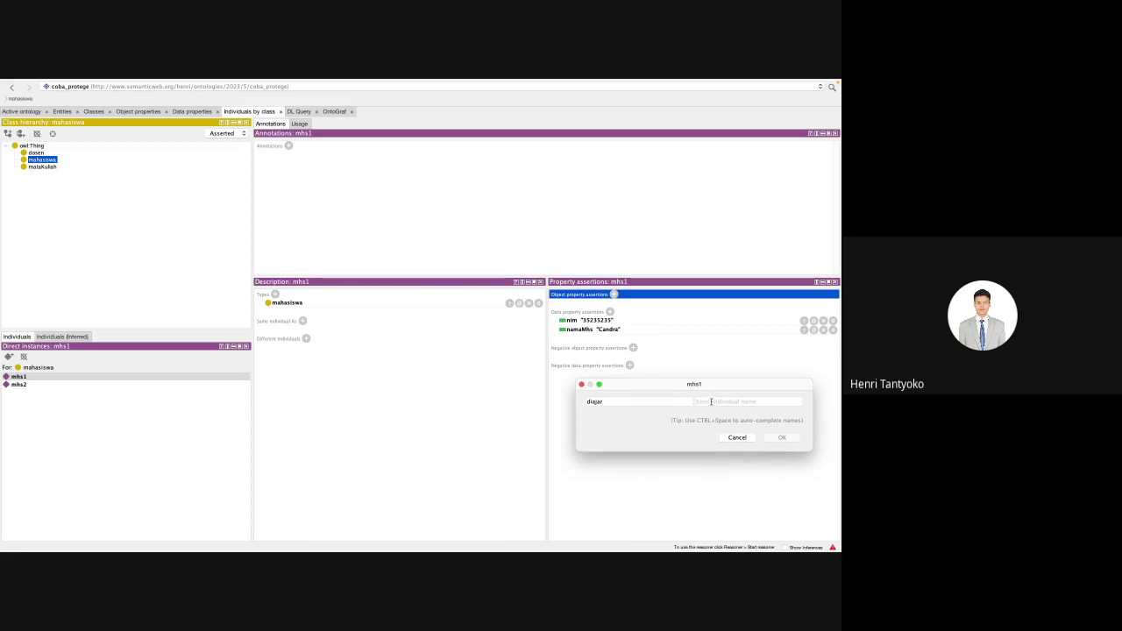
left_click(711, 402)
type("dosen1")
left_click(793, 437)
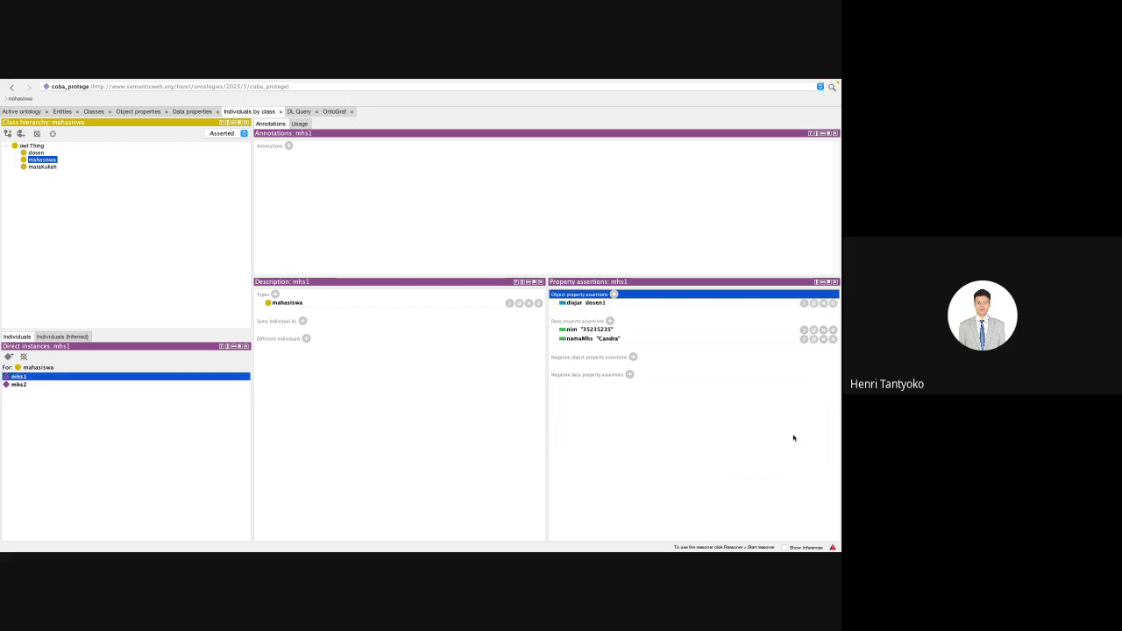
Step: Add a second assertion to mhs1: diajar dosen2
left_click(614, 294)
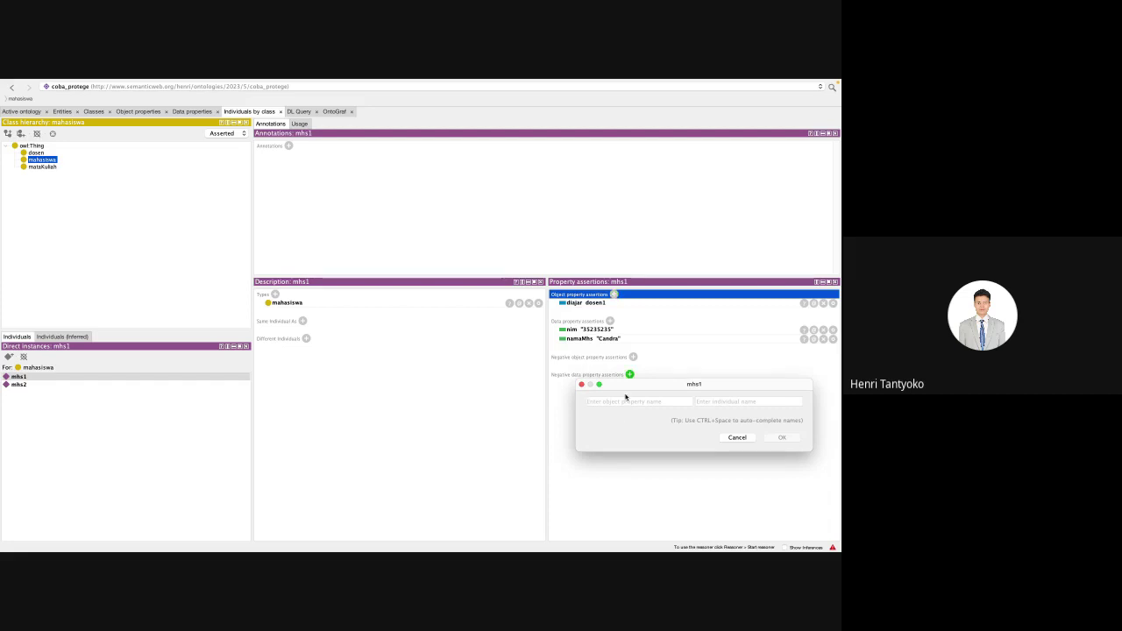
key("ctrl+space")
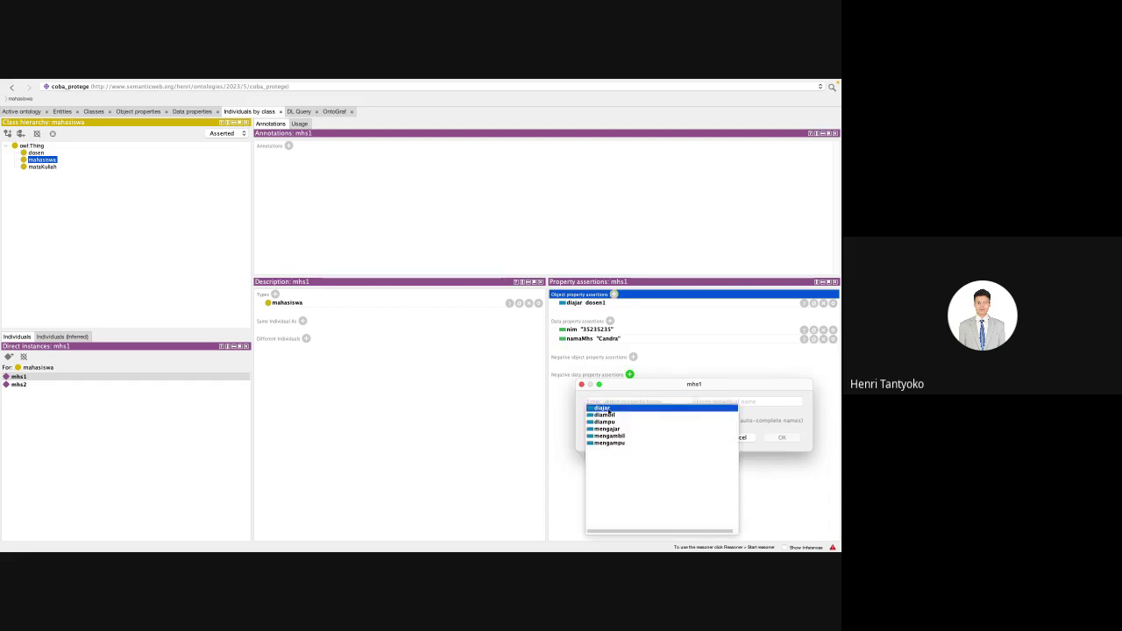
key("Return")
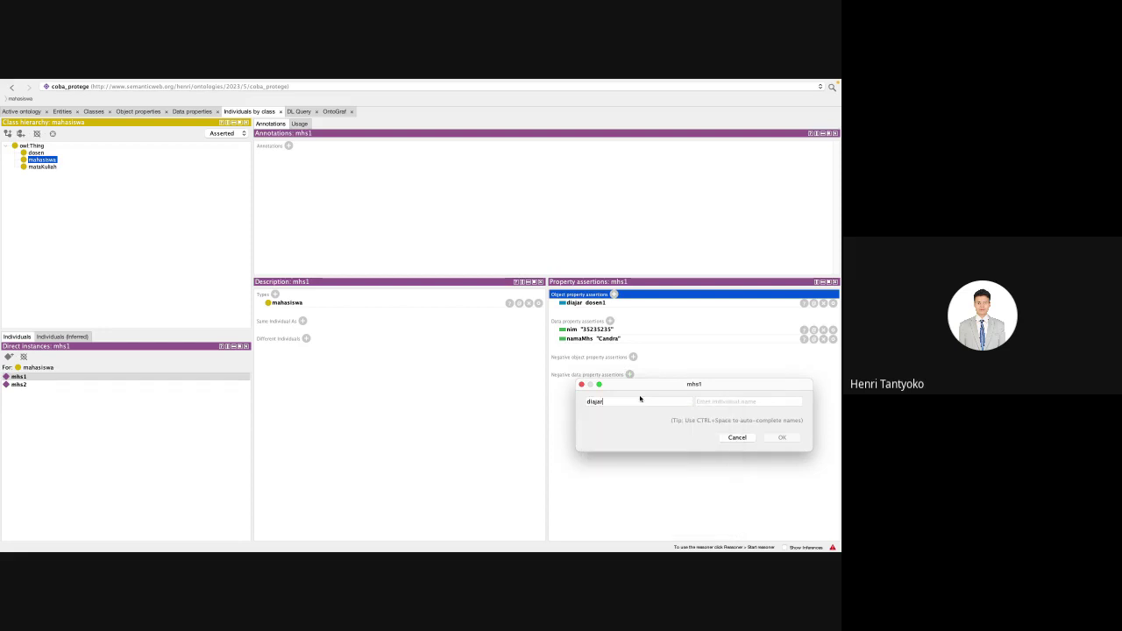
left_click(711, 404)
type("d")
type("osen2")
left_click(778, 438)
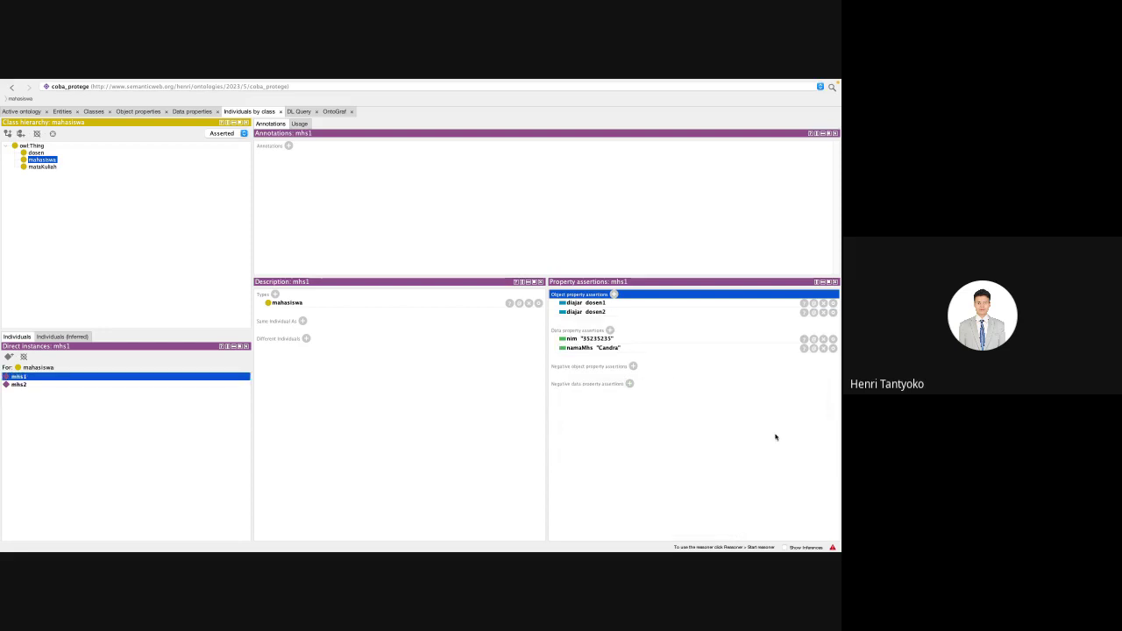
Step: Check mhs2, mhs1, dosen1 and the dosen class, ending on mhs2's object property assertions
left_click(36, 385)
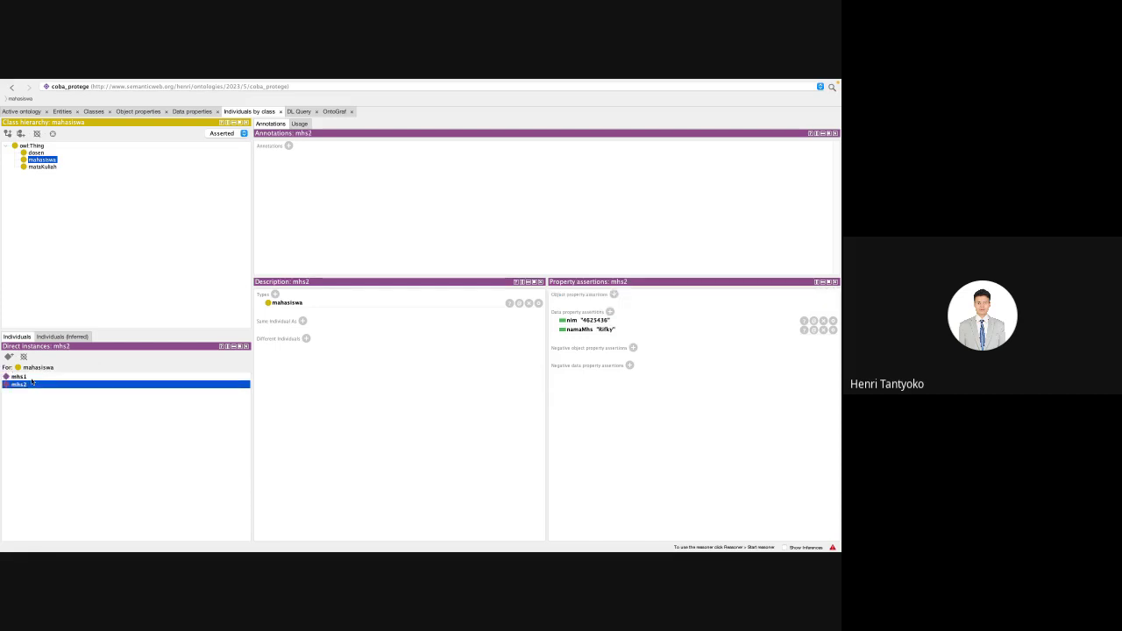
left_click(31, 378)
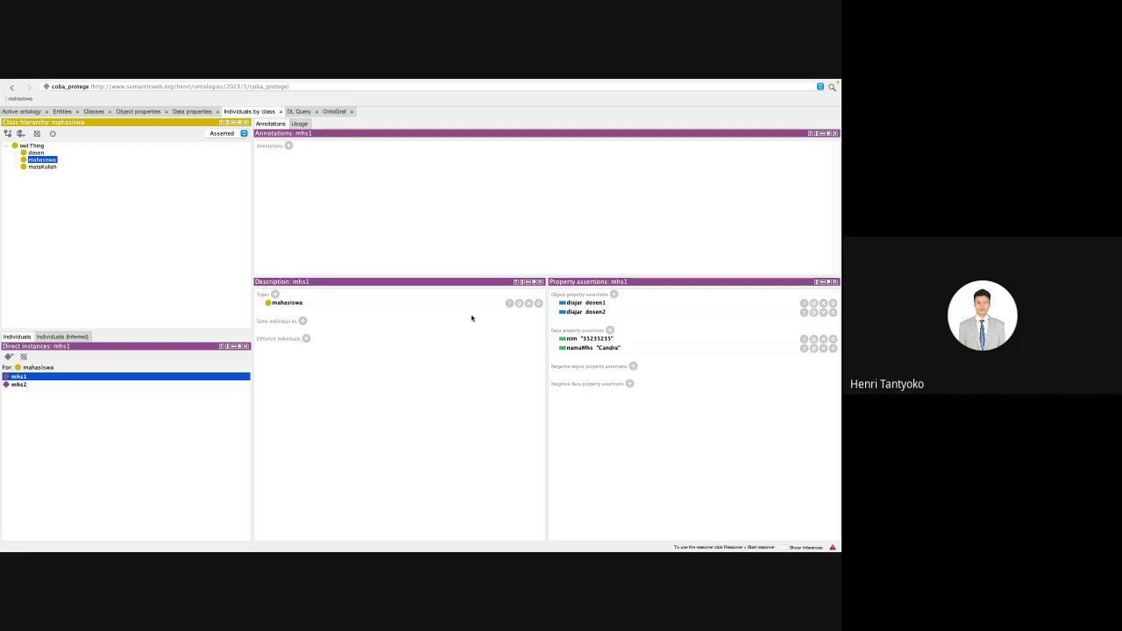
left_click(589, 303)
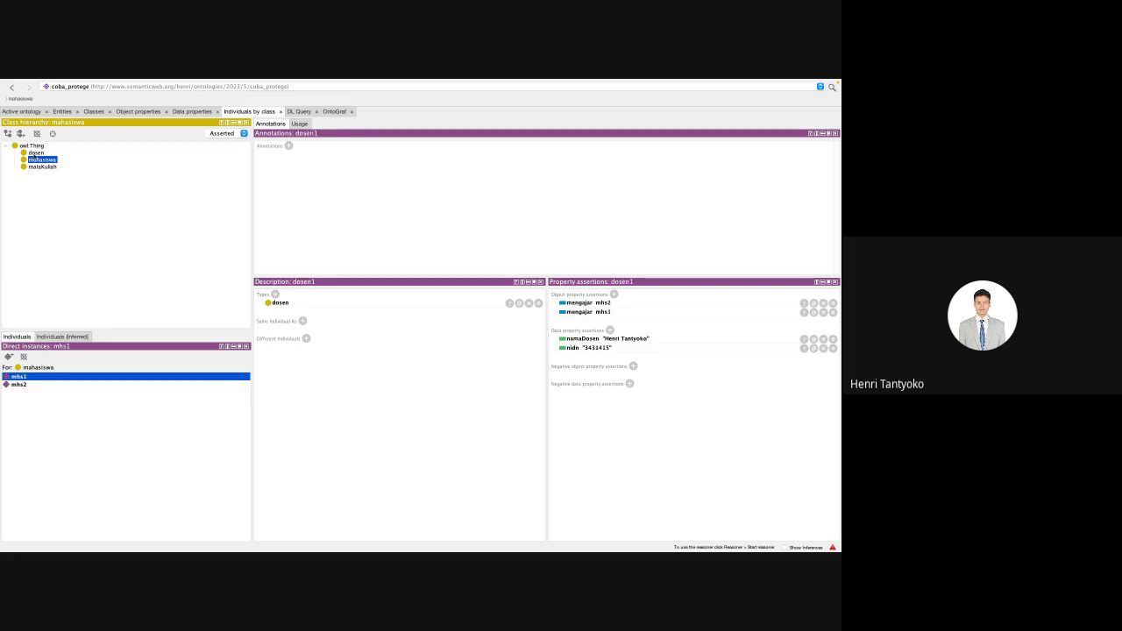
left_click(36, 154)
left_click(36, 161)
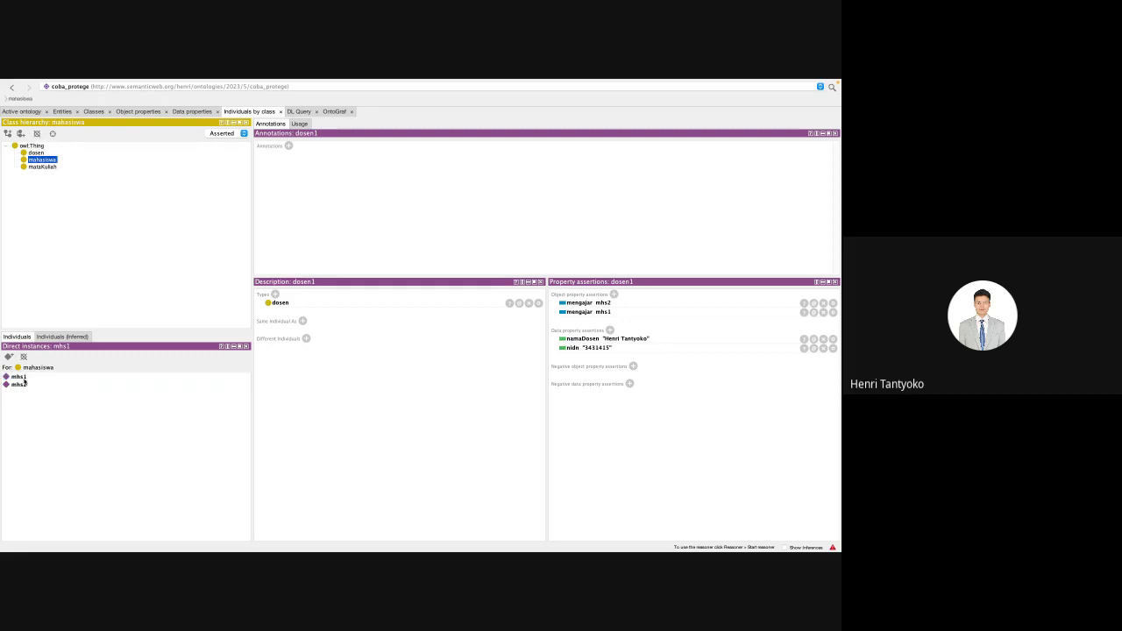
left_click(19, 384)
left_click(609, 294)
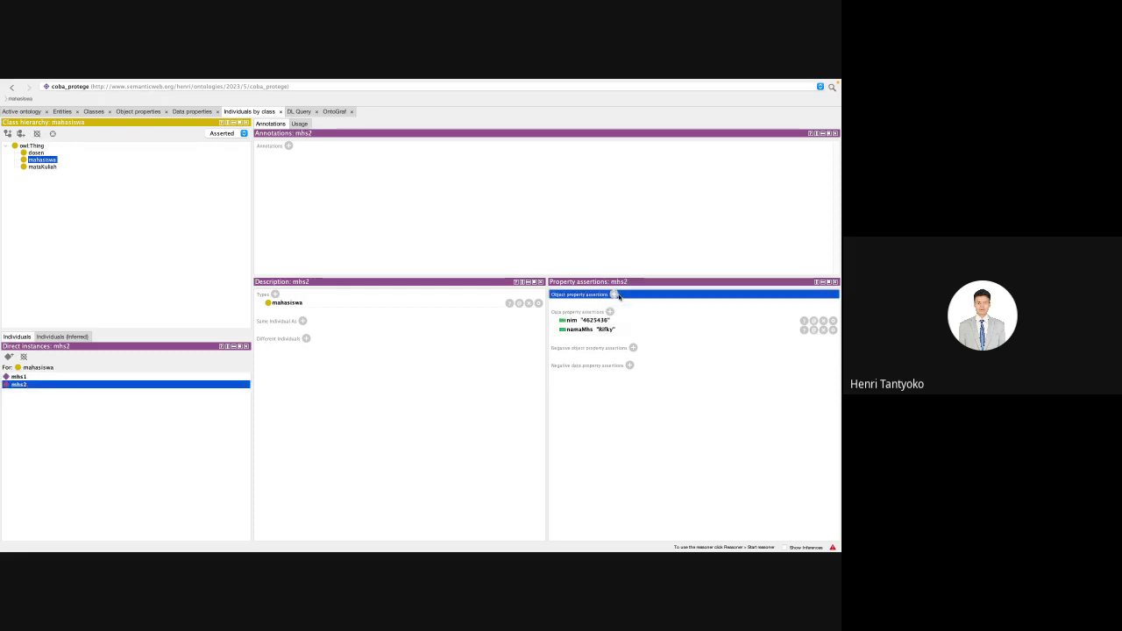
Step: Give mhs2 a diajar dosen2 assertion, abandon a second one, and inspect the diajar property
left_click(614, 295)
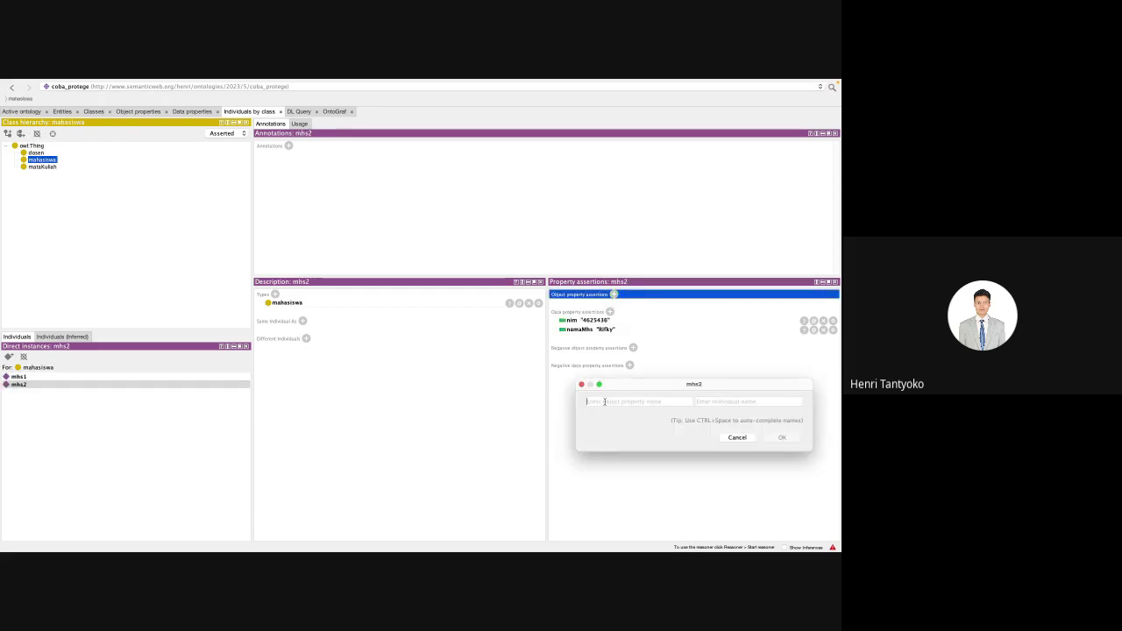
type("diajar")
type("dosen2")
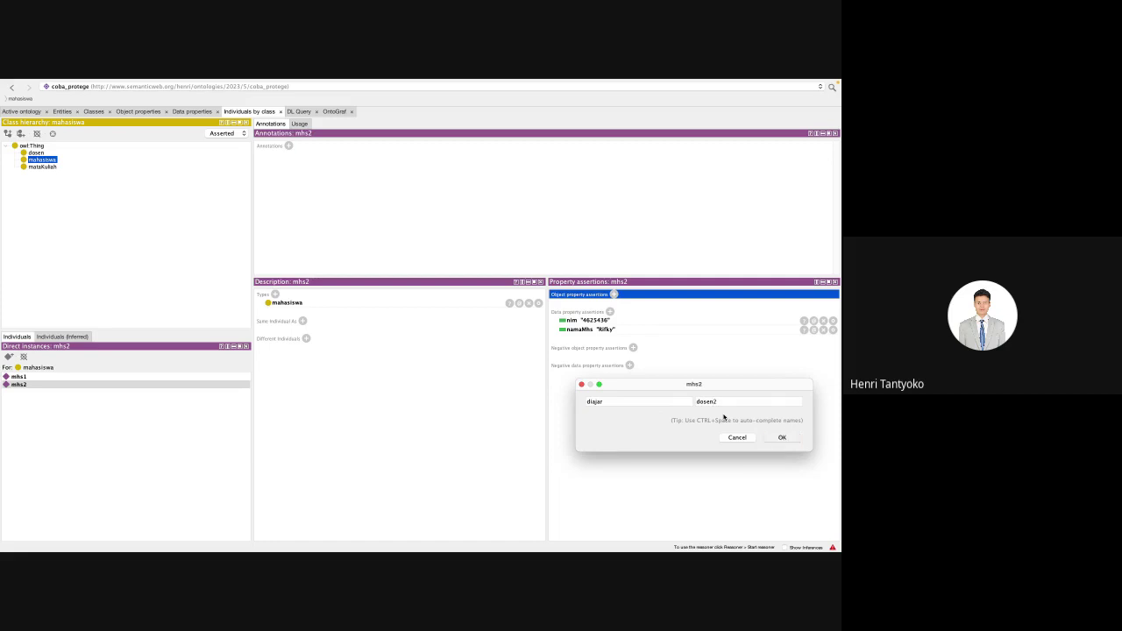
key("Return")
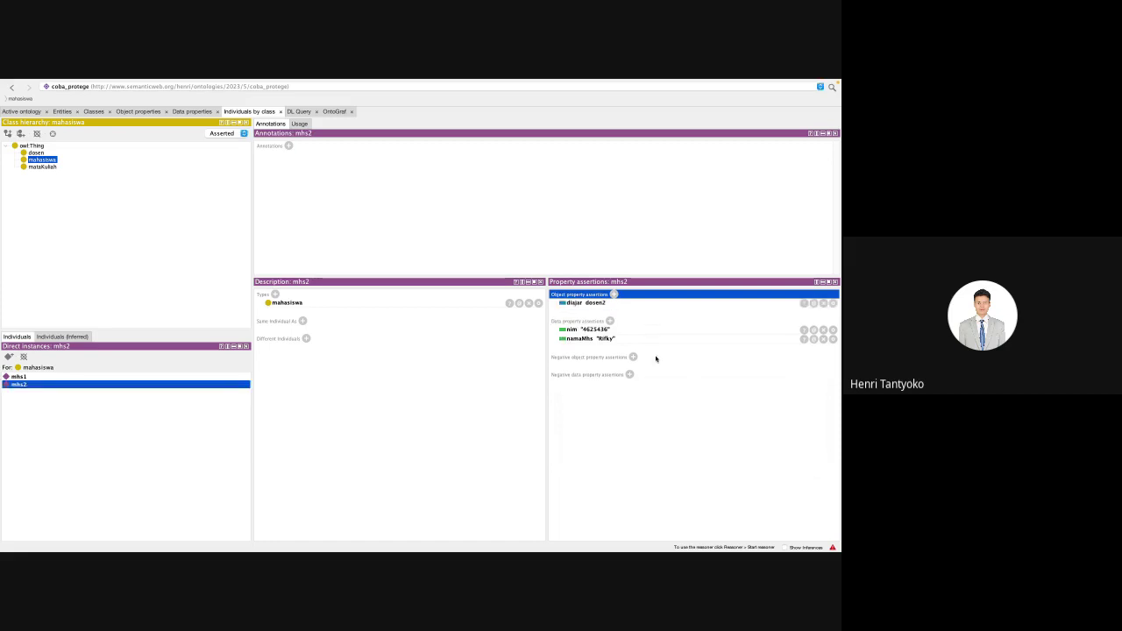
left_click(613, 295)
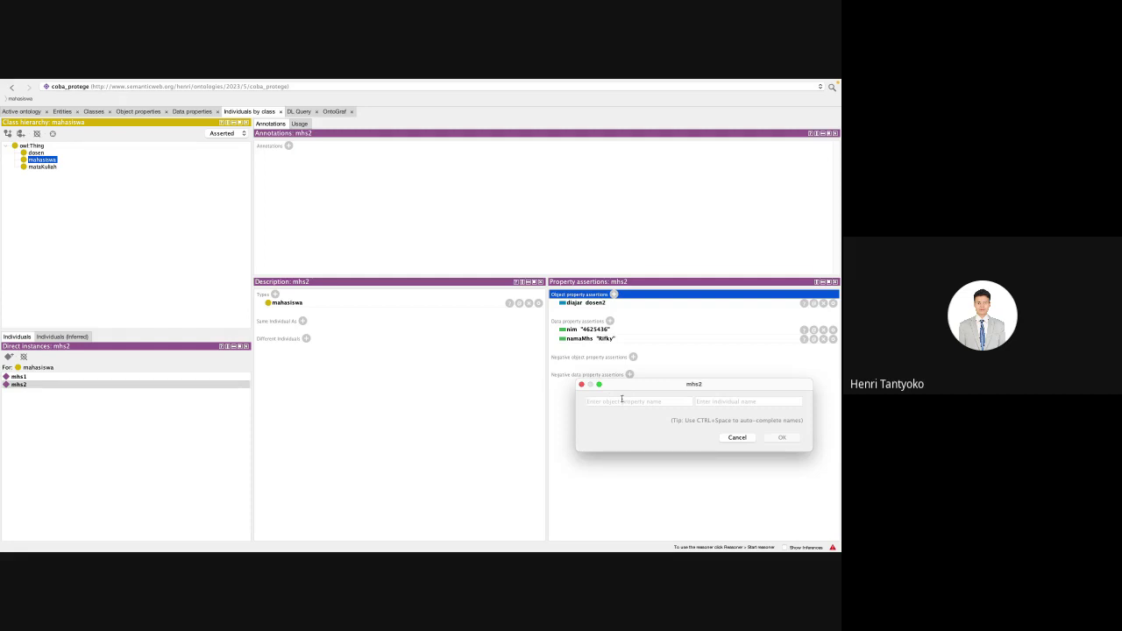
type("diaja")
key("Escape")
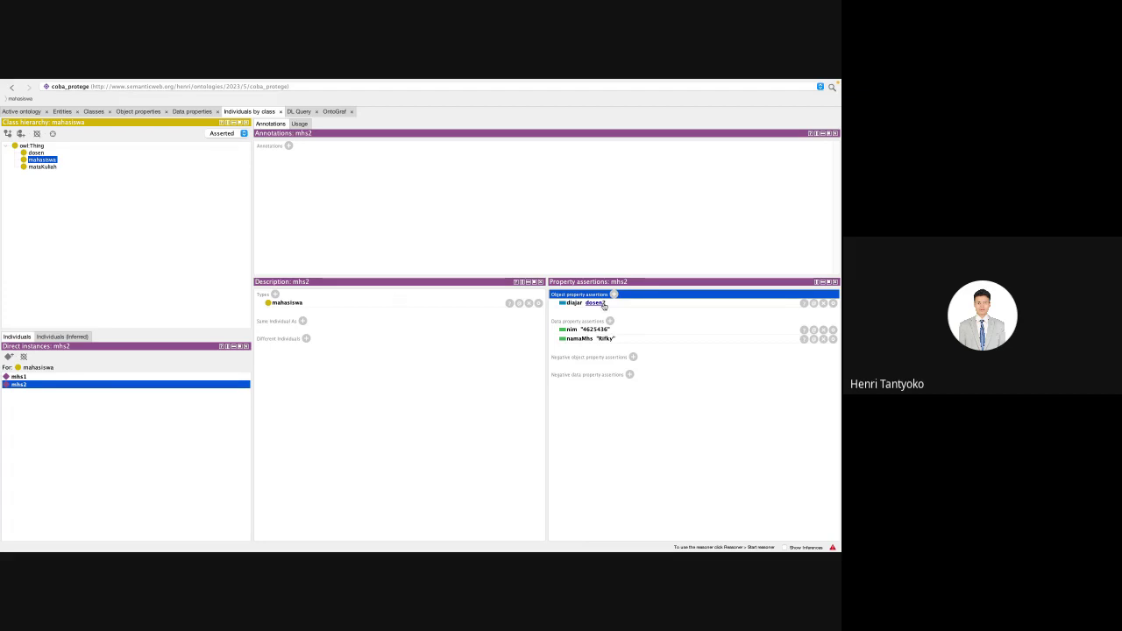
left_click(576, 303)
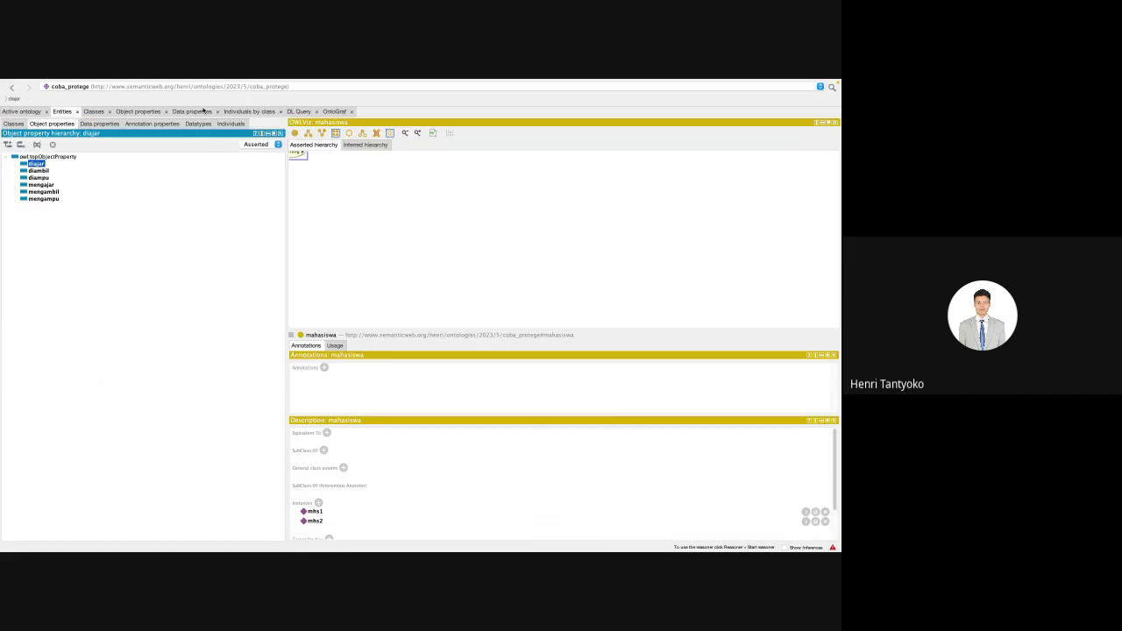
left_click(230, 111)
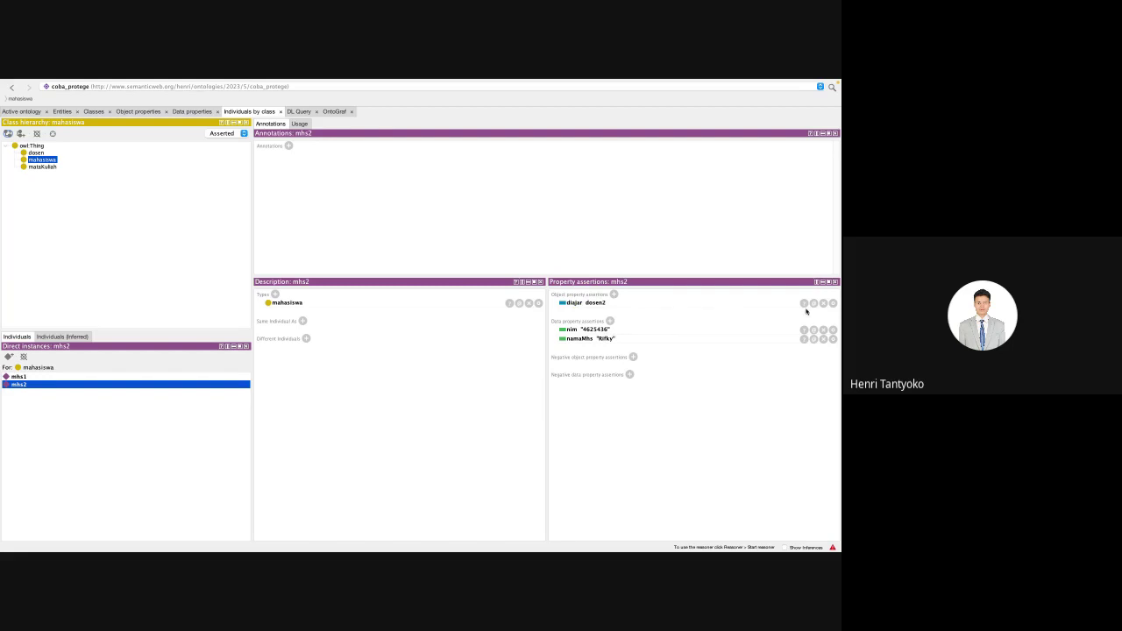
Step: Edit mhs2's diajar assertion so it points to dosen1 instead of dosen2
left_click(832, 303)
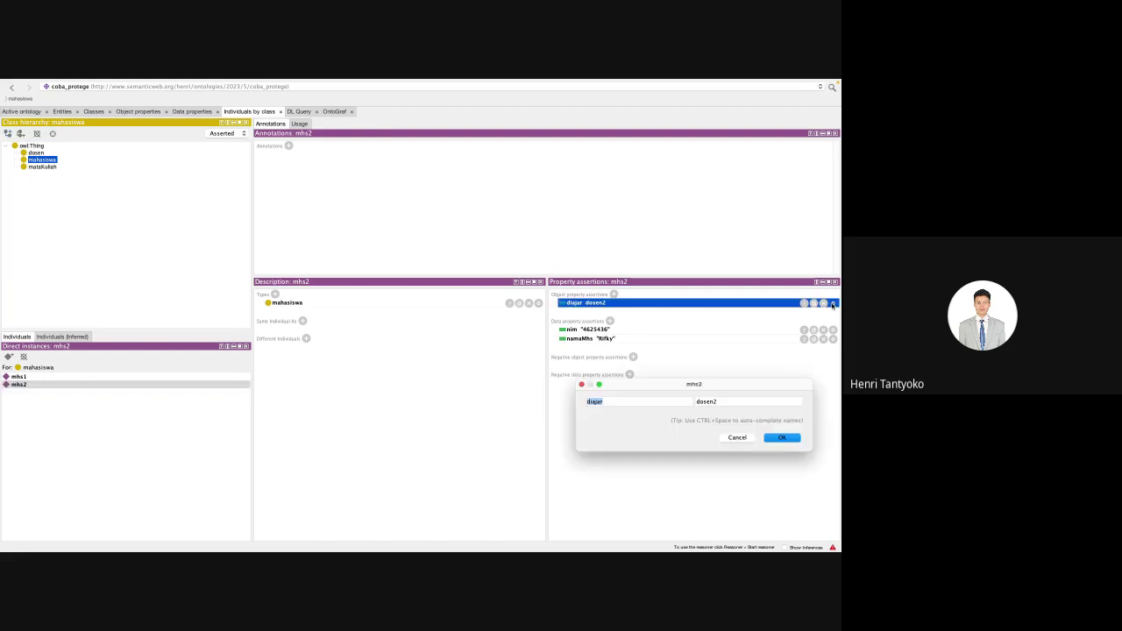
left_click(723, 402)
key("Return")
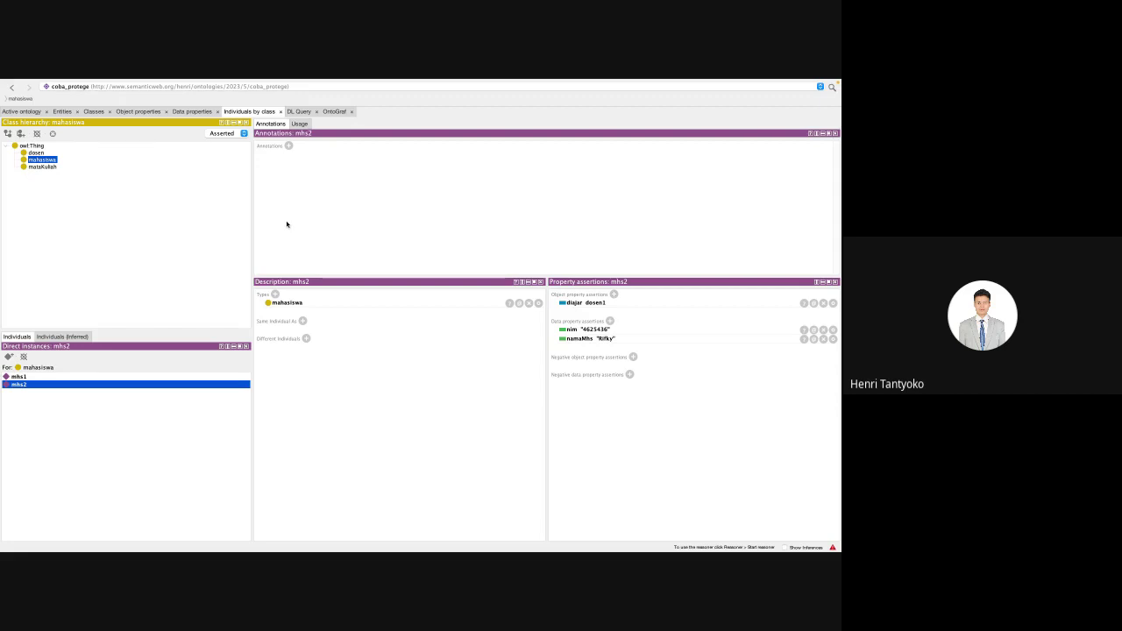
mouse_move(268, 79)
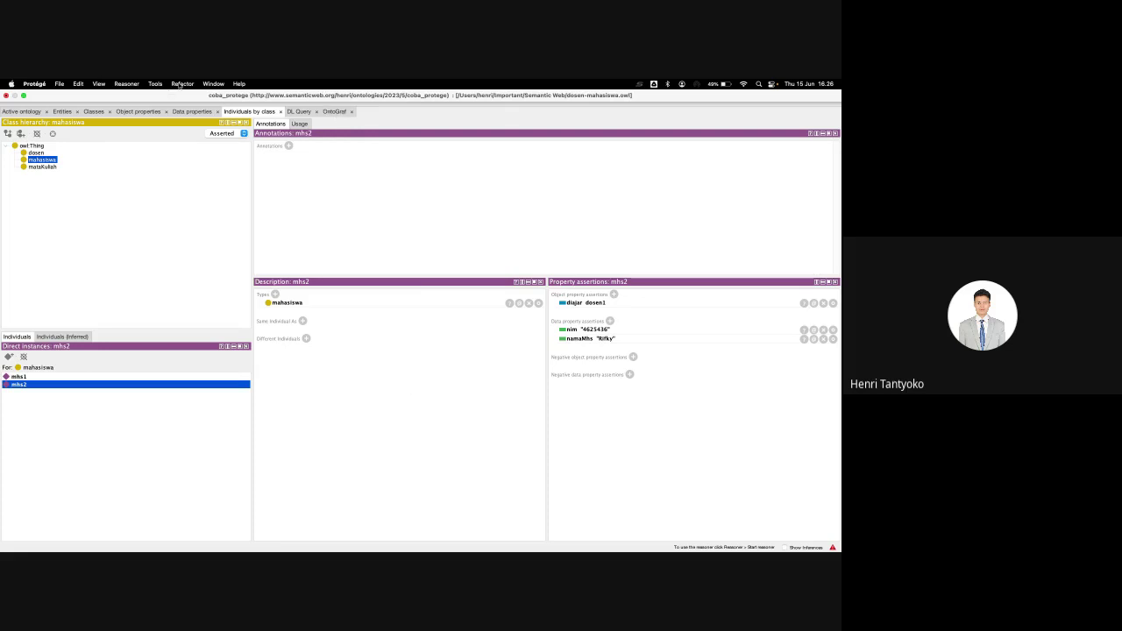
Step: Look through the View and Window > Tabs menus without changes, then switch to OntoGraf
left_click(99, 85)
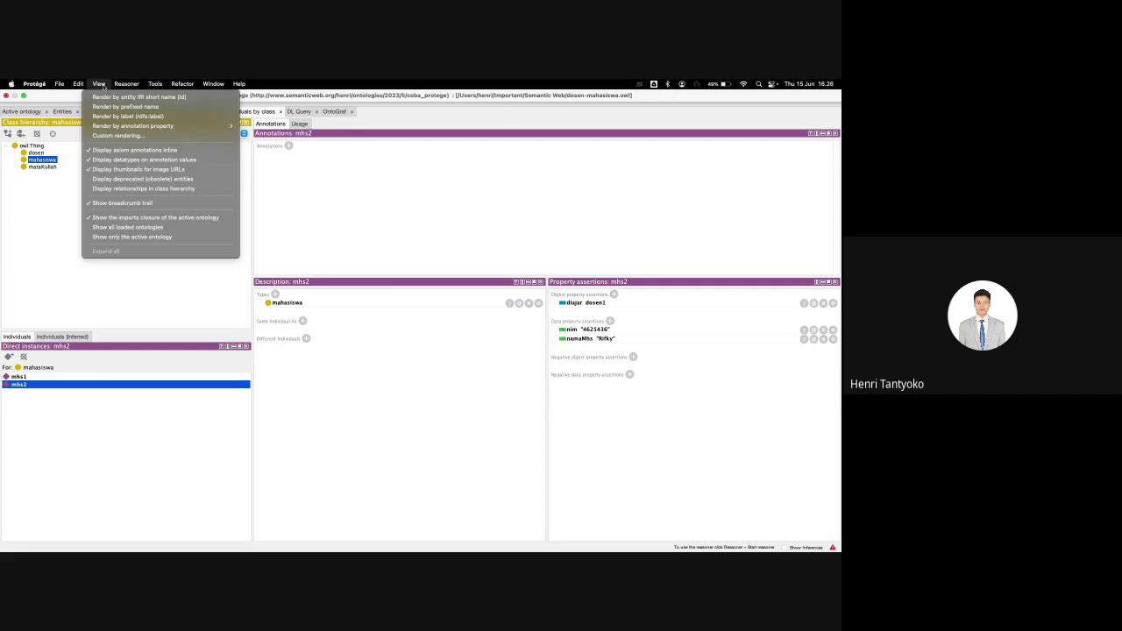
mouse_move(210, 84)
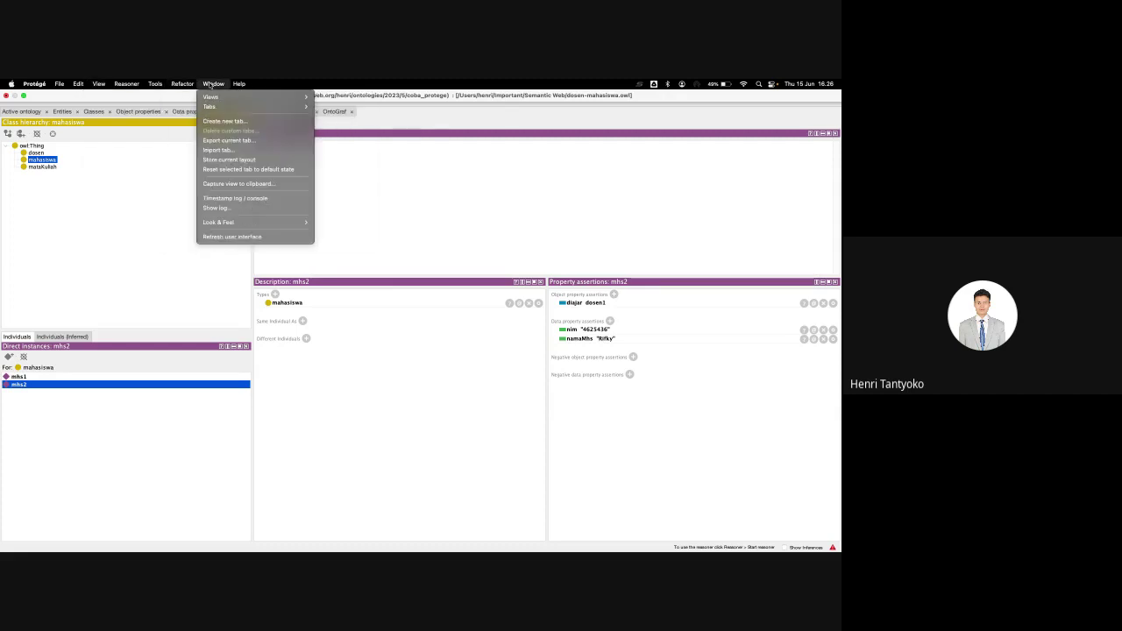
mouse_move(216, 108)
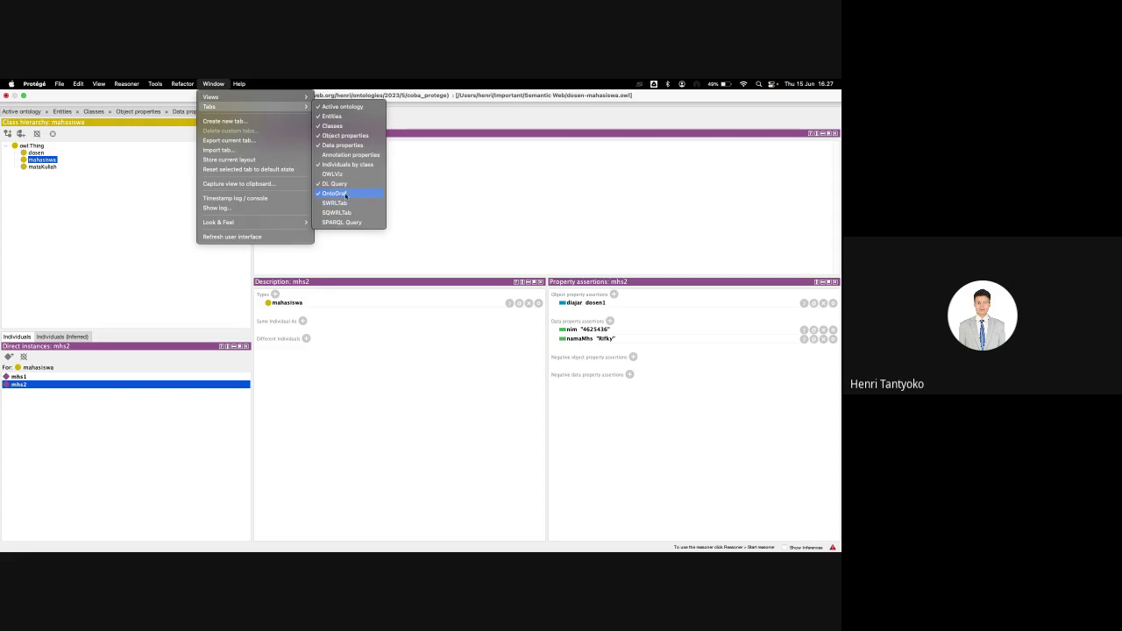
left_click(435, 183)
left_click(335, 110)
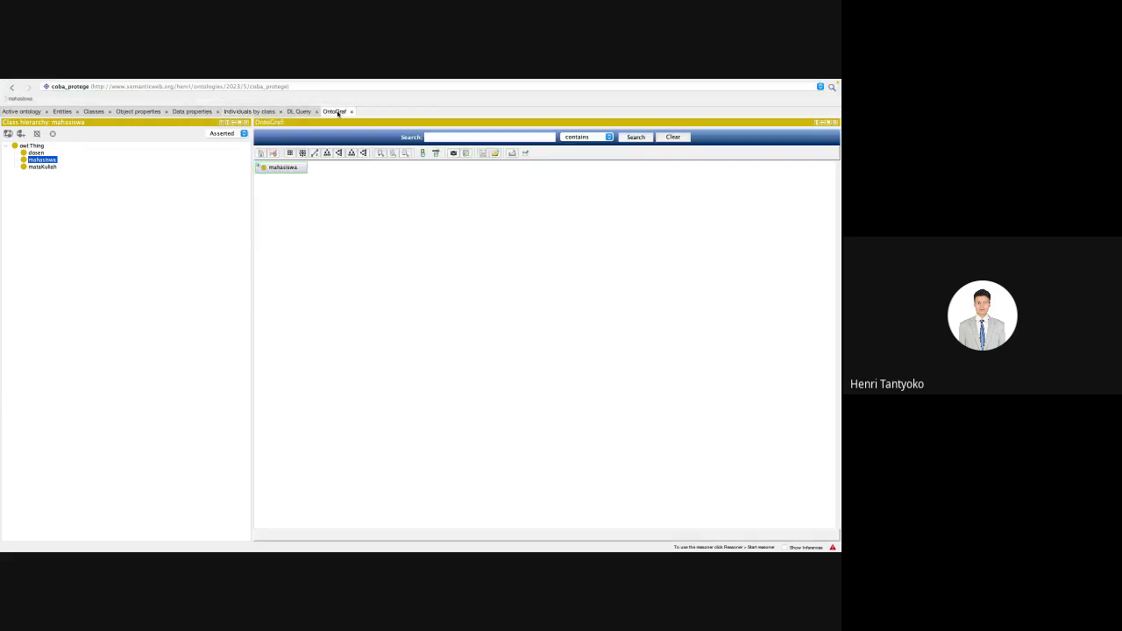
Step: Expand mahasiswa in the graph and spread out mhs1, mhs2, dosen and mataKuliah
left_click(286, 175)
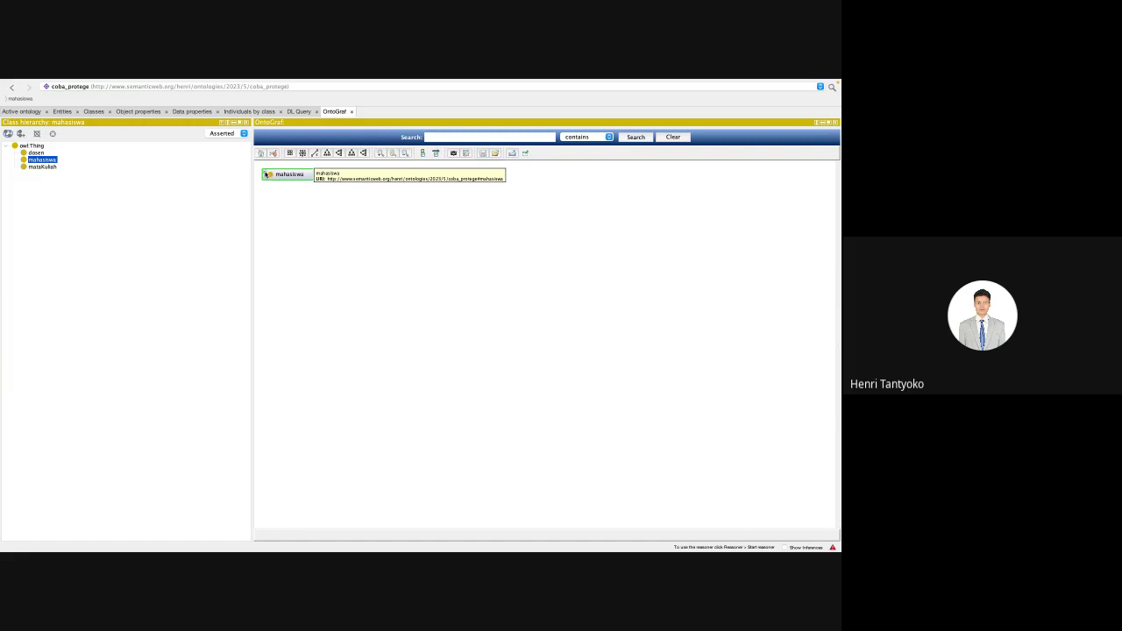
left_click(267, 174)
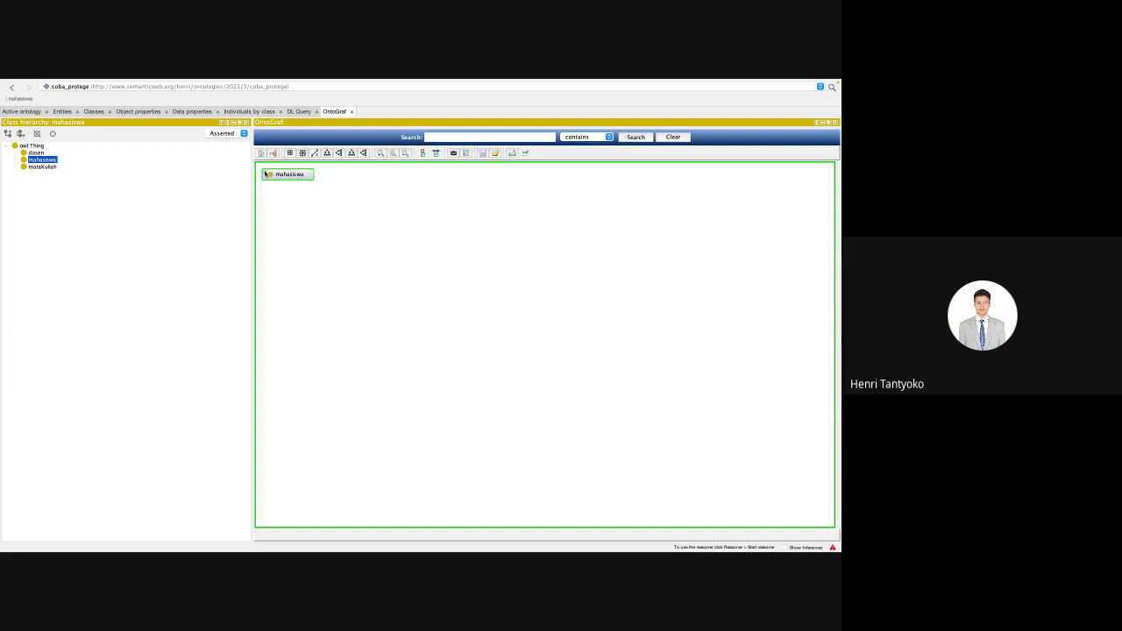
double_click(267, 173)
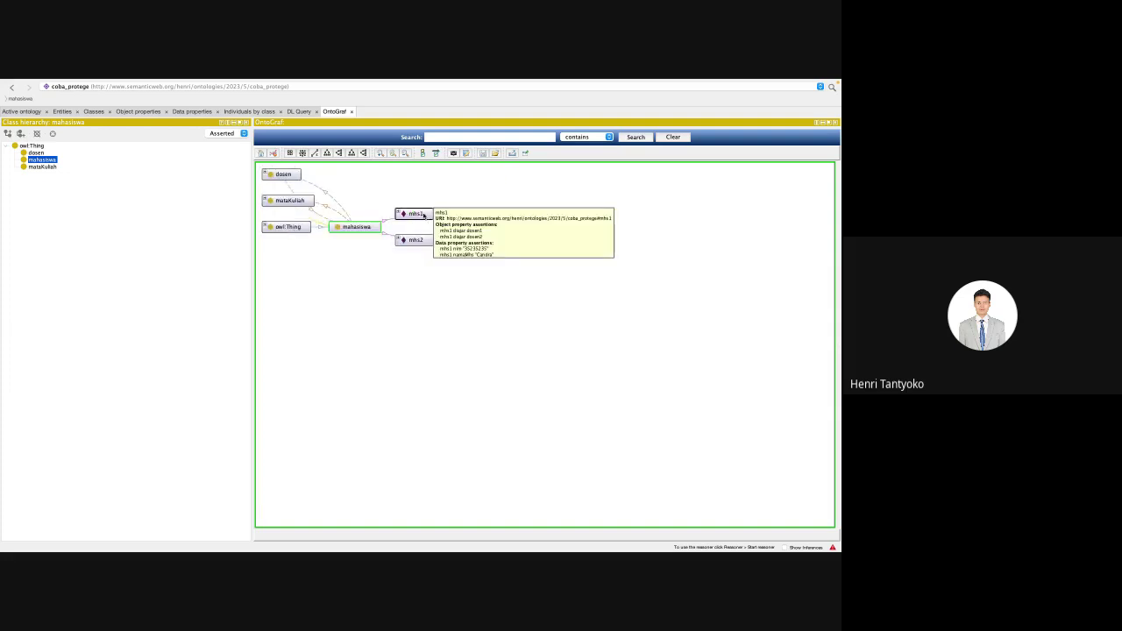
left_click_drag(422, 215, 462, 203)
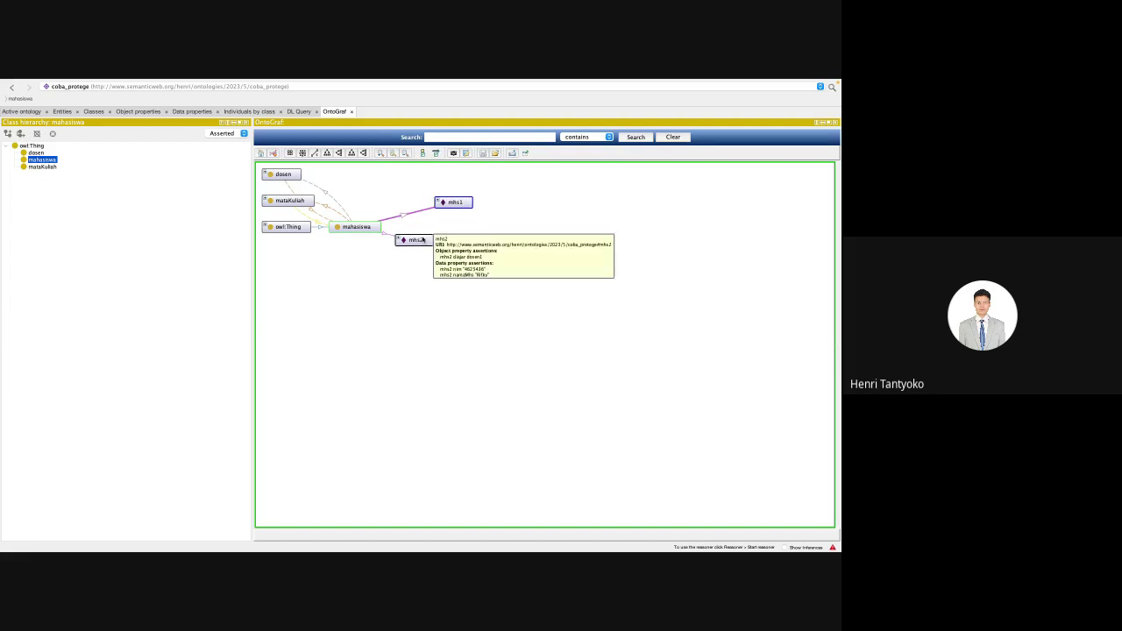
left_click_drag(292, 175, 355, 174)
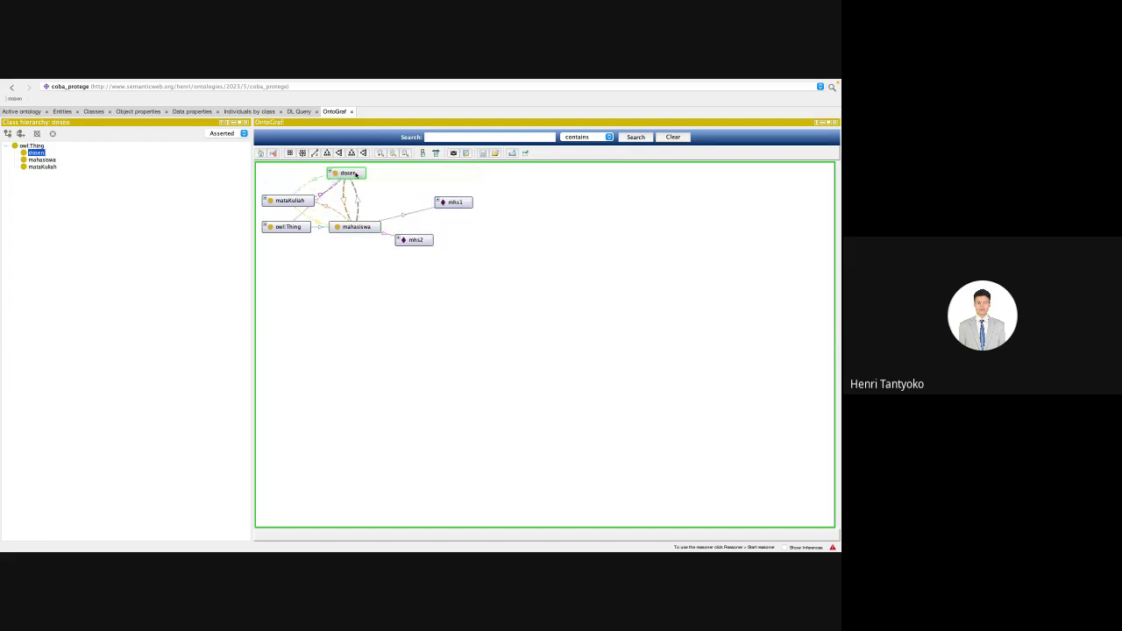
left_click_drag(289, 201, 332, 282)
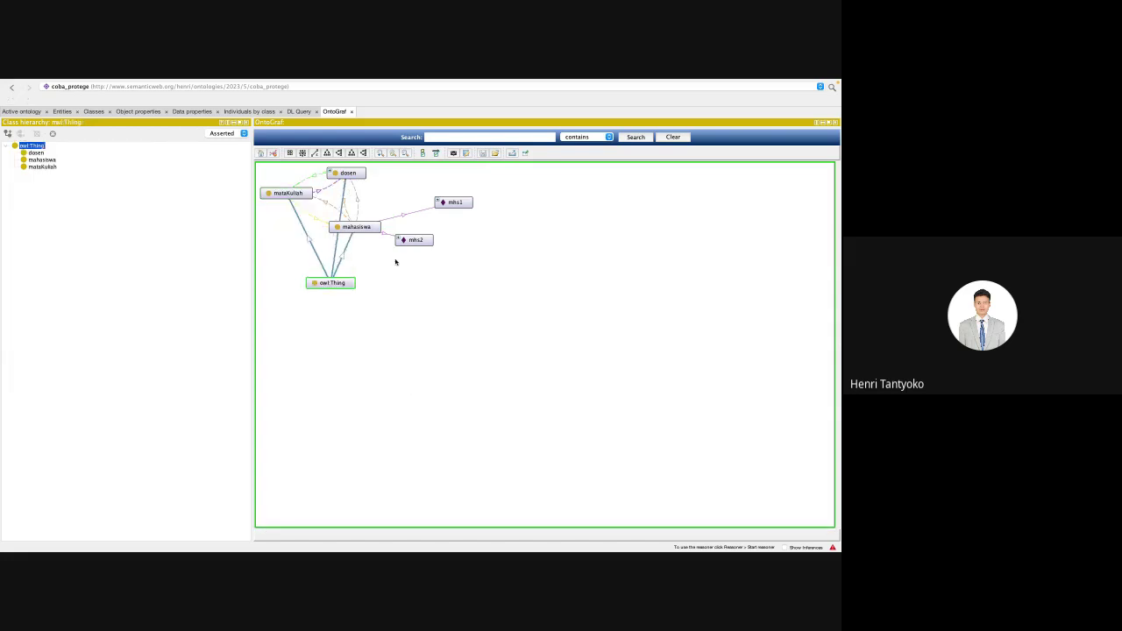
left_click_drag(407, 240, 512, 269)
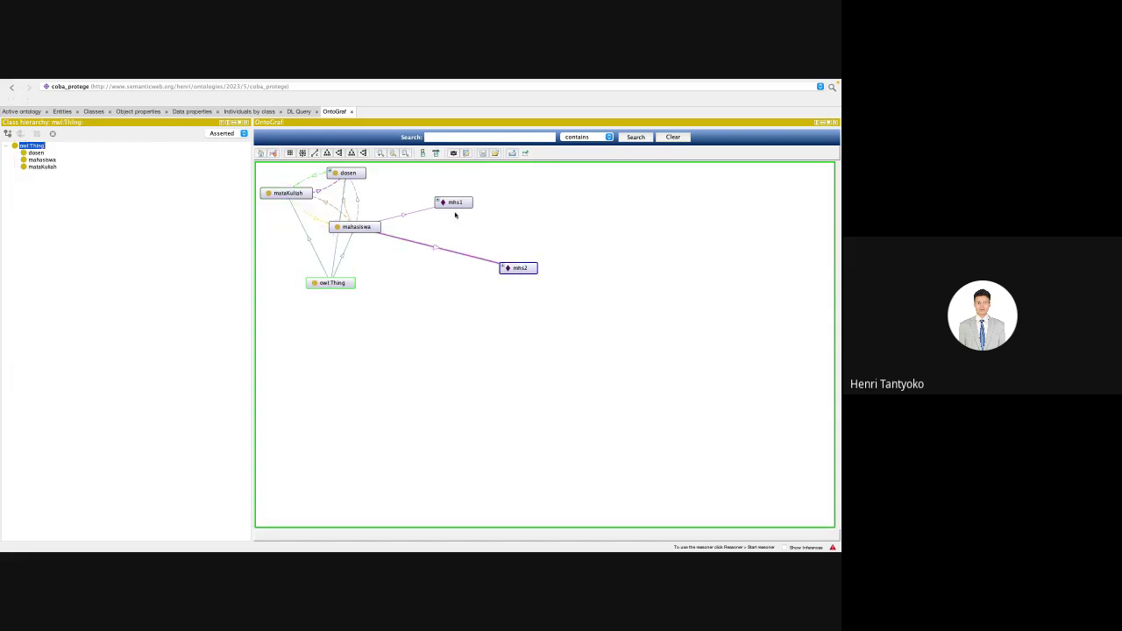
left_click_drag(455, 204, 644, 208)
left_click_drag(368, 226, 618, 269)
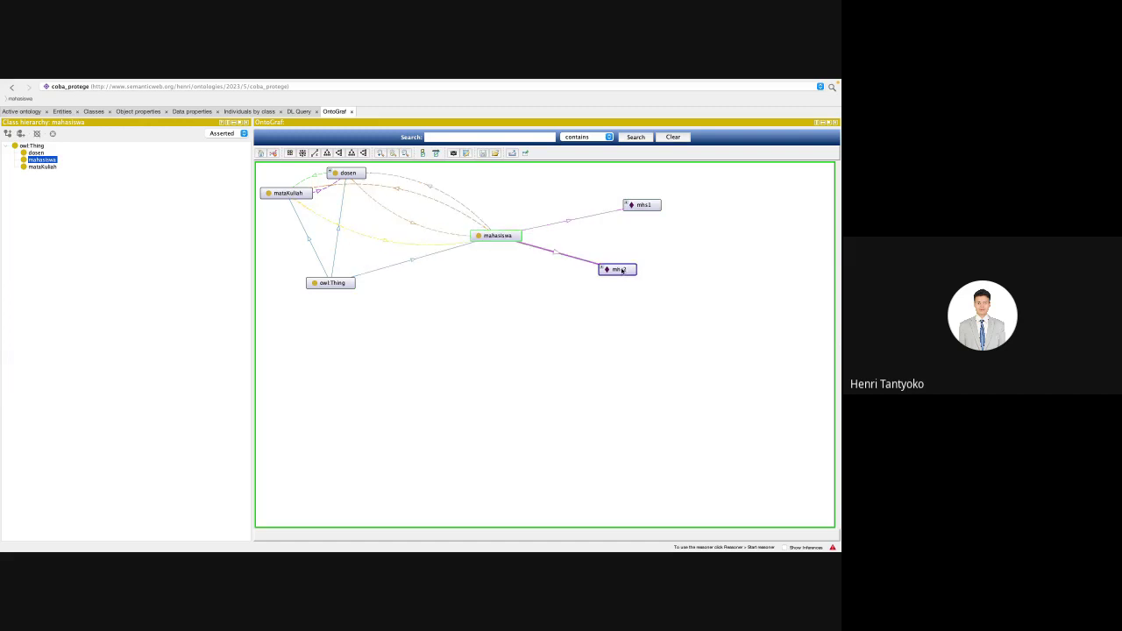
left_click_drag(645, 206, 558, 213)
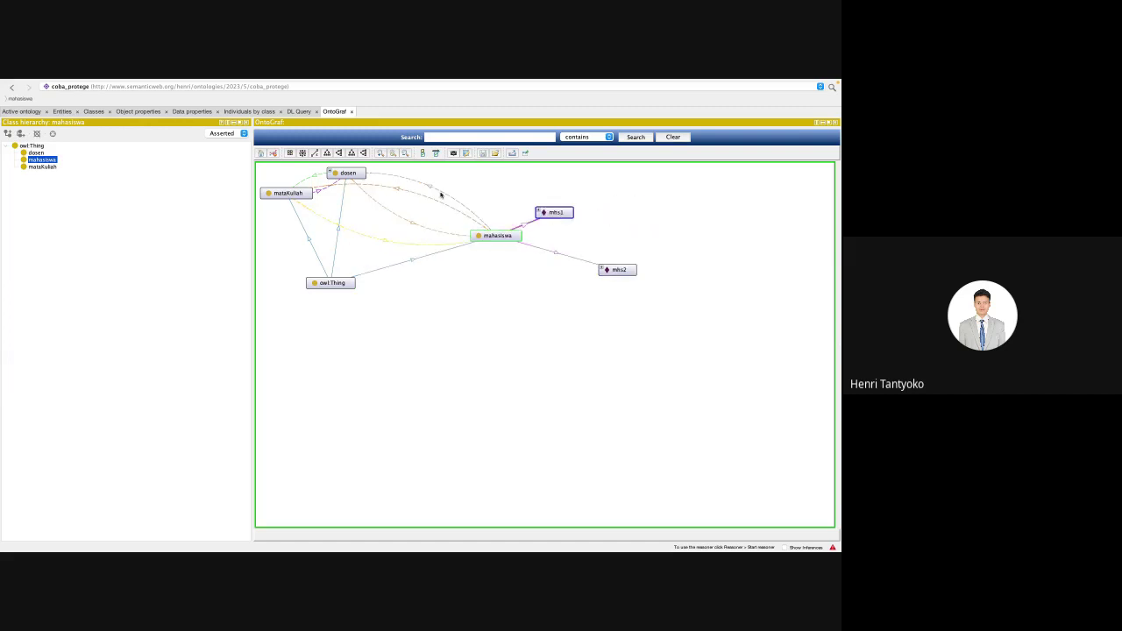
Step: Place dosen below mahasiswa, expand it, and separate dosen1 and dosen2 so both show
left_click_drag(352, 176, 512, 315)
mouse_move(617, 267)
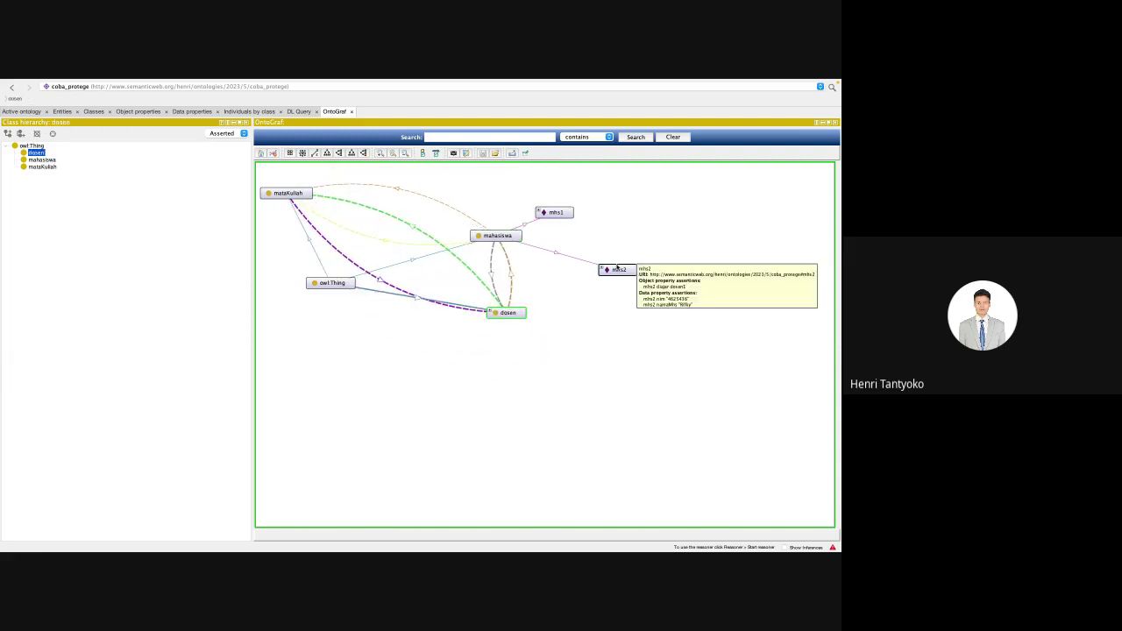
left_click_drag(617, 267, 554, 248)
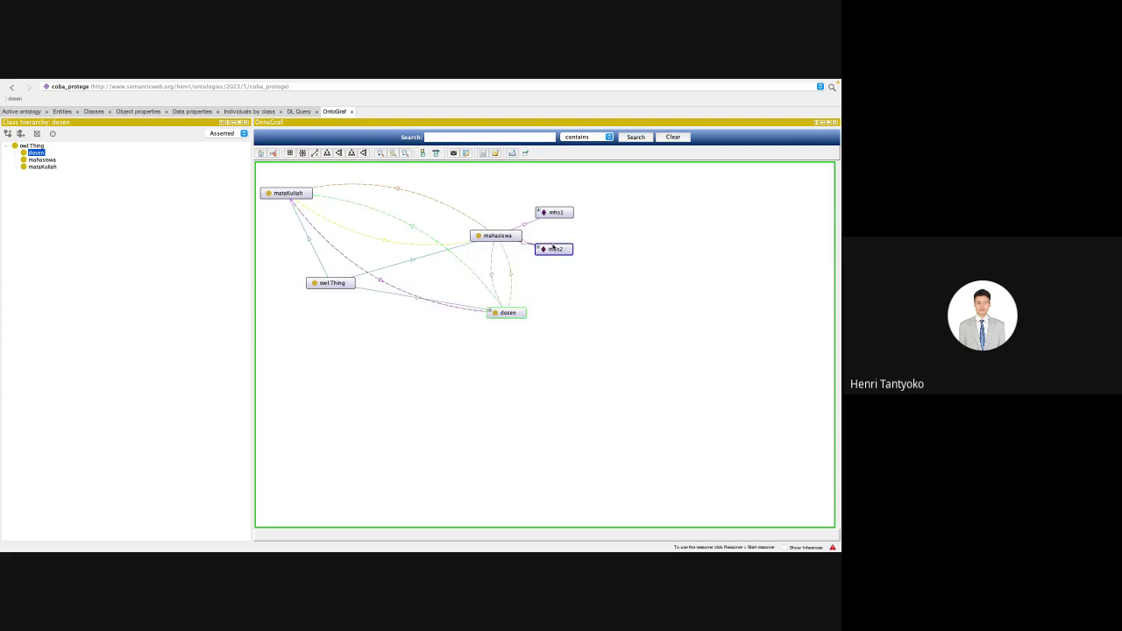
double_click(514, 313)
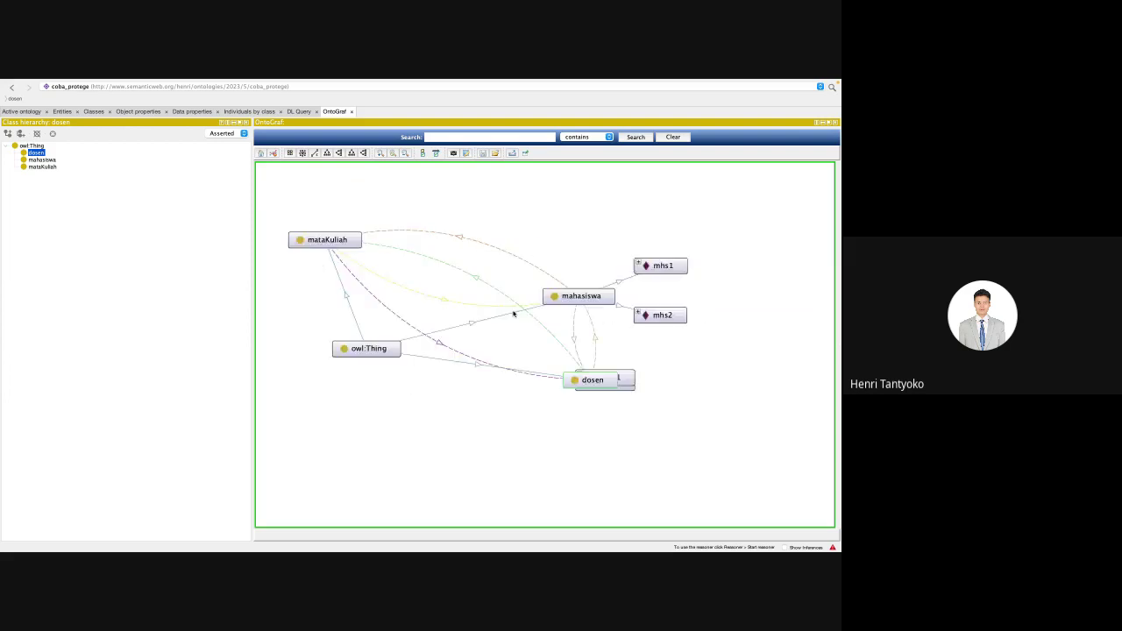
mouse_move(721, 453)
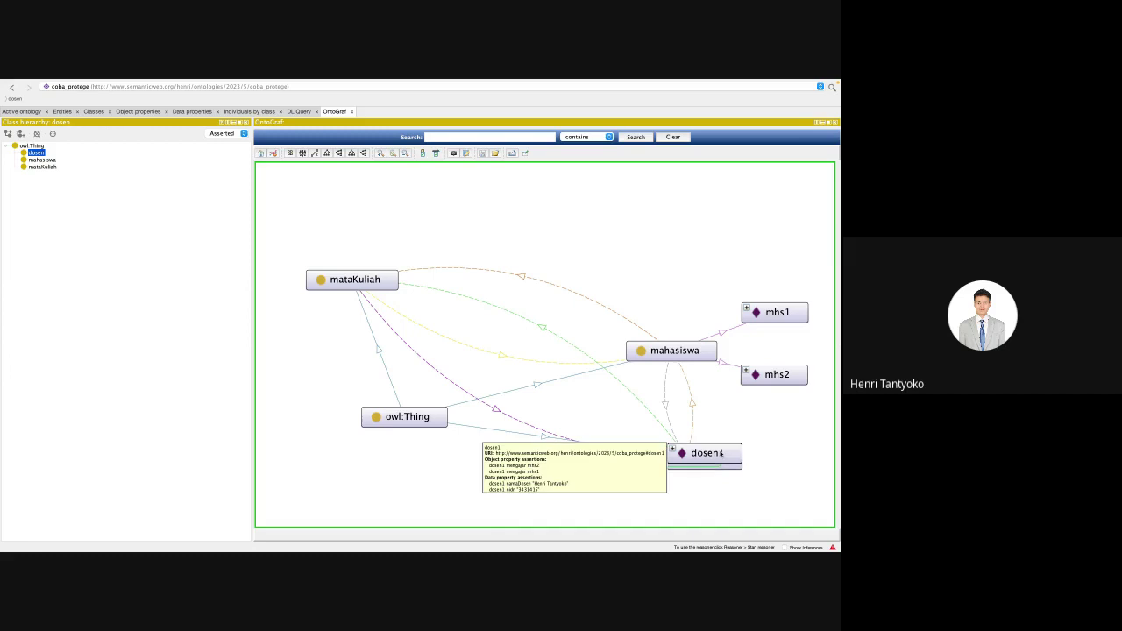
left_click_drag(721, 453, 801, 451)
left_click_drag(734, 463, 804, 497)
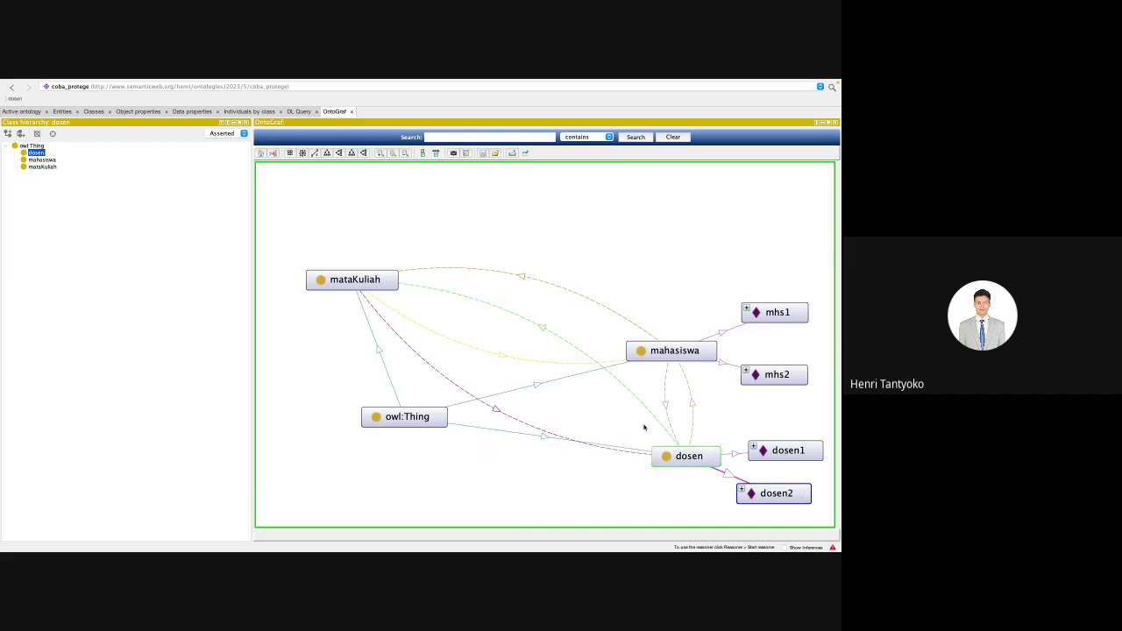
Step: Zoom and pan the graph, then move owl:Thing to the left side
scroll(534, 352, "down", 2)
scroll(533, 352, "up", 3)
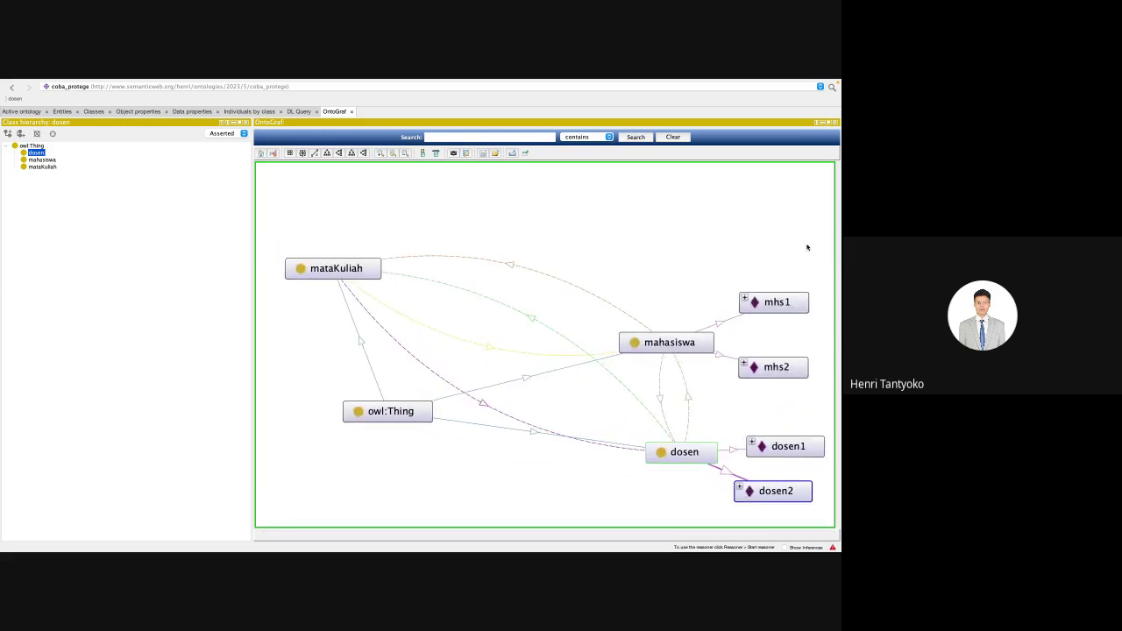
scroll(805, 246, "up", 2)
scroll(807, 247, "down", 2)
scroll(808, 247, "down", 1)
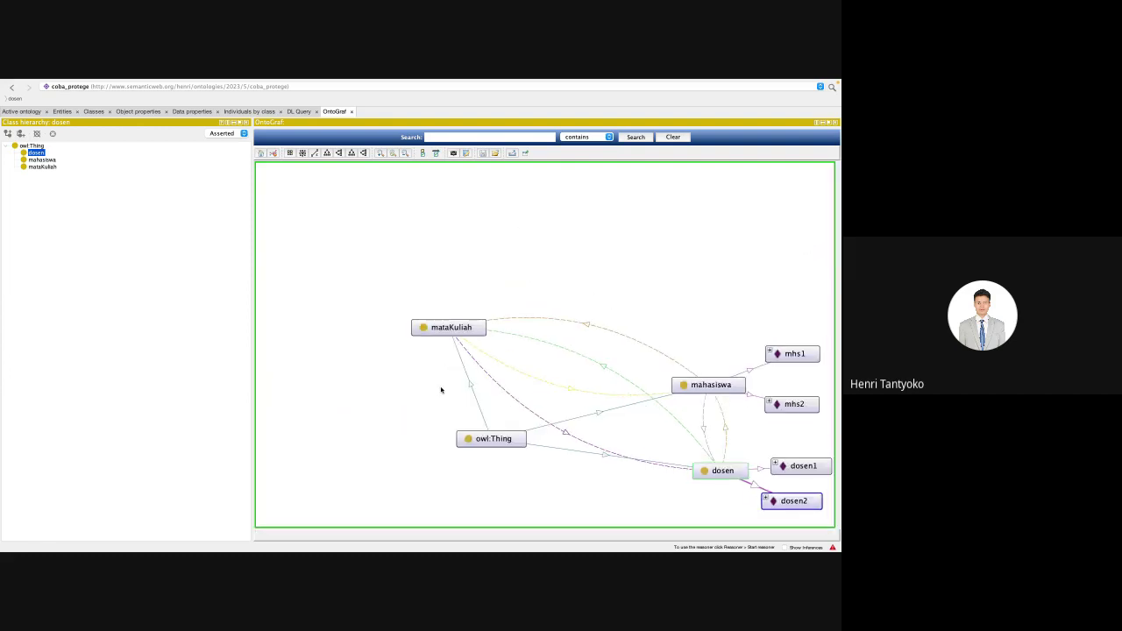
left_click_drag(441, 388, 343, 329)
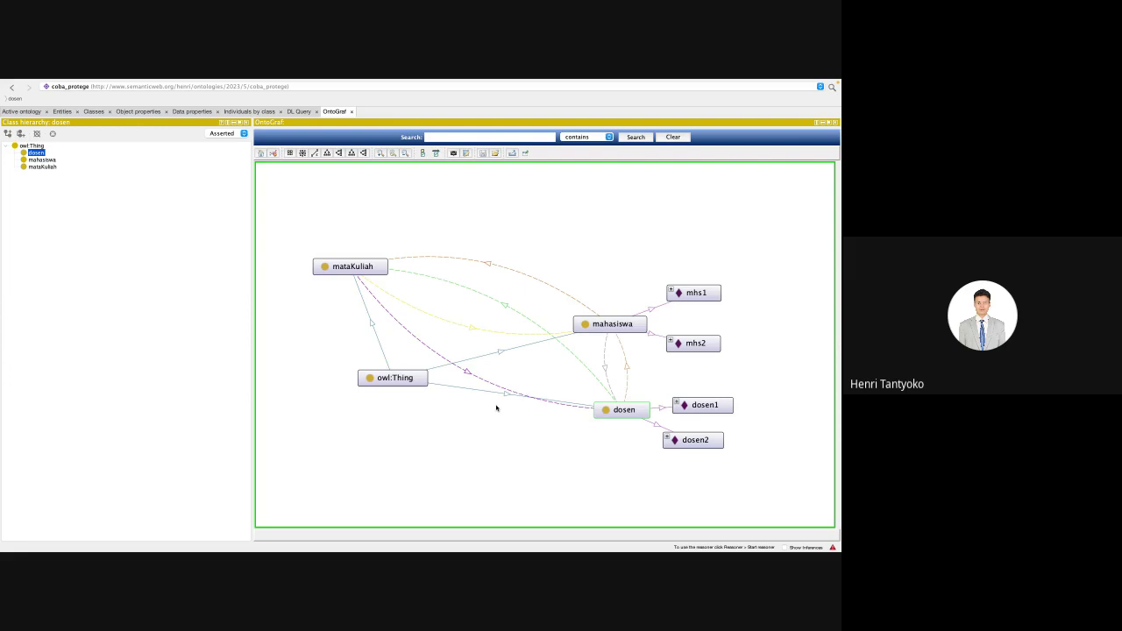
left_click(403, 382)
left_click_drag(404, 386, 326, 342)
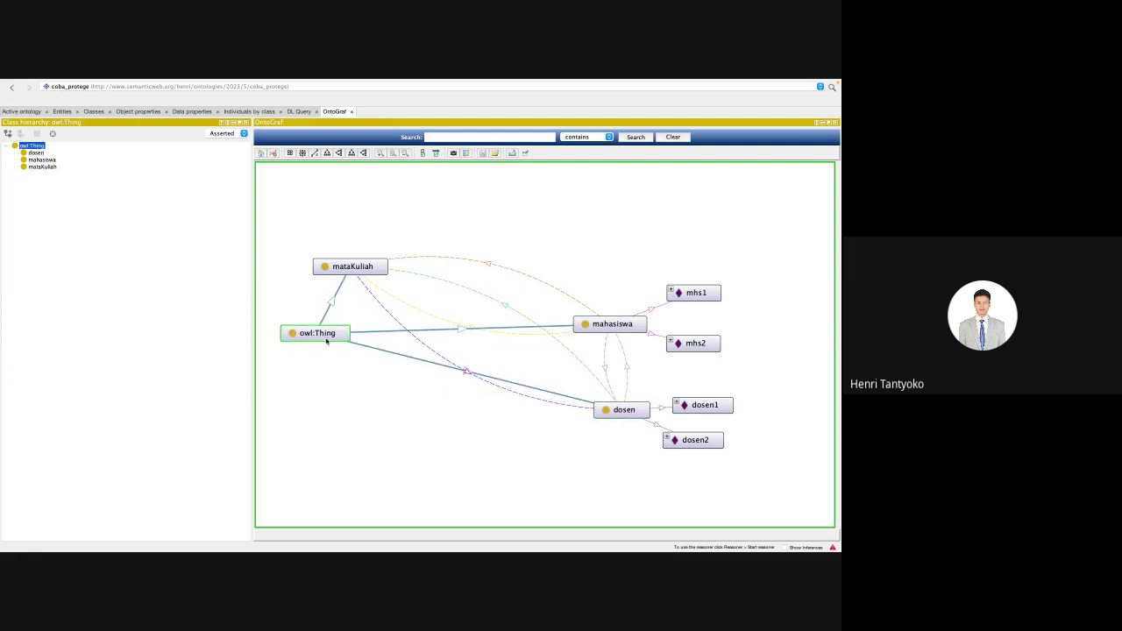
Step: Put mataKuliah at top, mahasiswa centre, dosen below, then apply a compact tree layout
left_click_drag(338, 267, 465, 249)
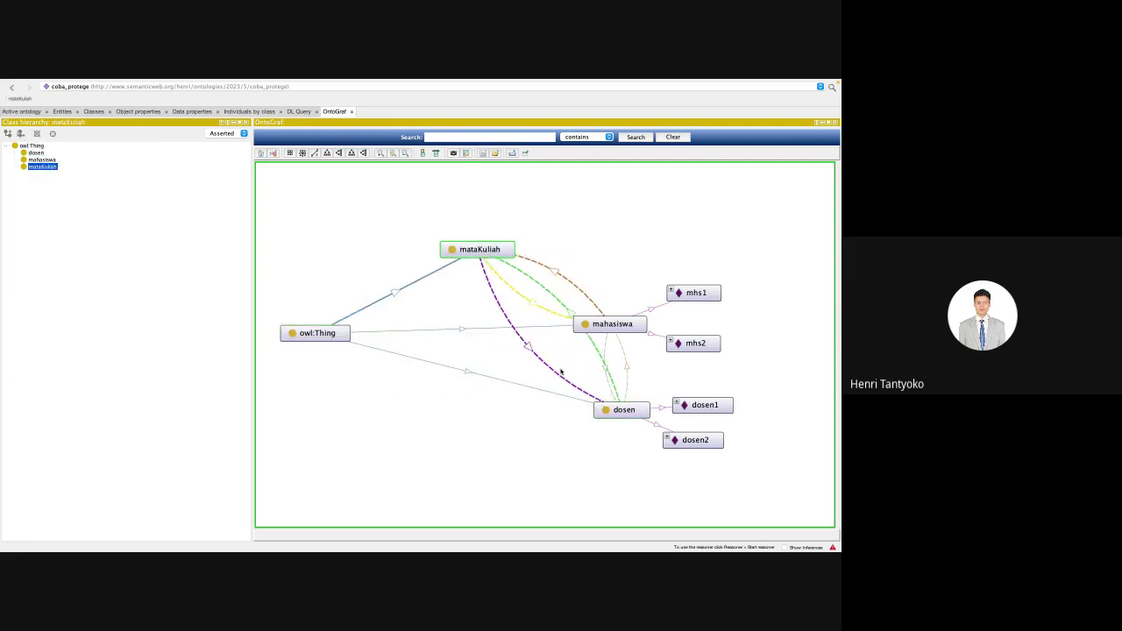
left_click_drag(620, 326, 500, 343)
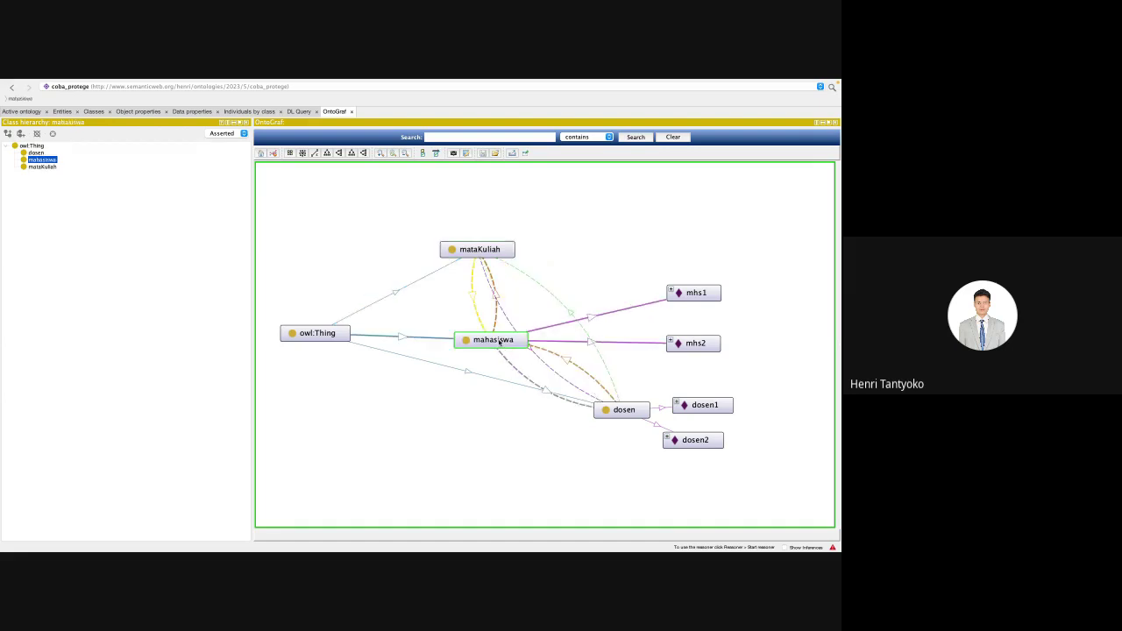
left_click_drag(618, 409, 481, 419)
left_click(485, 339)
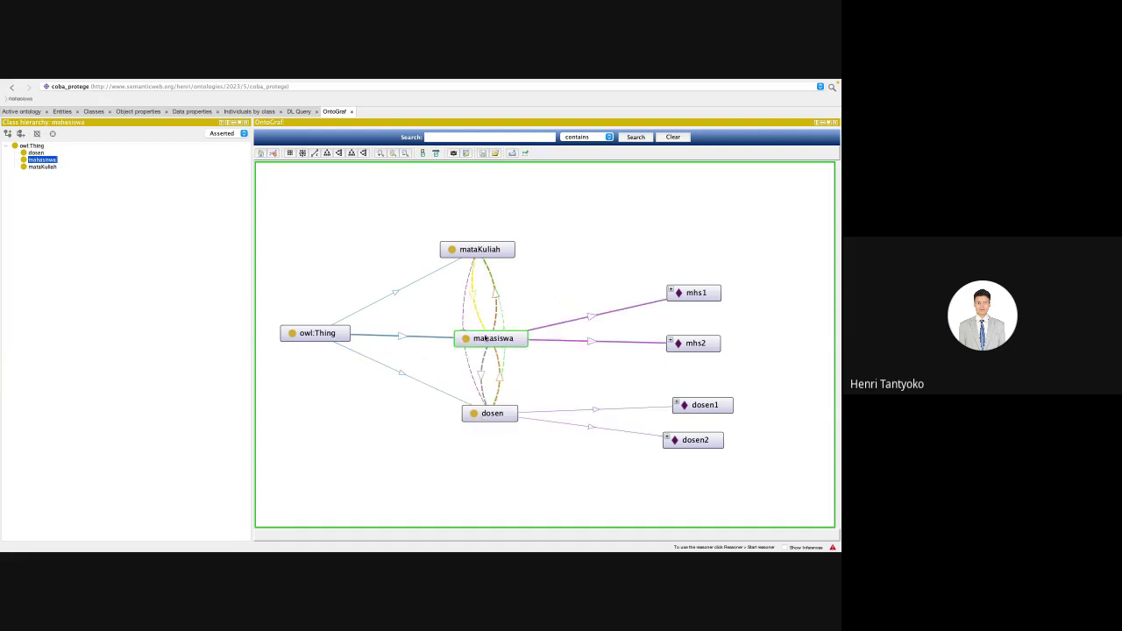
left_click_drag(485, 338, 473, 301)
left_click_drag(484, 217, 480, 341)
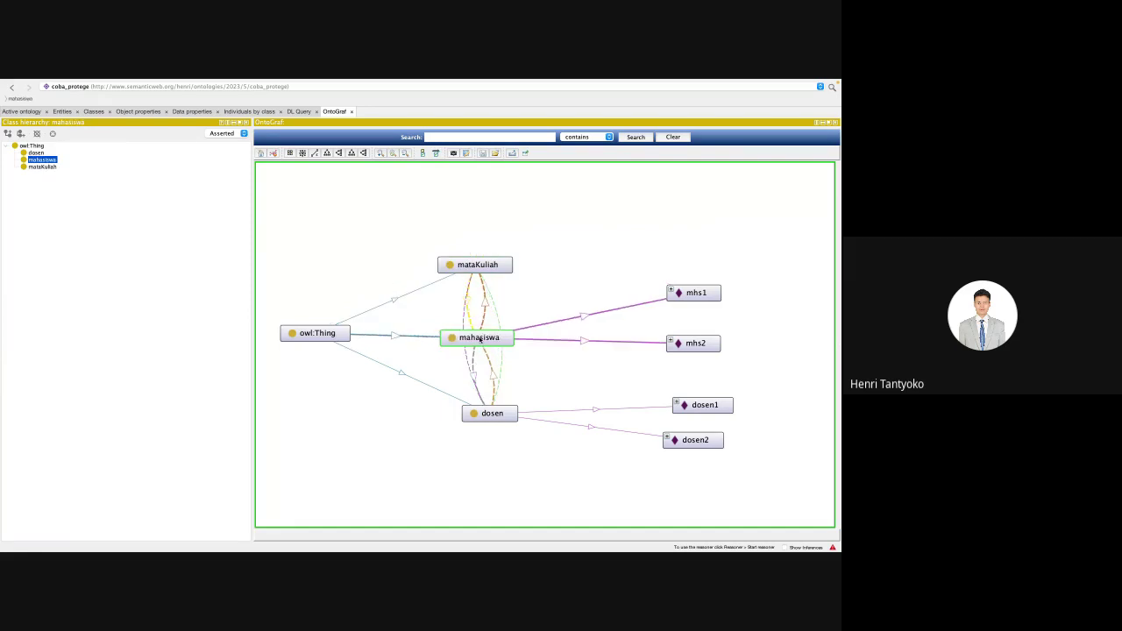
left_click_drag(487, 416, 466, 429)
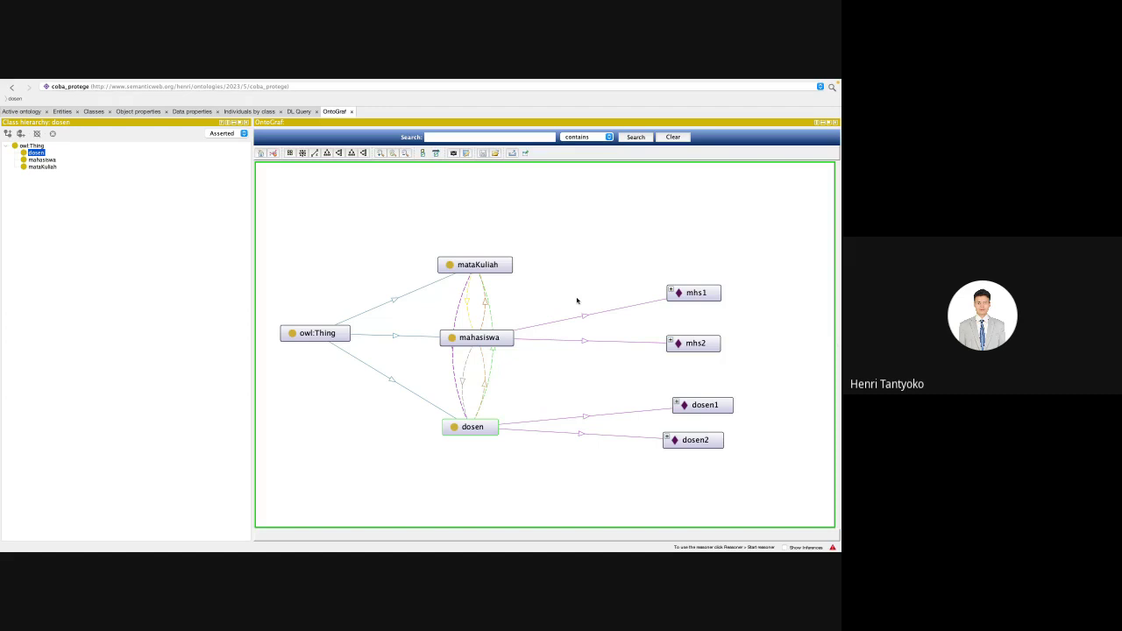
left_click(671, 292)
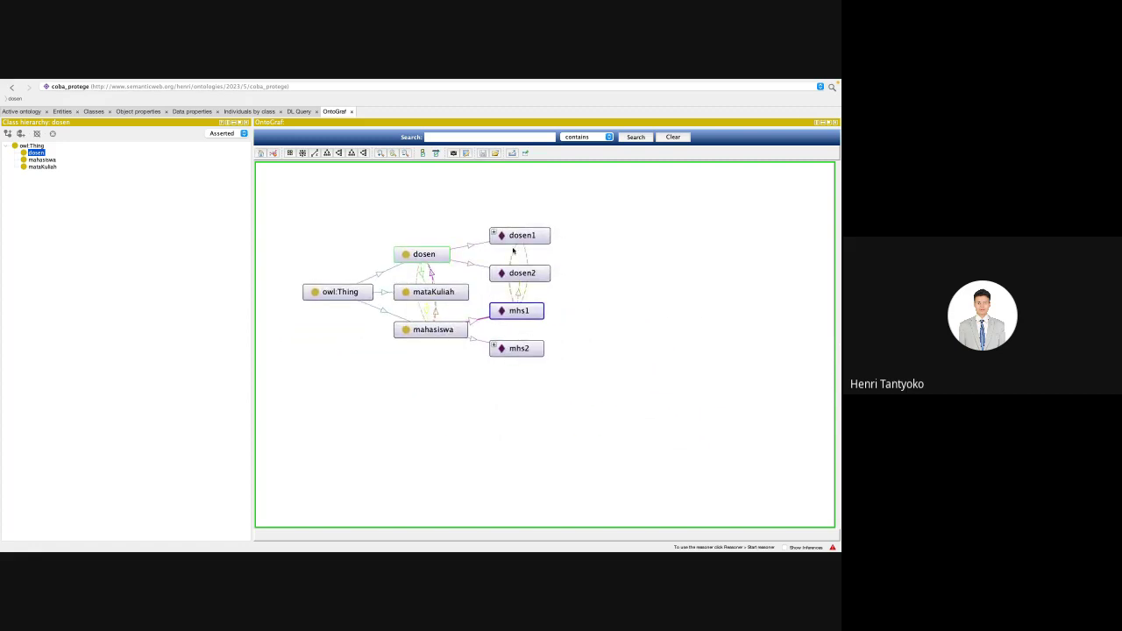
Step: Select dosen1 to highlight its connections, dismiss its node menu, and nudge mhs2 slightly
left_click(495, 234)
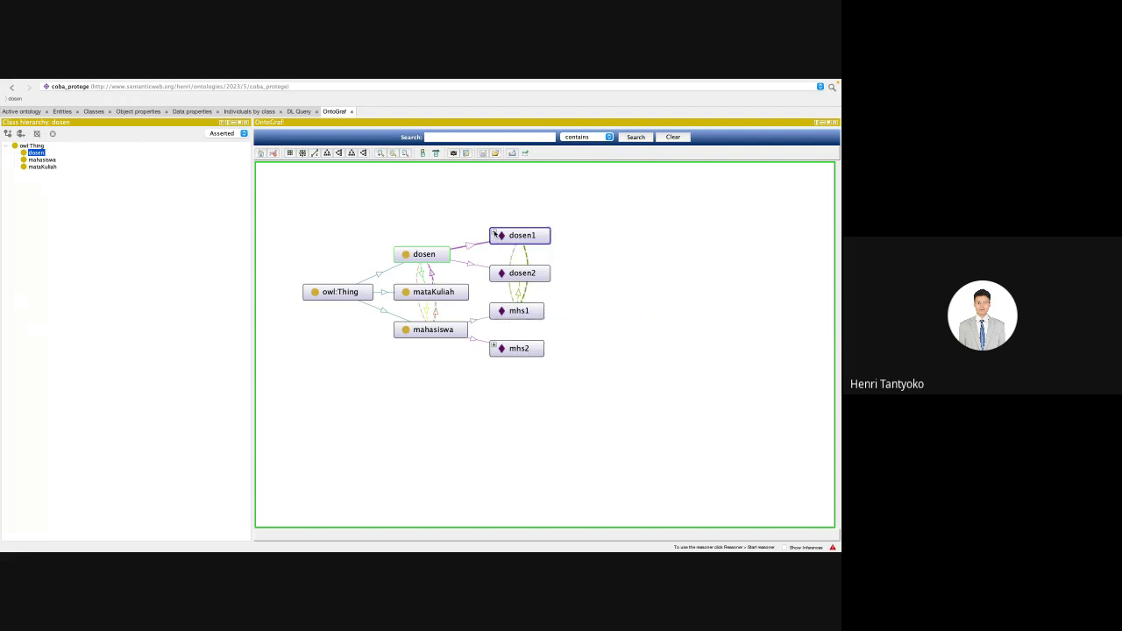
right_click(495, 234)
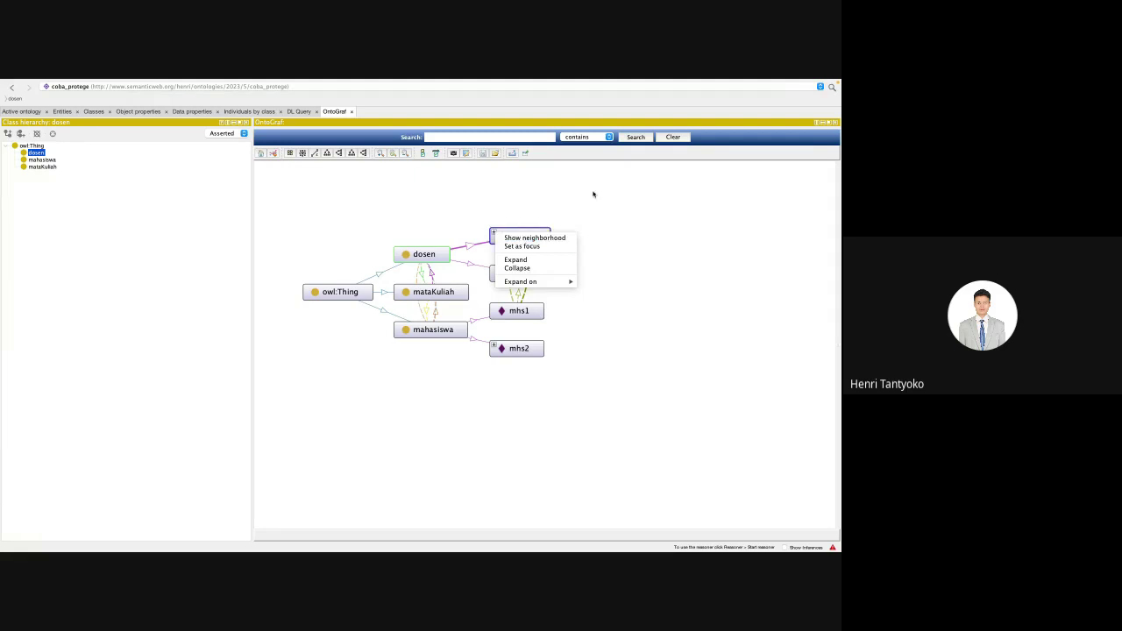
left_click(495, 235)
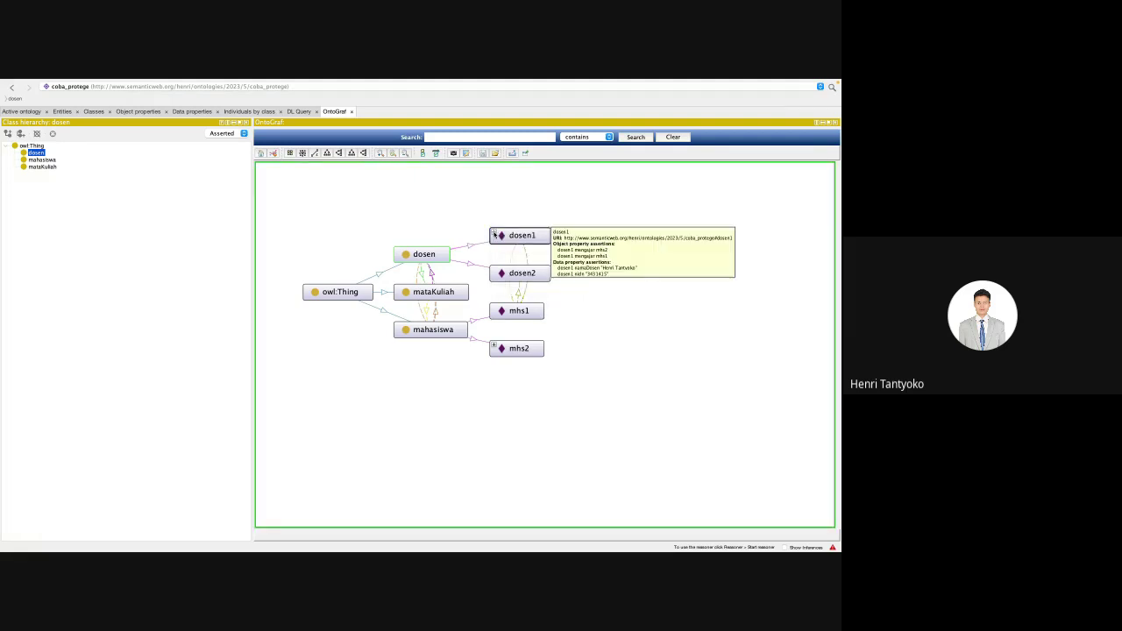
left_click(495, 235)
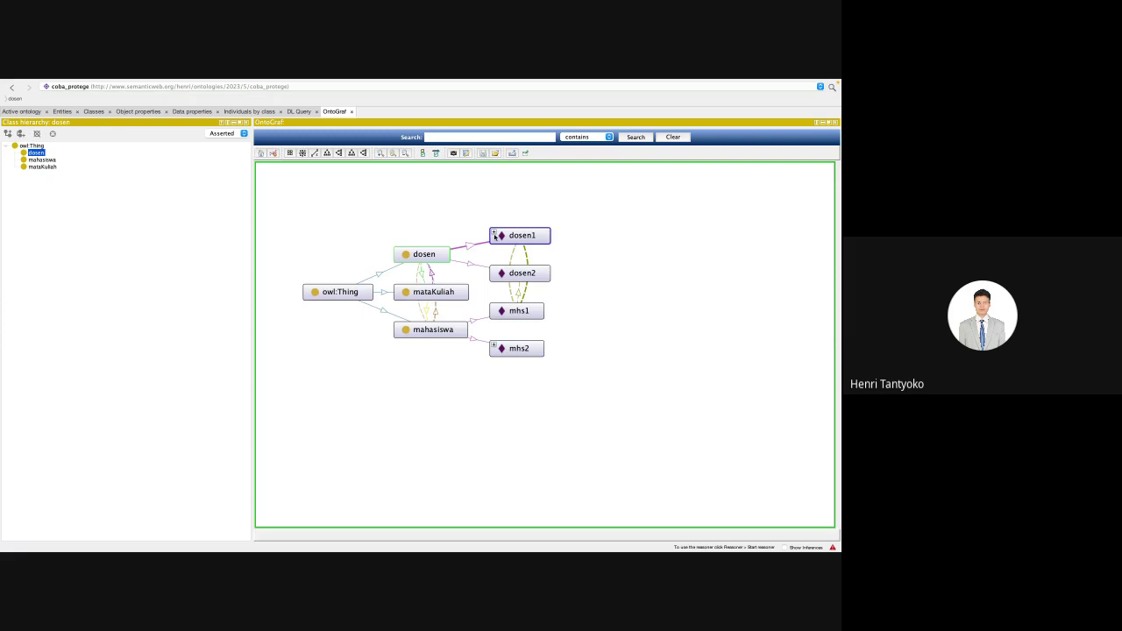
mouse_move(514, 235)
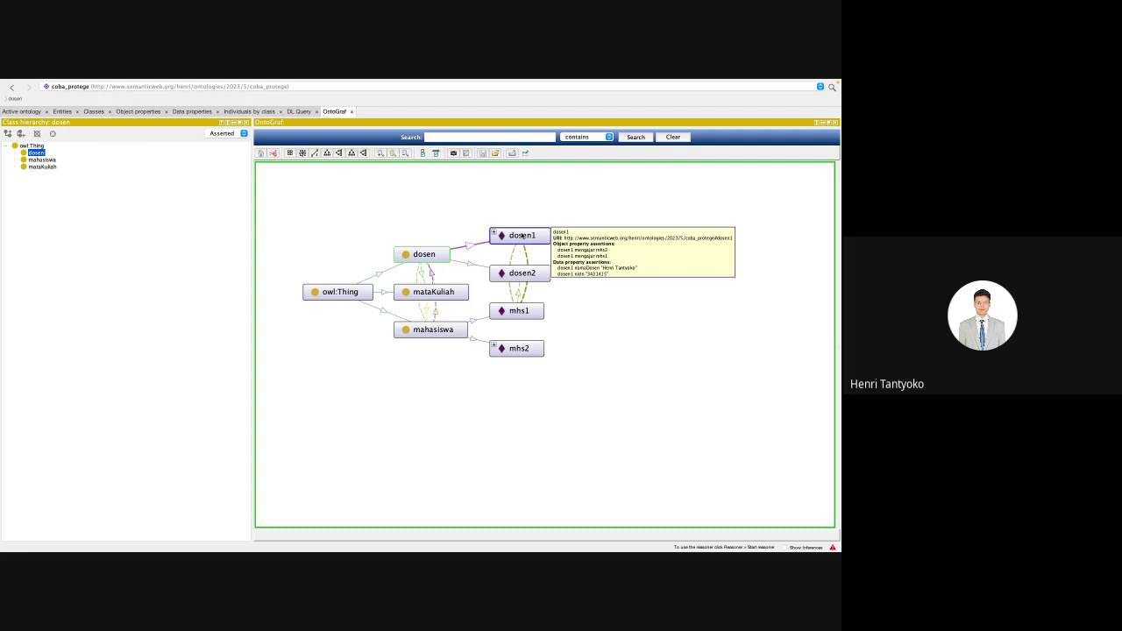
mouse_move(508, 312)
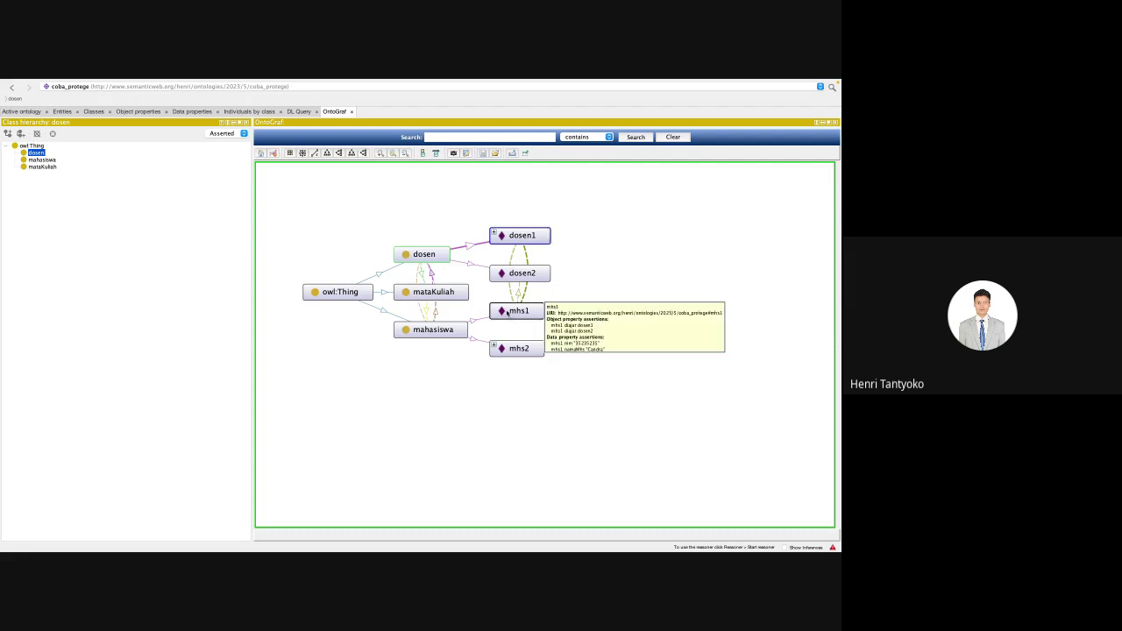
mouse_move(501, 349)
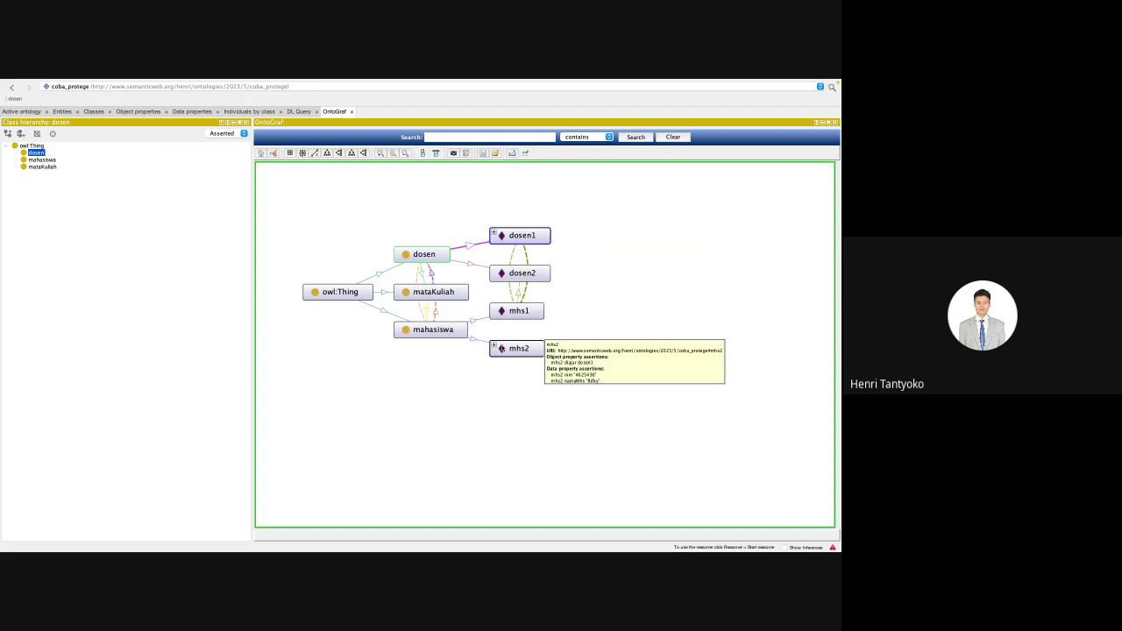
left_click_drag(507, 349, 512, 351)
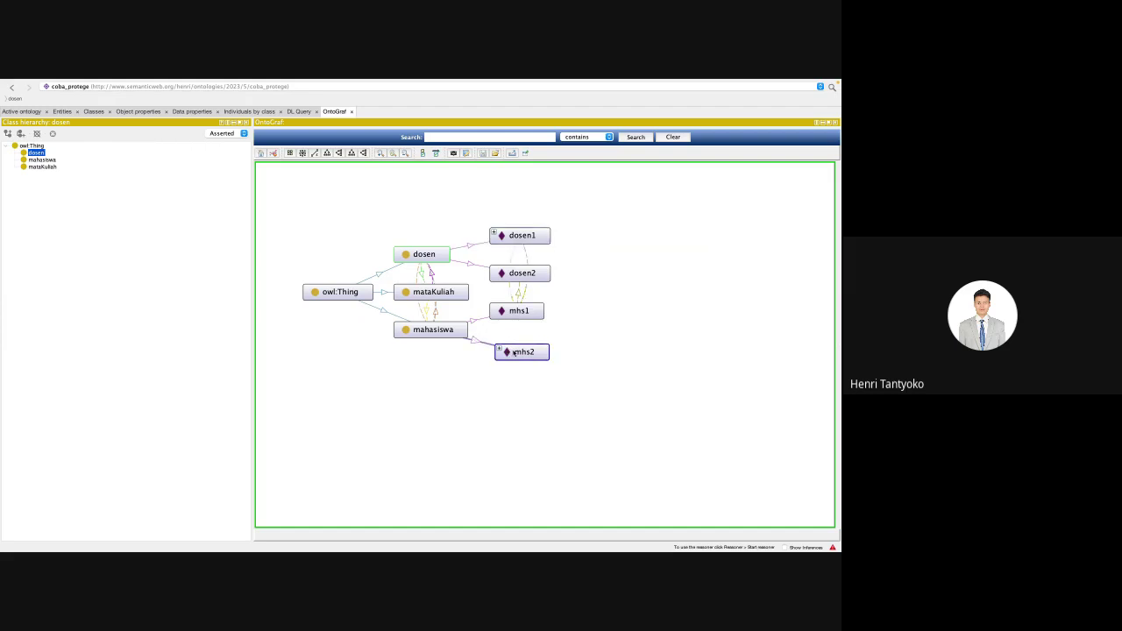
Step: Move dosen1 higher and nudge dosen2 and mhs1 slightly upward
mouse_move(445, 249)
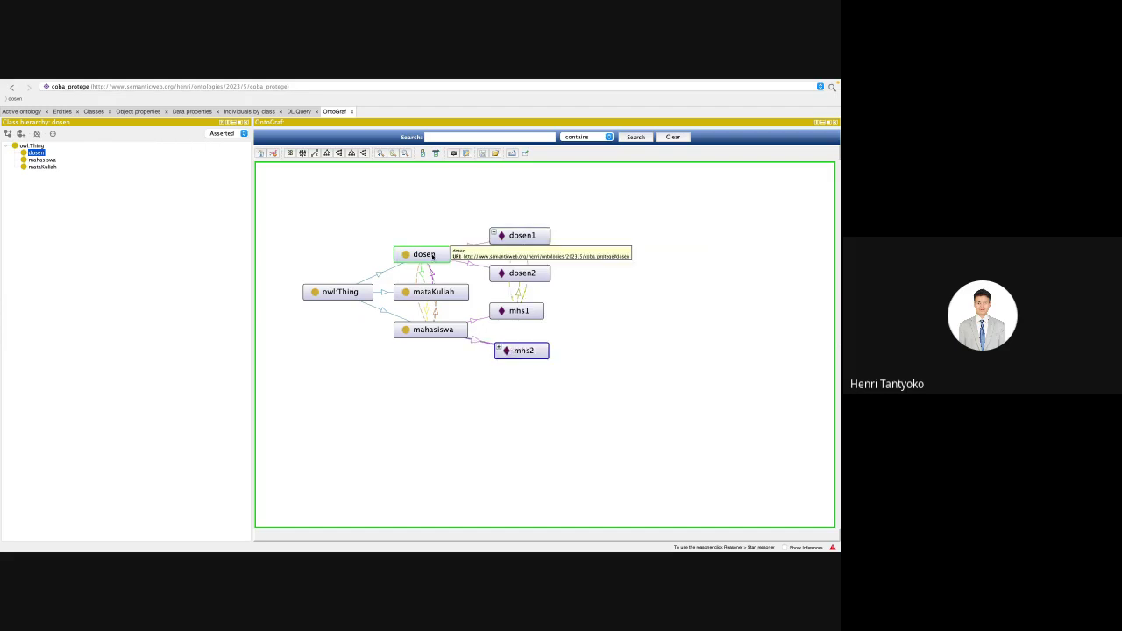
left_click(506, 237)
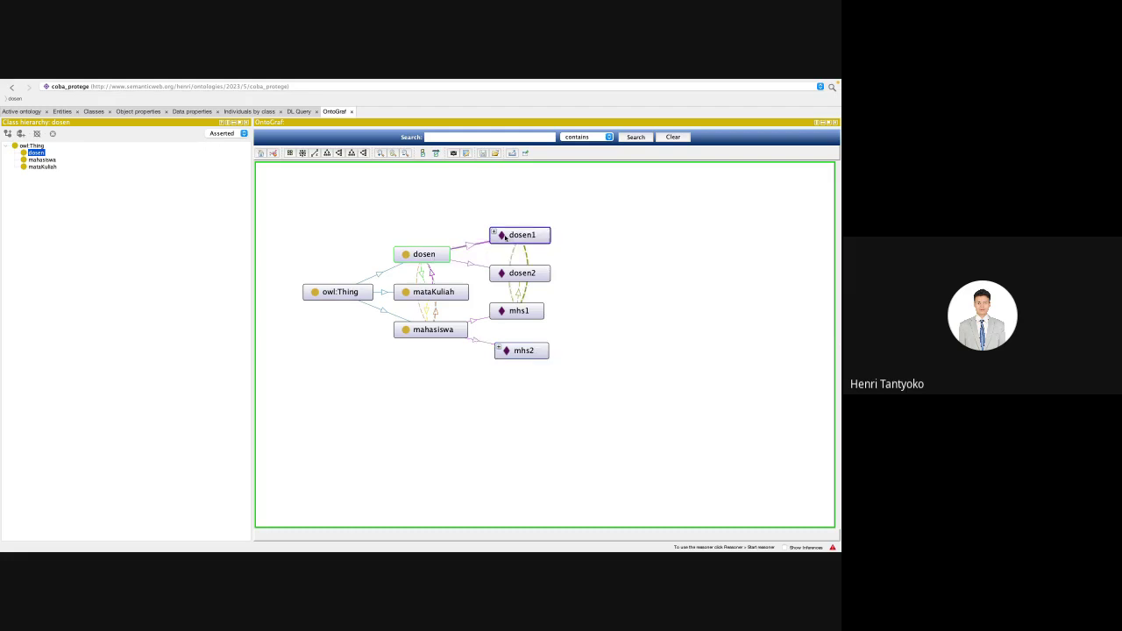
left_click_drag(505, 236, 506, 219)
left_click_drag(509, 273, 509, 260)
left_click_drag(512, 311, 512, 305)
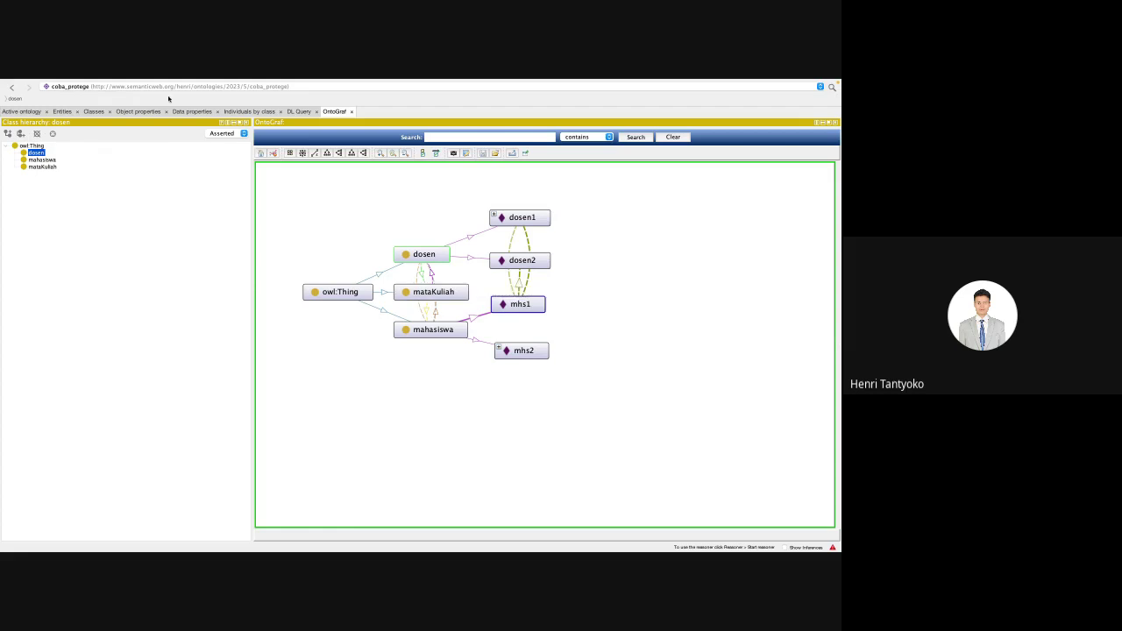
Step: Create a new top-level class named fasilitas (lowercase)
left_click(21, 133)
type("To")
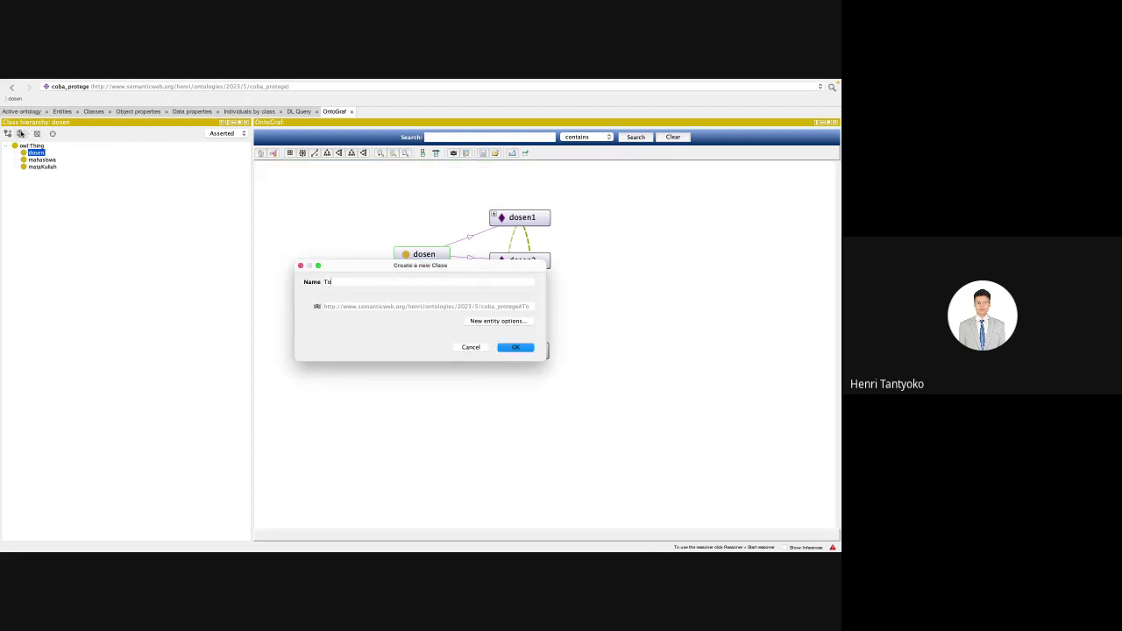
type("i")
key("BackSpace")
key("BackSpace")
key("BackSpace")
type("Fasilitas")
key("ctrl+a")
type("fasilitas")
key("Return")
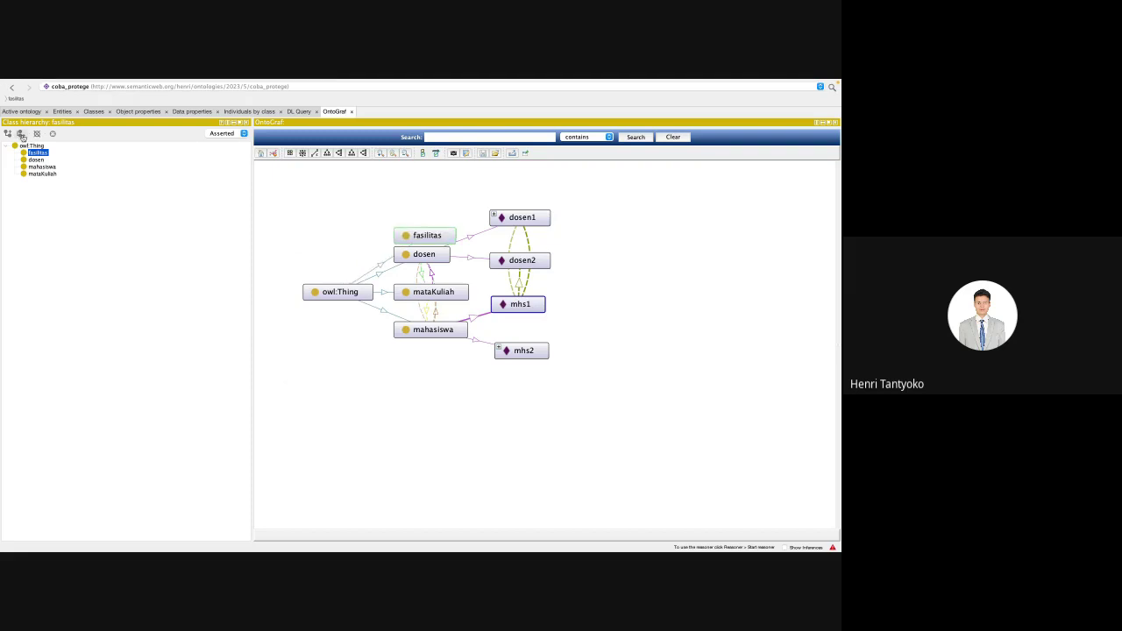
Step: Add subclasses toilet, warung and spot_foto under fasilitas
left_click(8, 134)
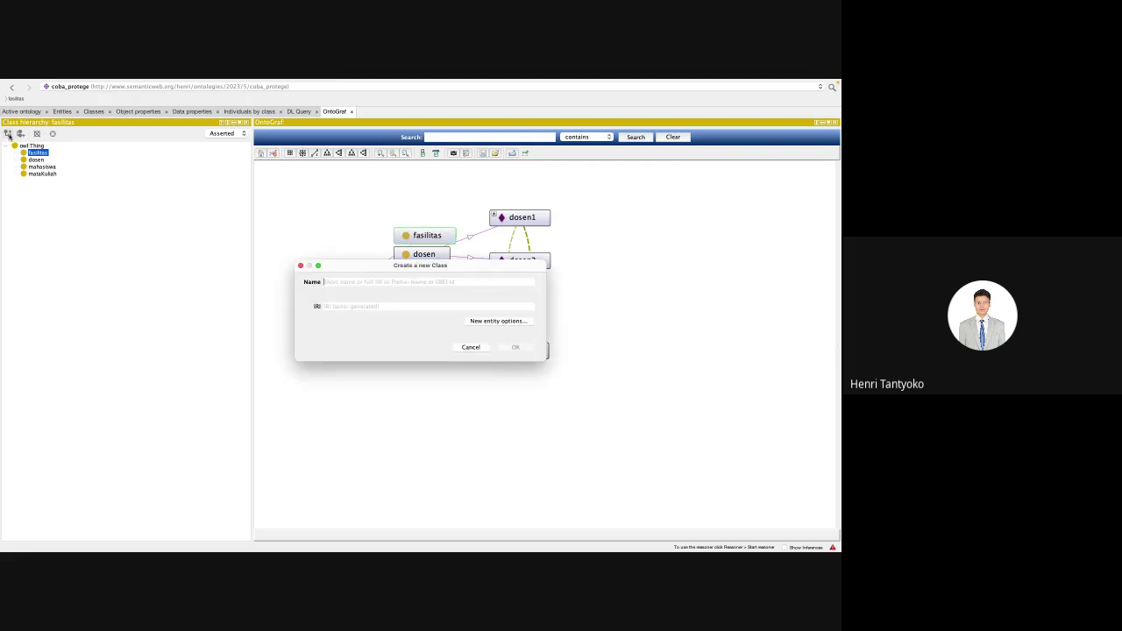
type("toilet")
key("Return")
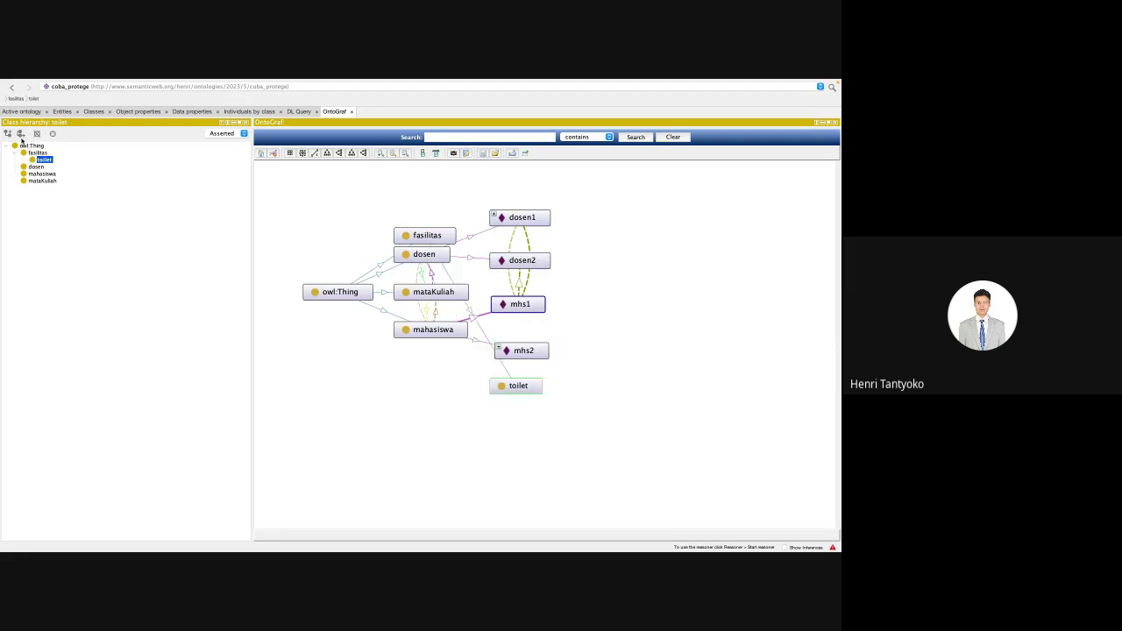
left_click(21, 134)
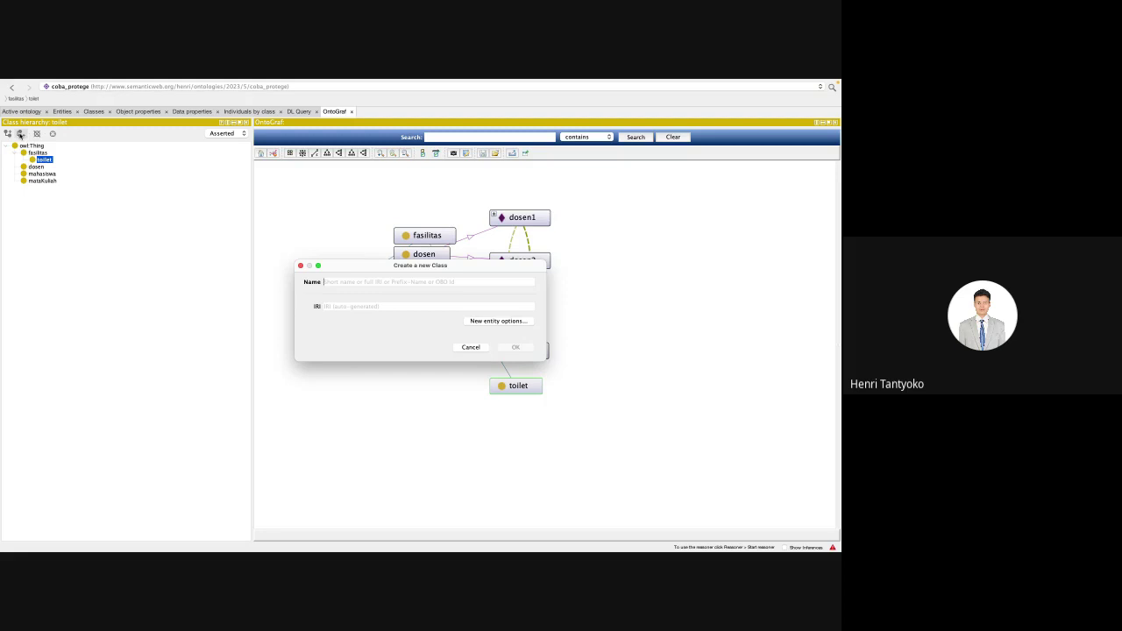
type("warun")
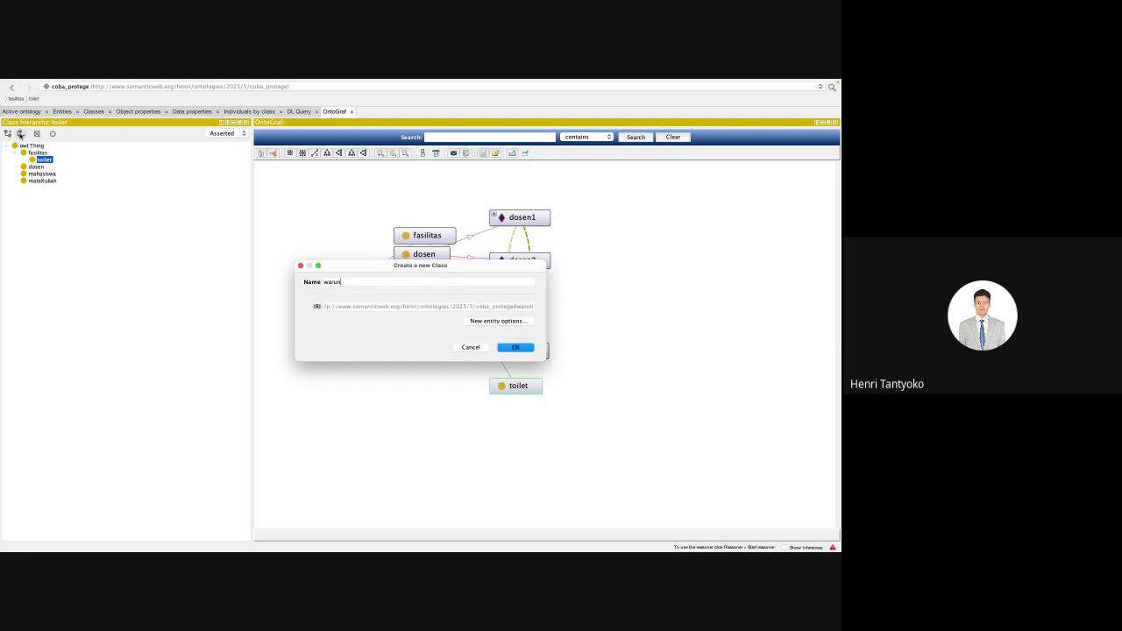
type("g")
key("Return")
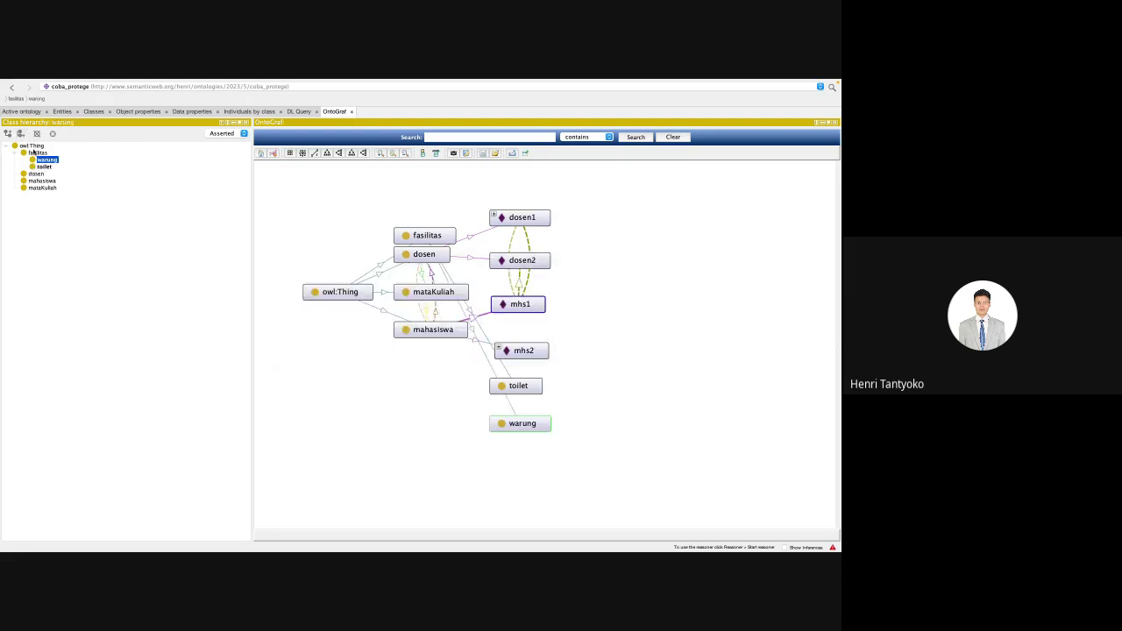
left_click(20, 133)
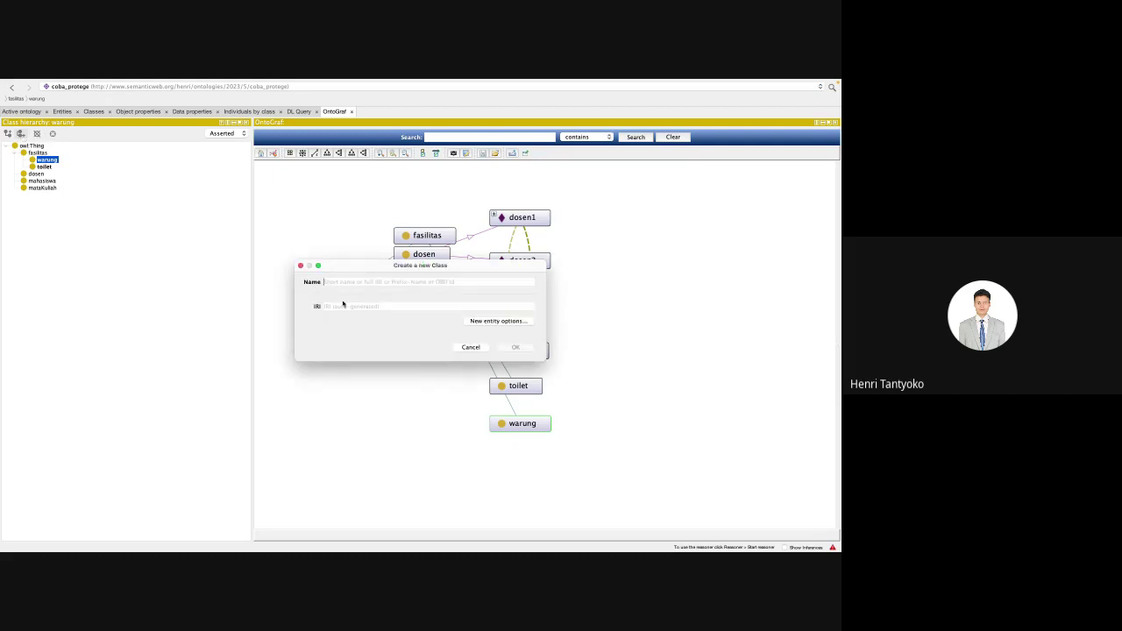
type("spot foto")
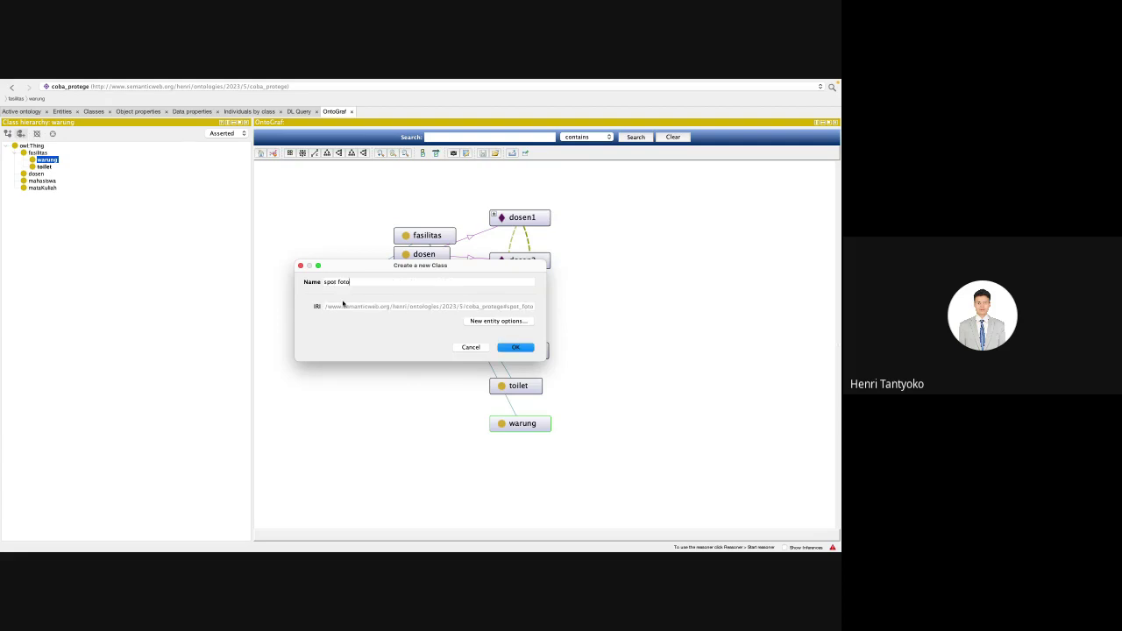
key("Return")
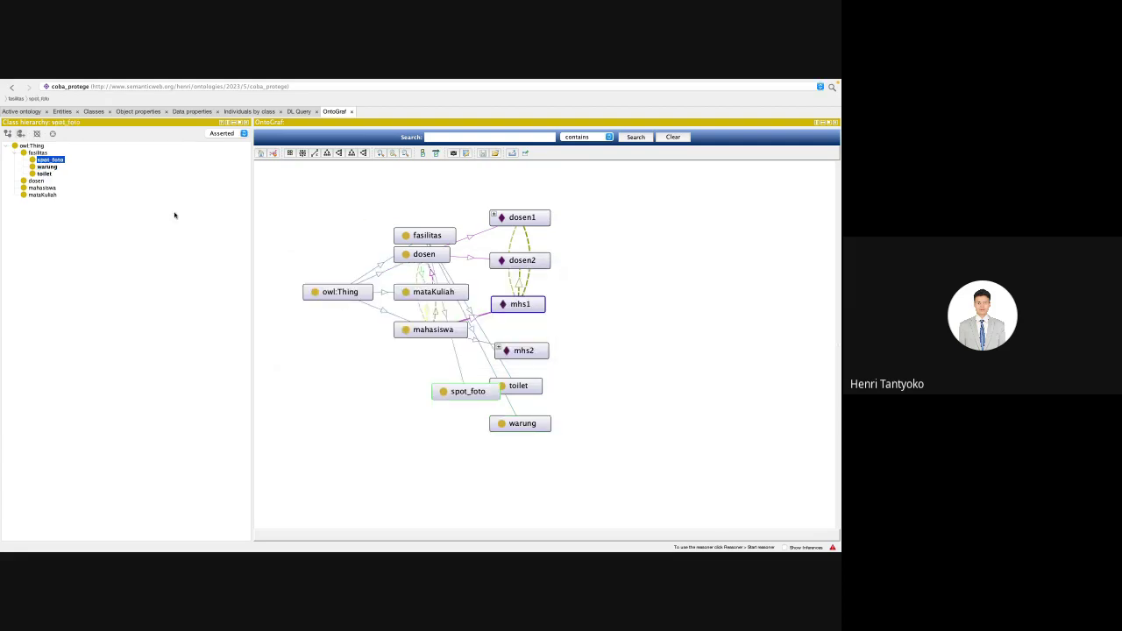
left_click(32, 152)
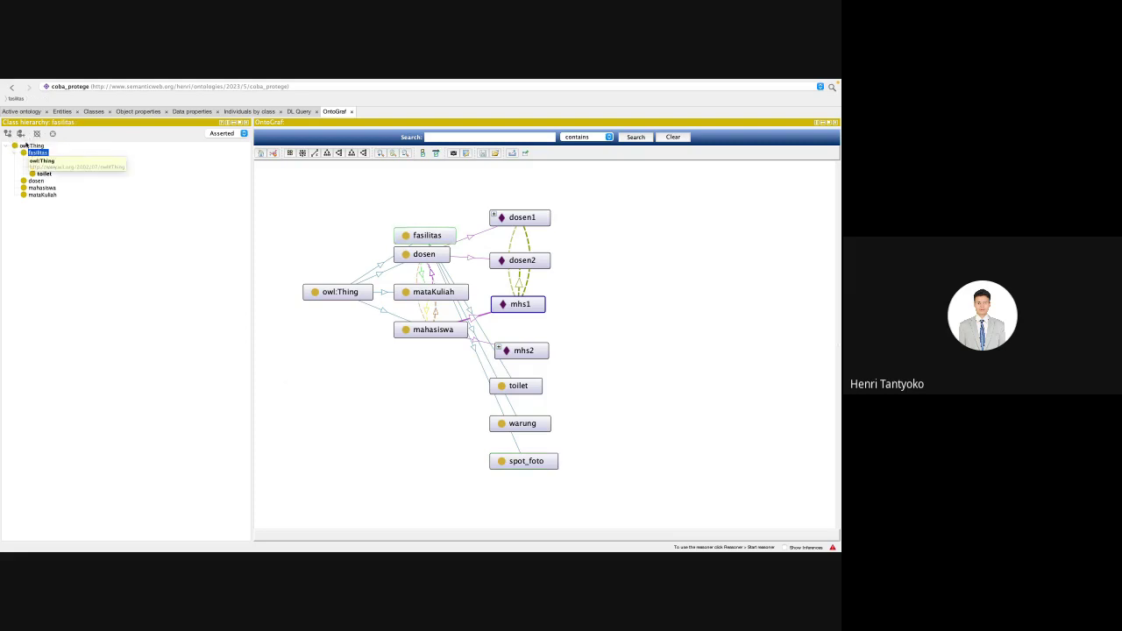
Step: Create a BiayaParkit subclass under fasilitas, then delete the misspelled class
left_click(11, 134)
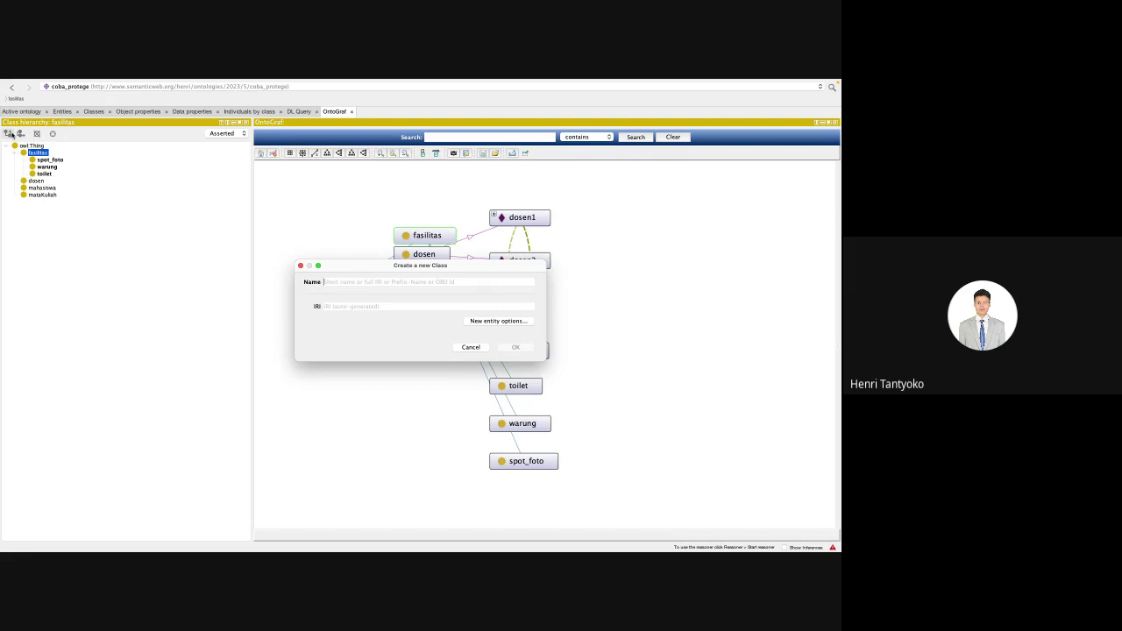
type("Boa")
key("BackSpace")
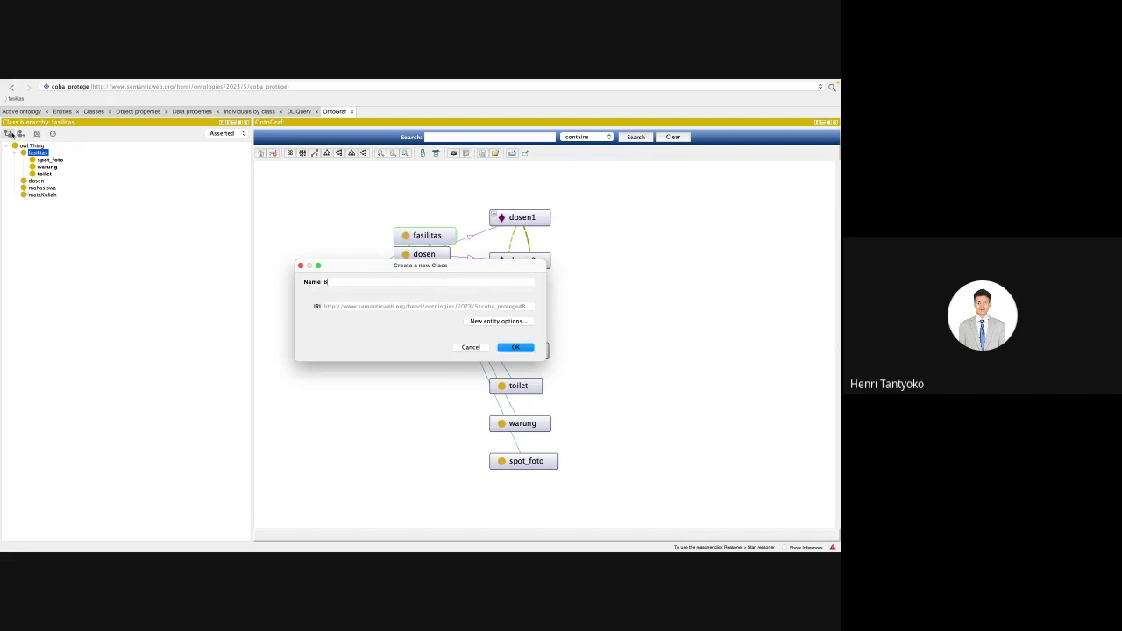
type("iayaParkit")
key("Return")
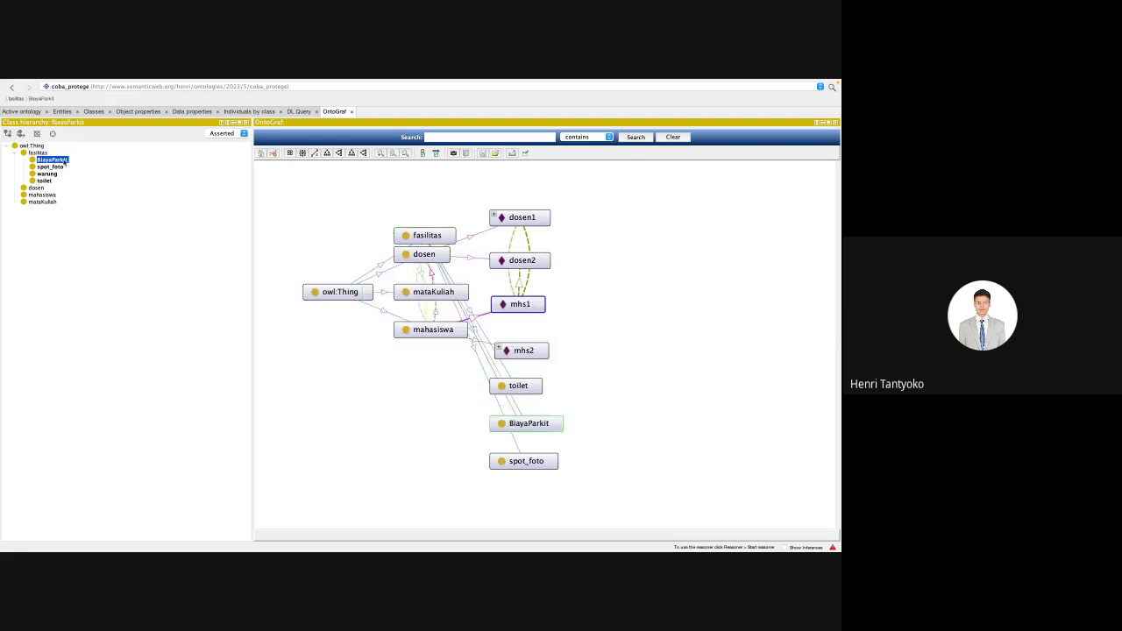
key("Delete")
key("Return")
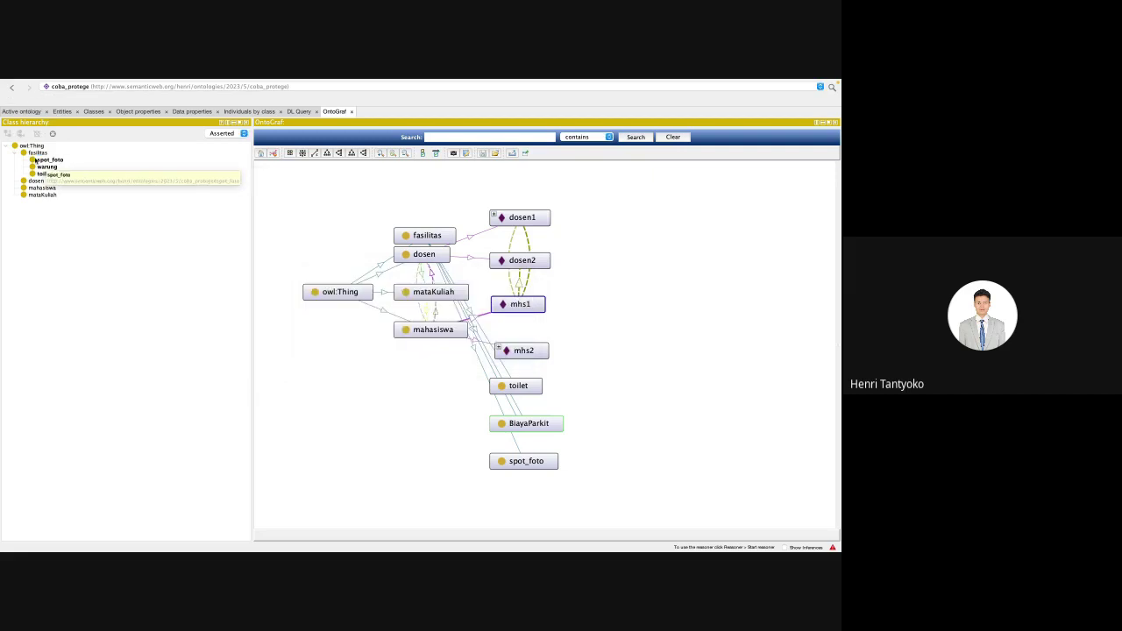
Step: Add BiayaParkir as a sibling class of fasilitas
left_click(38, 153)
left_click(21, 134)
type("B")
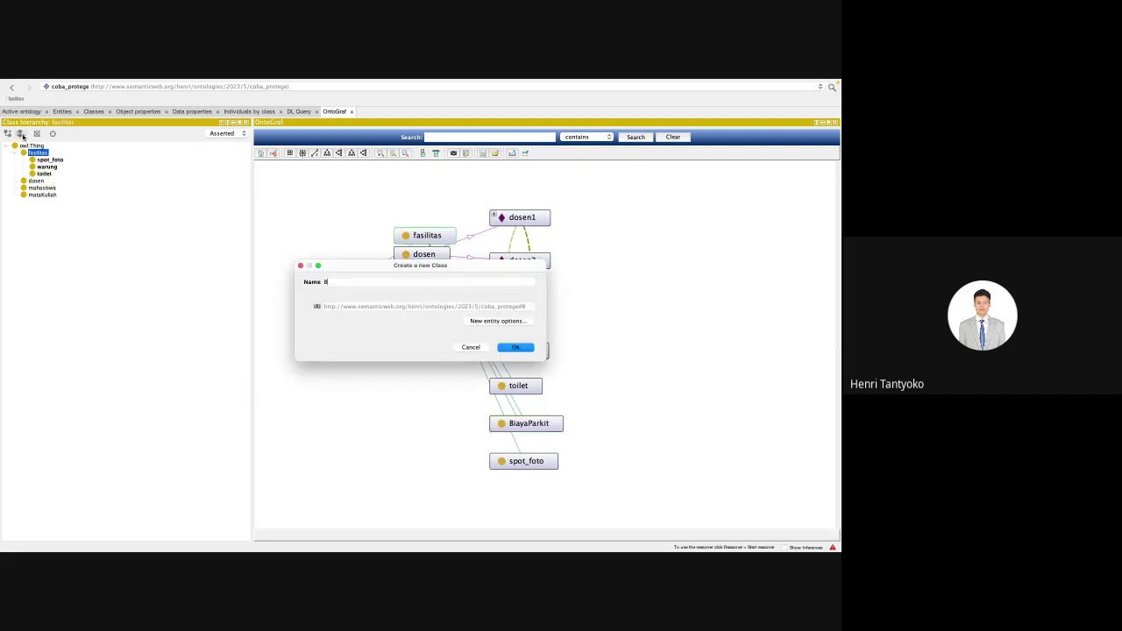
type("iayaParkir")
key("Return")
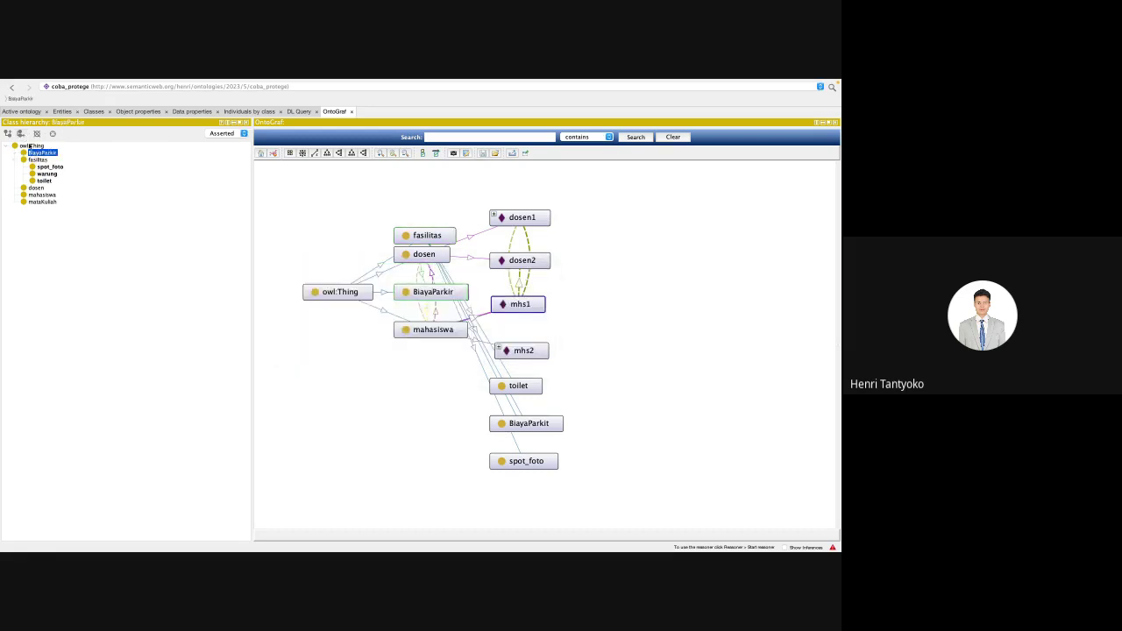
Step: Create Mobil, motor and pesawat under BiayaParkir, then view motor under Individuals by class
left_click(8, 134)
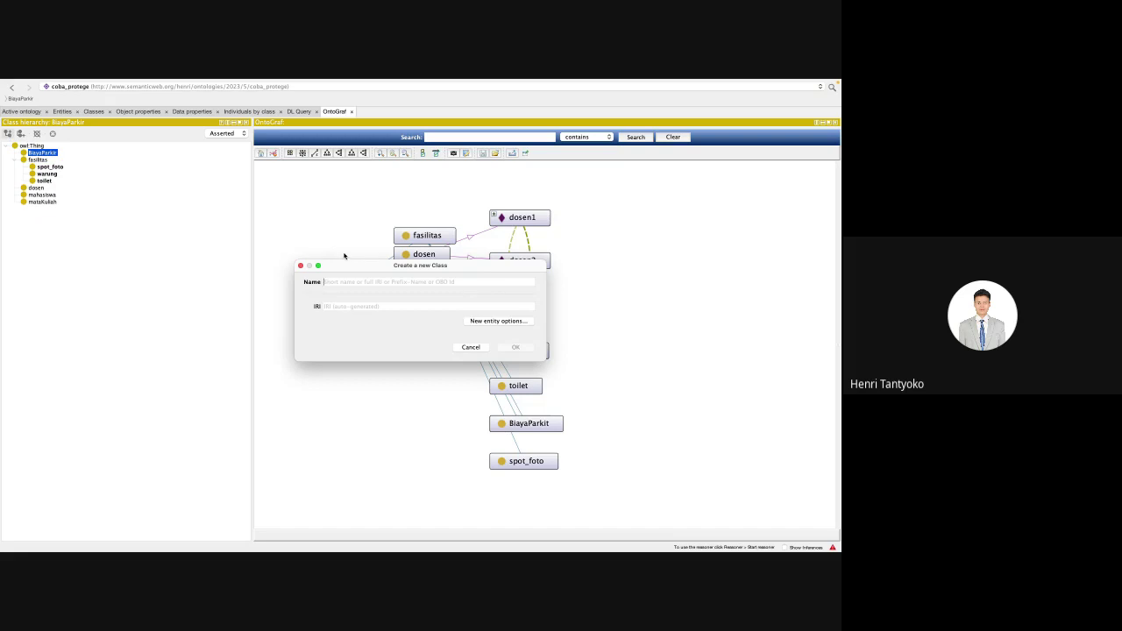
type("Mobil")
key("Return")
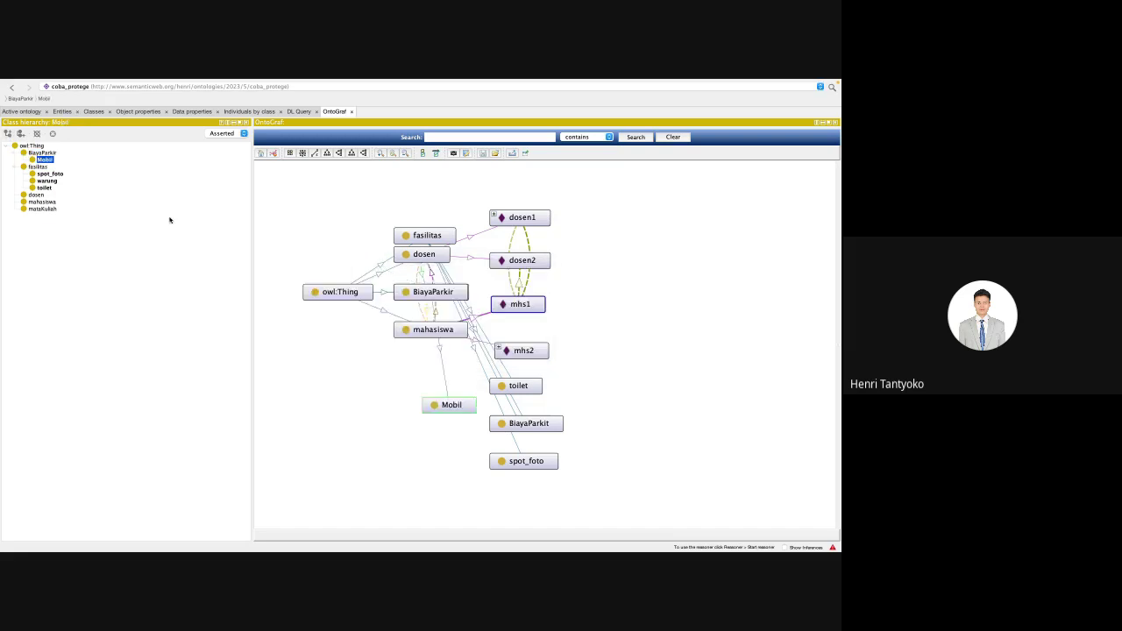
left_click(21, 135)
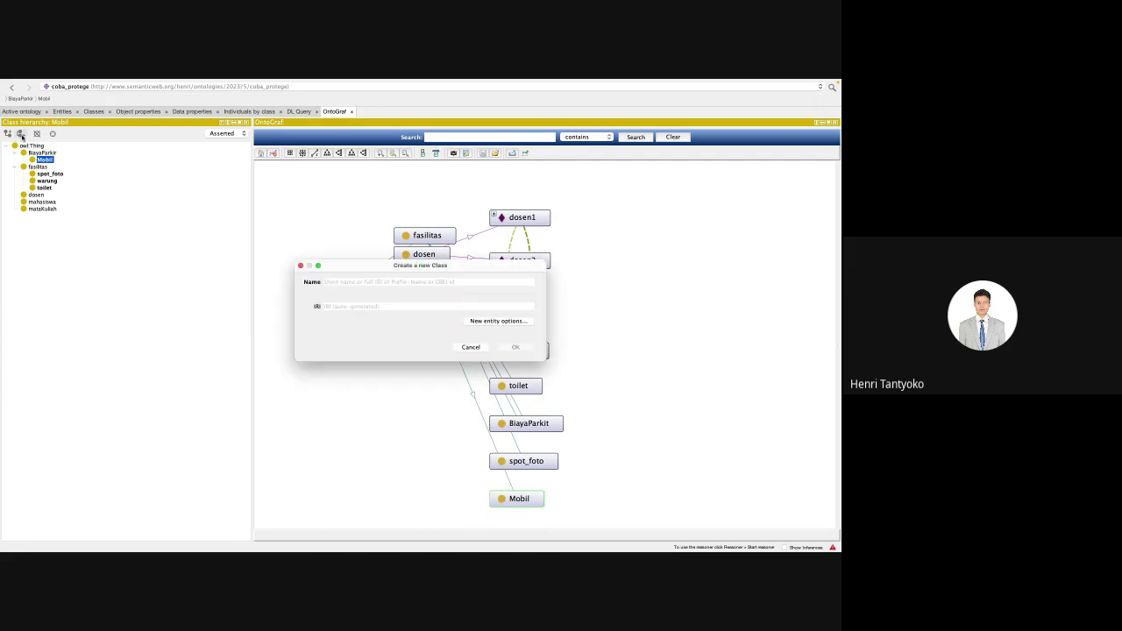
type("motor")
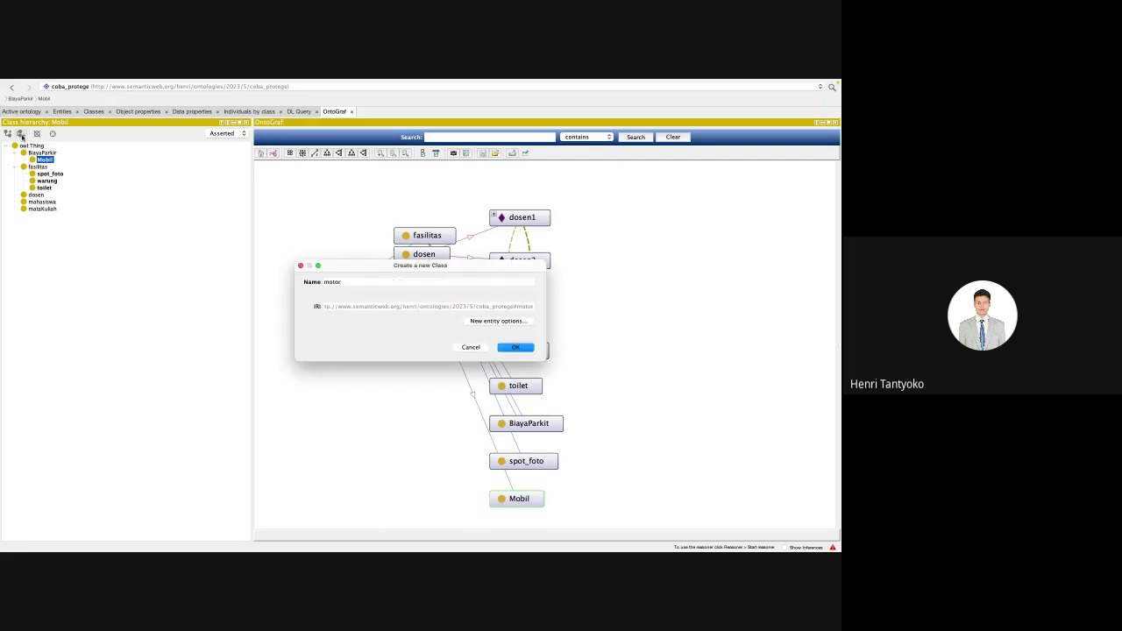
key("Return")
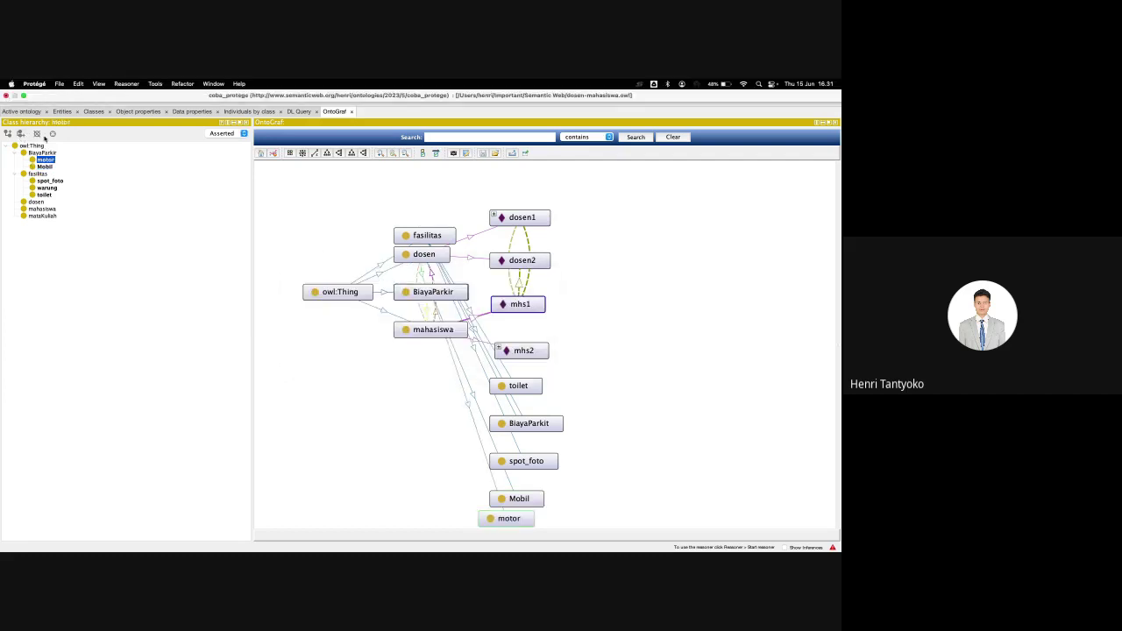
left_click(19, 133)
type("pesa")
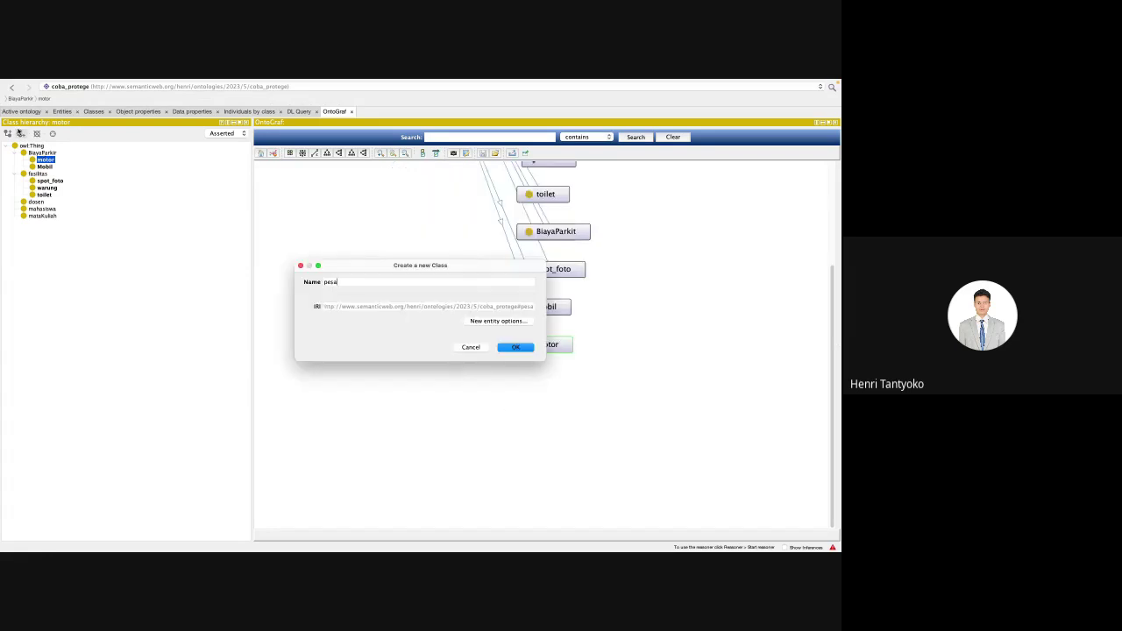
type("wat")
key("Return")
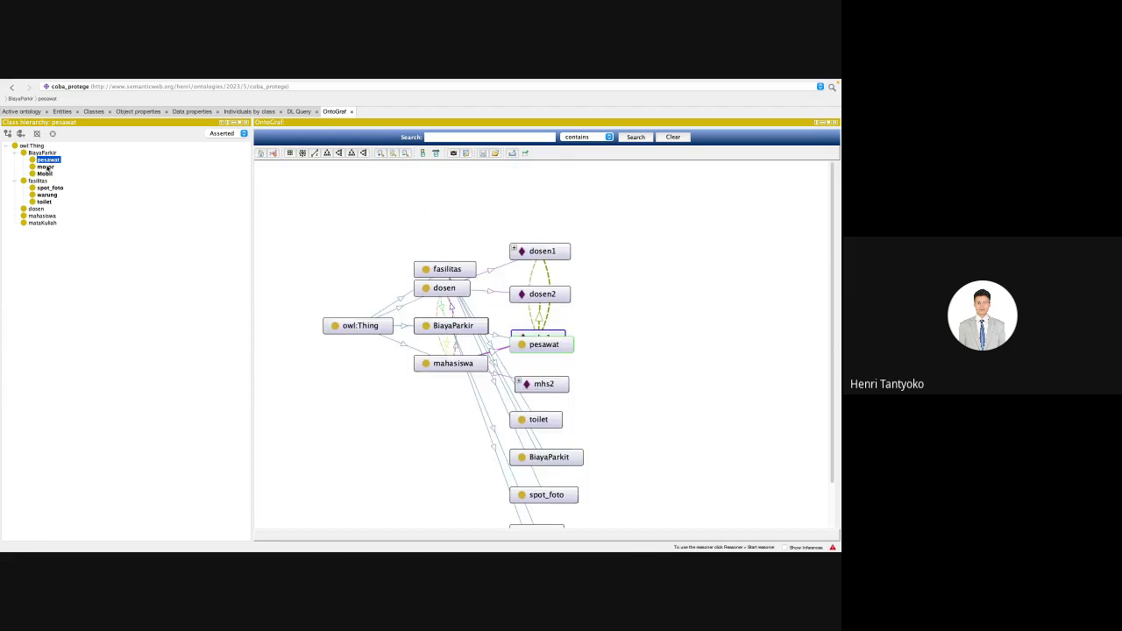
left_click(46, 166)
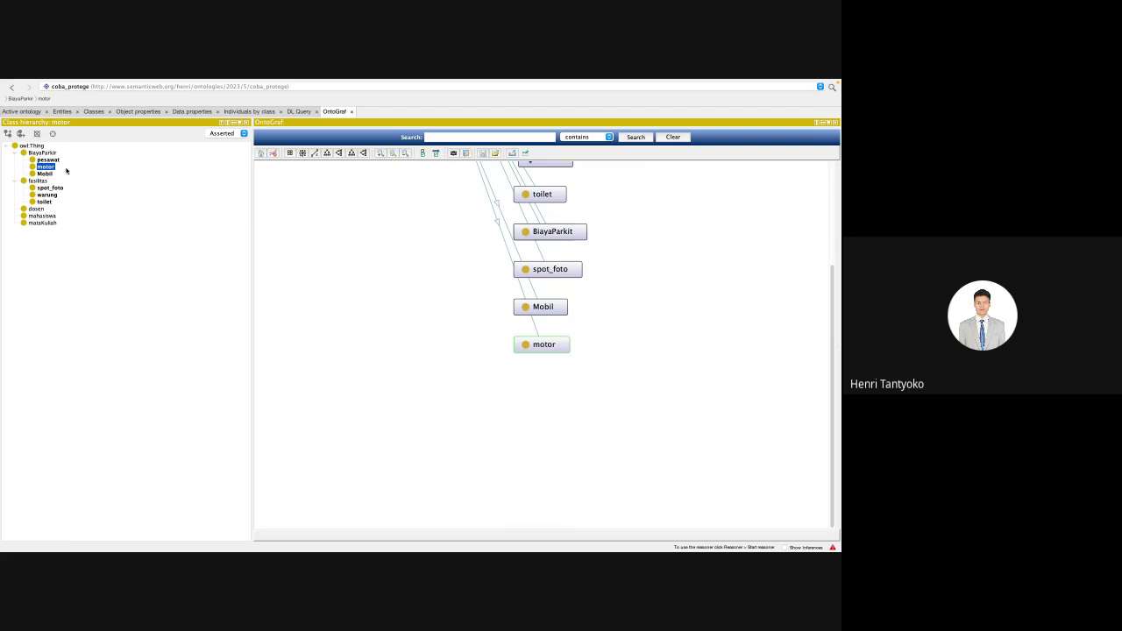
left_click(235, 114)
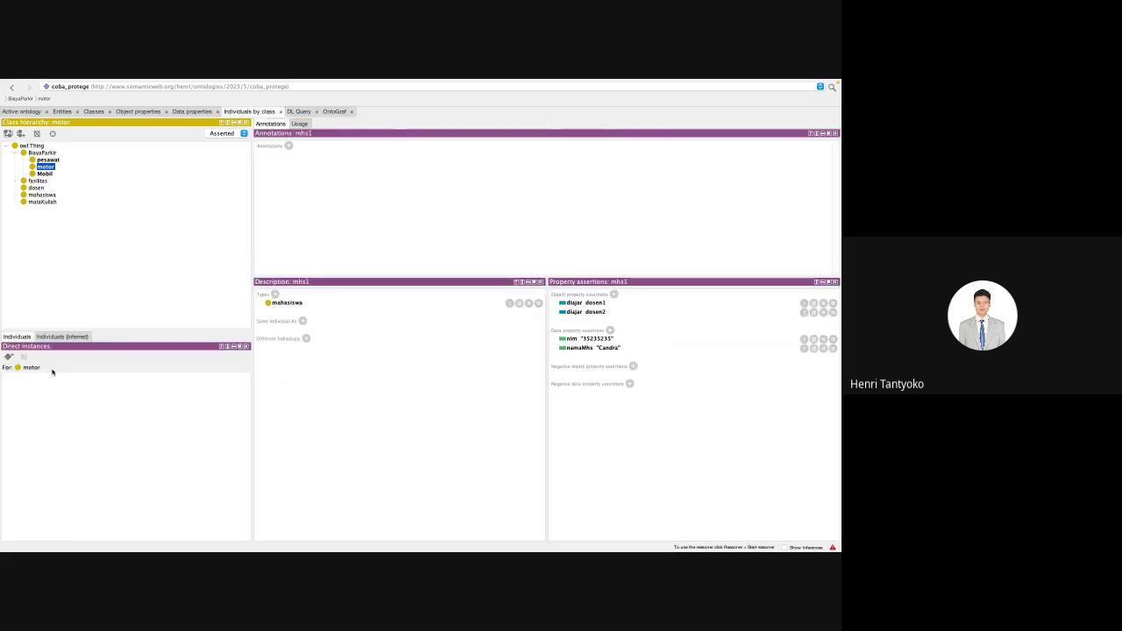
Step: Check Mobil's instances, then zoom and pan the OntoGraf class graph to show every node
left_click(47, 173)
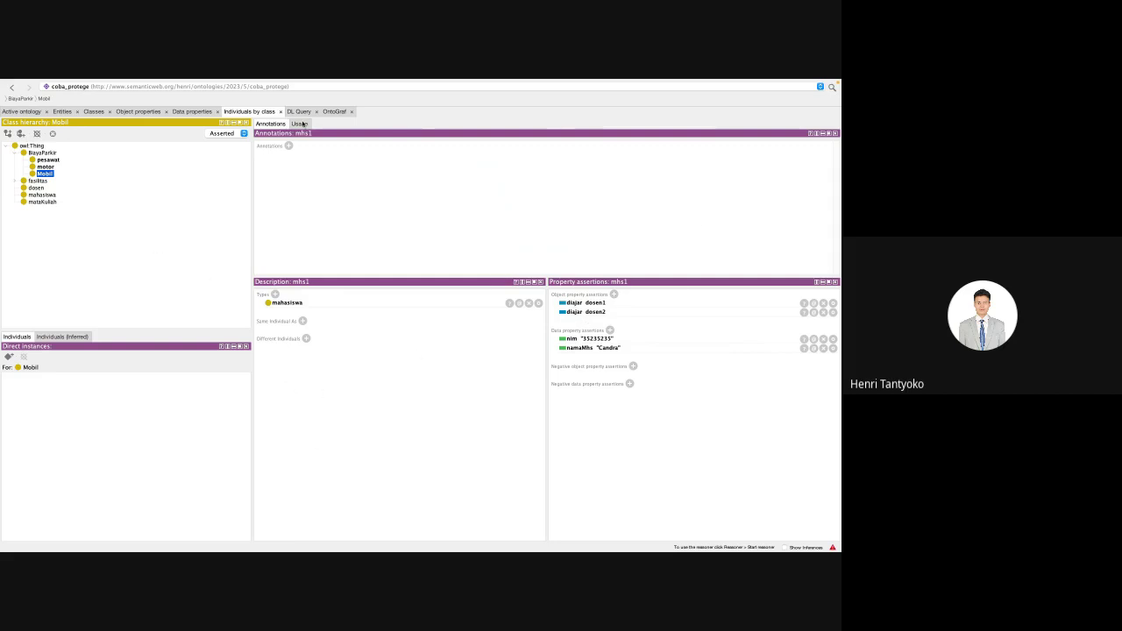
left_click(331, 111)
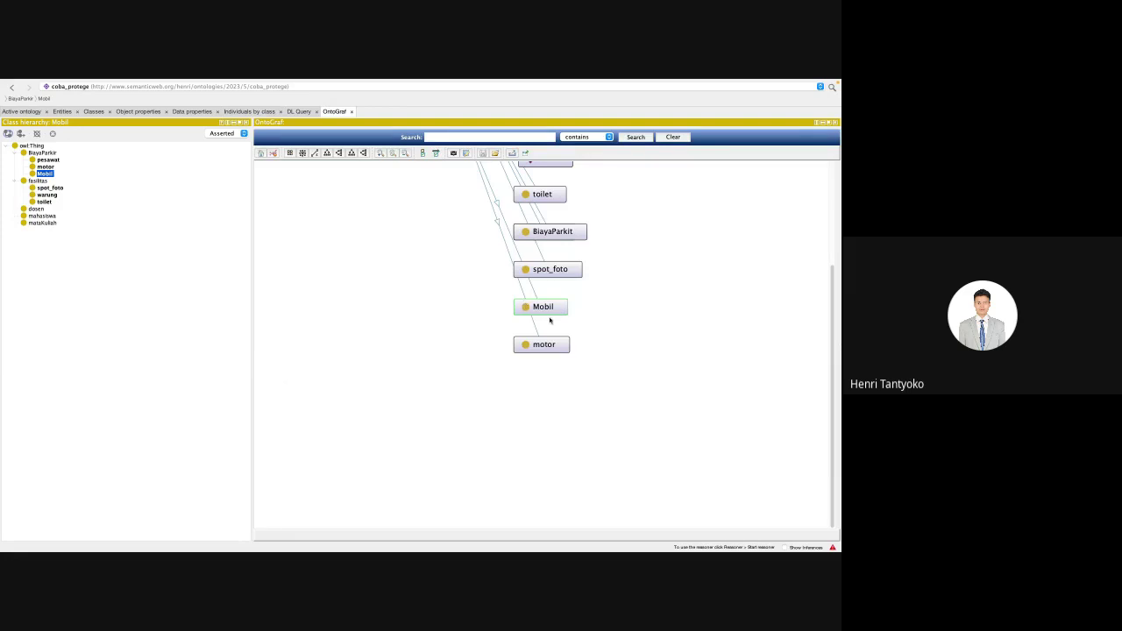
scroll(550, 320, "up", 3)
scroll(549, 320, "down", 3)
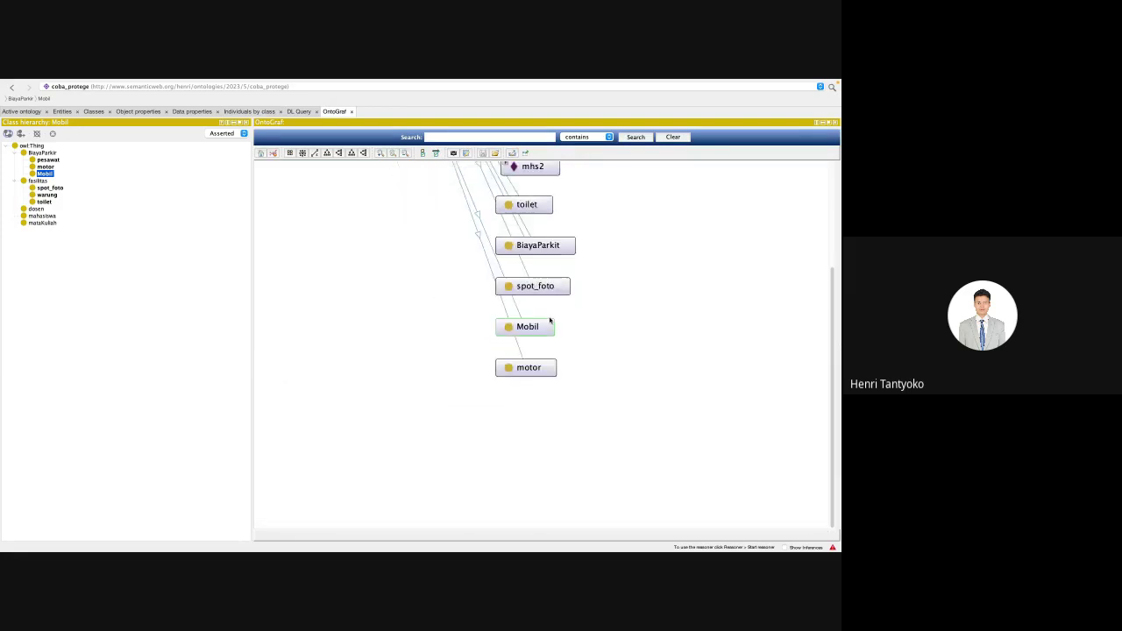
left_click_drag(299, 269, 365, 415)
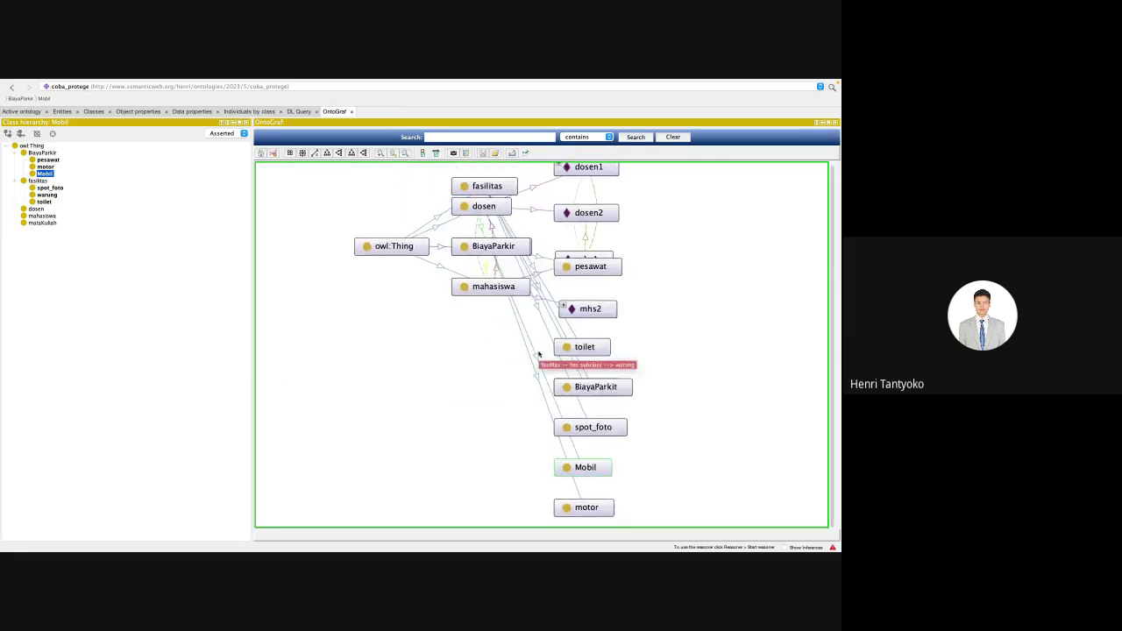
scroll(538, 354, "down", 2)
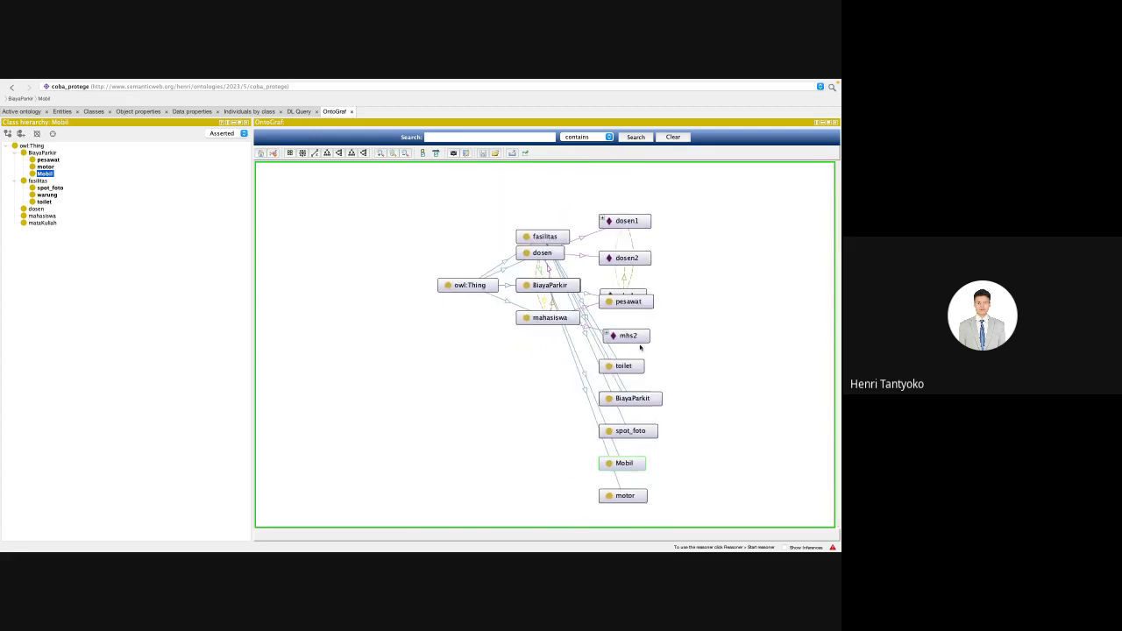
Step: Move from Protégé to the browser's SEMANTIC_WEB Moodle course tab
mouse_move(633, 373)
key("ctrl+Right")
key("ctrl+Right")
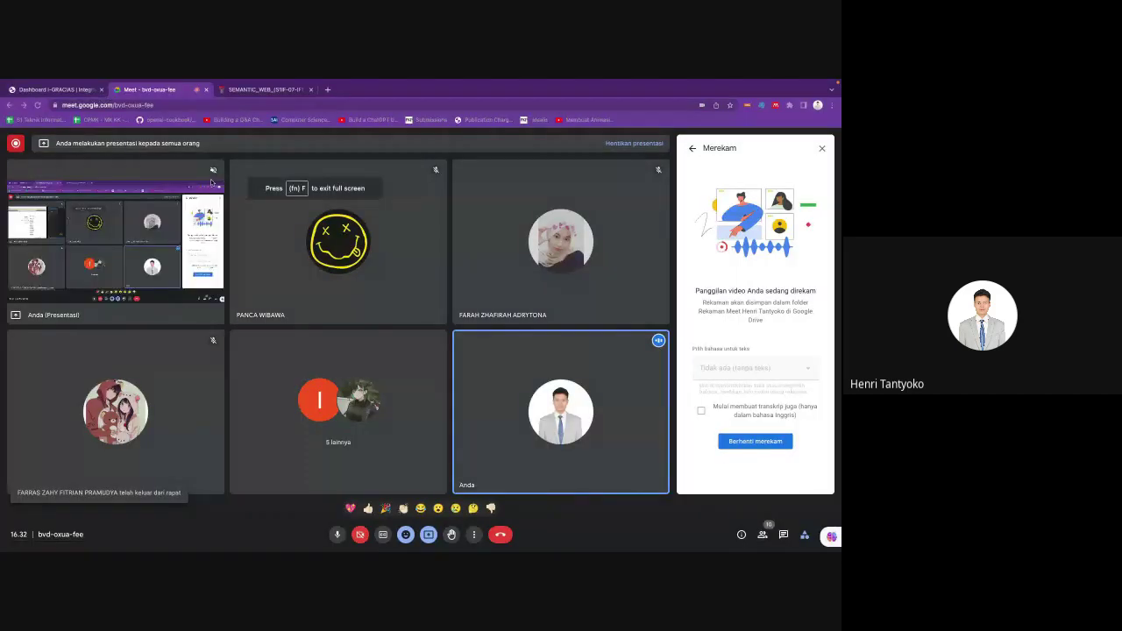
left_click(239, 91)
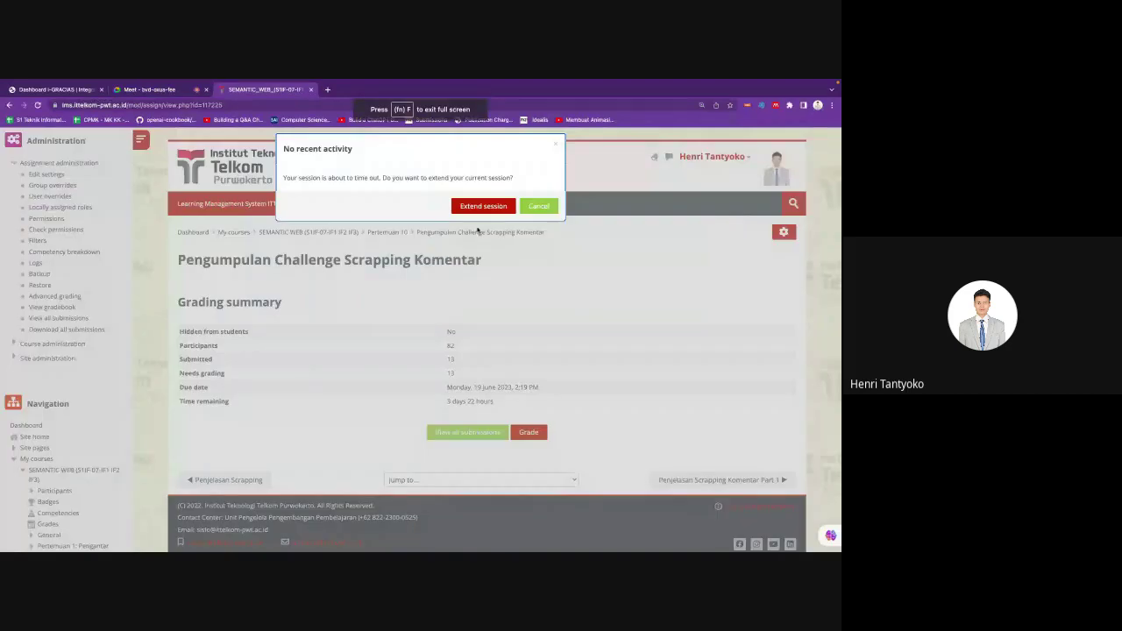
Step: Dismiss the session timeout warning and go back to the SEMANTIC WEB course page at Pertemuan 11
left_click(491, 204)
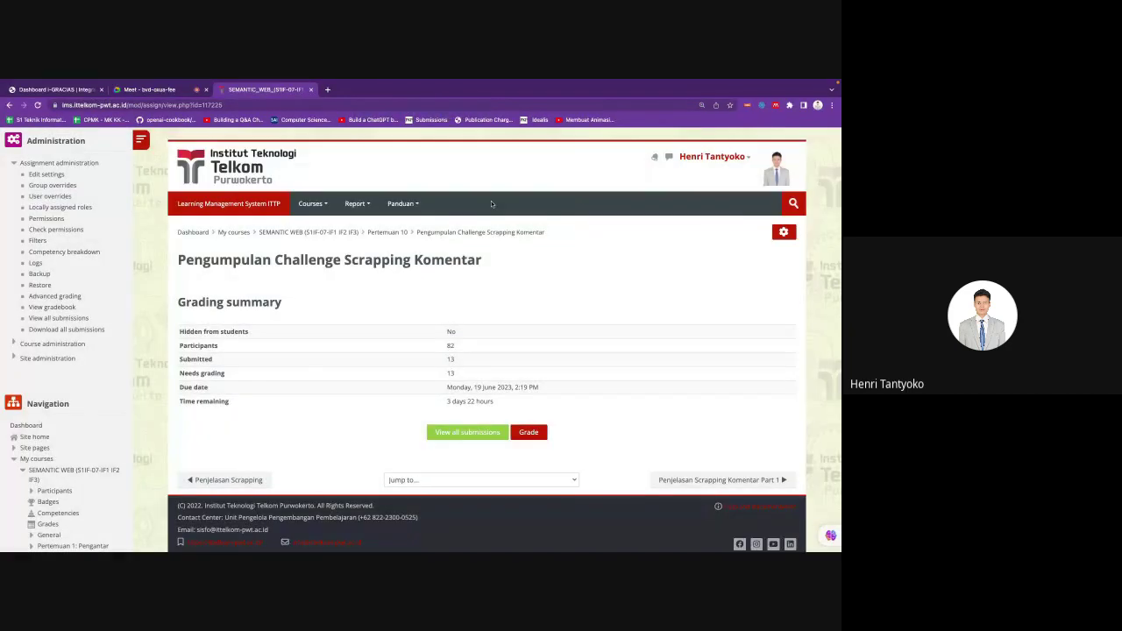
left_click(346, 232)
scroll(374, 342, "down", 2)
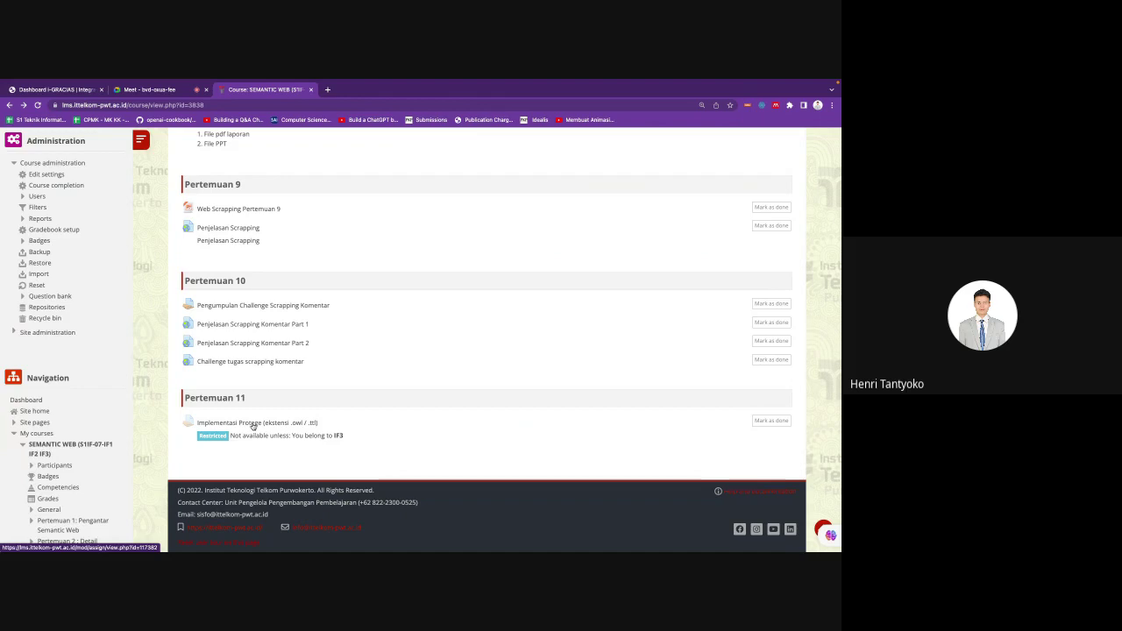
Step: Look at the existing Implementasi Protege assignment, then return to the course page near Pertemuan 11
left_click(253, 423)
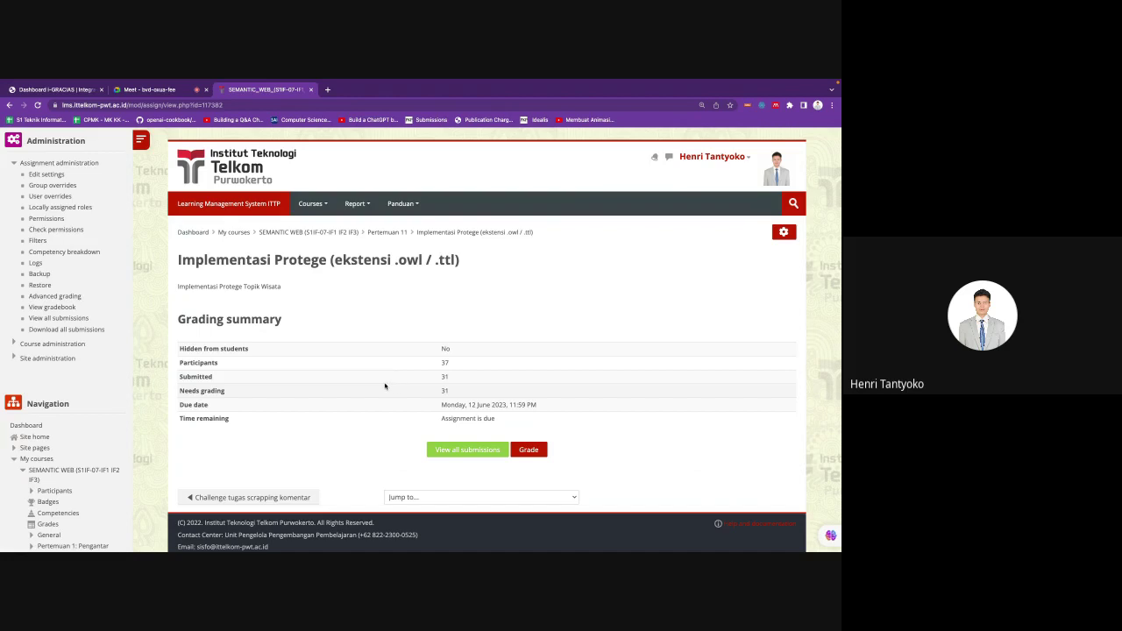
key("alt+Left")
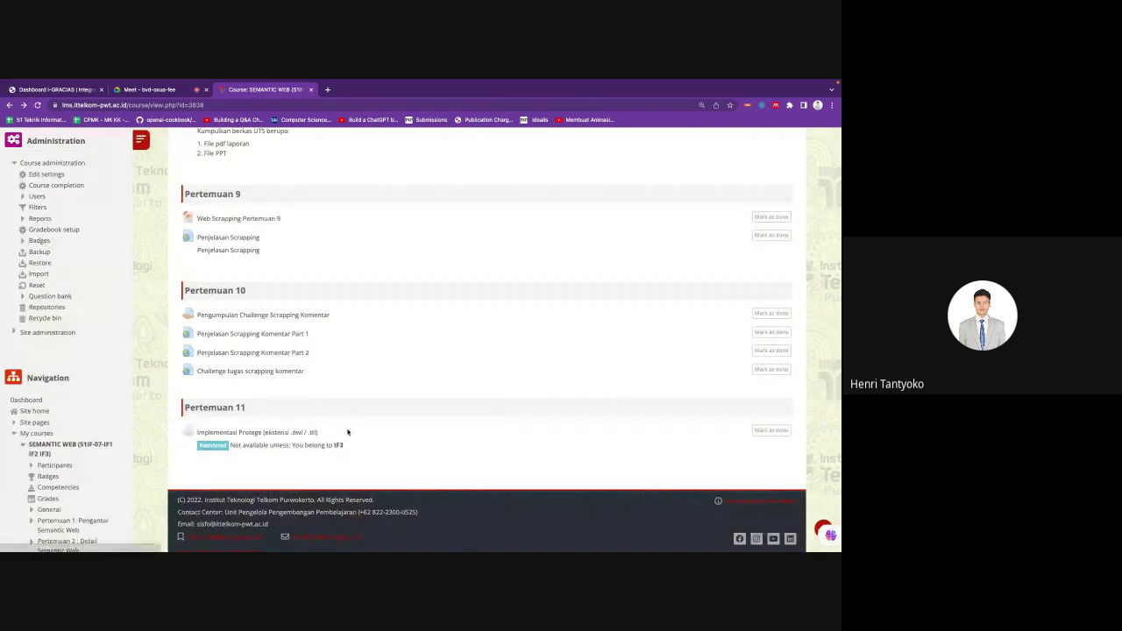
scroll(347, 432, "up", 20)
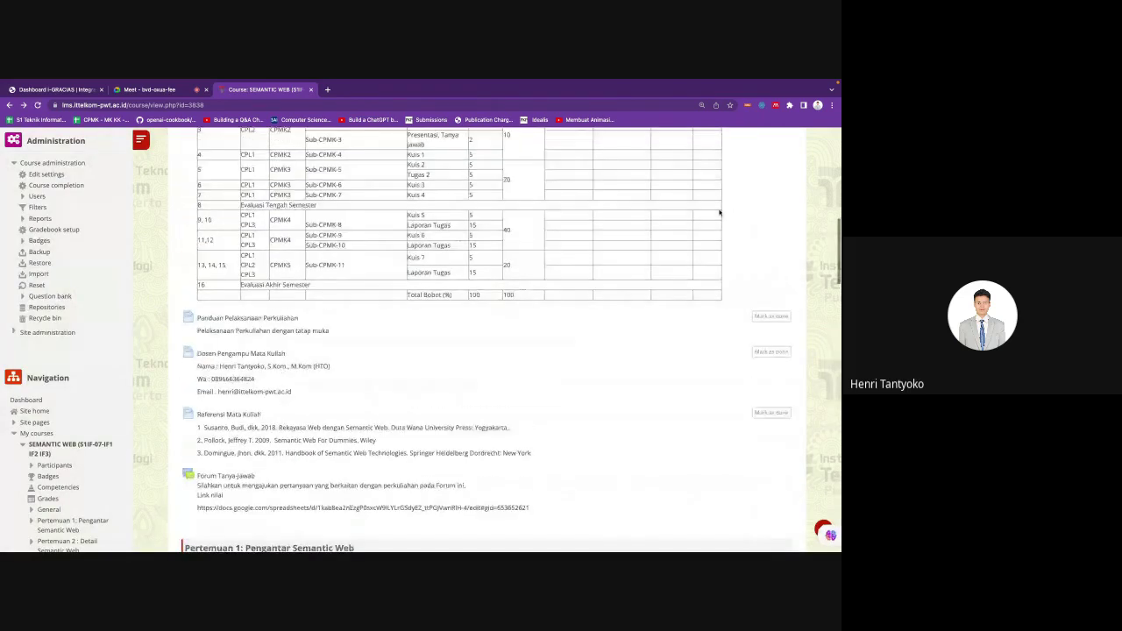
scroll(719, 212, "up", 10)
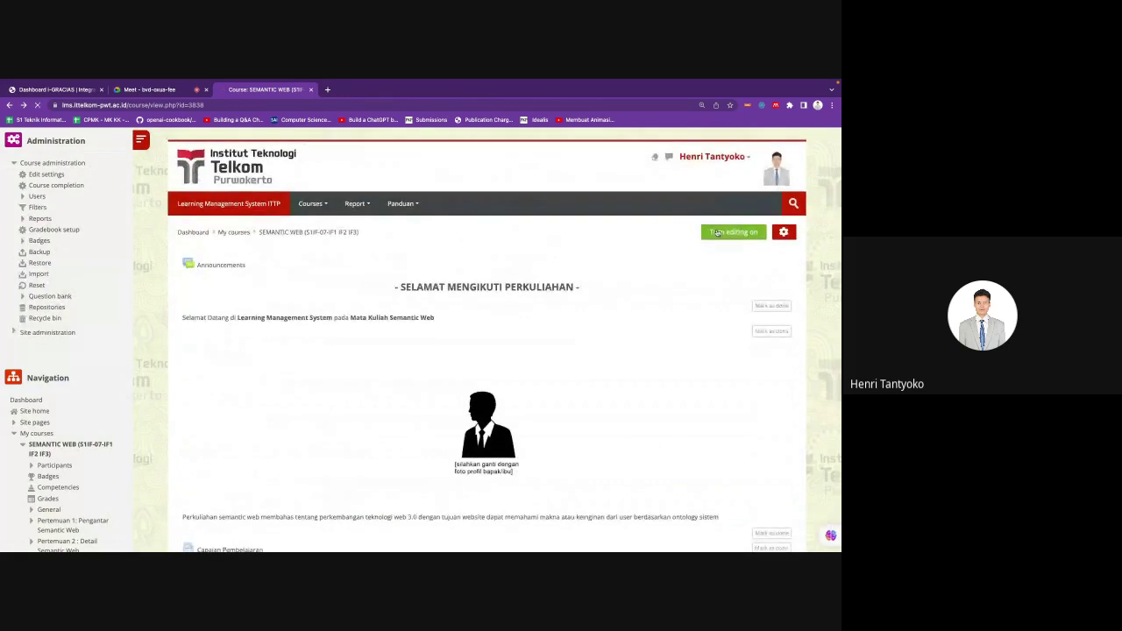
scroll(511, 423, "down", 20)
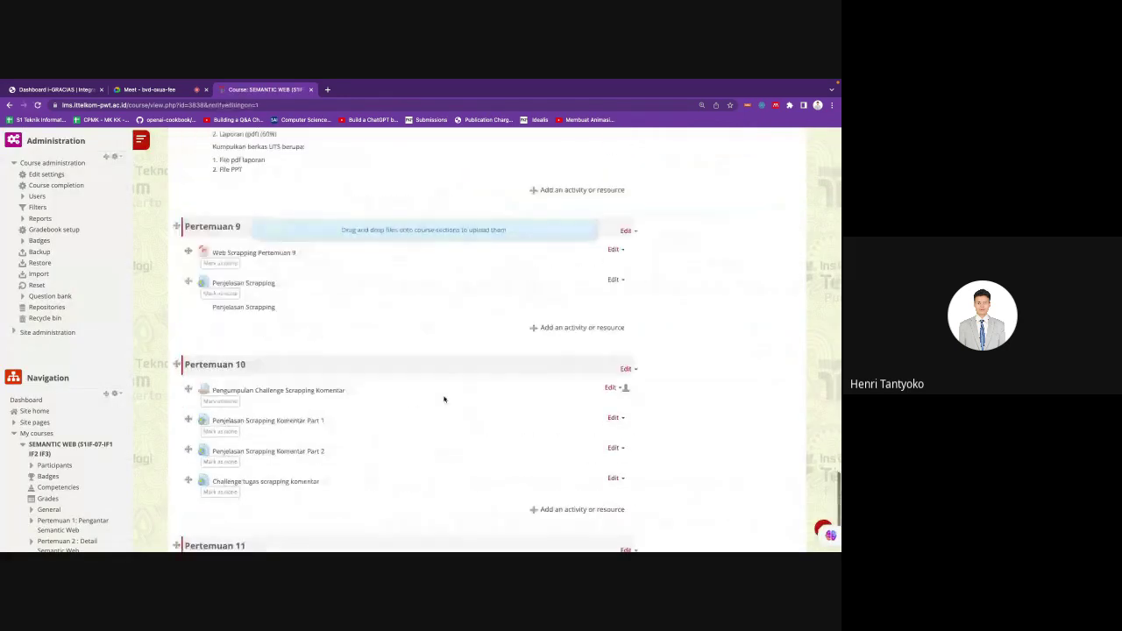
scroll(443, 400, "down", 3)
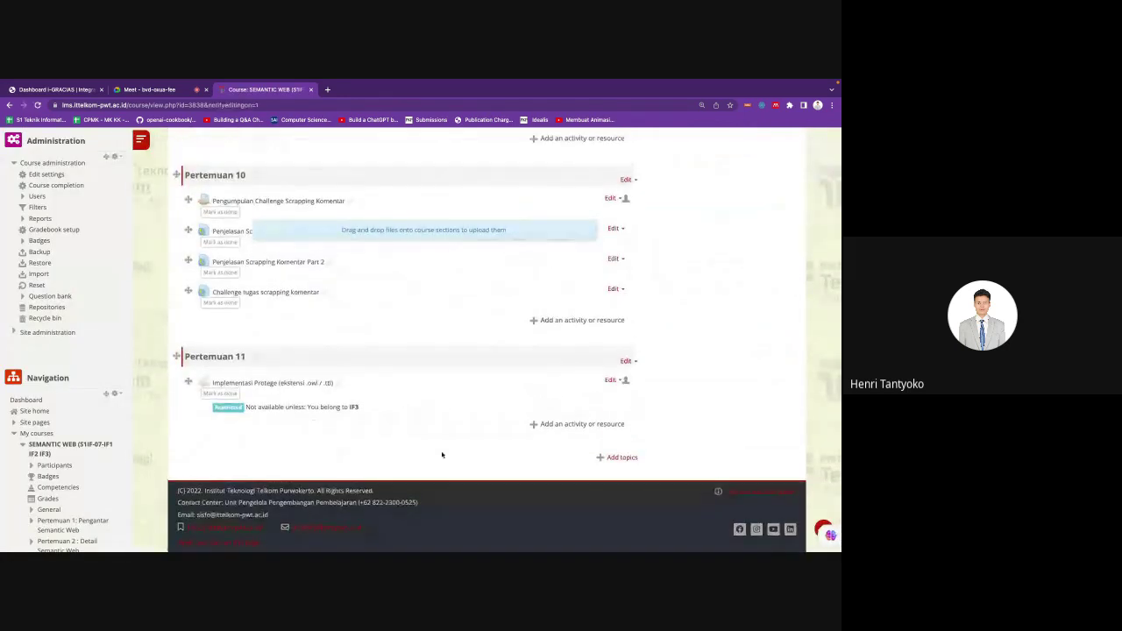
Step: Add an Assignment to Pertemuan 11 named 'Implementasi owl UTS' and paste that as its description
left_click(603, 425)
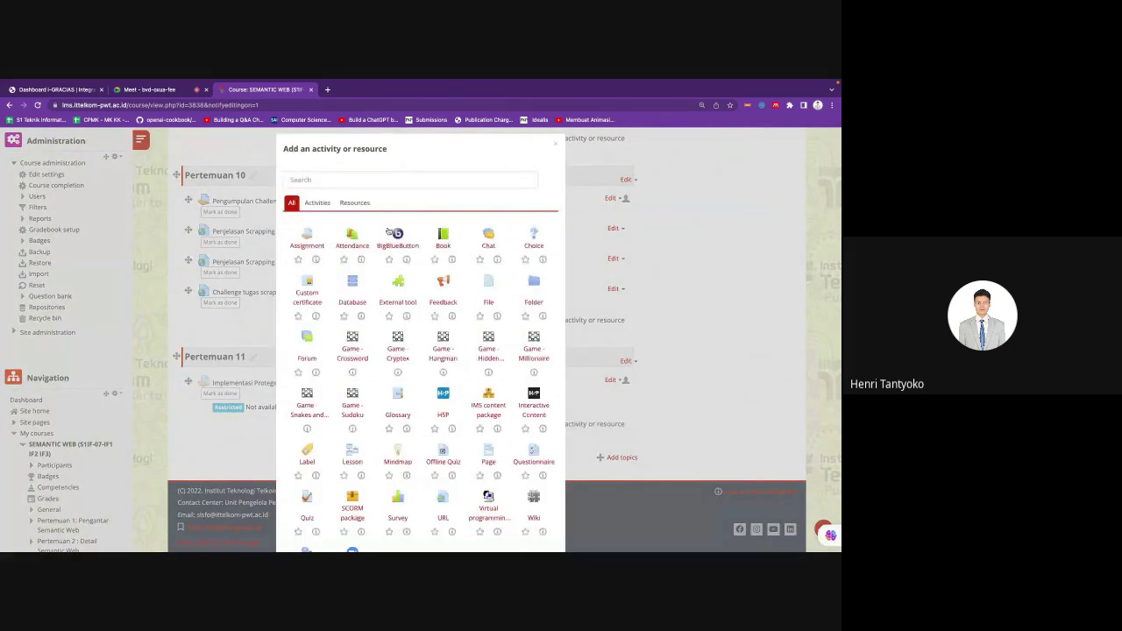
left_click(310, 245)
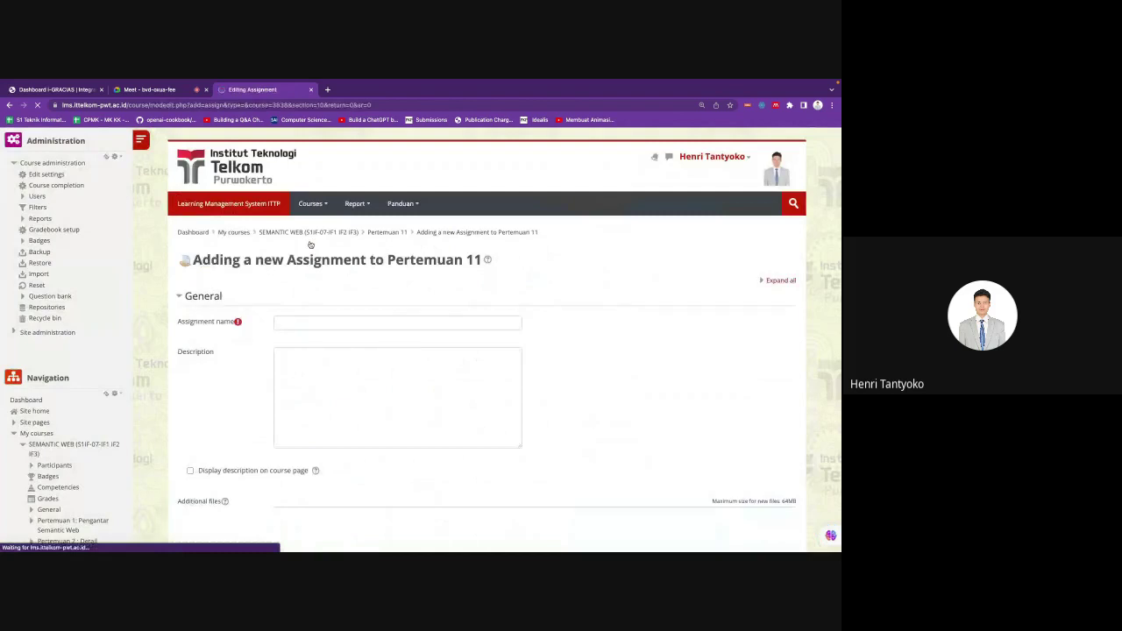
left_click(284, 324)
type("Implementasi")
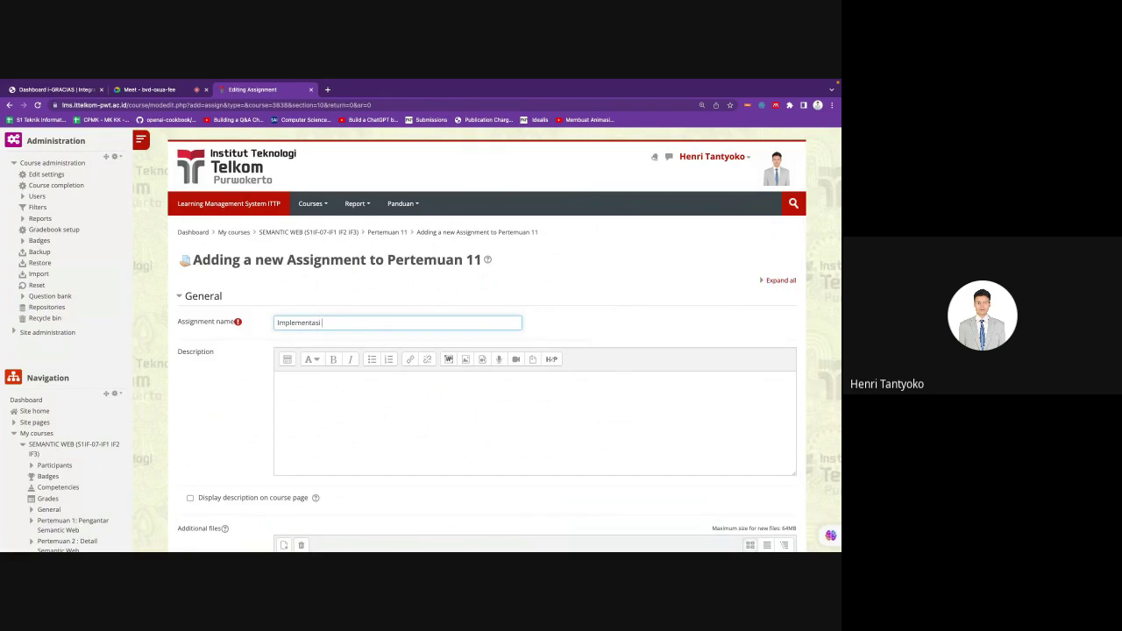
type("owl UTS")
key("ctrl+a")
key("ctrl+c")
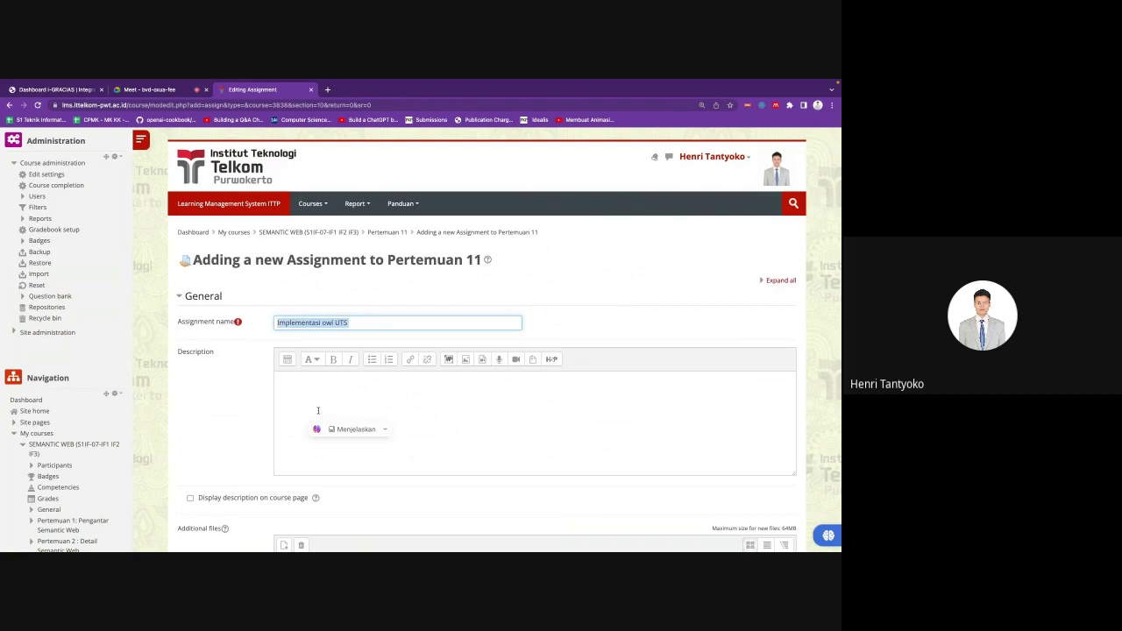
left_click(314, 409)
key("ctrl+v")
Step: Extend the assignment name to 'Implementasi owl UTS kelas IF1 Kamis'
scroll(321, 401, "down", 2)
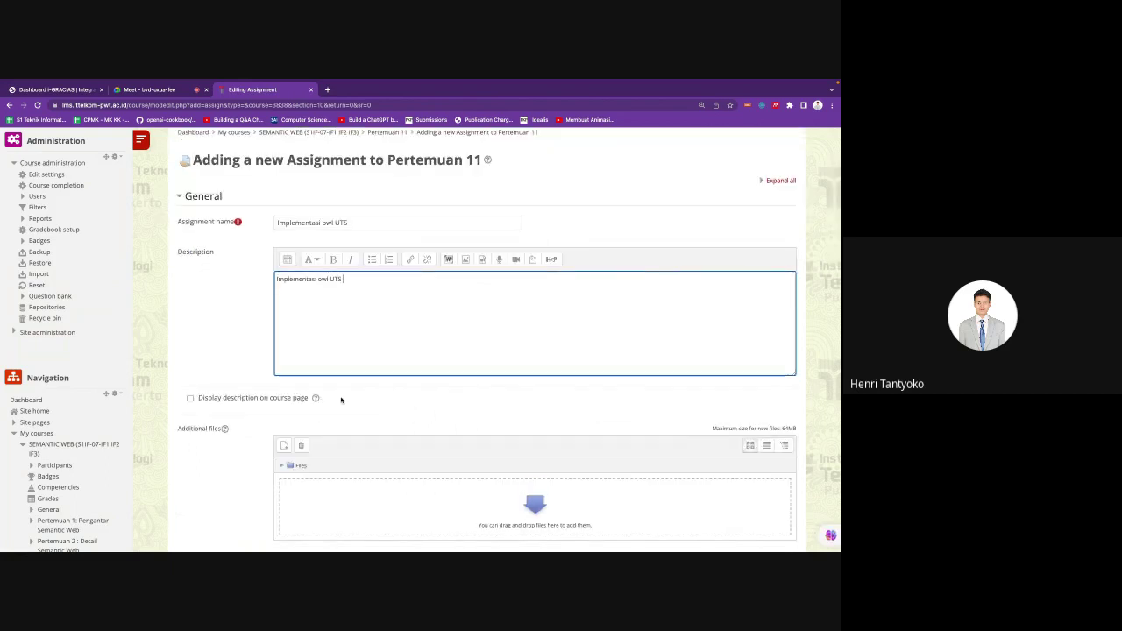
scroll(341, 396, "down", 4)
scroll(405, 401, "down", 1)
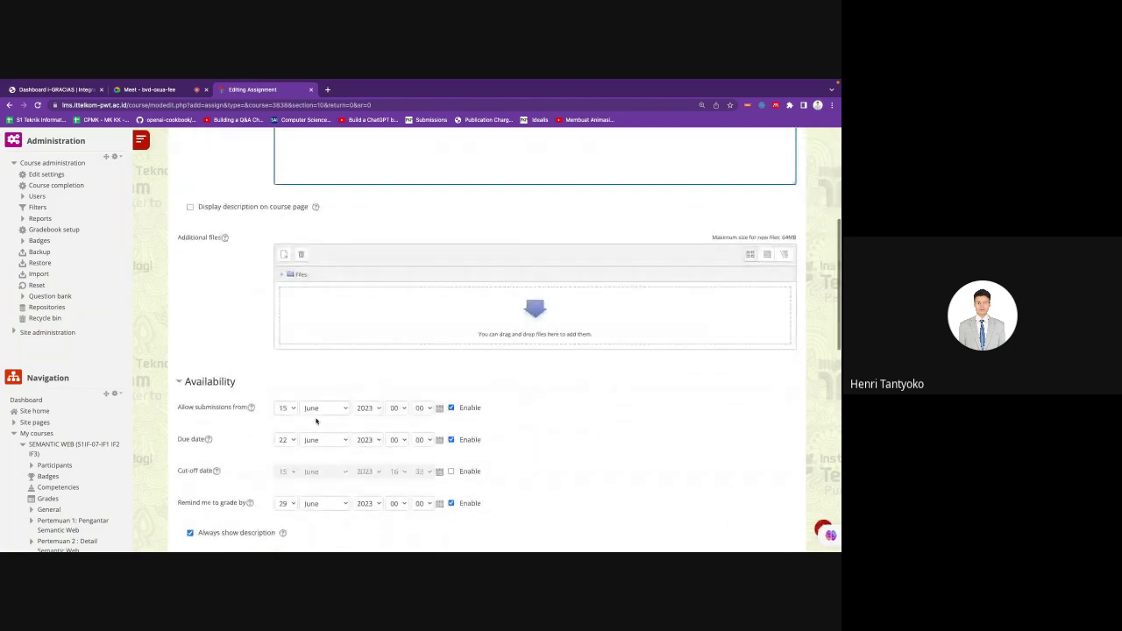
scroll(325, 280, "up", 7)
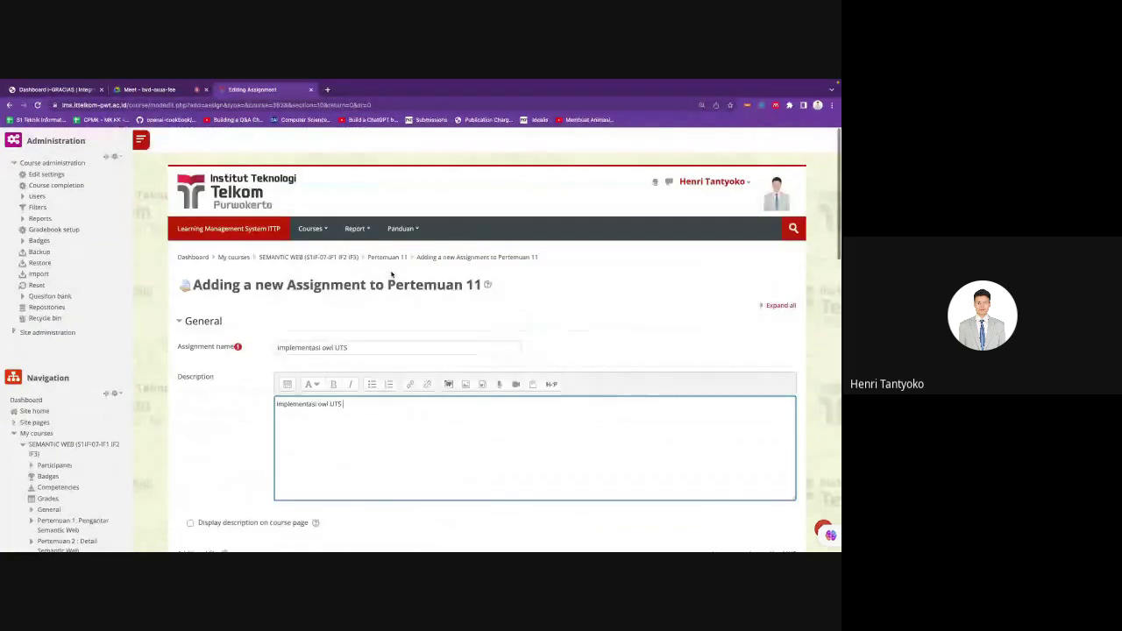
scroll(353, 342, "down", 1)
left_click(359, 323)
type("ke")
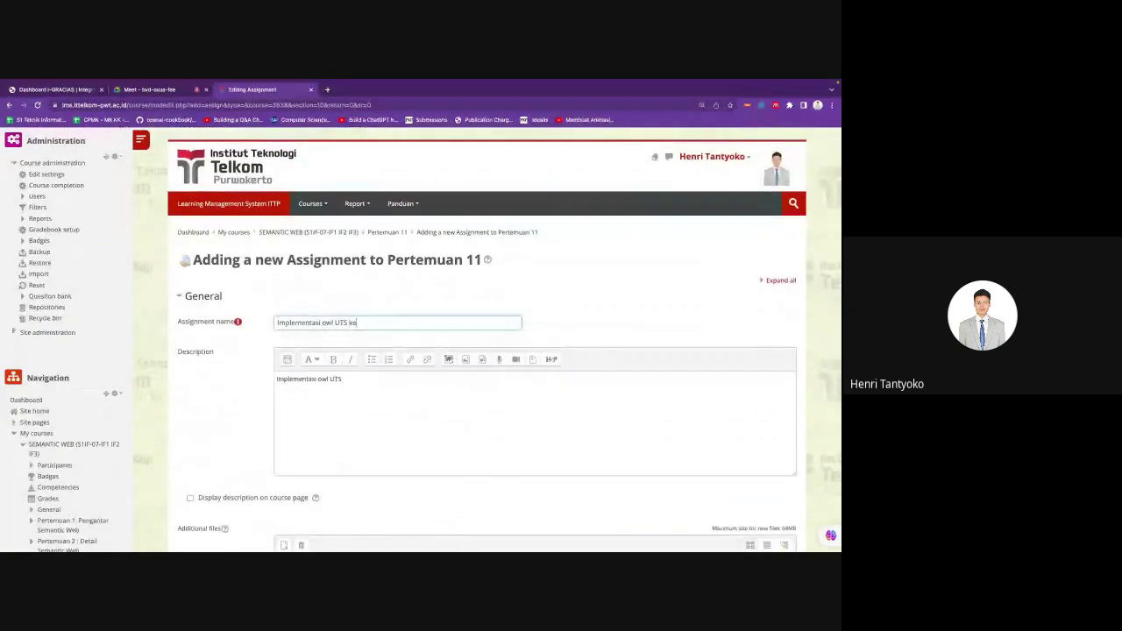
type("las IF1")
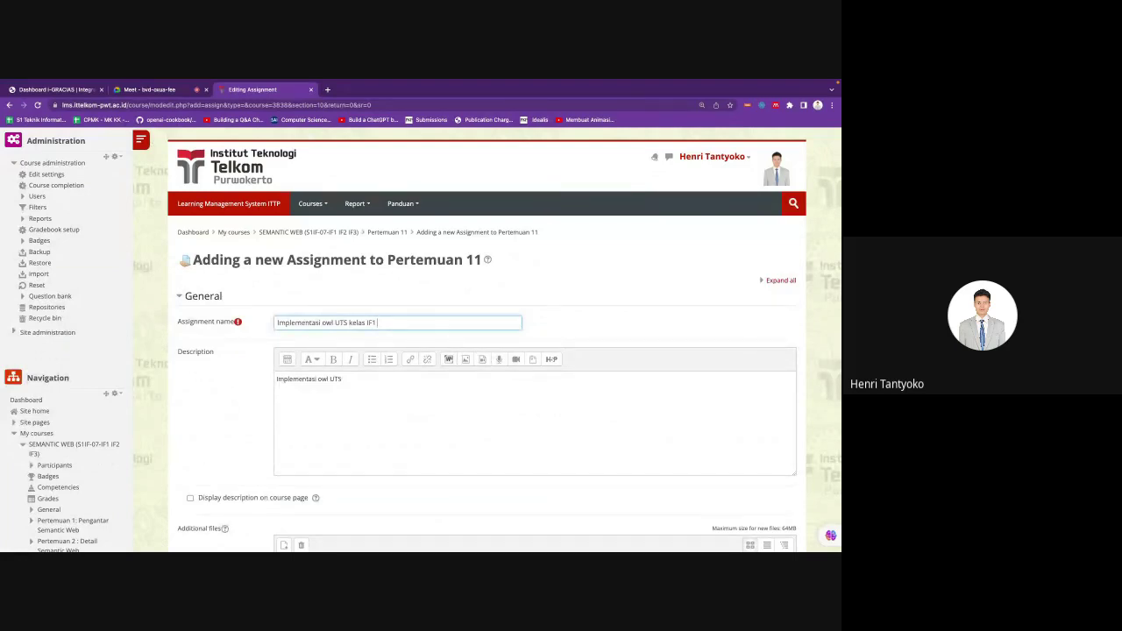
type("Rabu")
key("BackSpace")
key("BackSpace")
key("BackSpace")
type("Kamis")
scroll(336, 429, "down", 3)
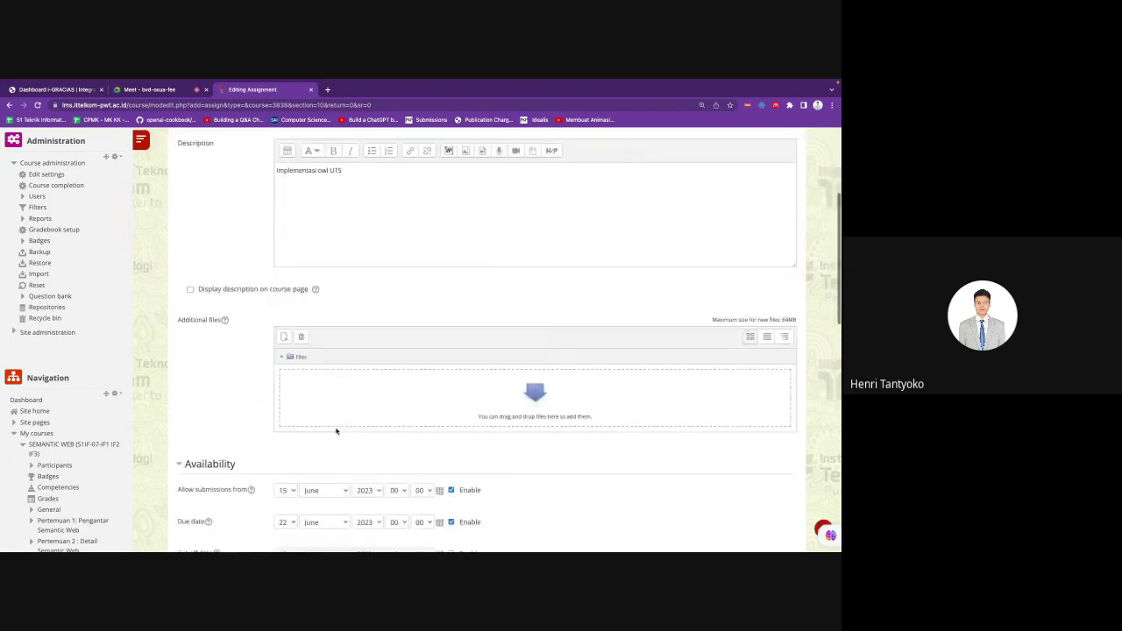
Step: Set the assignment's due date to 15 June at 23:59
scroll(336, 431, "down", 2)
left_click(286, 386)
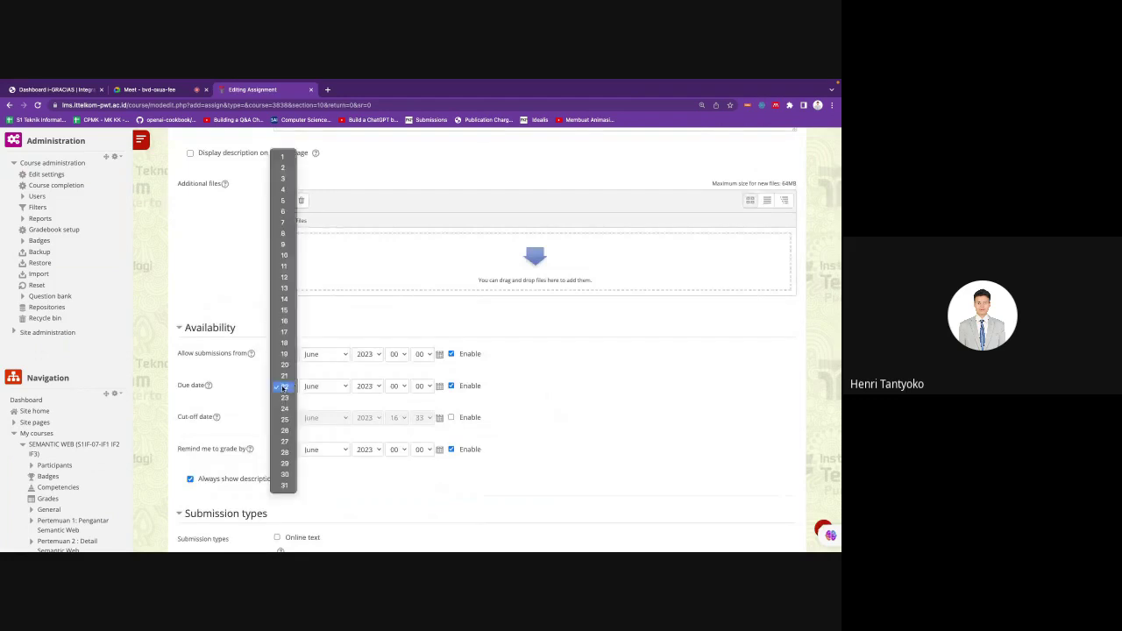
left_click(284, 310)
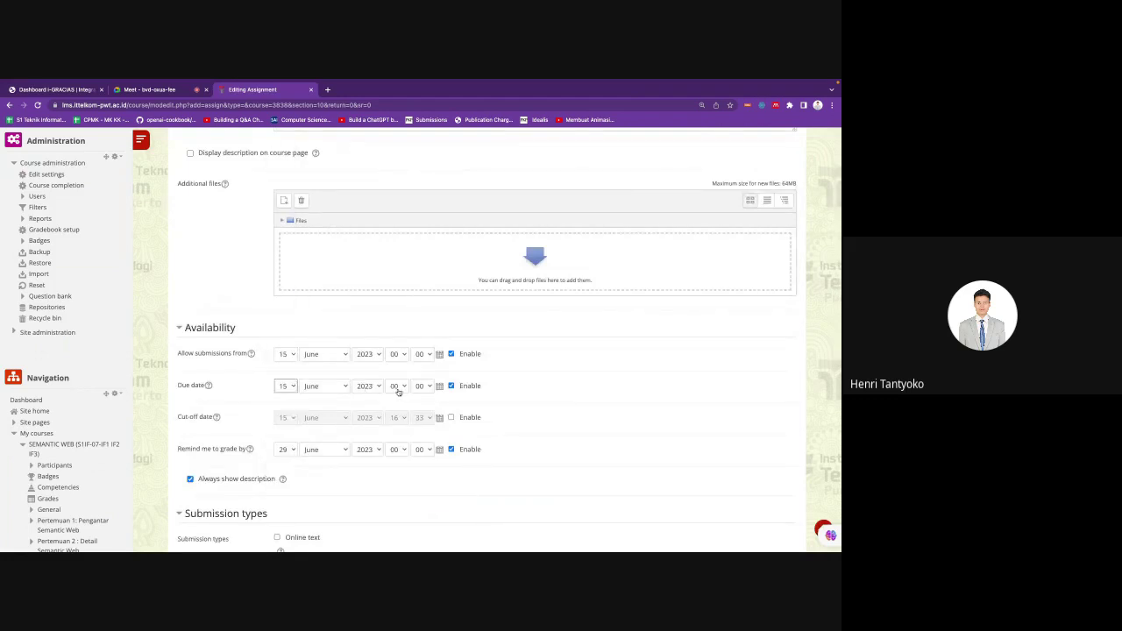
left_click(394, 387)
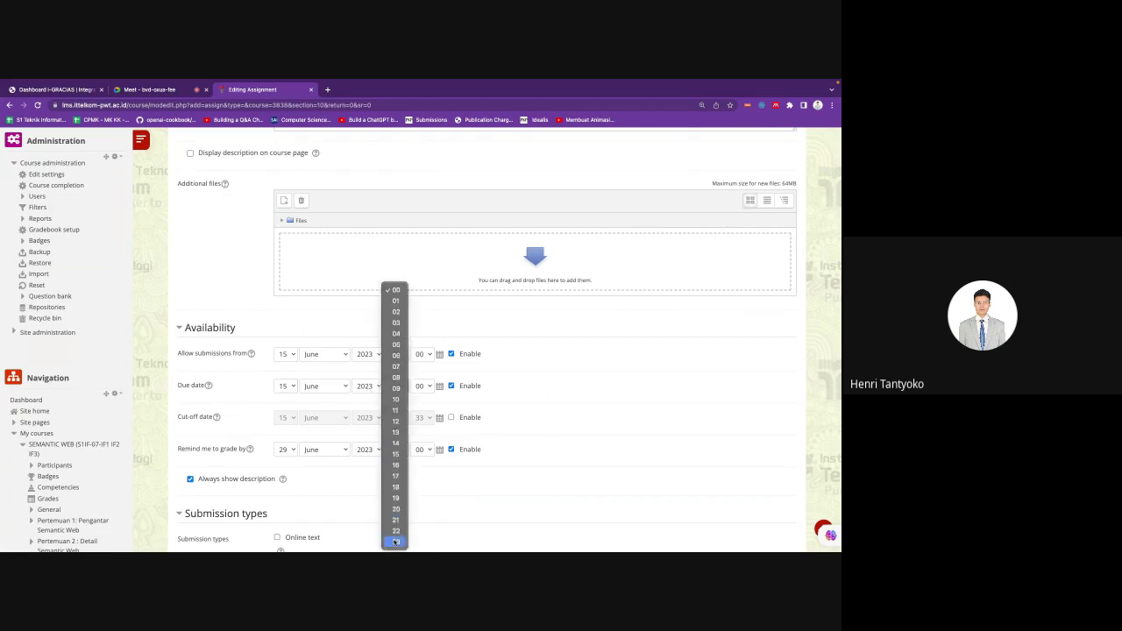
left_click(396, 542)
left_click(421, 386)
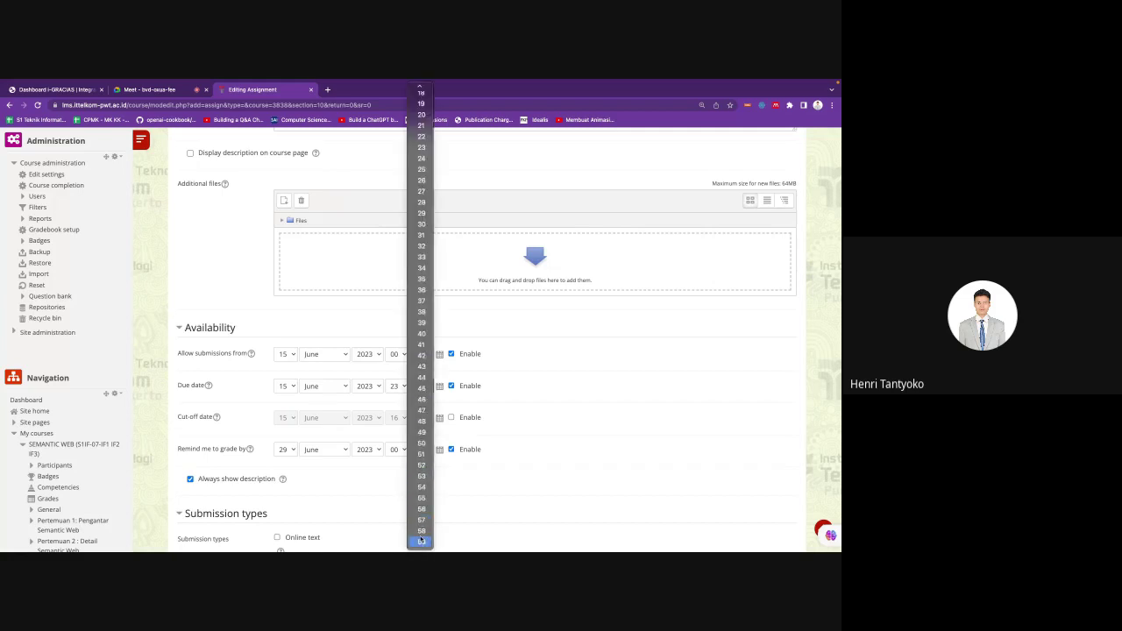
left_click(420, 542)
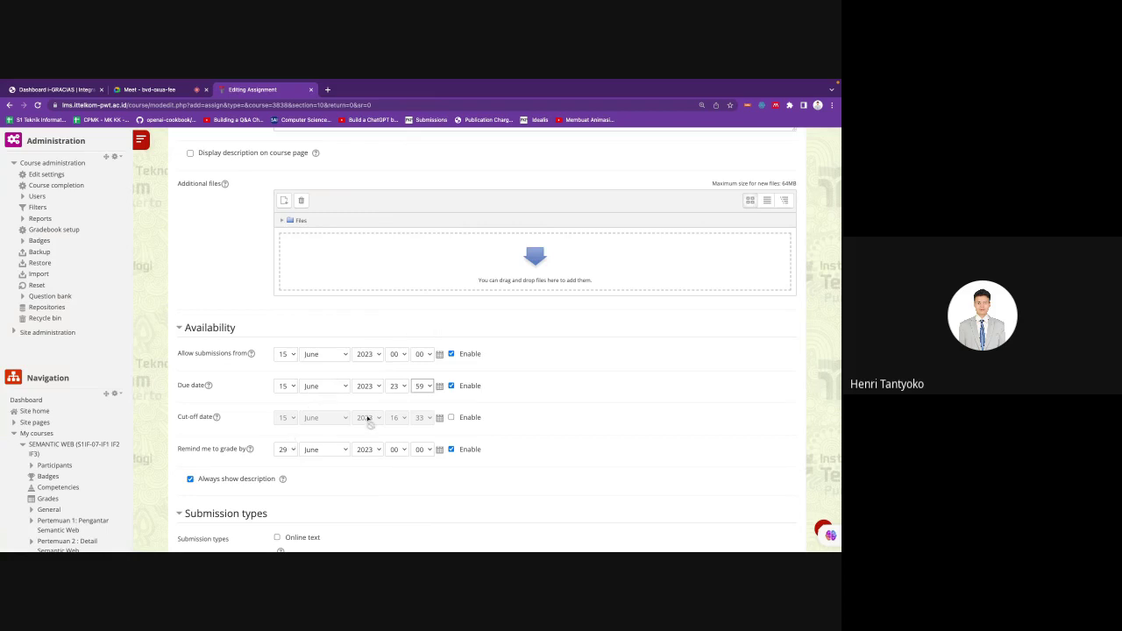
Step: Enable the cut-off date and set its time to 23:59
left_click(450, 417)
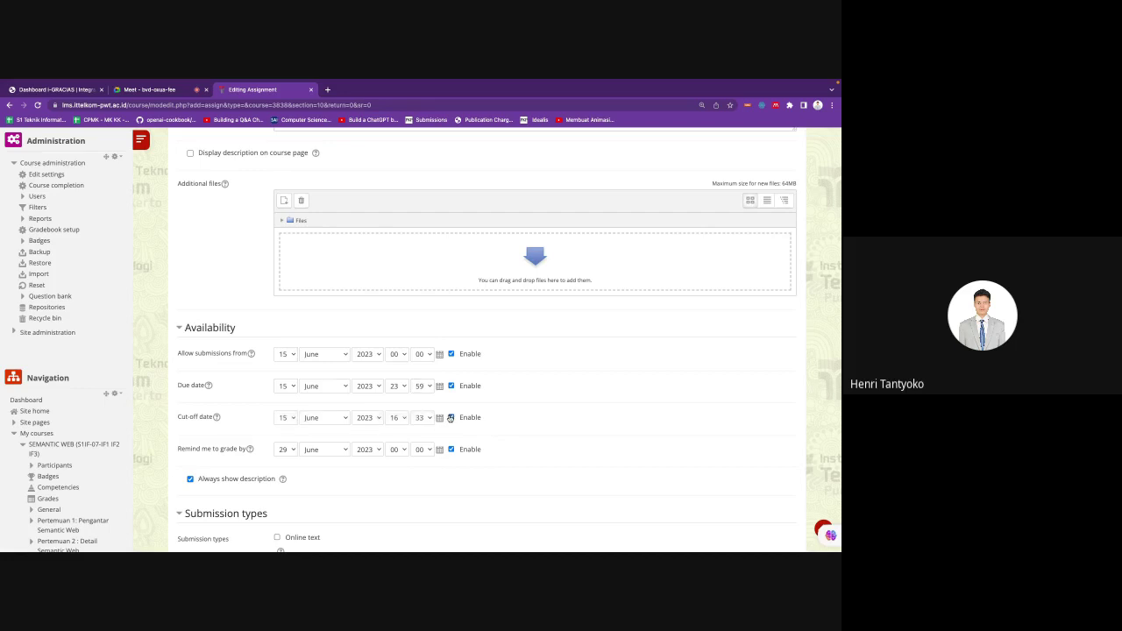
scroll(406, 418, "up", 1)
left_click(394, 435)
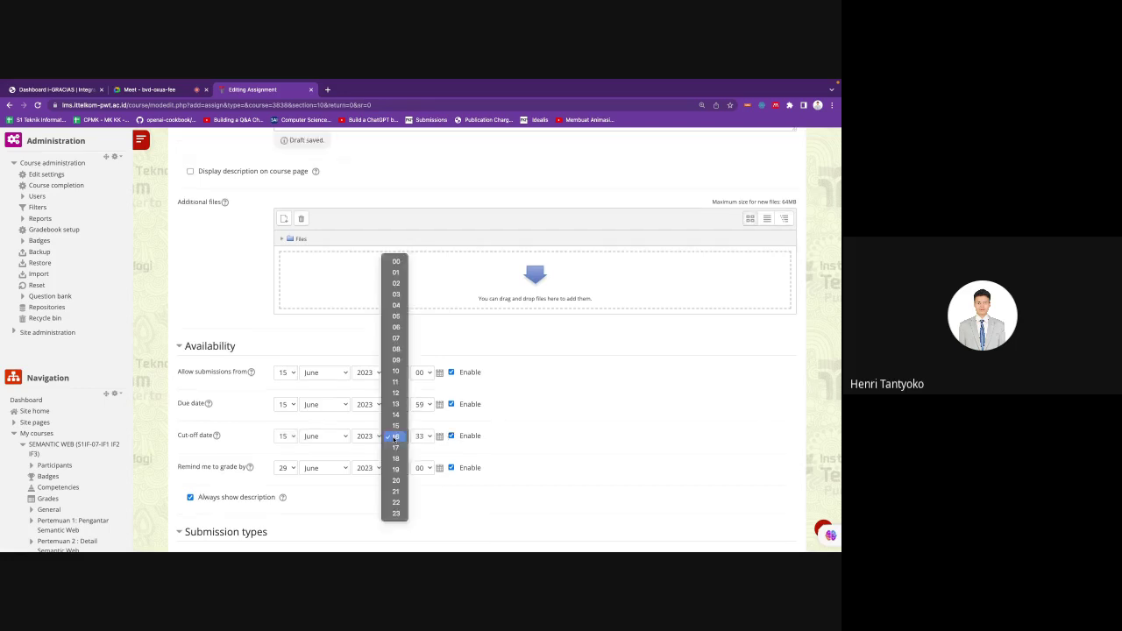
left_click(395, 514)
left_click(428, 439)
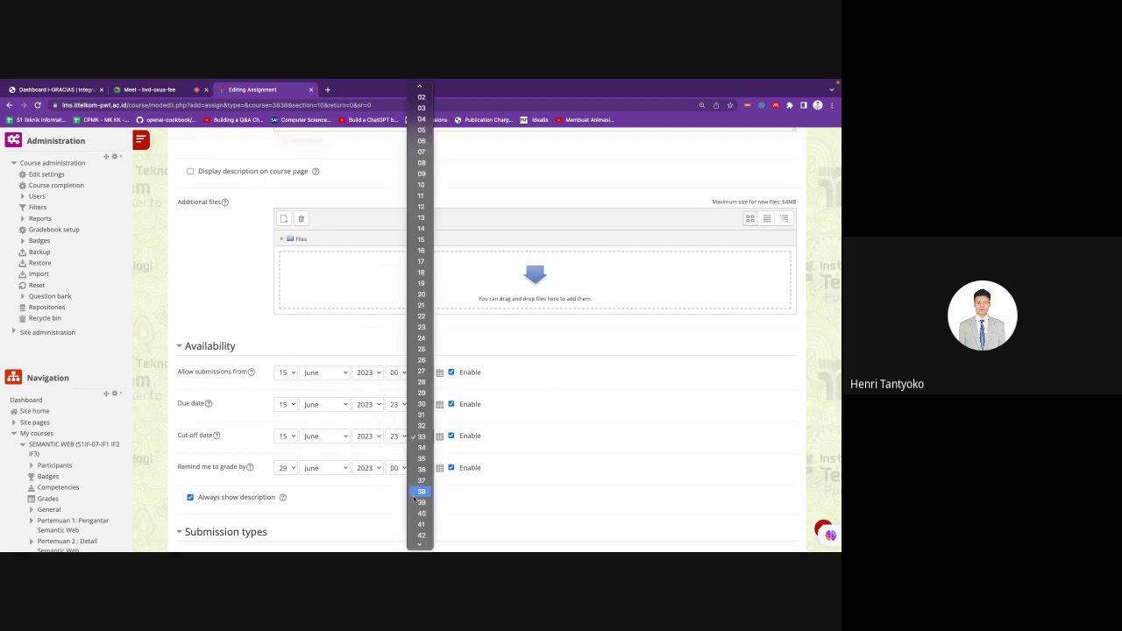
scroll(421, 526, "down", 5)
left_click(422, 541)
scroll(546, 436, "down", 10)
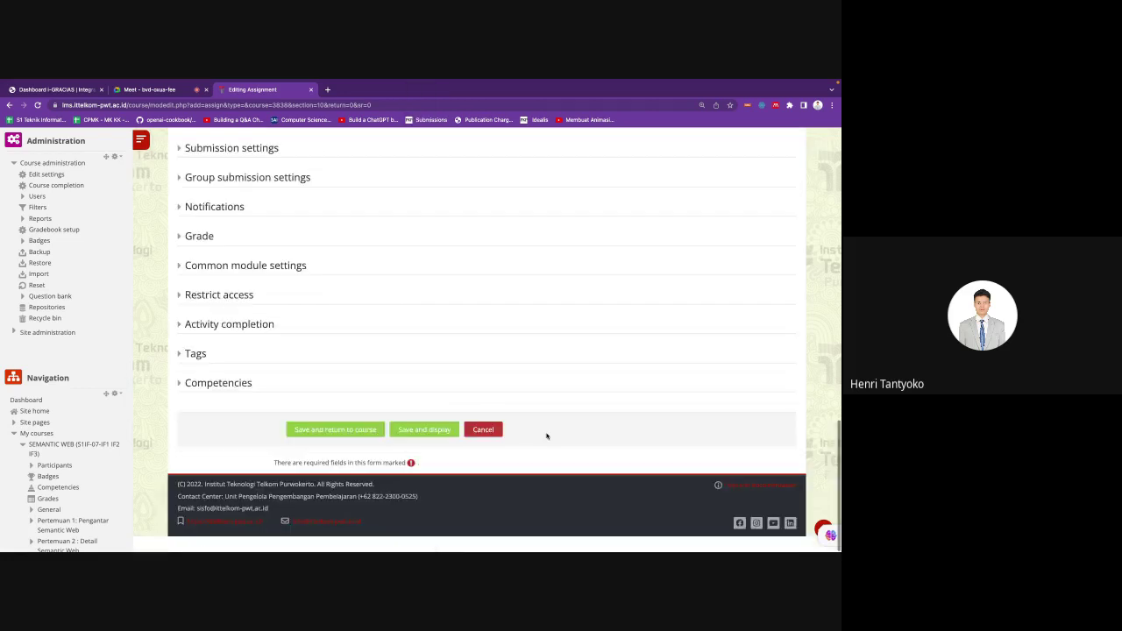
Step: Add a Group access restriction limiting the assignment to group IF1
scroll(380, 426, "up", 1)
scroll(263, 416, "up", 2)
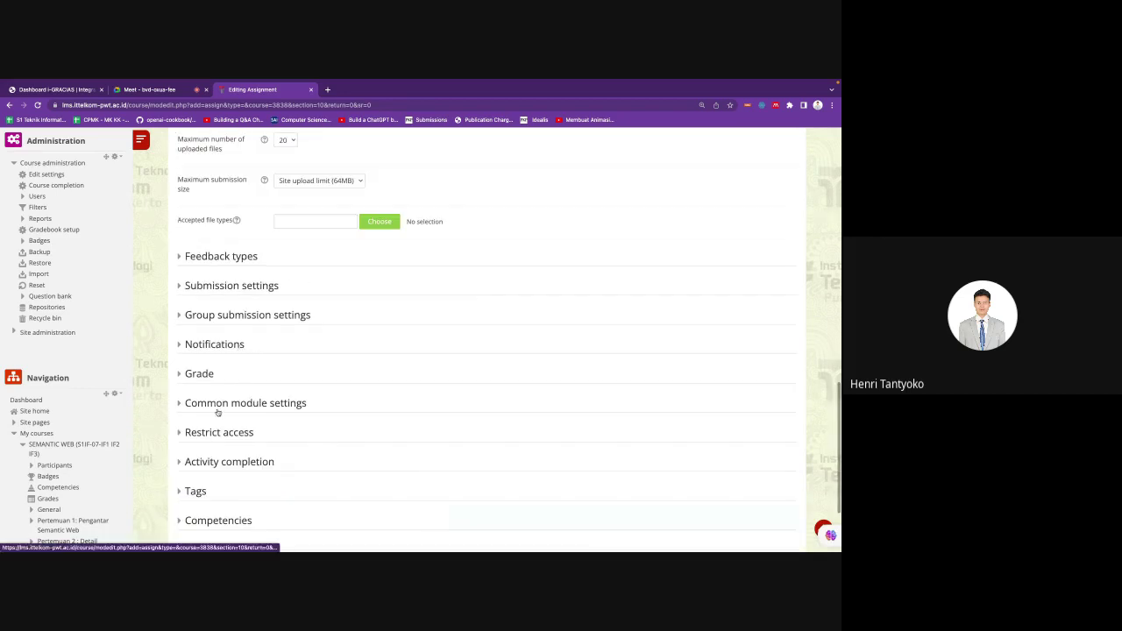
left_click(218, 432)
scroll(285, 421, "down", 1)
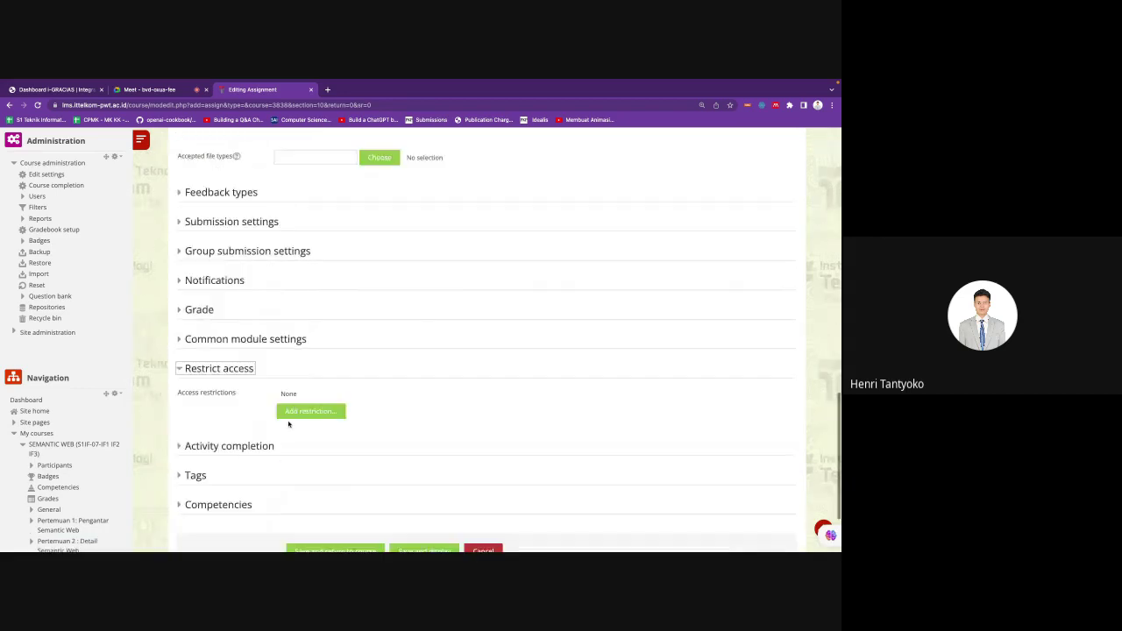
left_click(298, 412)
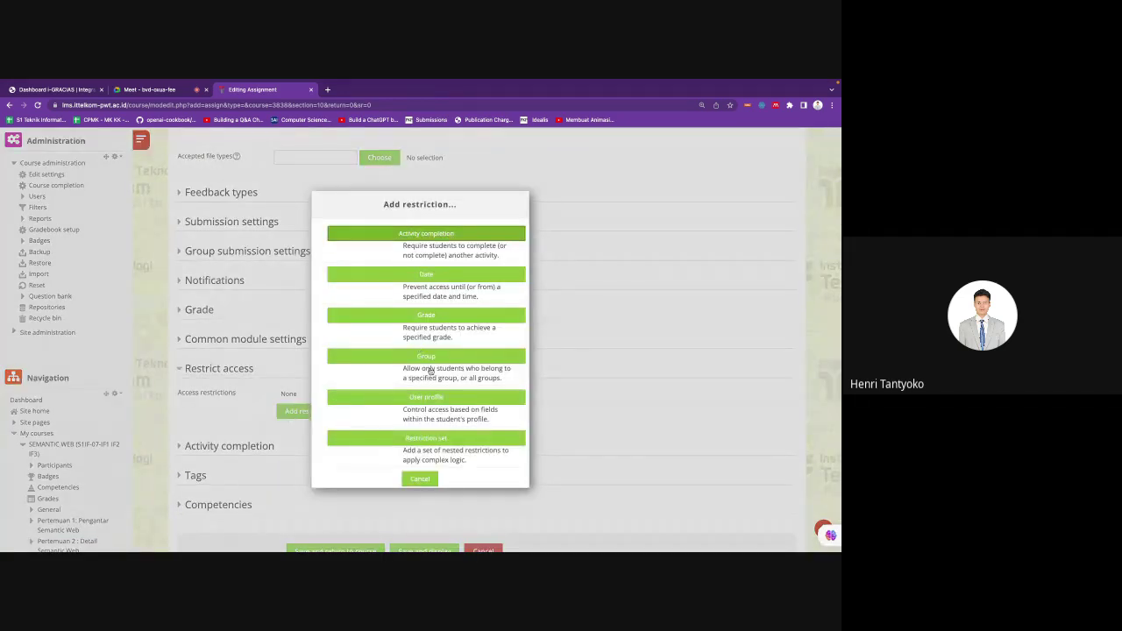
left_click(433, 358)
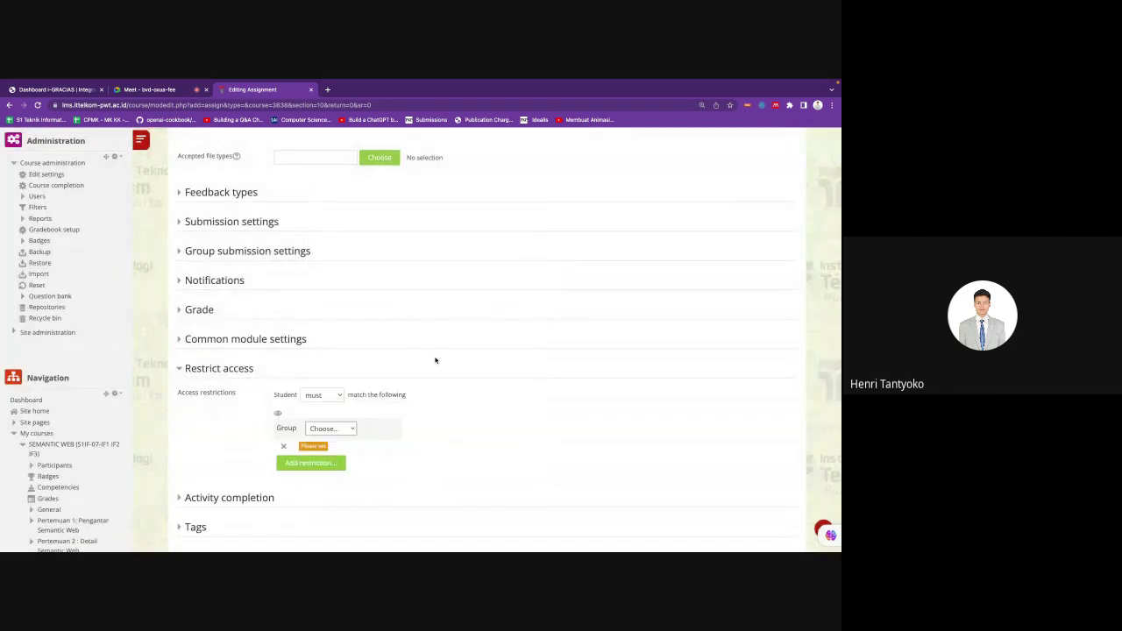
left_click(323, 431)
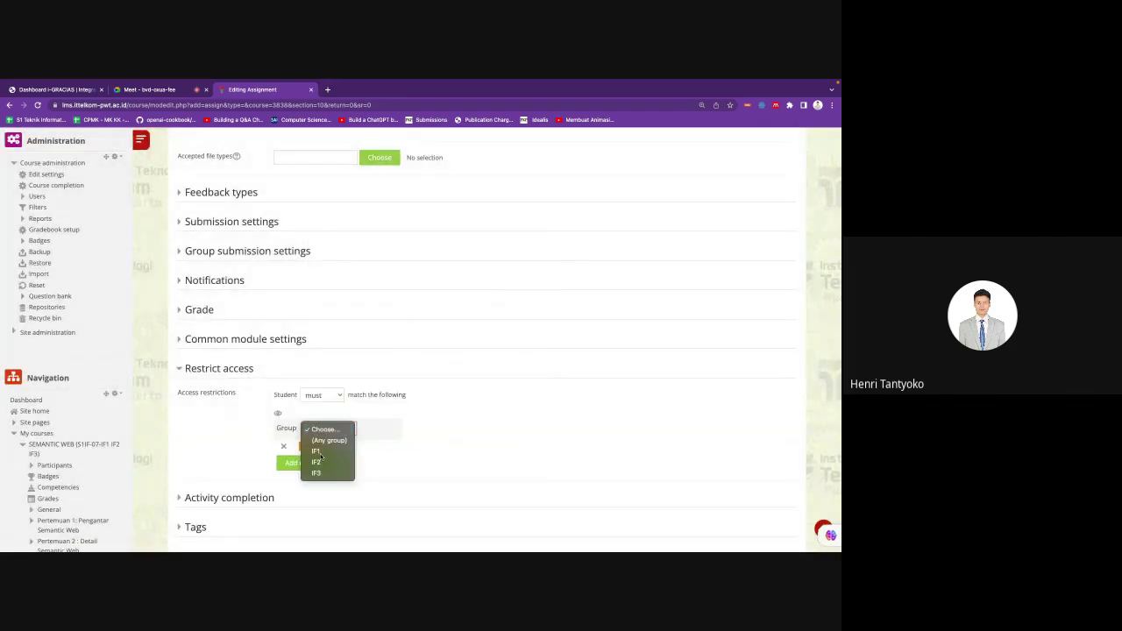
left_click(321, 455)
Step: Keep the 'must' match condition and save the assignment, returning to the course
left_click(296, 463)
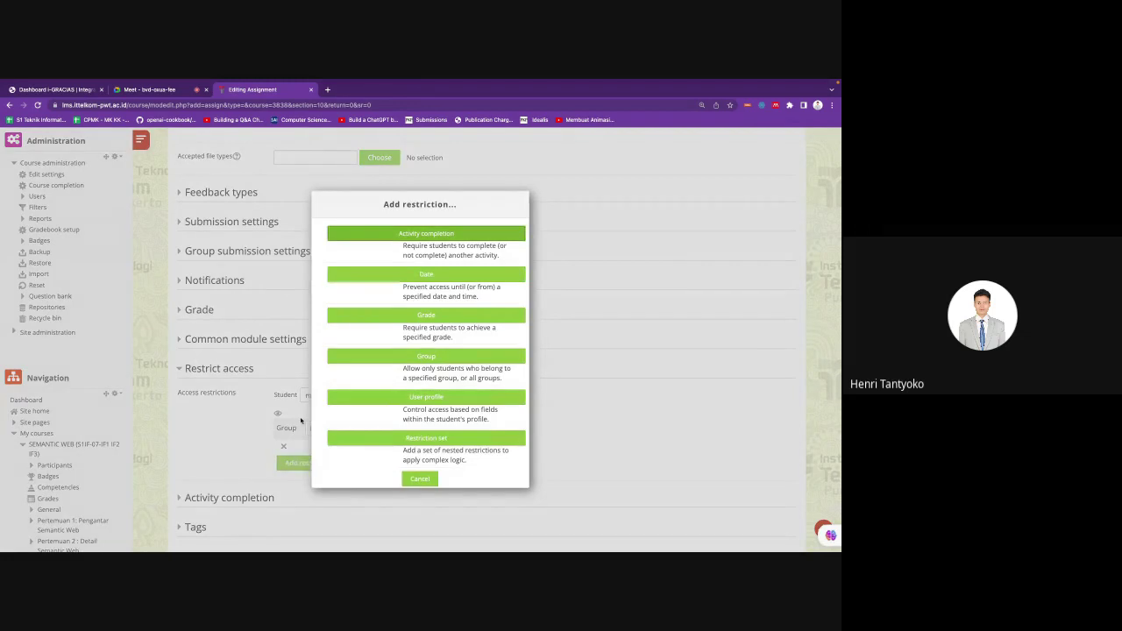
left_click(233, 442)
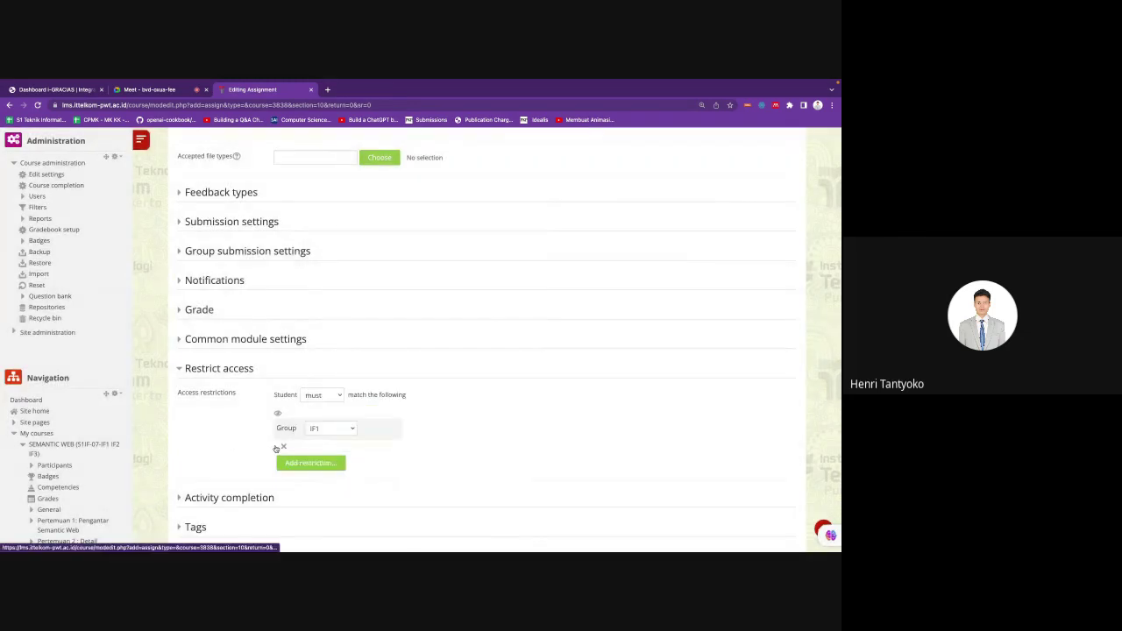
left_click(324, 398)
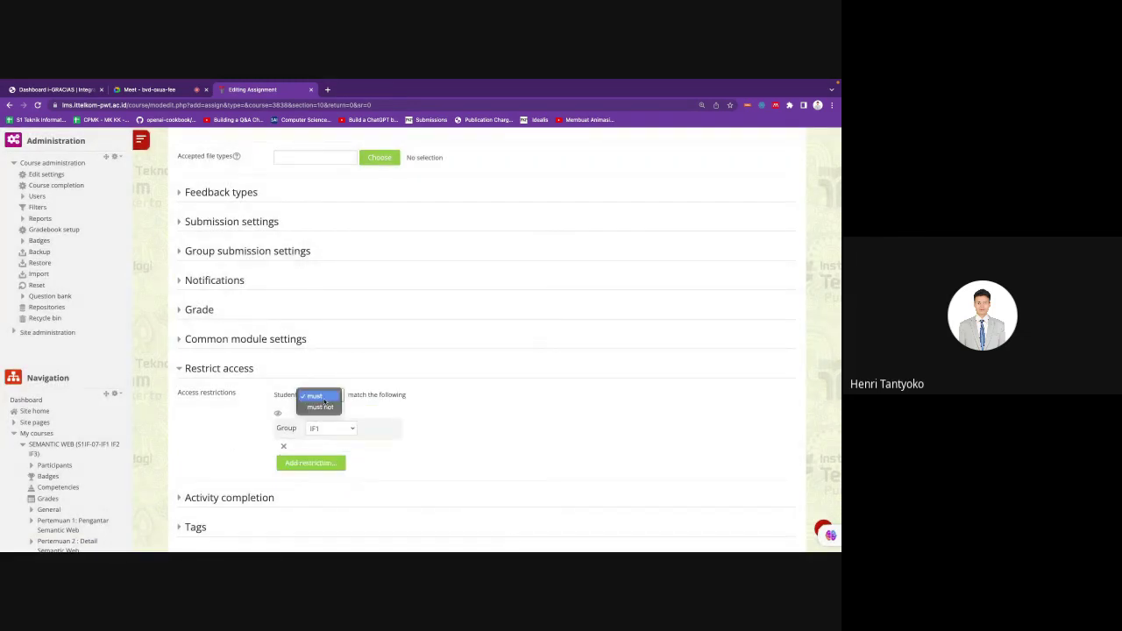
left_click(317, 397)
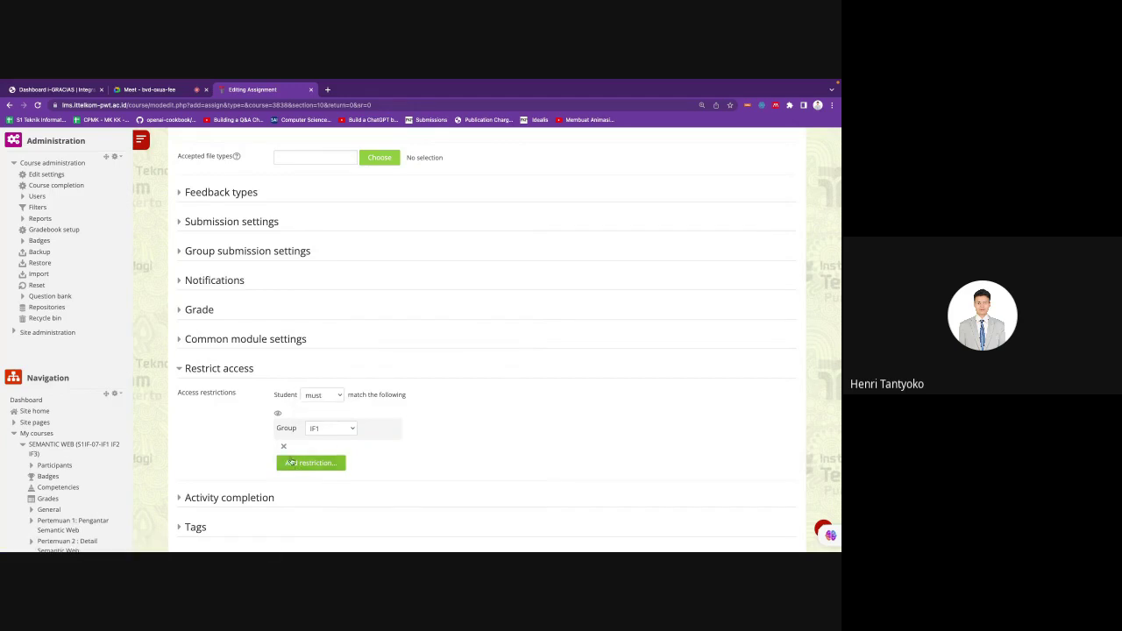
scroll(342, 450, "down", 3)
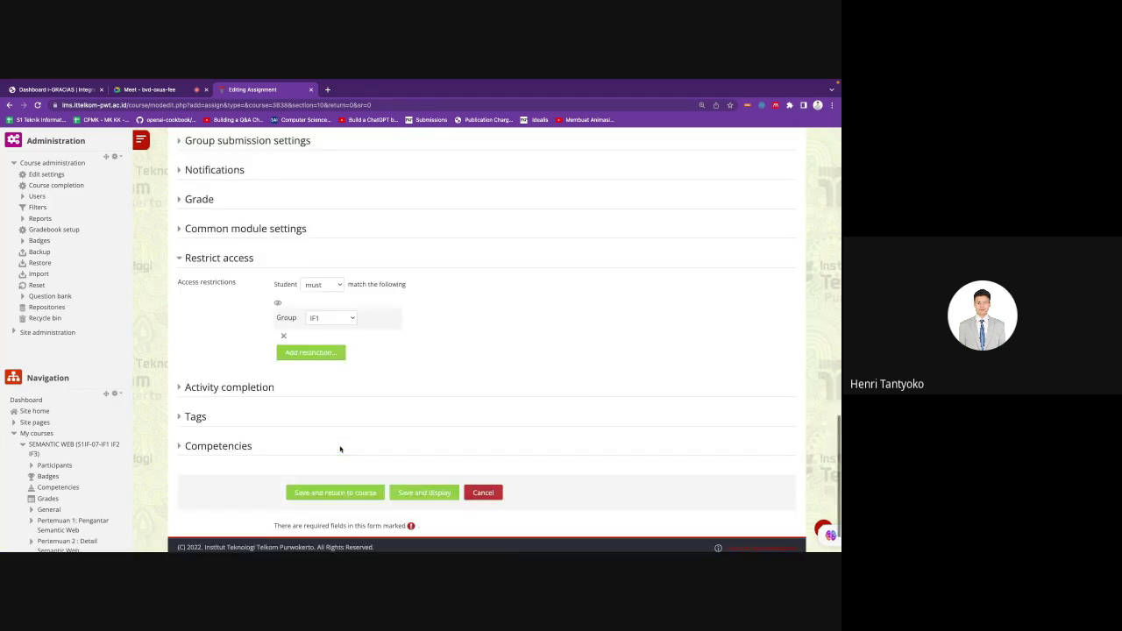
left_click(330, 494)
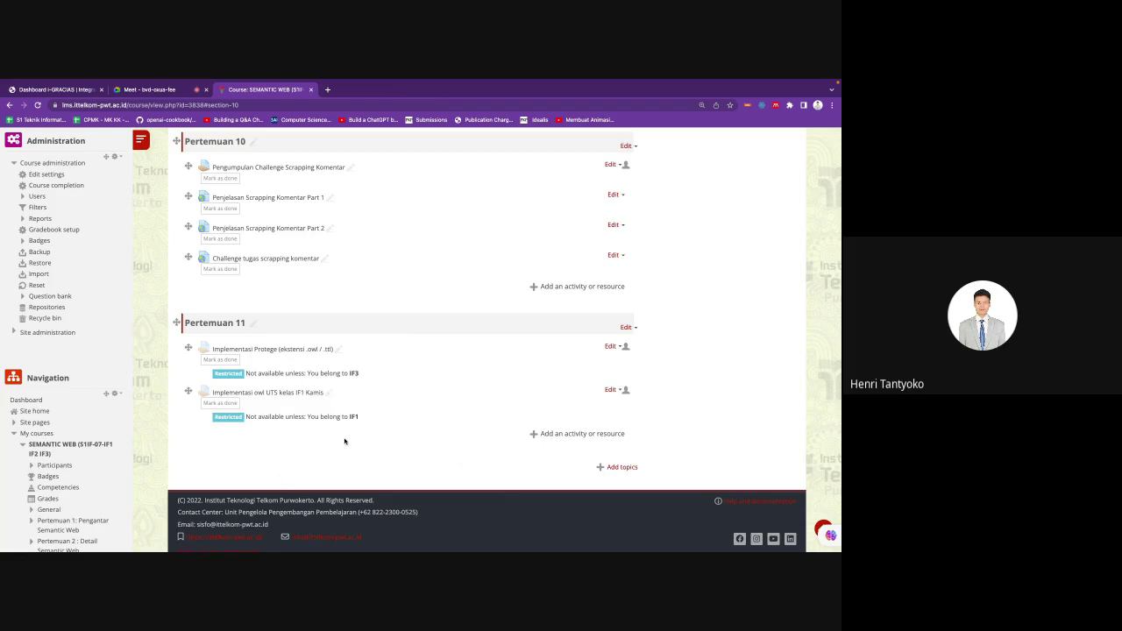
Step: Scroll the course page to check Implementasi owl UTS kelas IF1 Kamis under Pertemuan 11
scroll(362, 428, "up", 2)
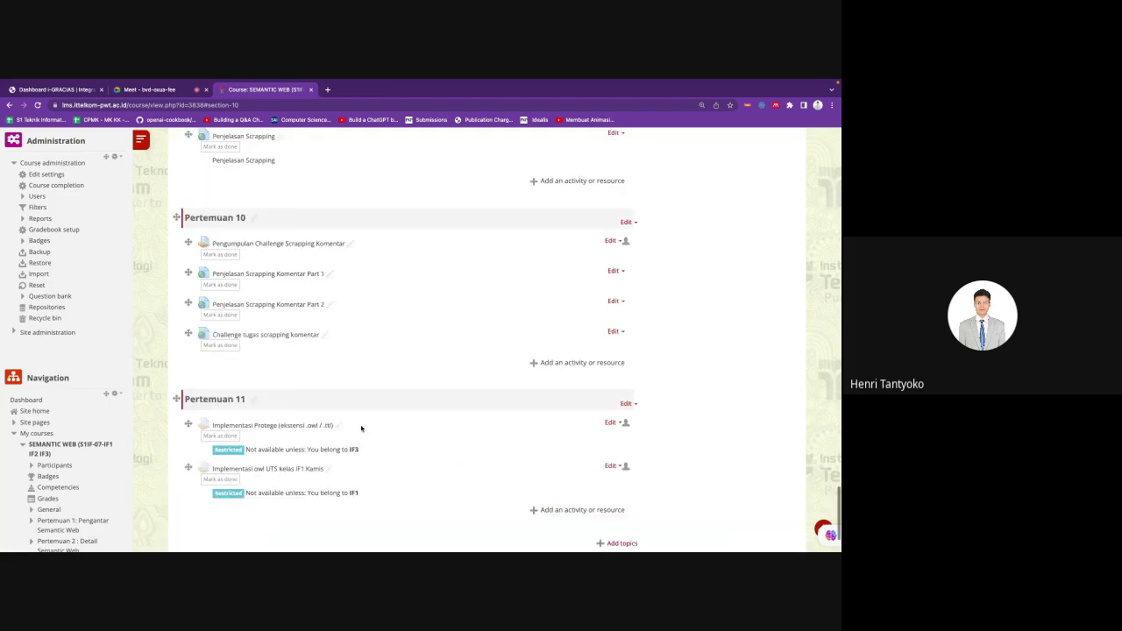
scroll(361, 427, "down", 2)
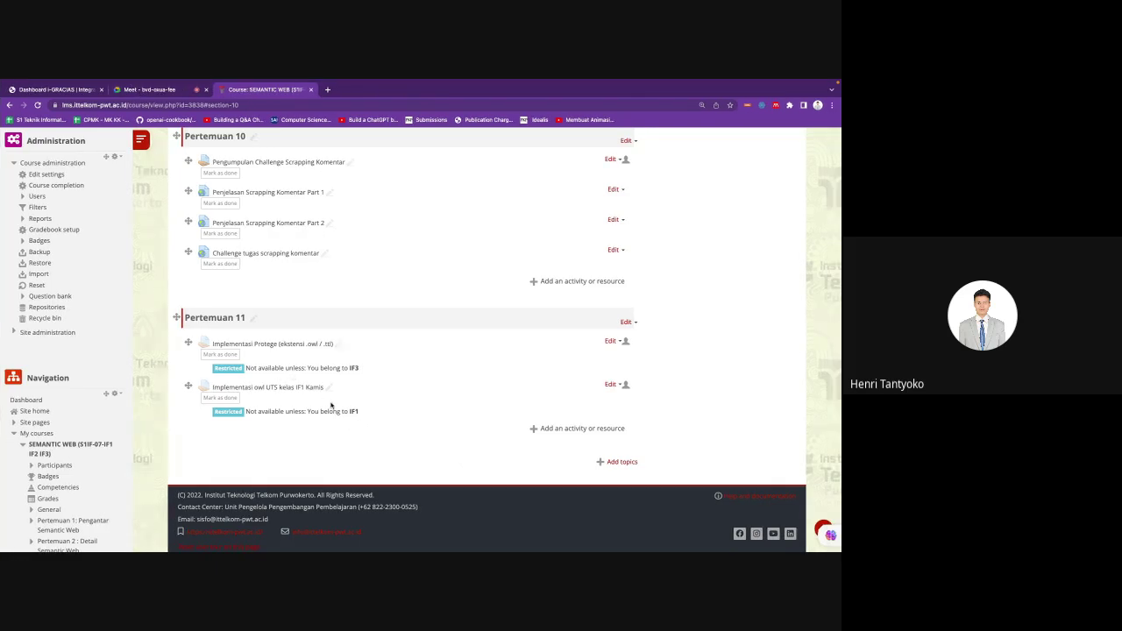
Step: In Protégé's class hierarchy, select BiayaParkir through toilet and delete them all
key("super+Tab")
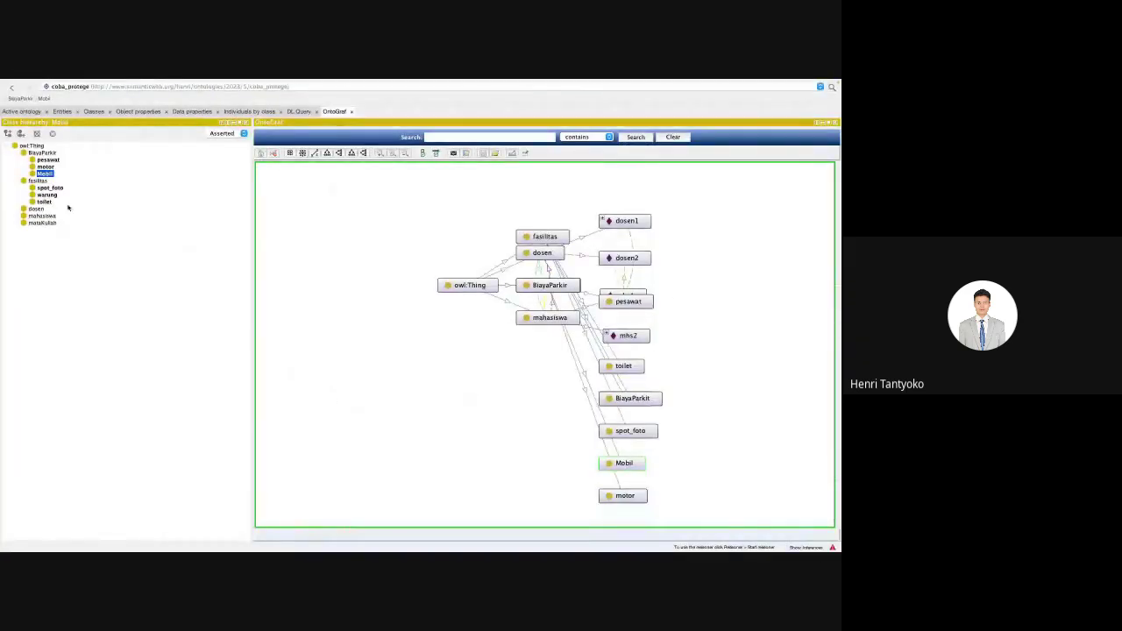
left_click(41, 153)
key("shift+Down")
key("shift+Down")
key("shift+Down")
key("shift+Down")
key("shift+Down")
key("shift+Down")
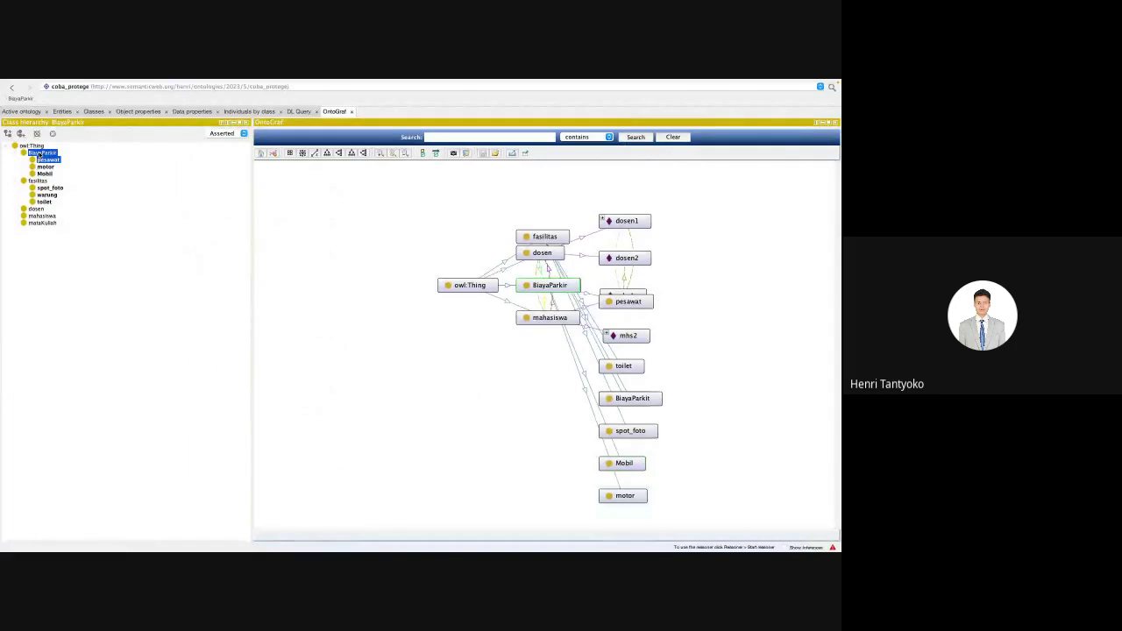
key("shift+Down")
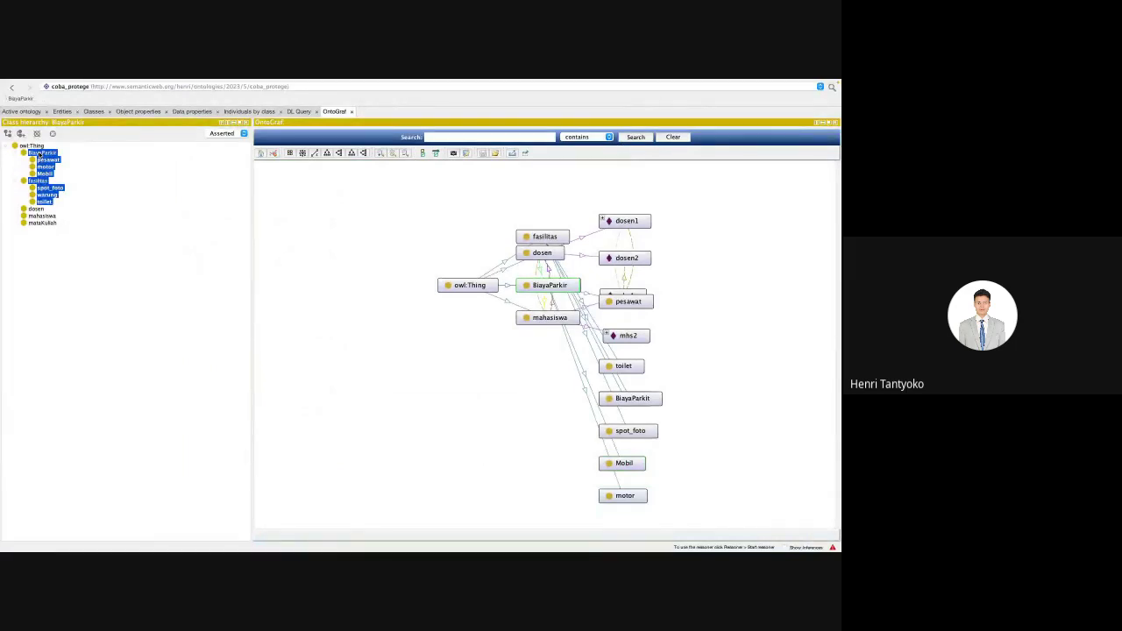
key("Delete")
key("Return")
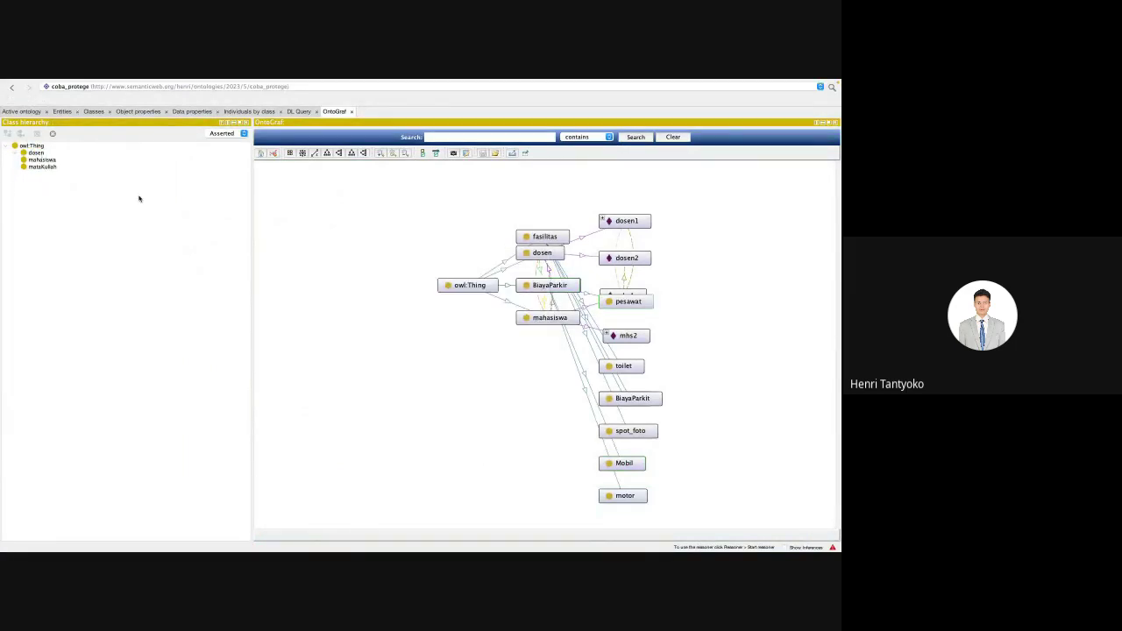
key("ctrl+Right")
key("ctrl+Right")
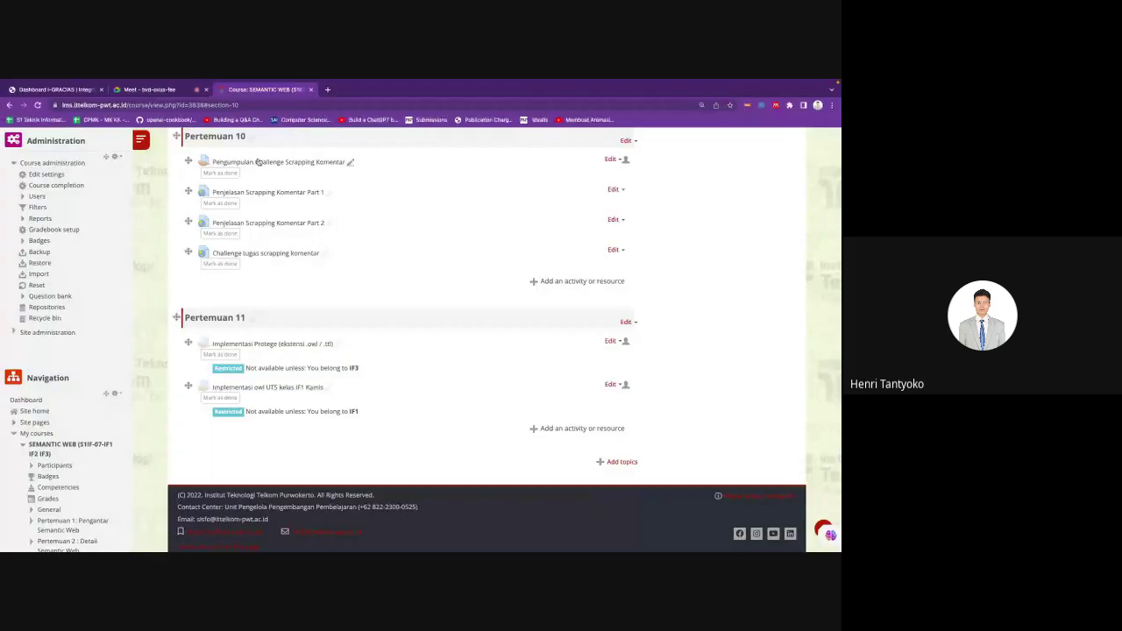
key("ctrl+shift+Tab")
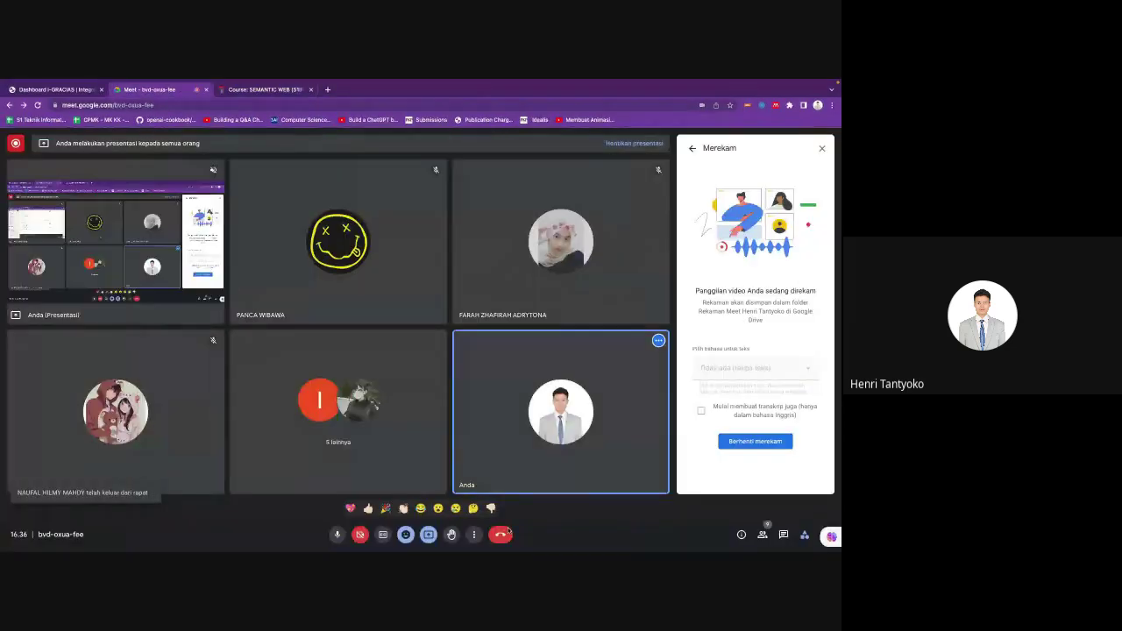
left_click(473, 533)
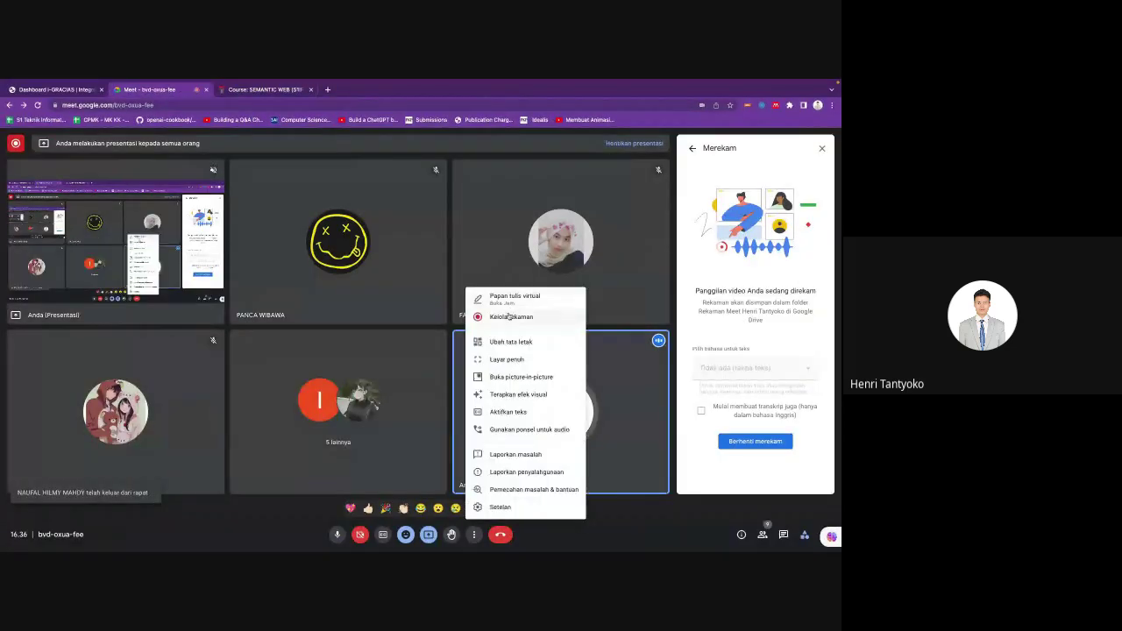
left_click(509, 317)
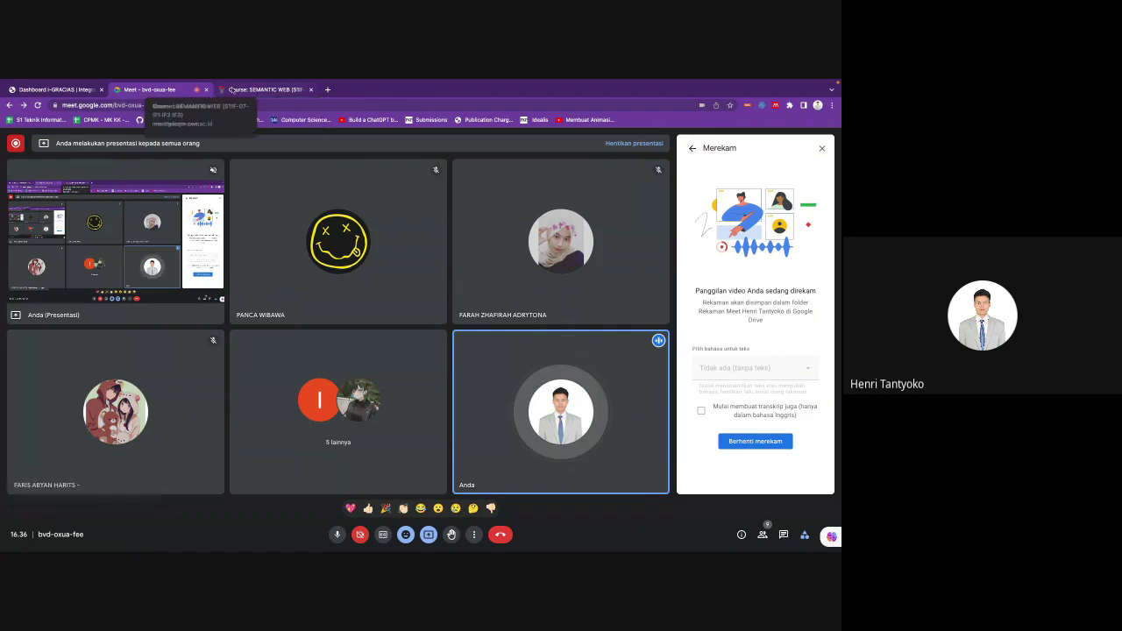
left_click(232, 90)
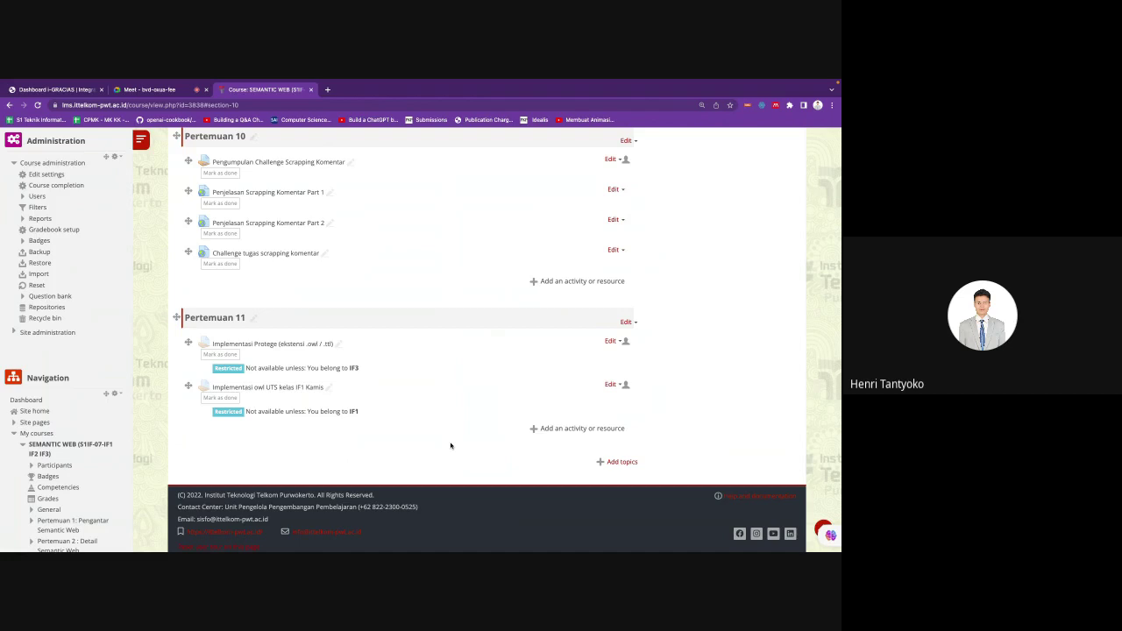
scroll(338, 453, "up", 1)
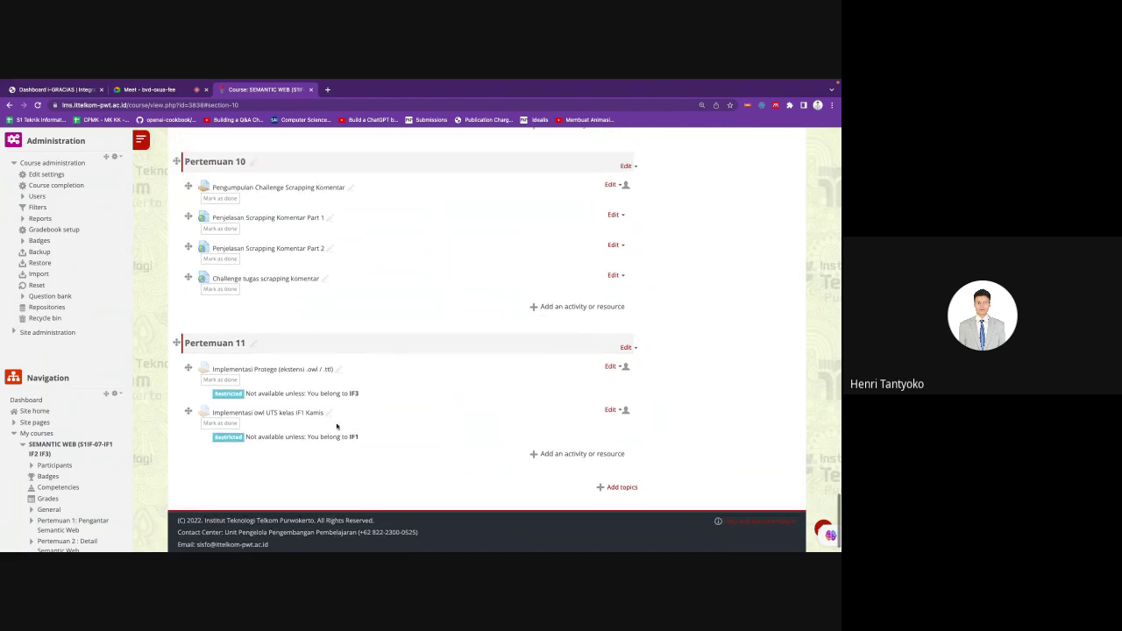